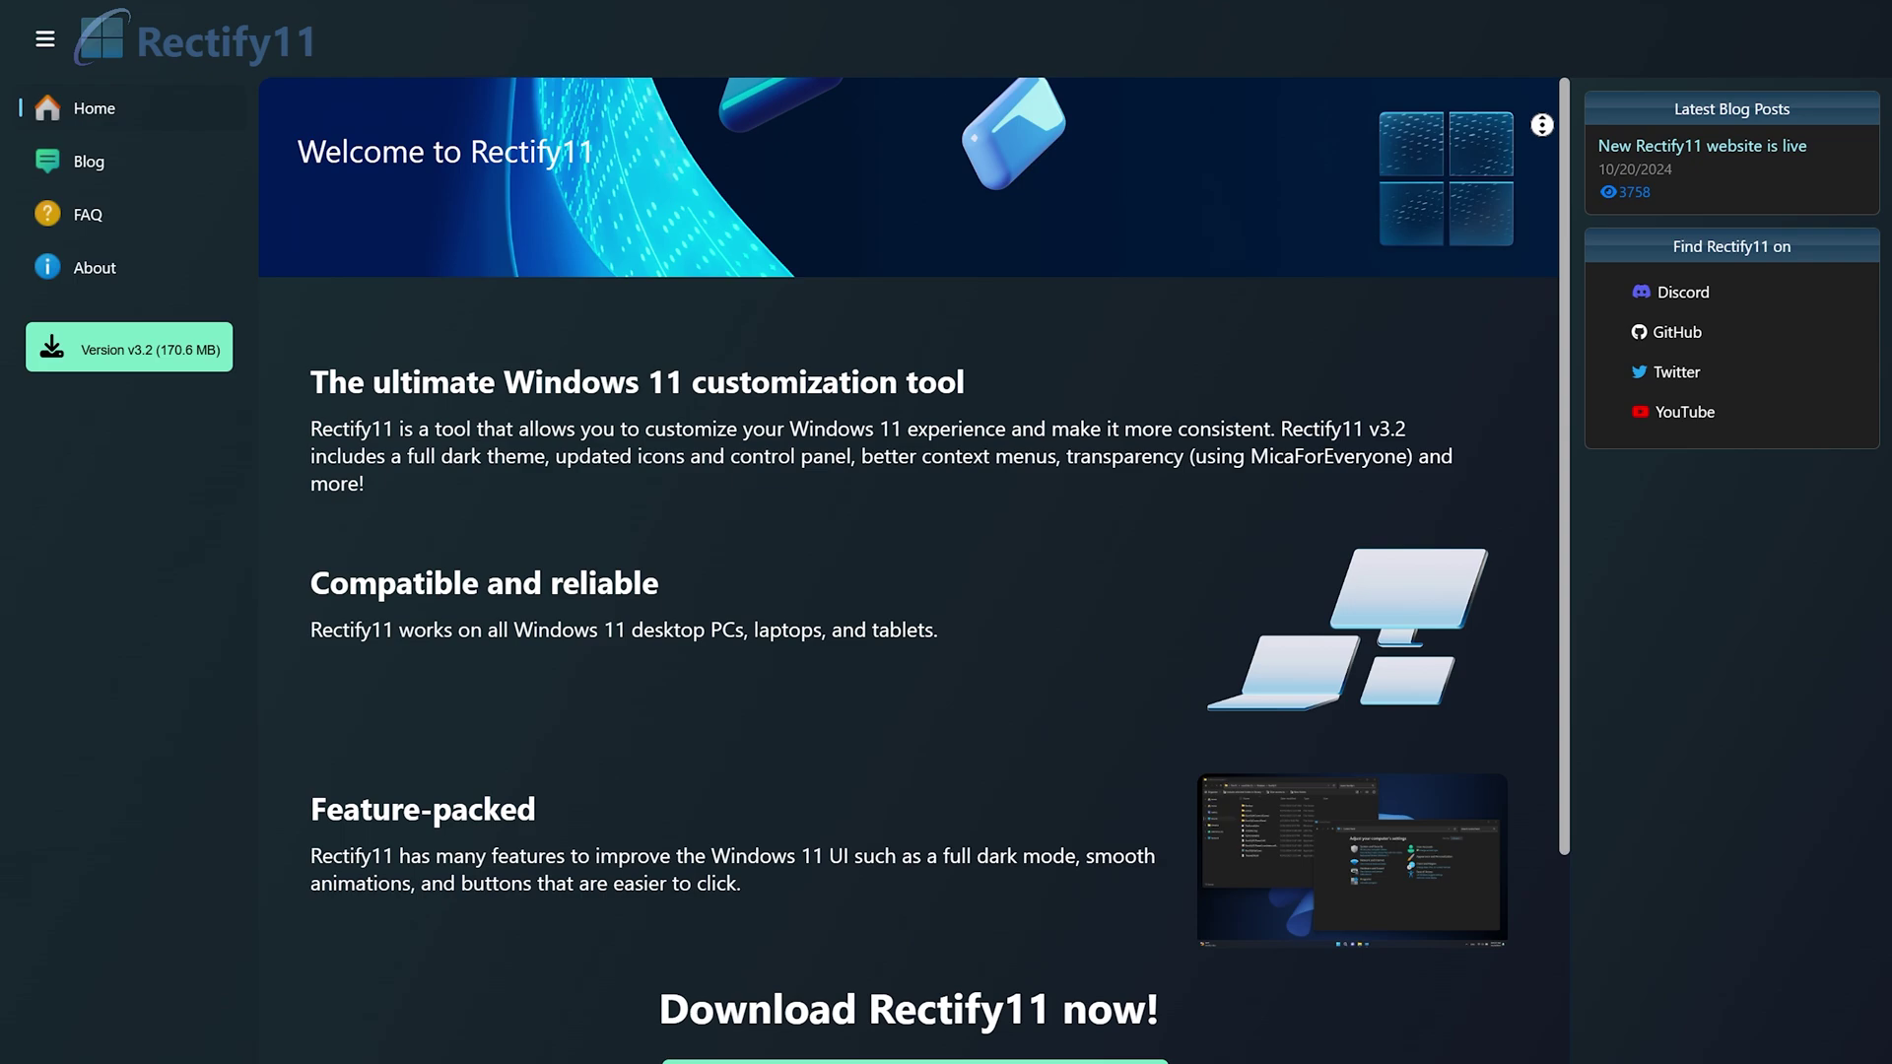
# Step: Scroll down the Rectify11 home page to the Version v3.2 (170.6 MB) download offer
pyautogui.scroll(-2, 913, 561)
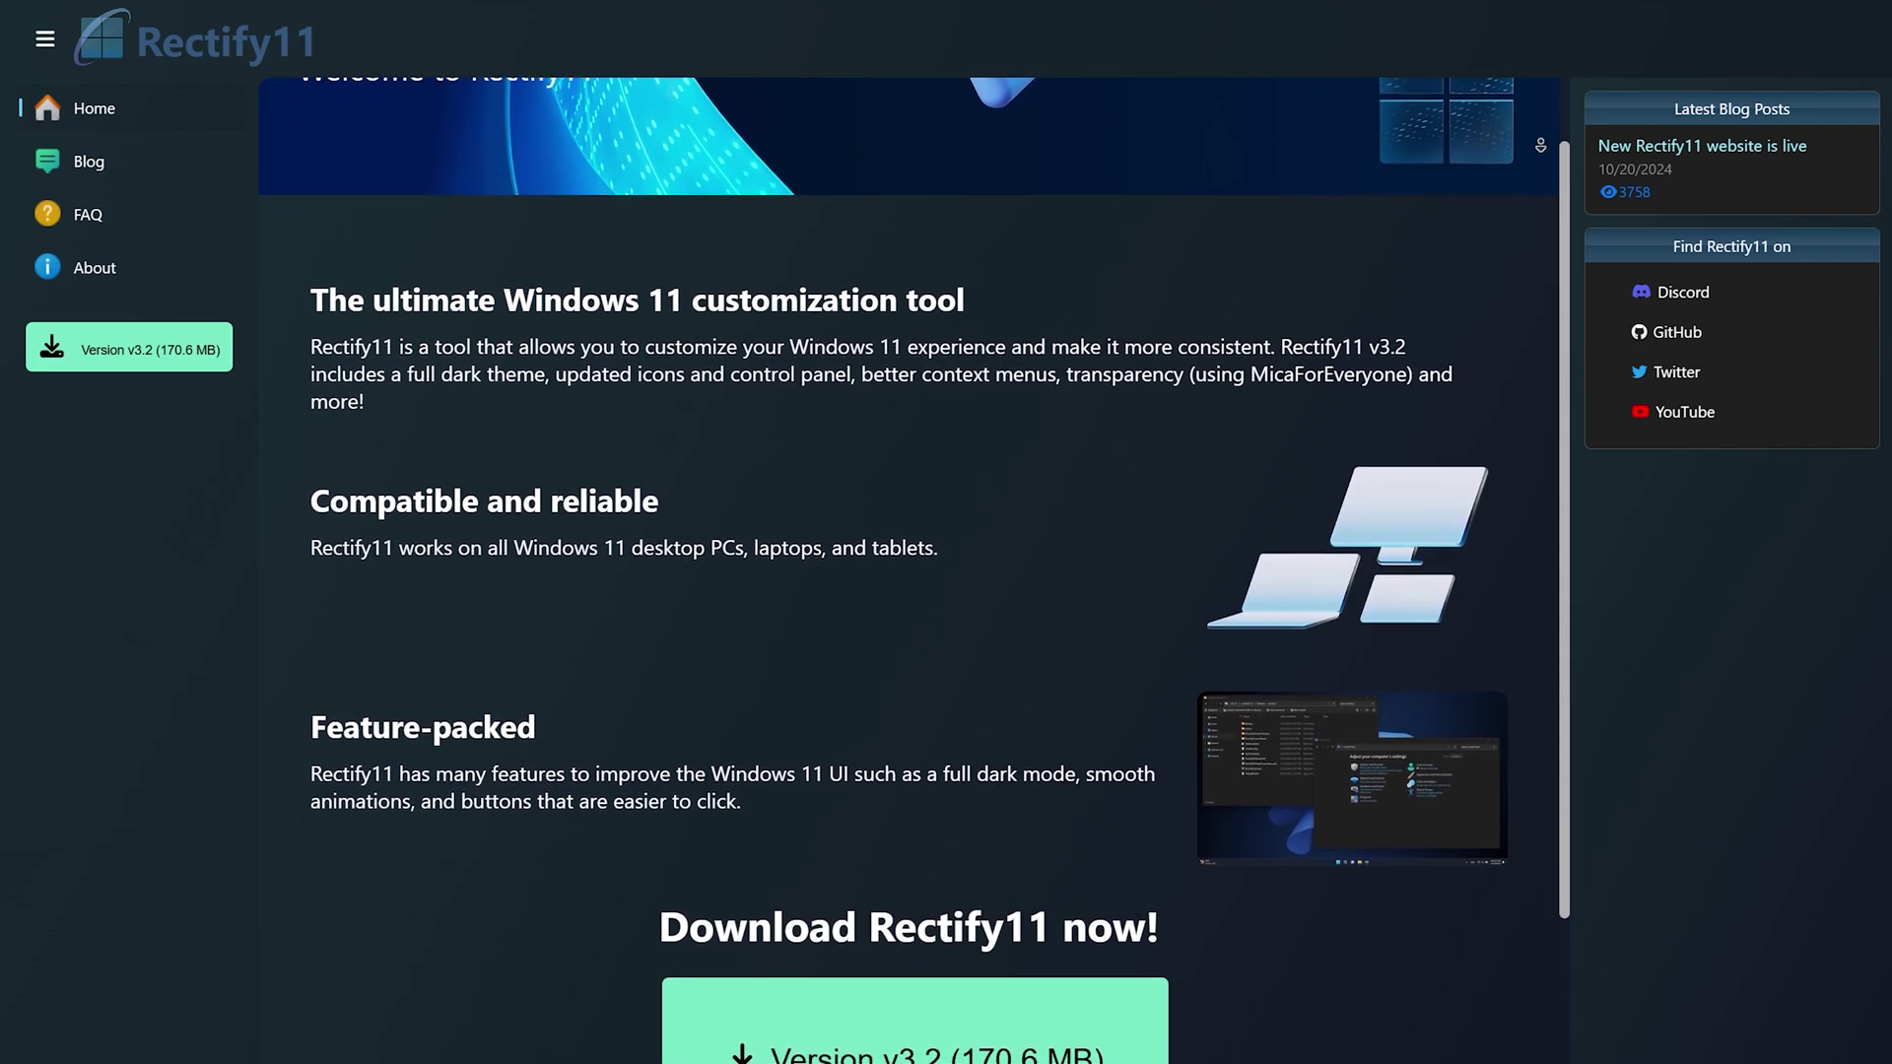
pyautogui.scroll(-2, 913, 562)
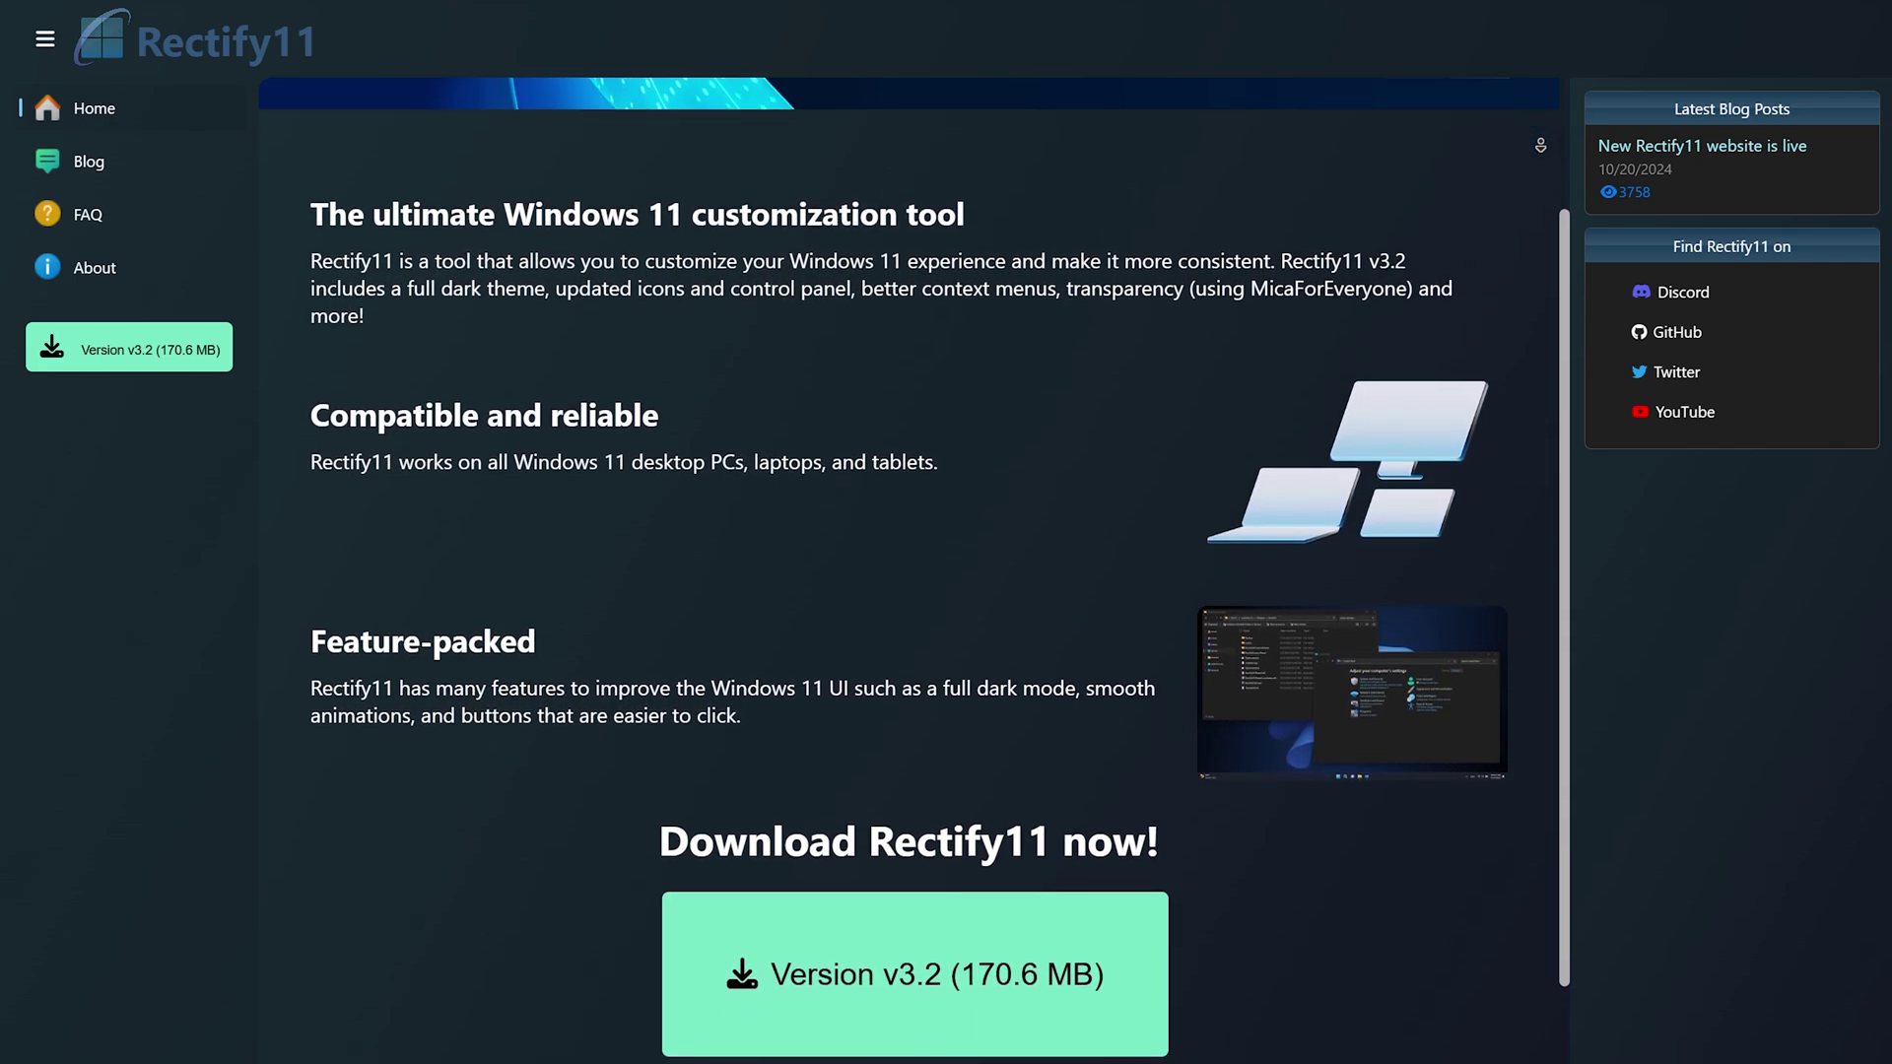
pyautogui.scroll(-2, 914, 562)
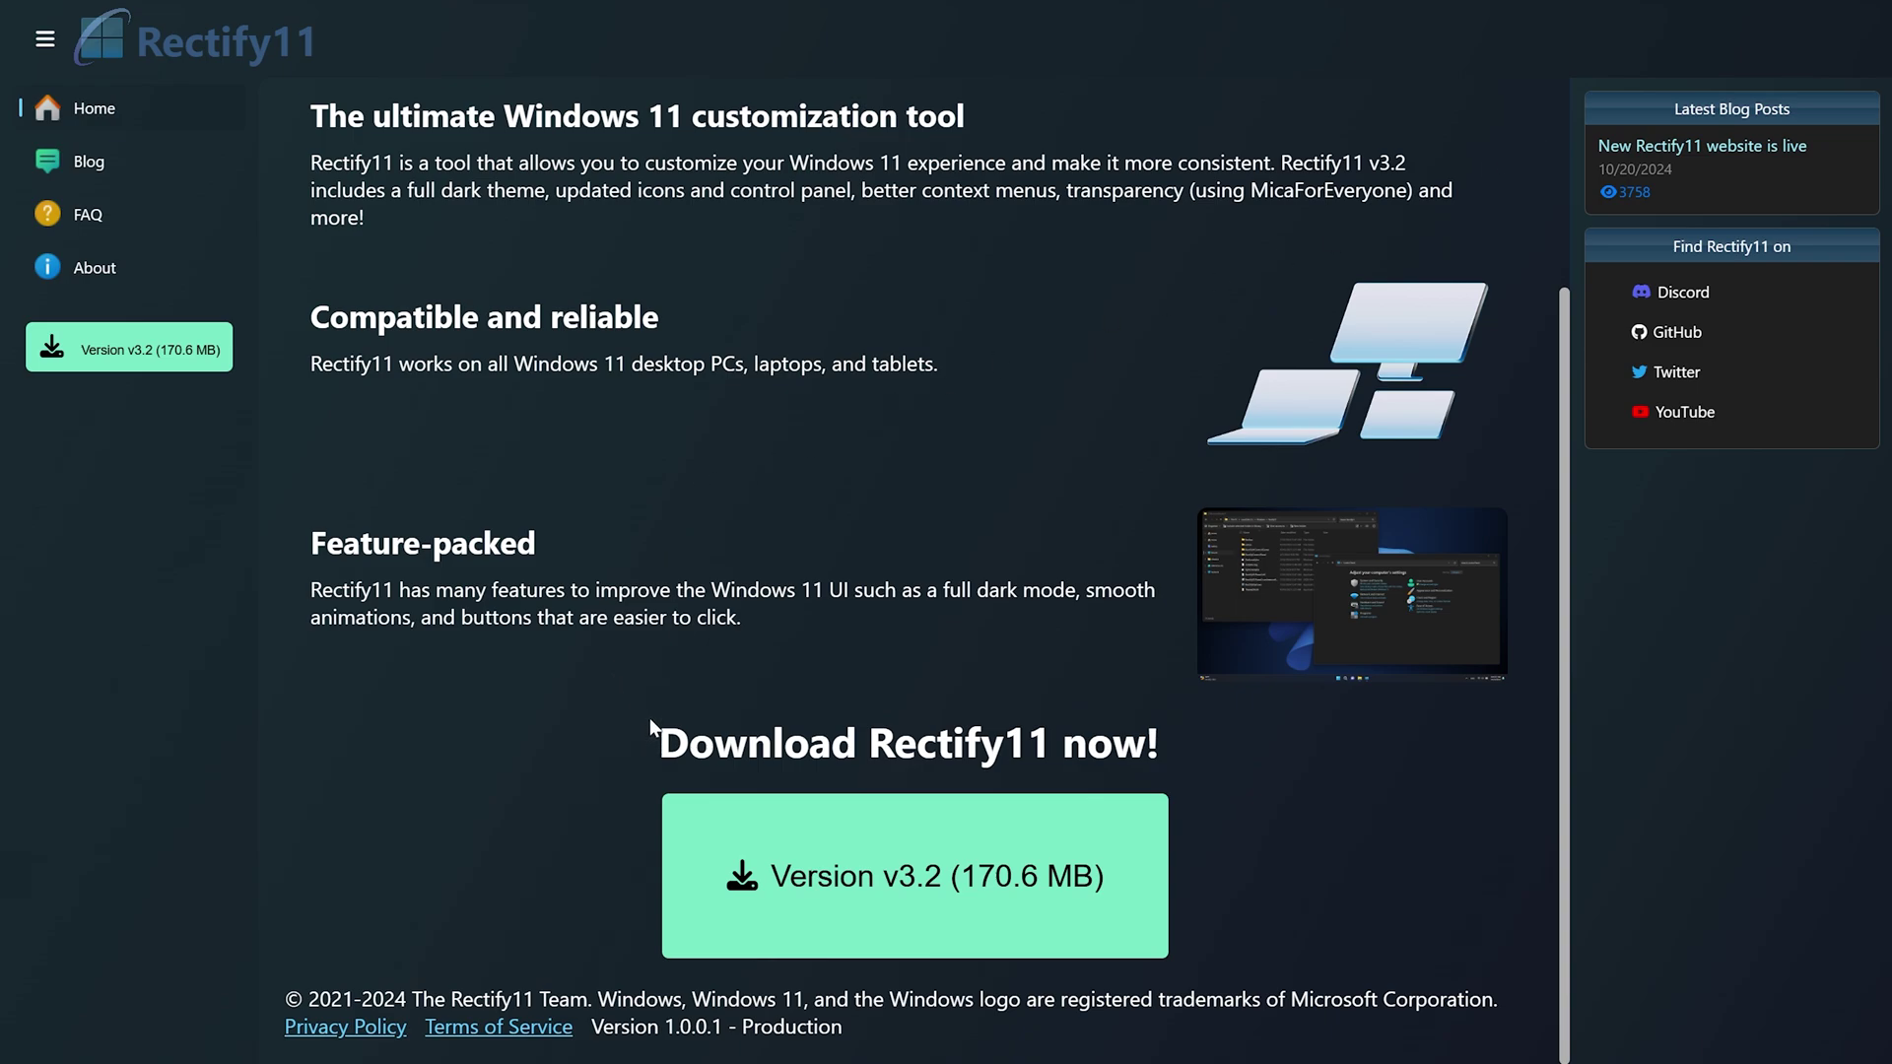
# Step: Download Rectify11 v3.2 and open the Downloads folder in File Explorer
pyautogui.click(826, 857)
pyautogui.click(99, 268)
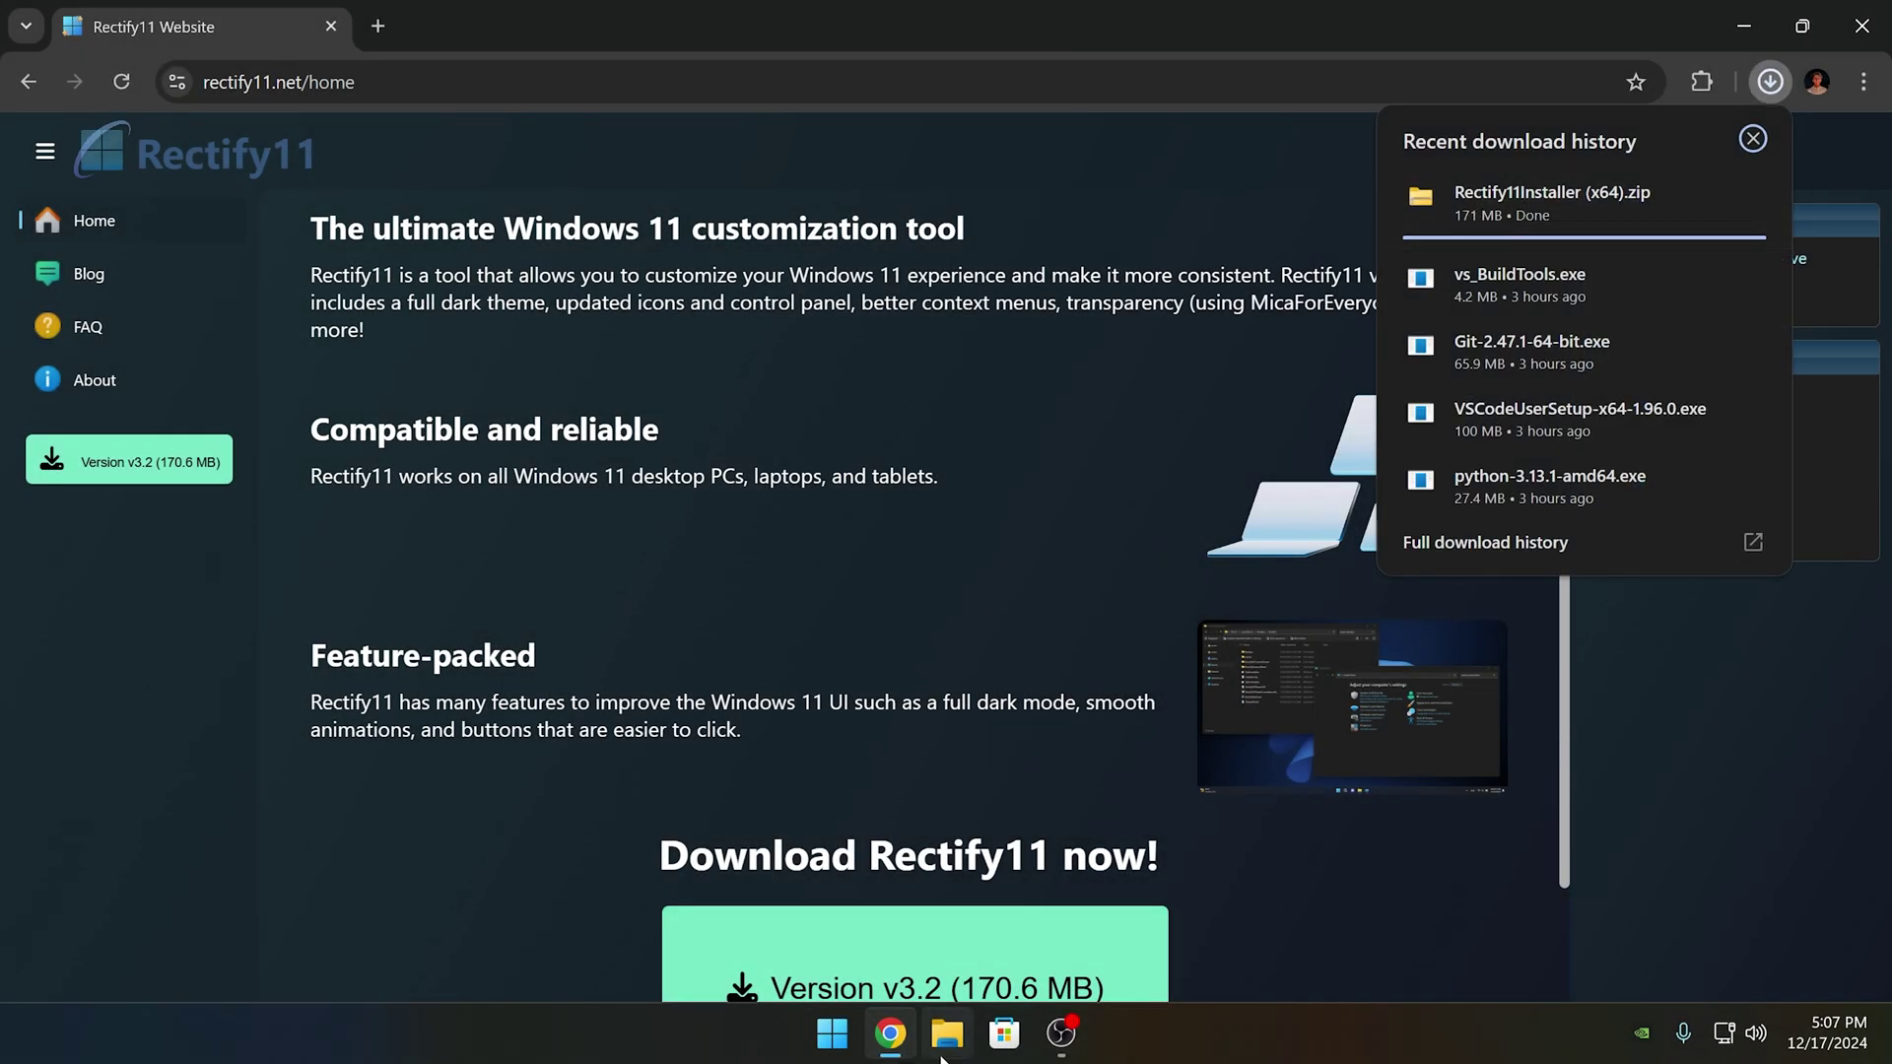
pyautogui.click(947, 1033)
pyautogui.click(325, 696)
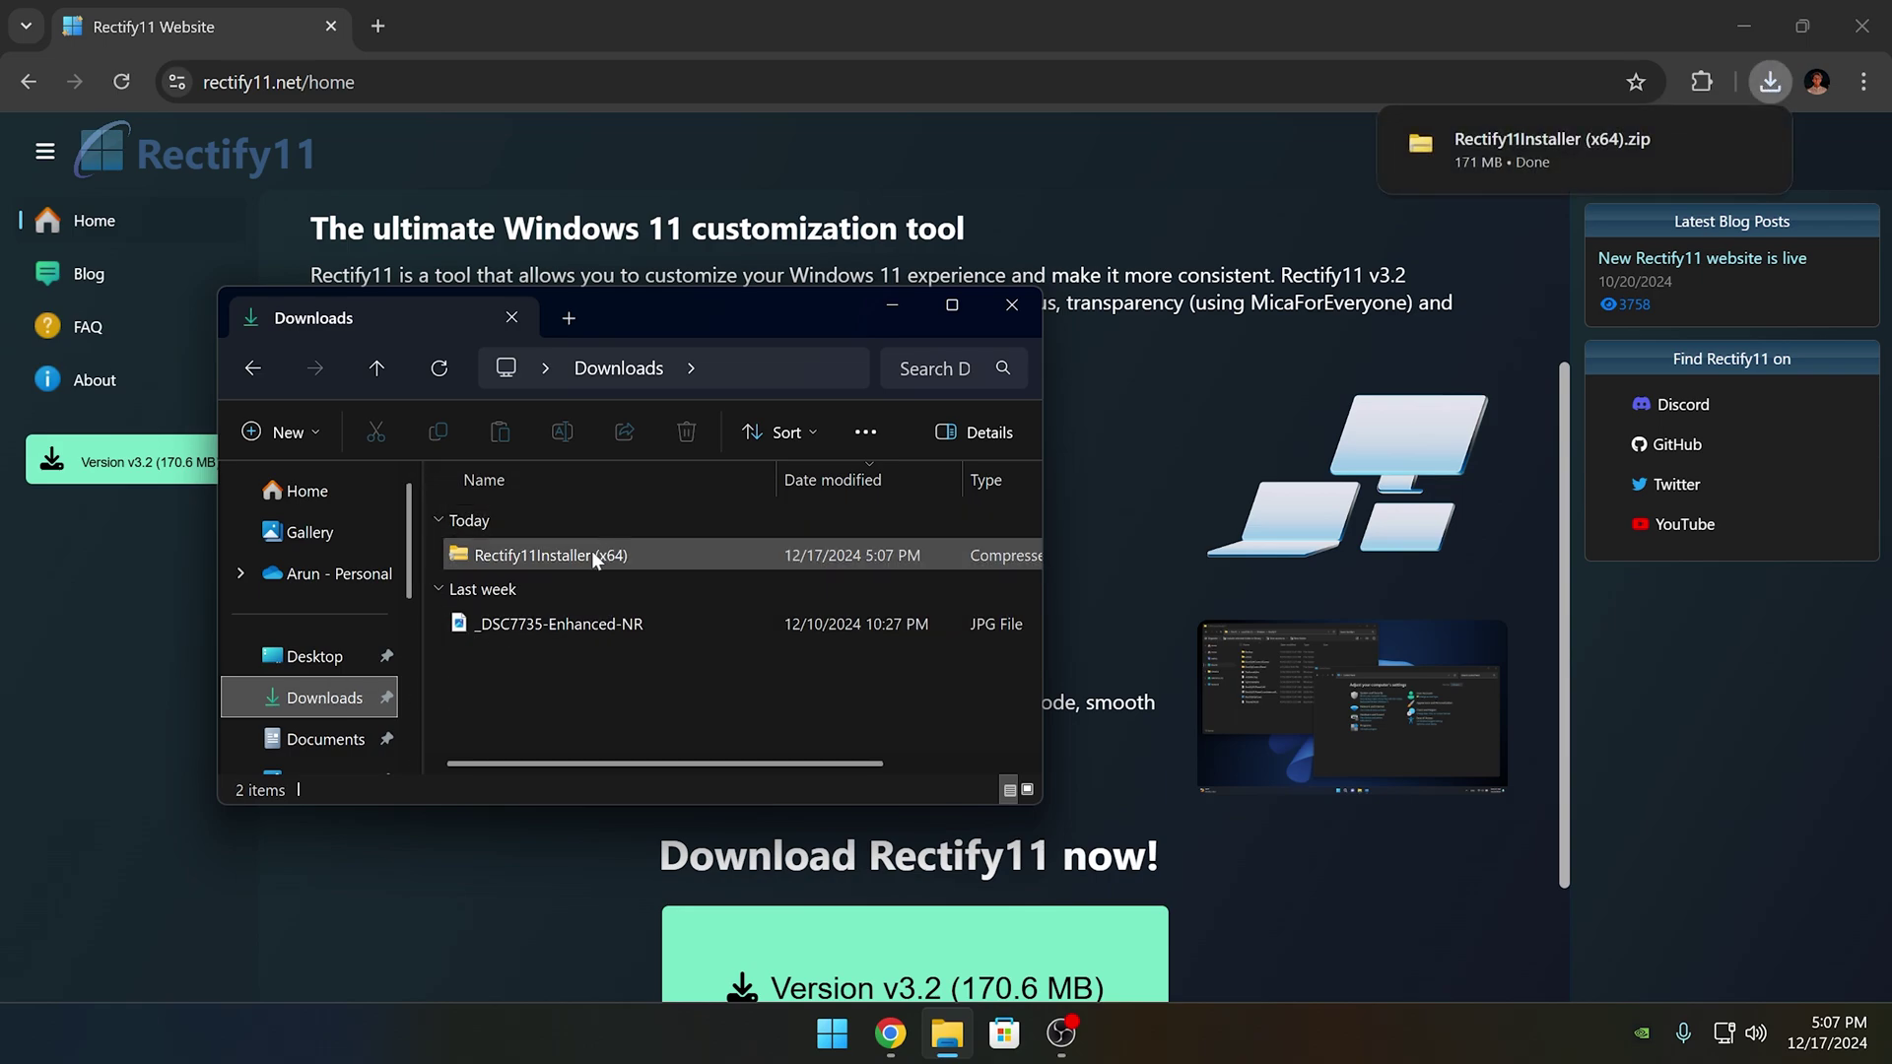
# Step: Launch the Rectify11 installer from the downloaded zip, running it anyway past SmartScreen
pyautogui.doubleClick(574, 592)
pyautogui.click(694, 335)
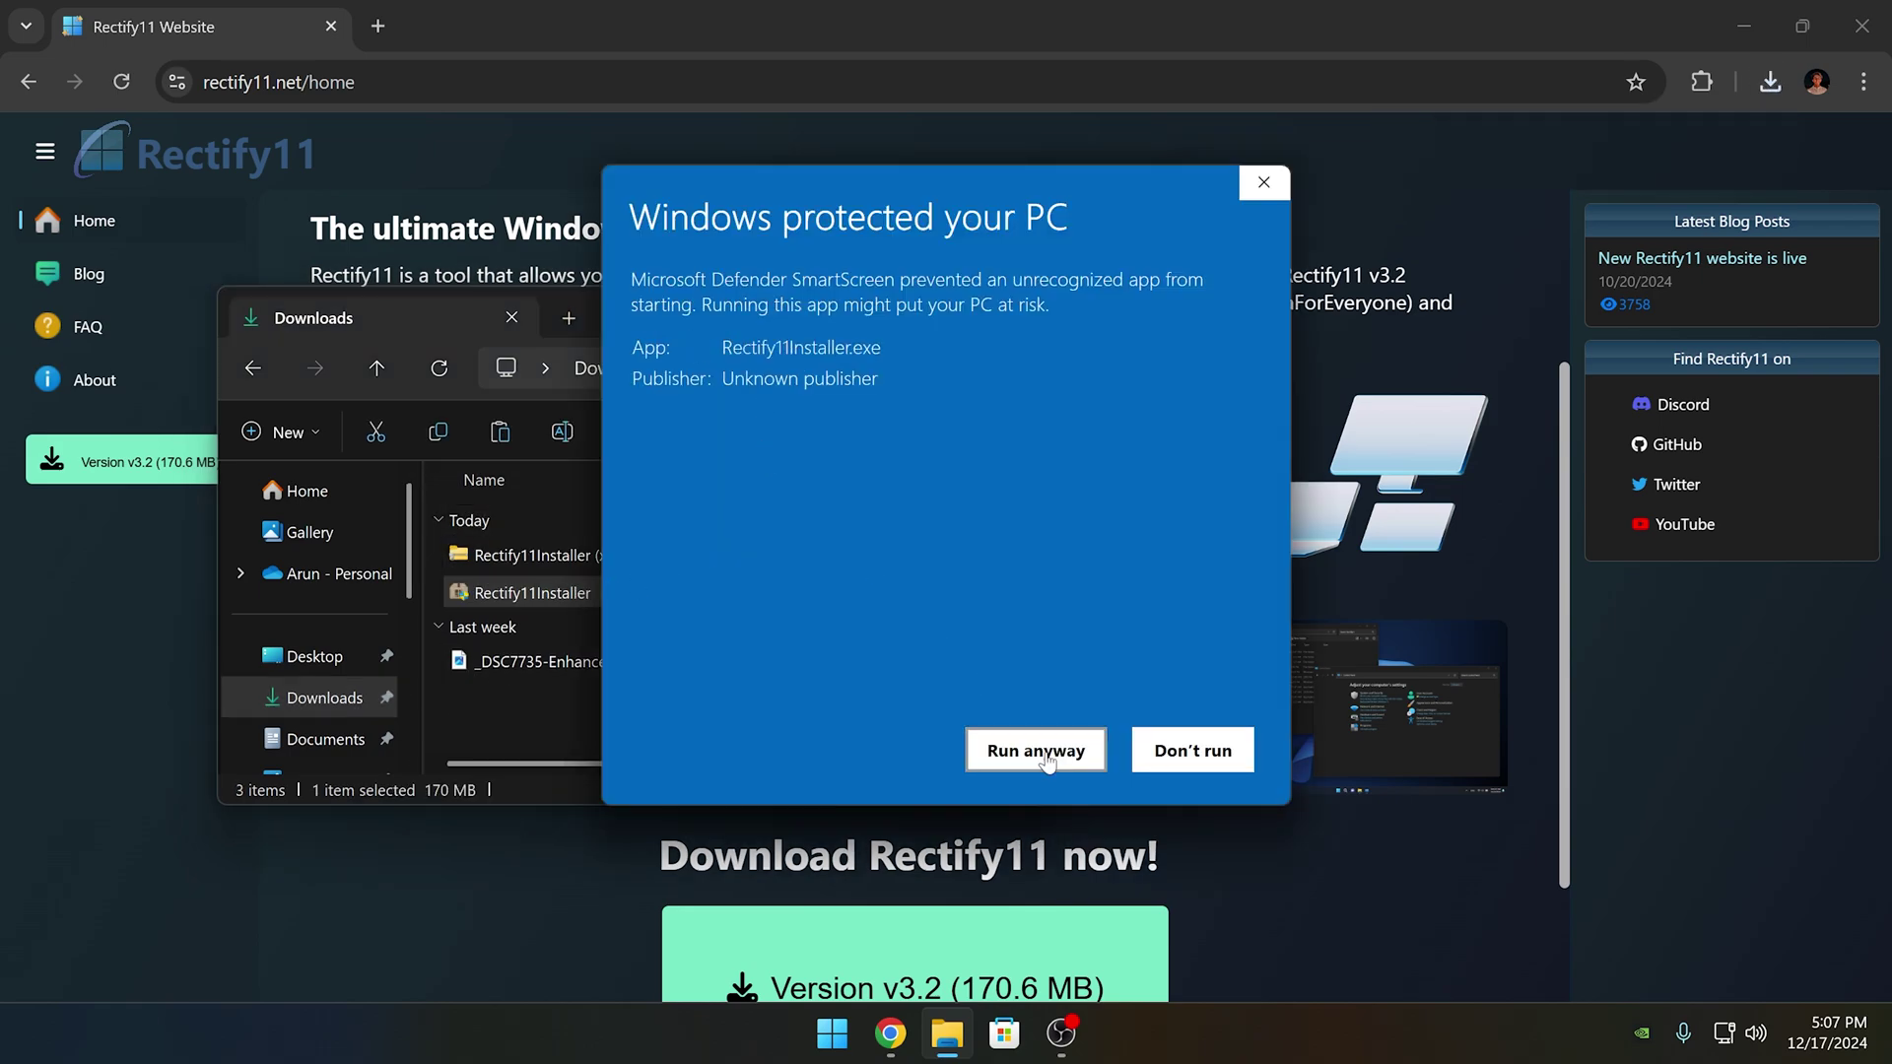
pyautogui.click(1036, 749)
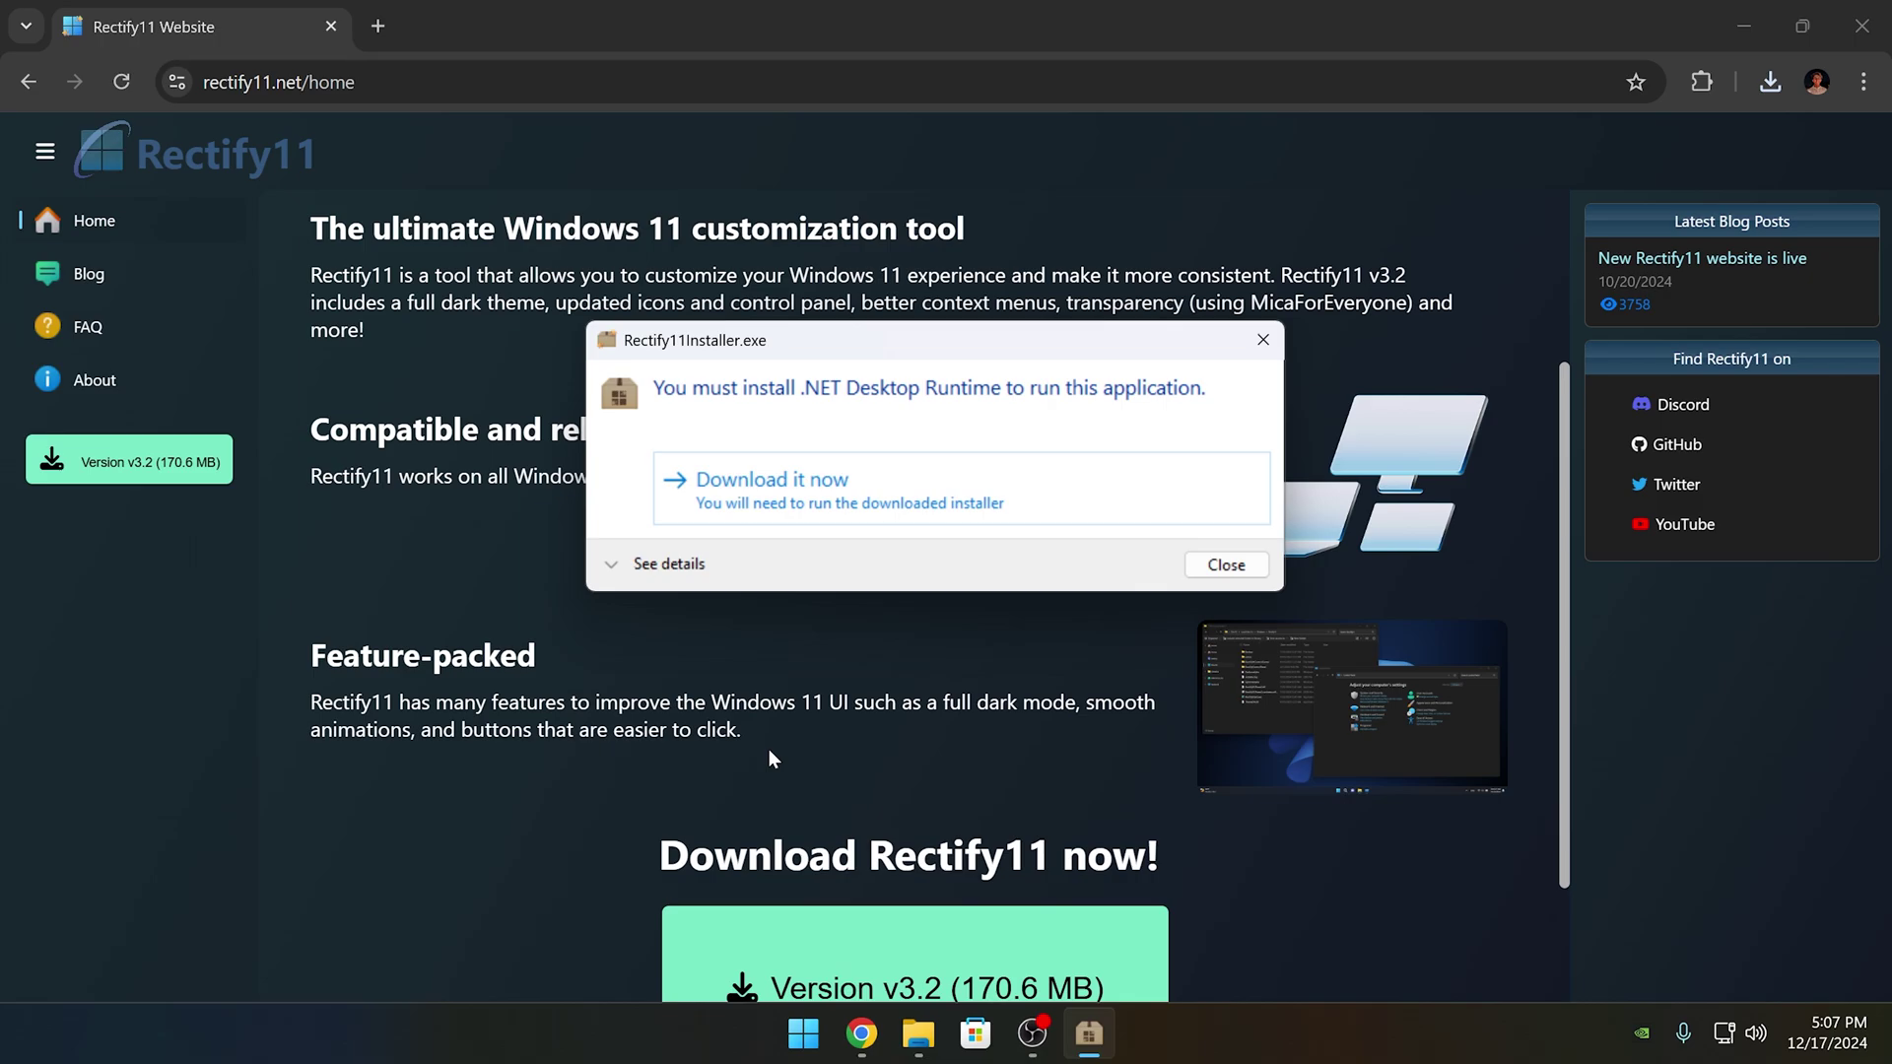
# Step: Download the .NET Desktop Runtime that the Rectify11 installer requires
pyautogui.click(330, 27)
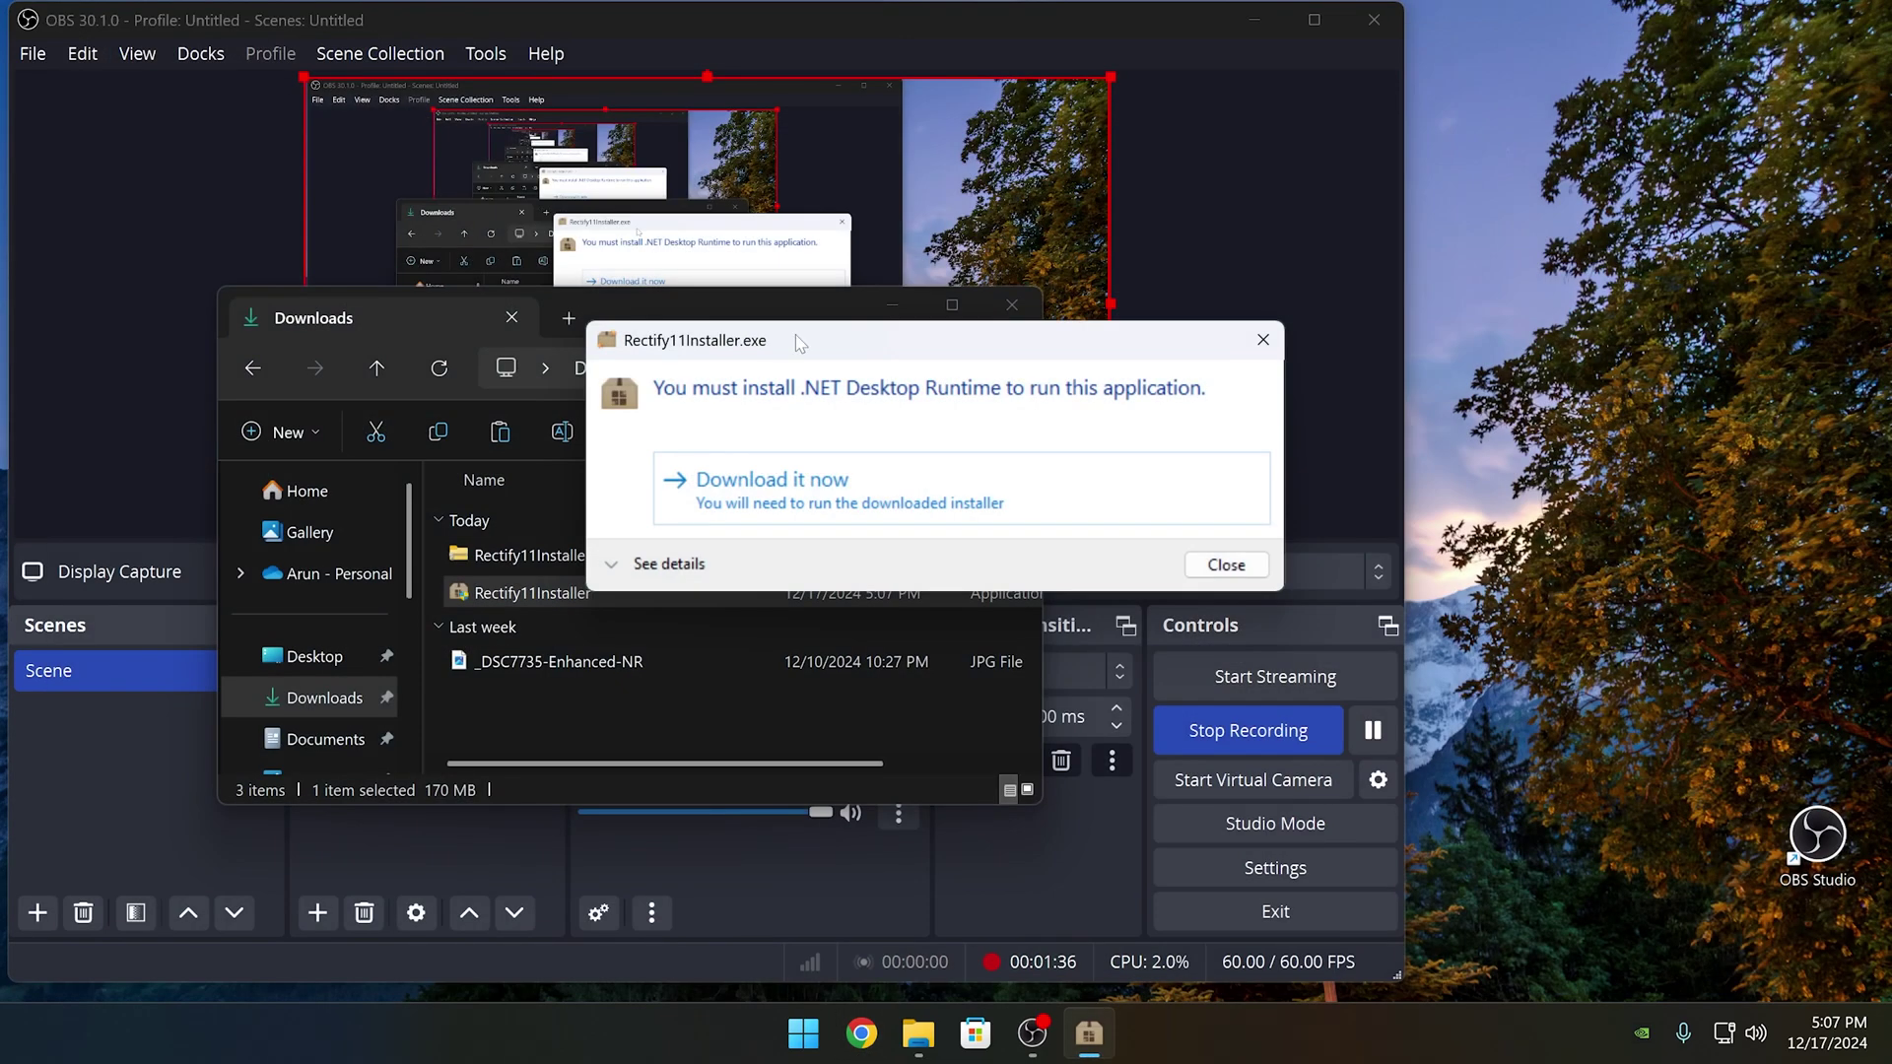
pyautogui.click(1254, 22)
pyautogui.click(1012, 304)
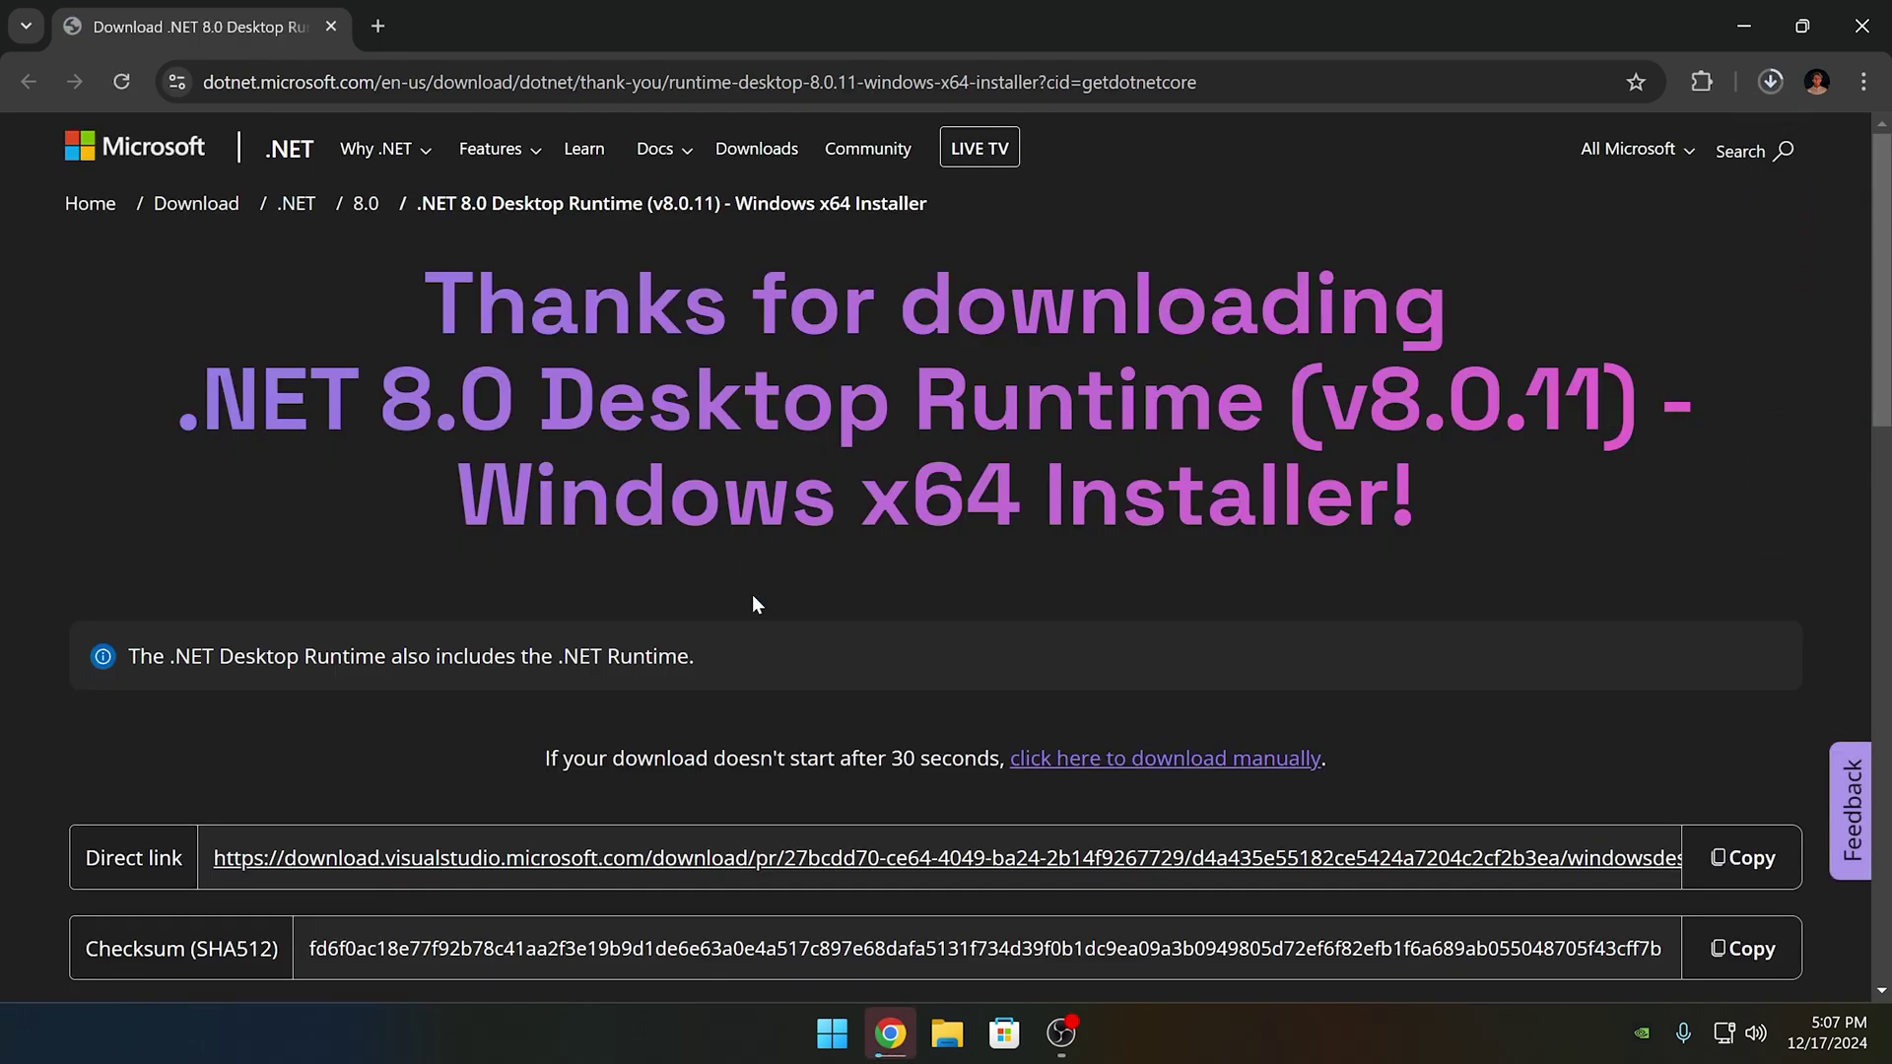
# Step: Install .NET Desktop Runtime 8.0.11 (x64) from the downloaded installer, then open File Explorer
pyautogui.click(1771, 81)
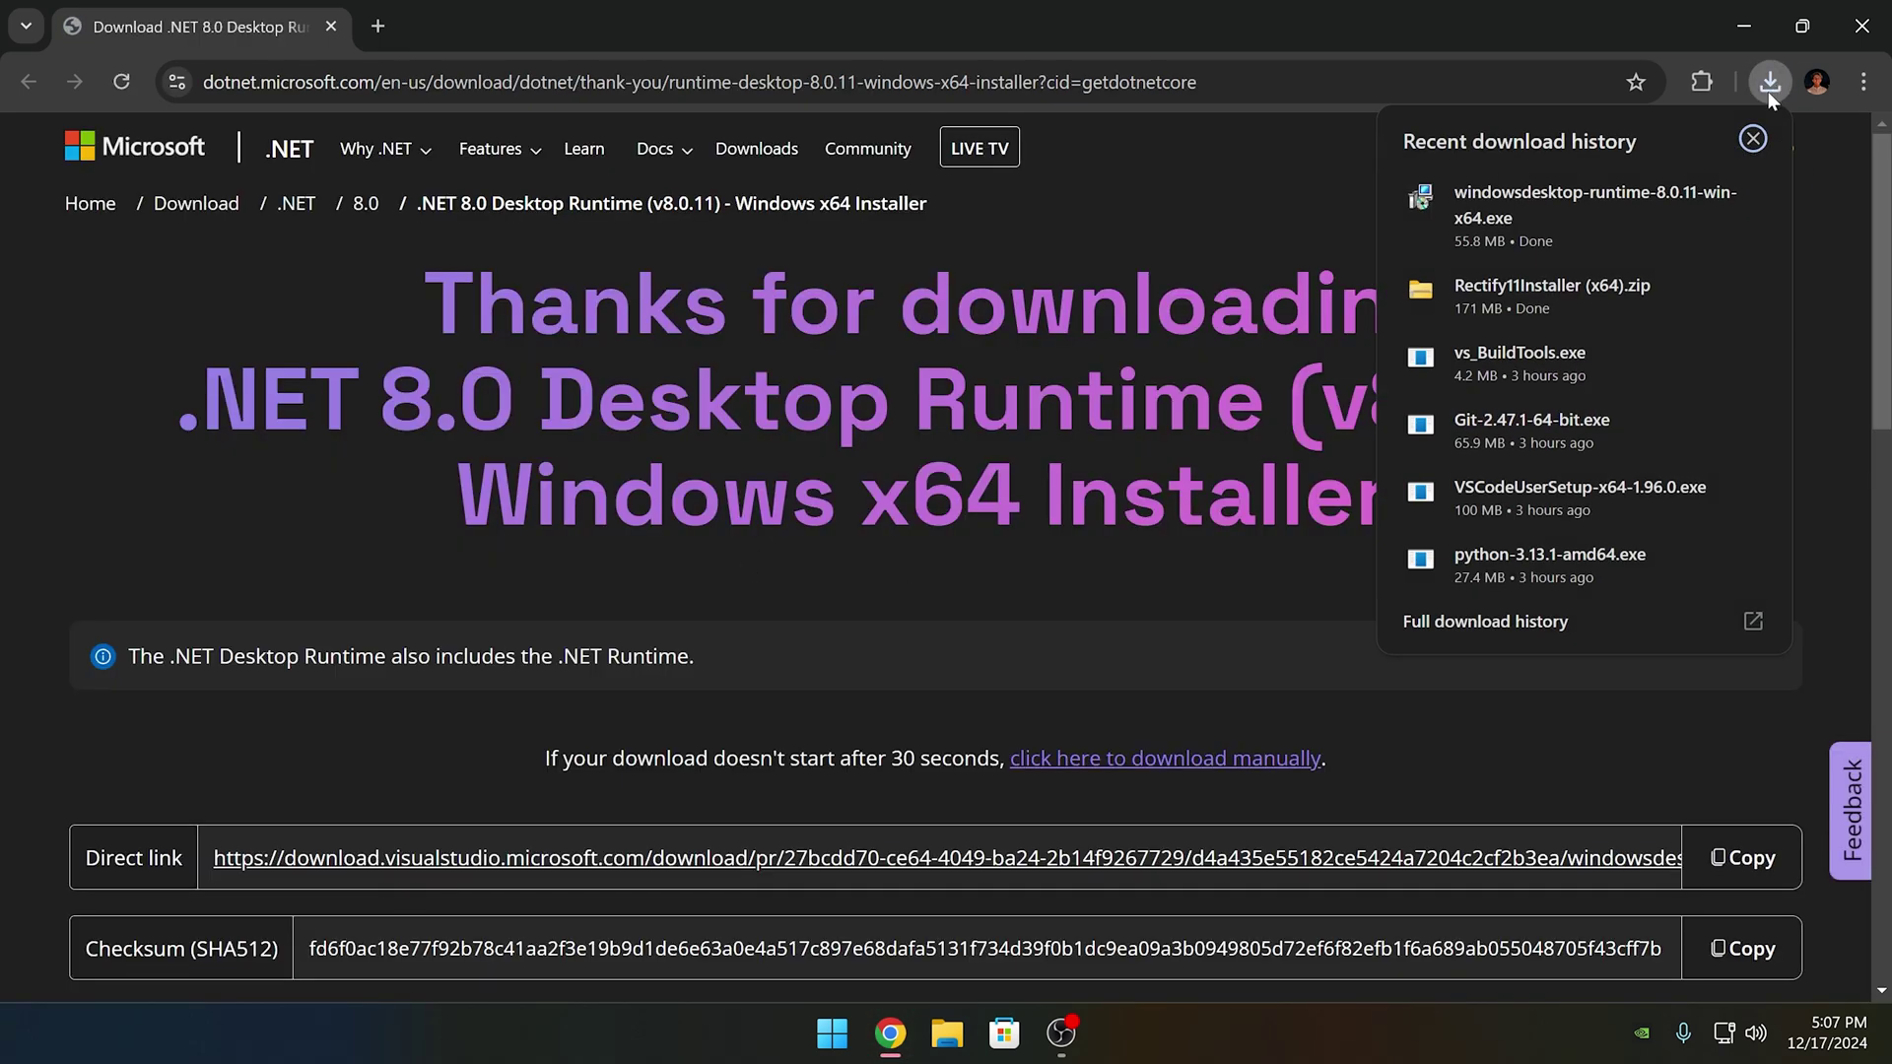
pyautogui.click(1506, 223)
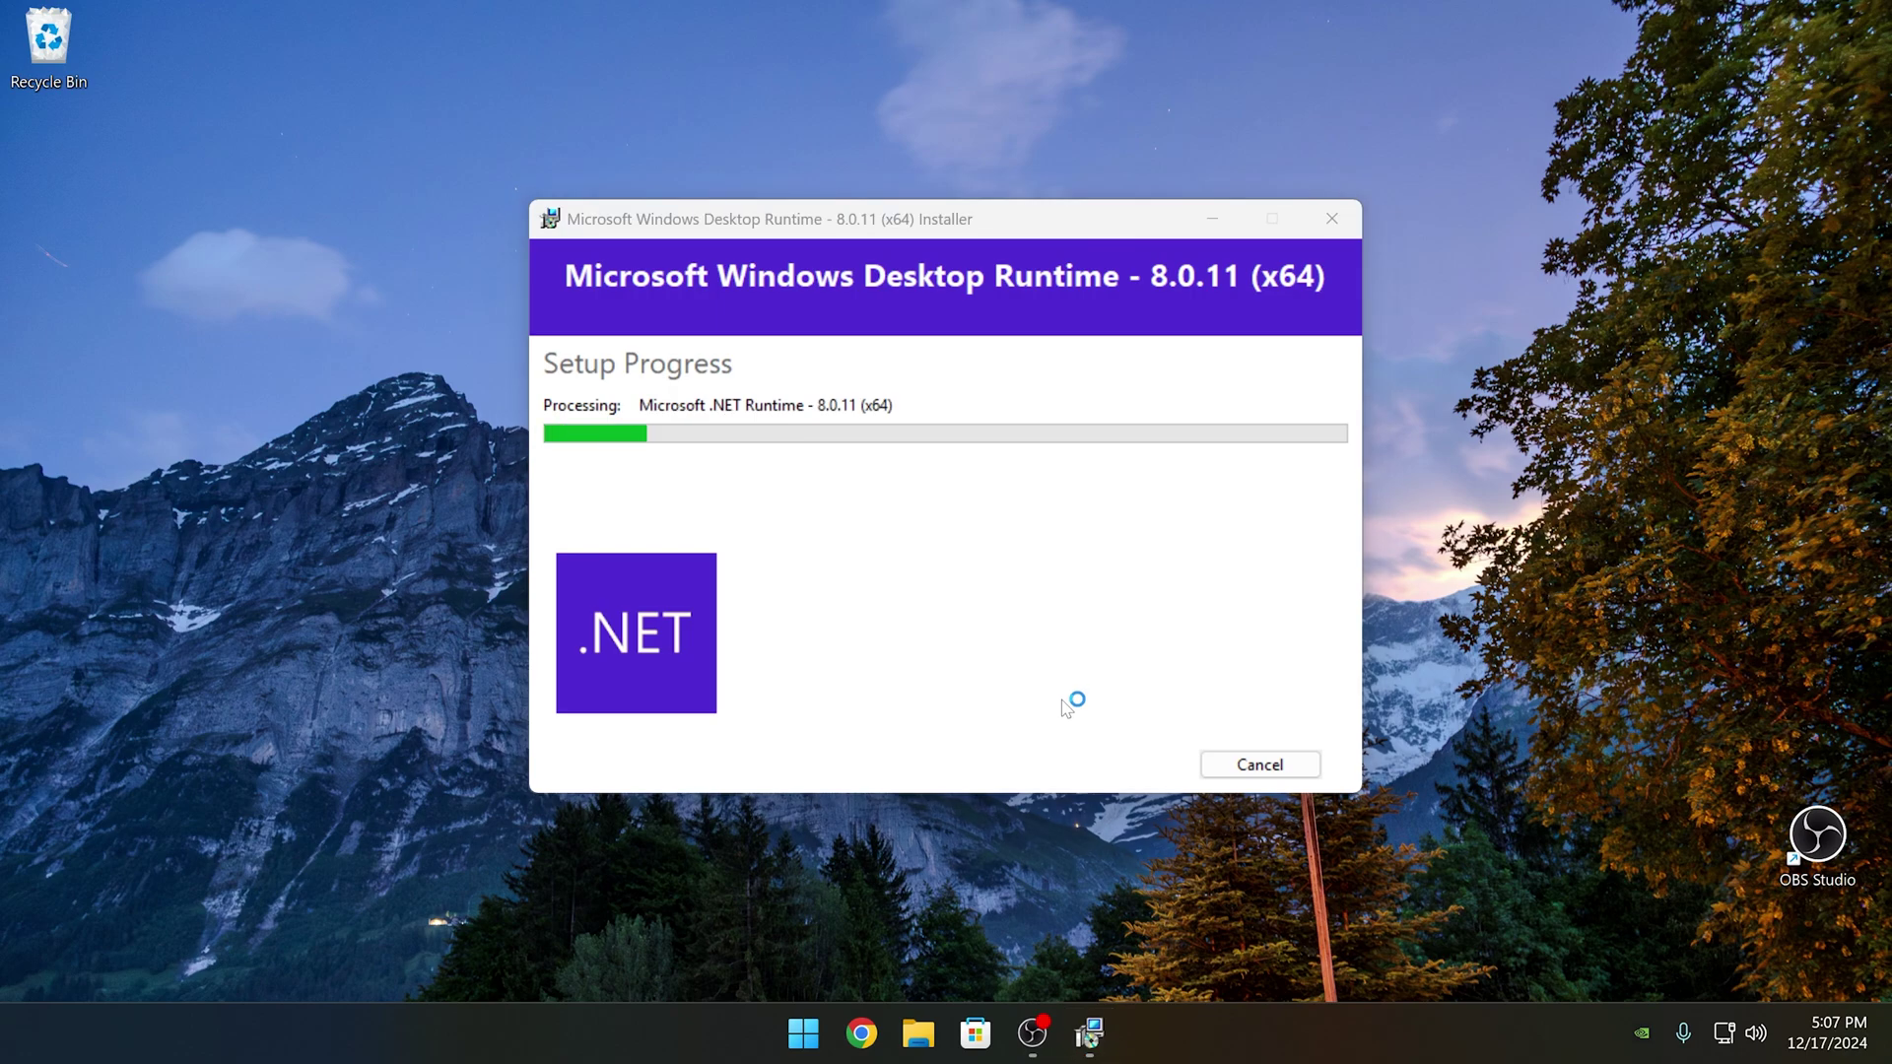
pyautogui.click(1260, 766)
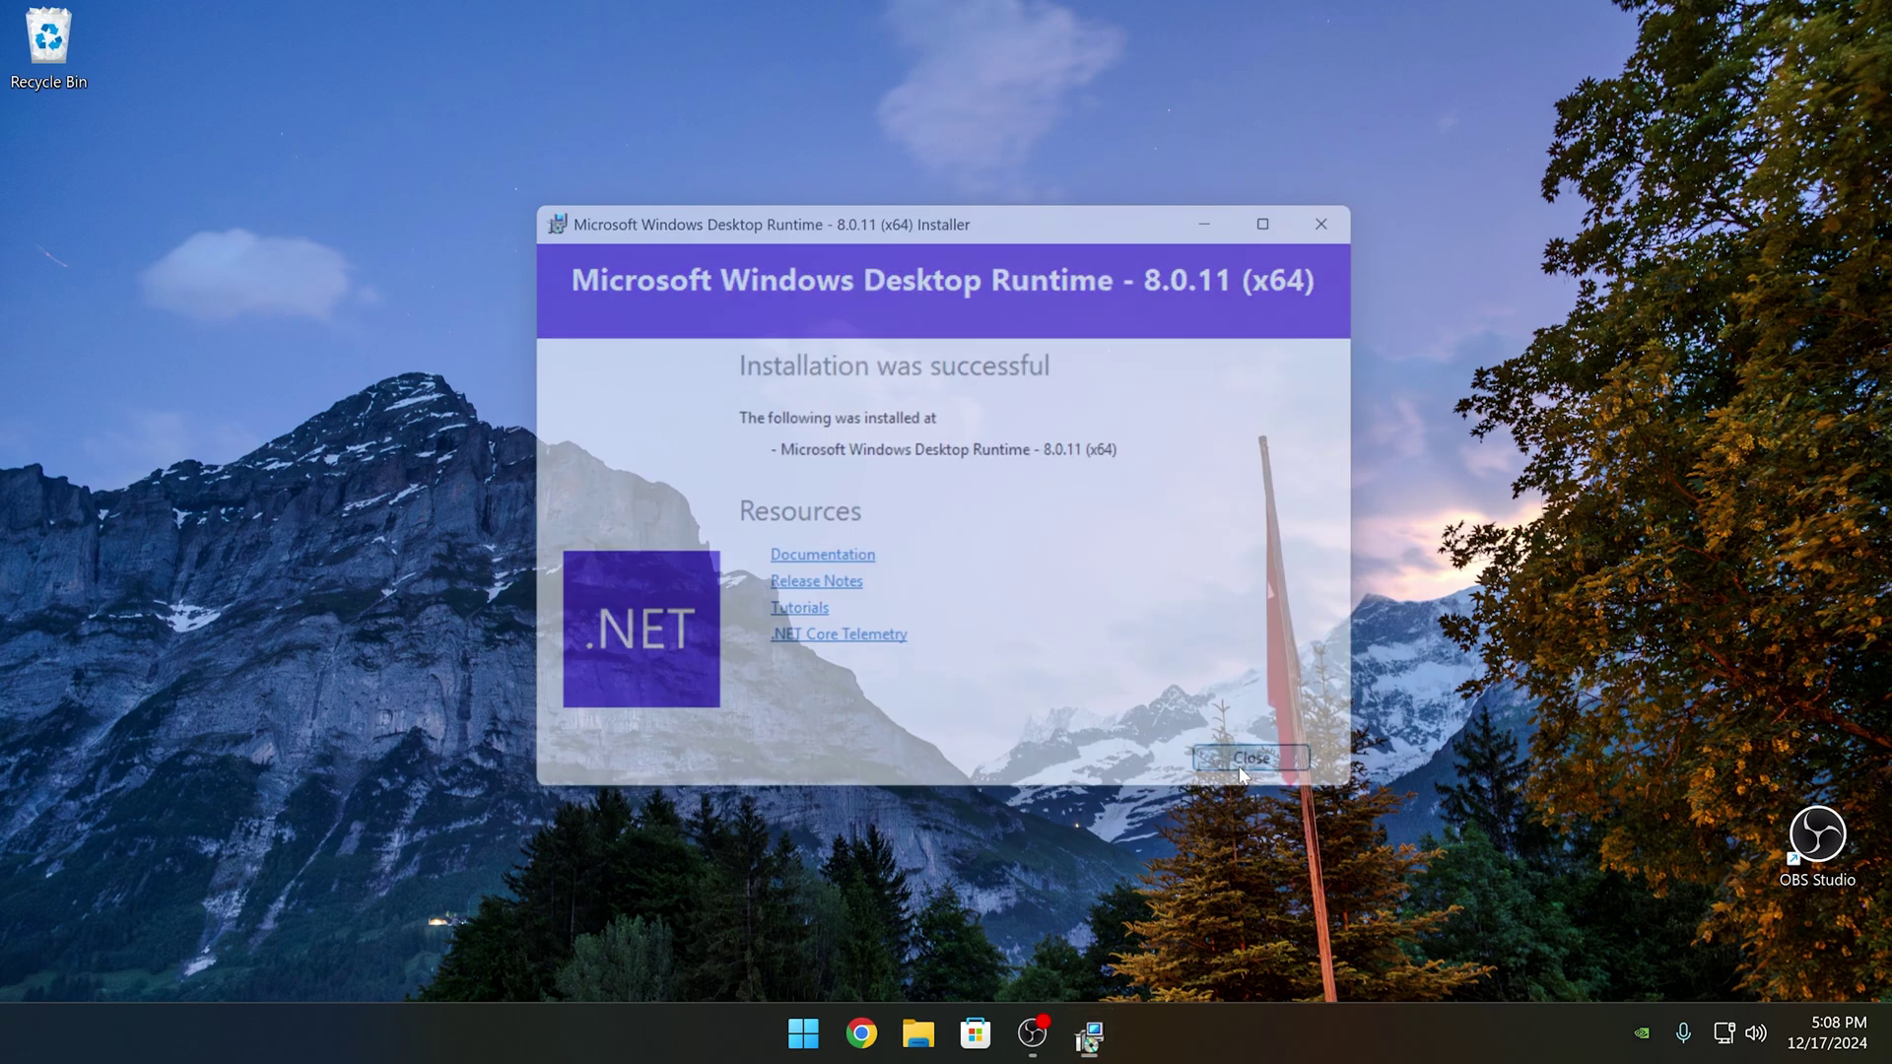
pyautogui.click(948, 1033)
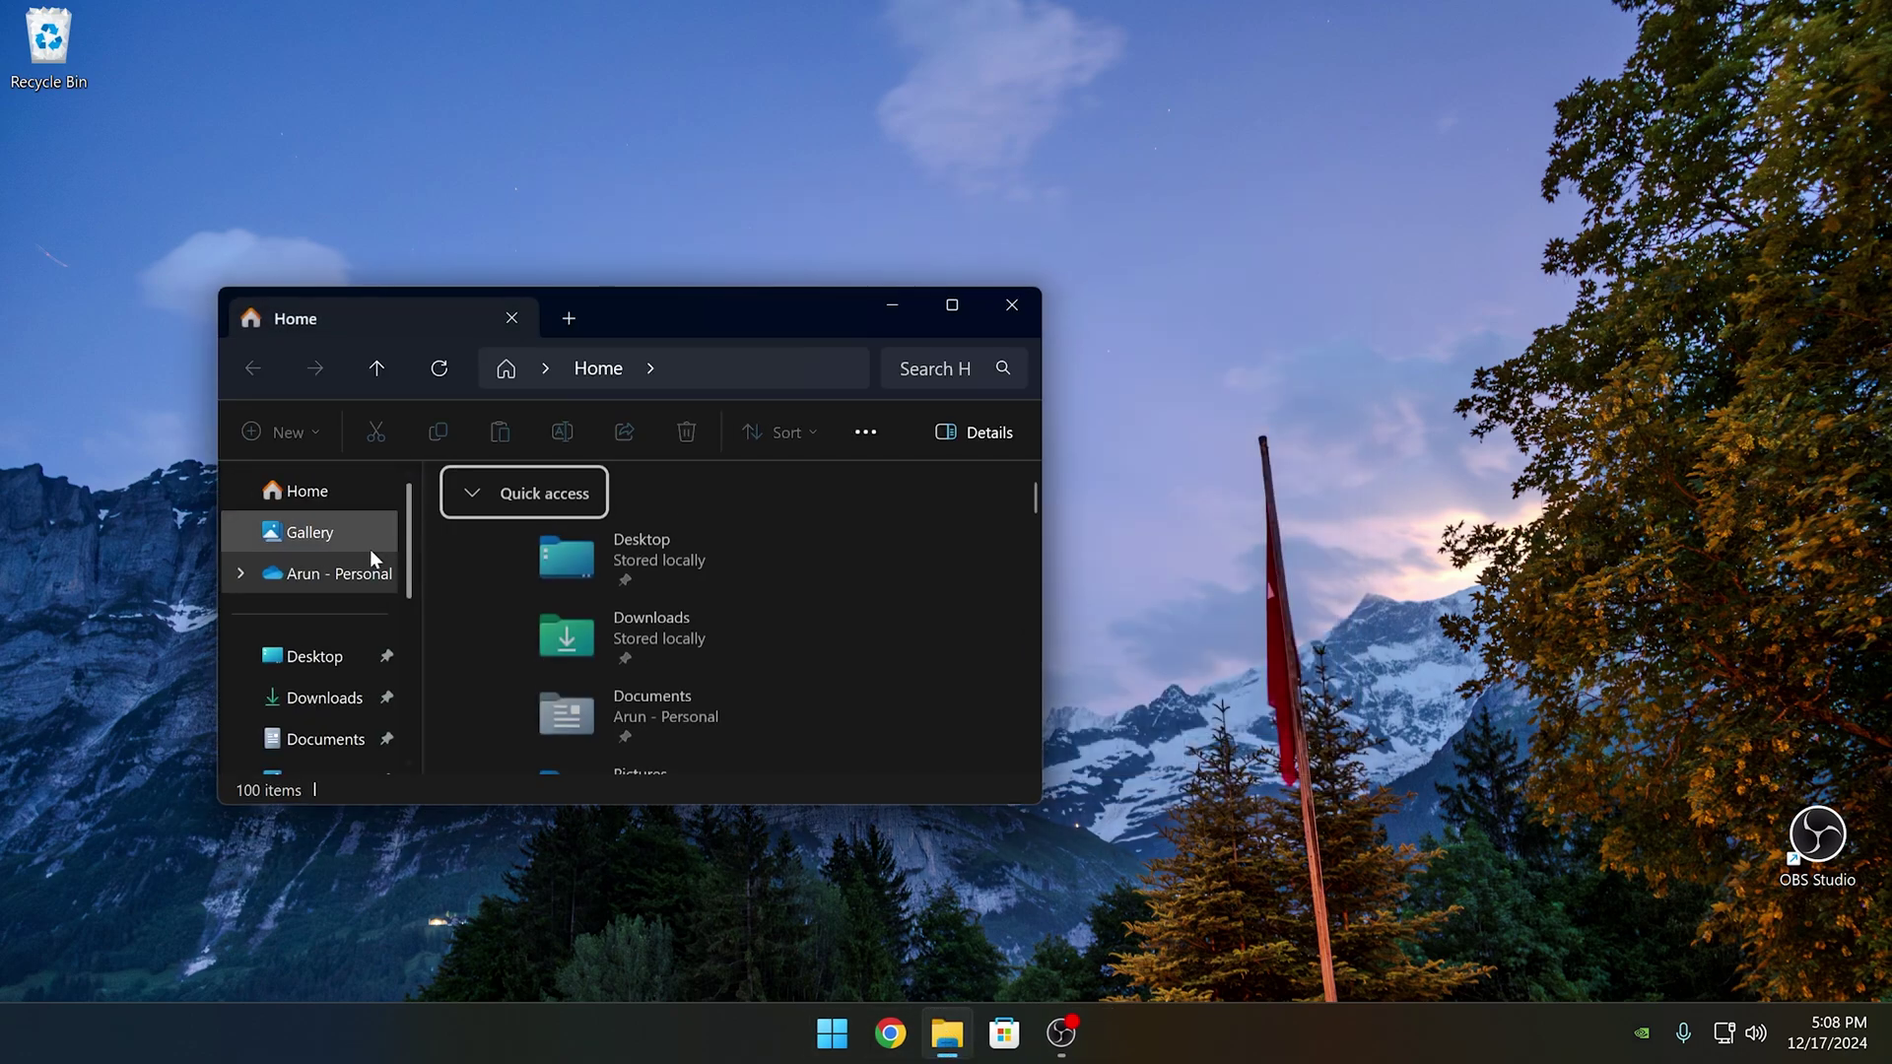
# Step: Launch Rectify11Installer from Downloads, choose Install, and continue past the Disable antivirus page
pyautogui.click(336, 697)
pyautogui.doubleClick(606, 587)
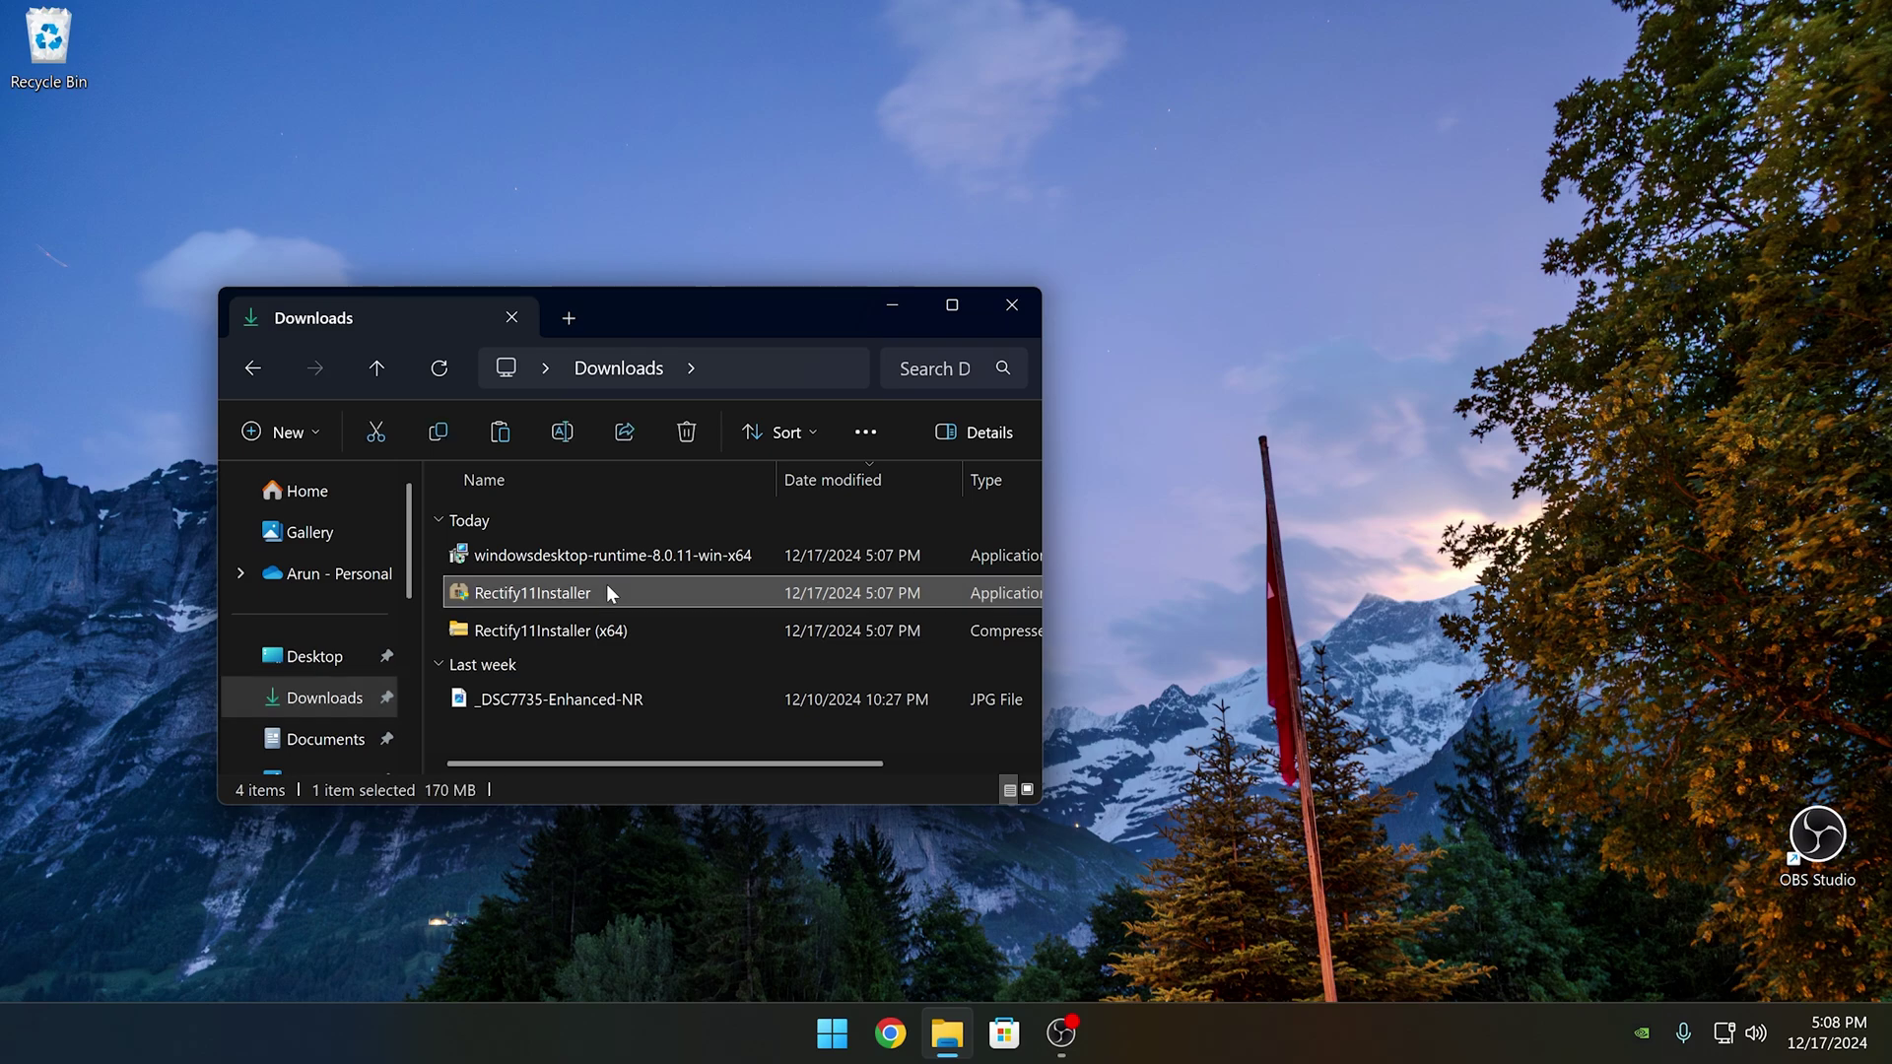
pyautogui.click(1015, 482)
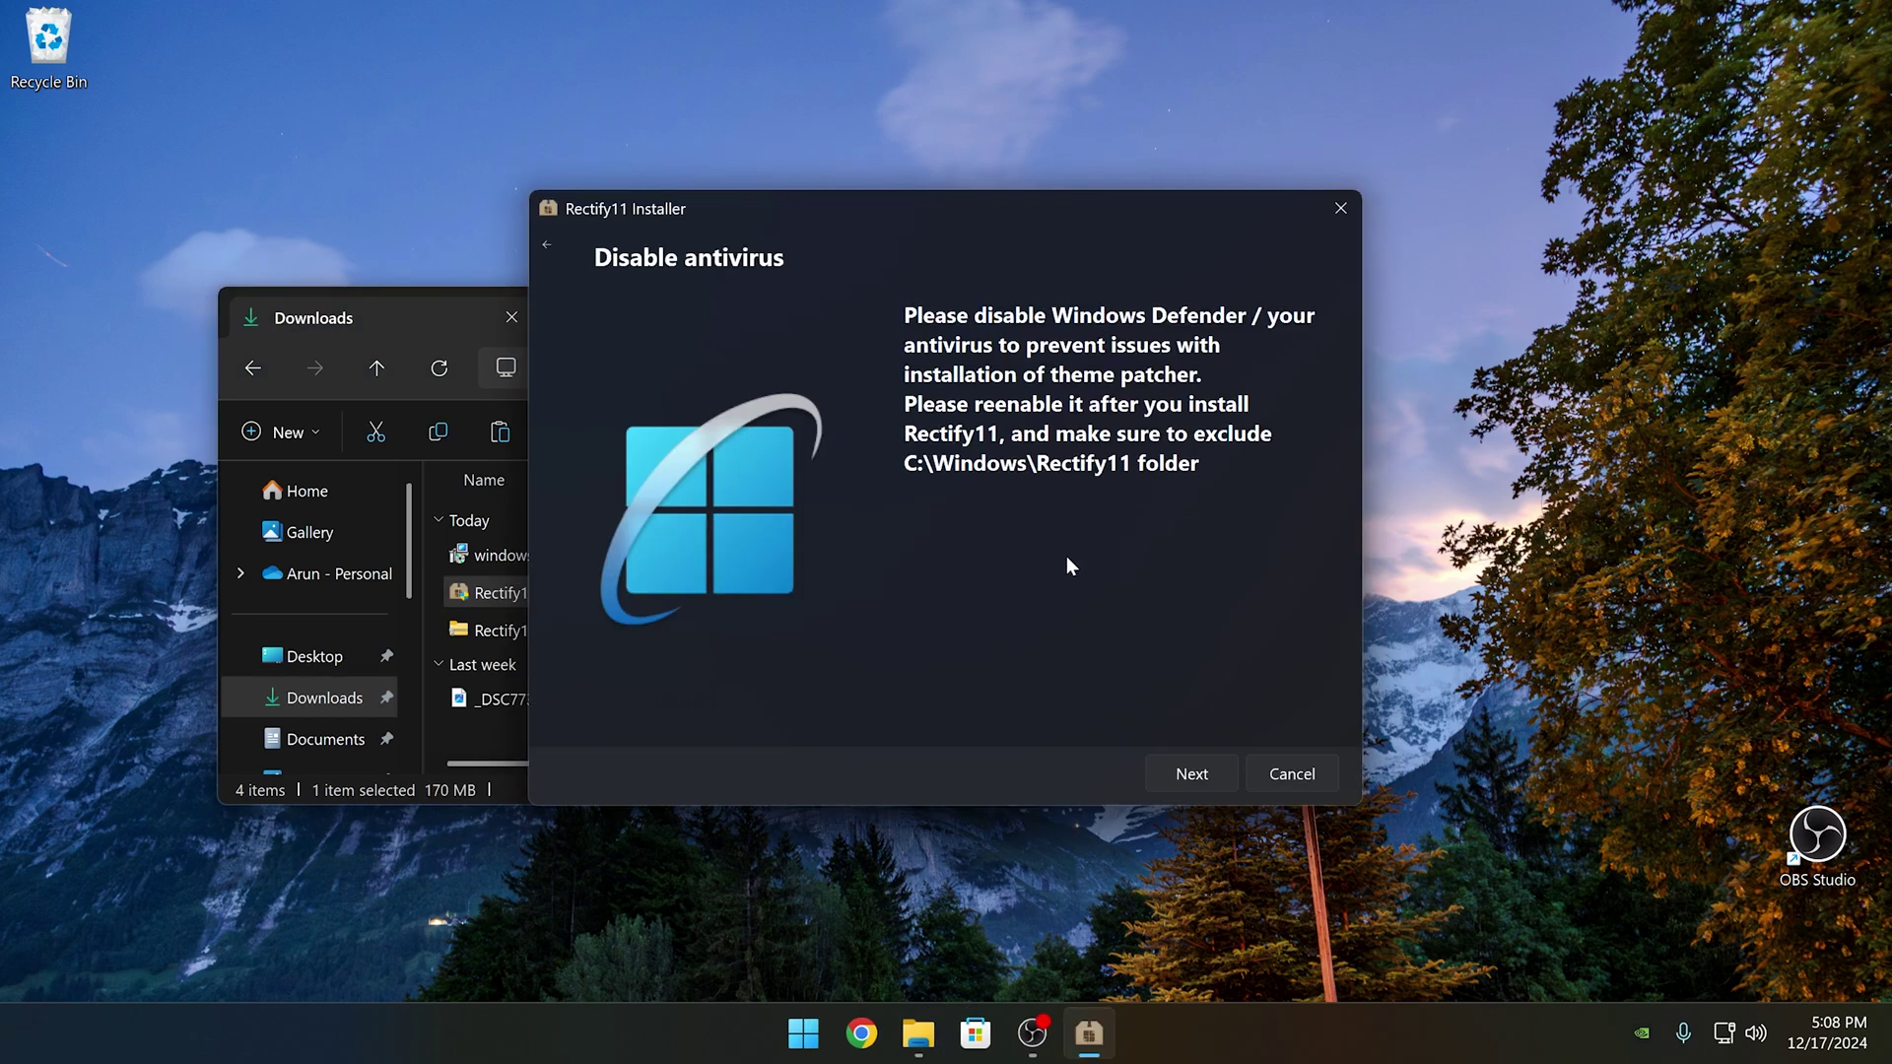
pyautogui.click(1207, 775)
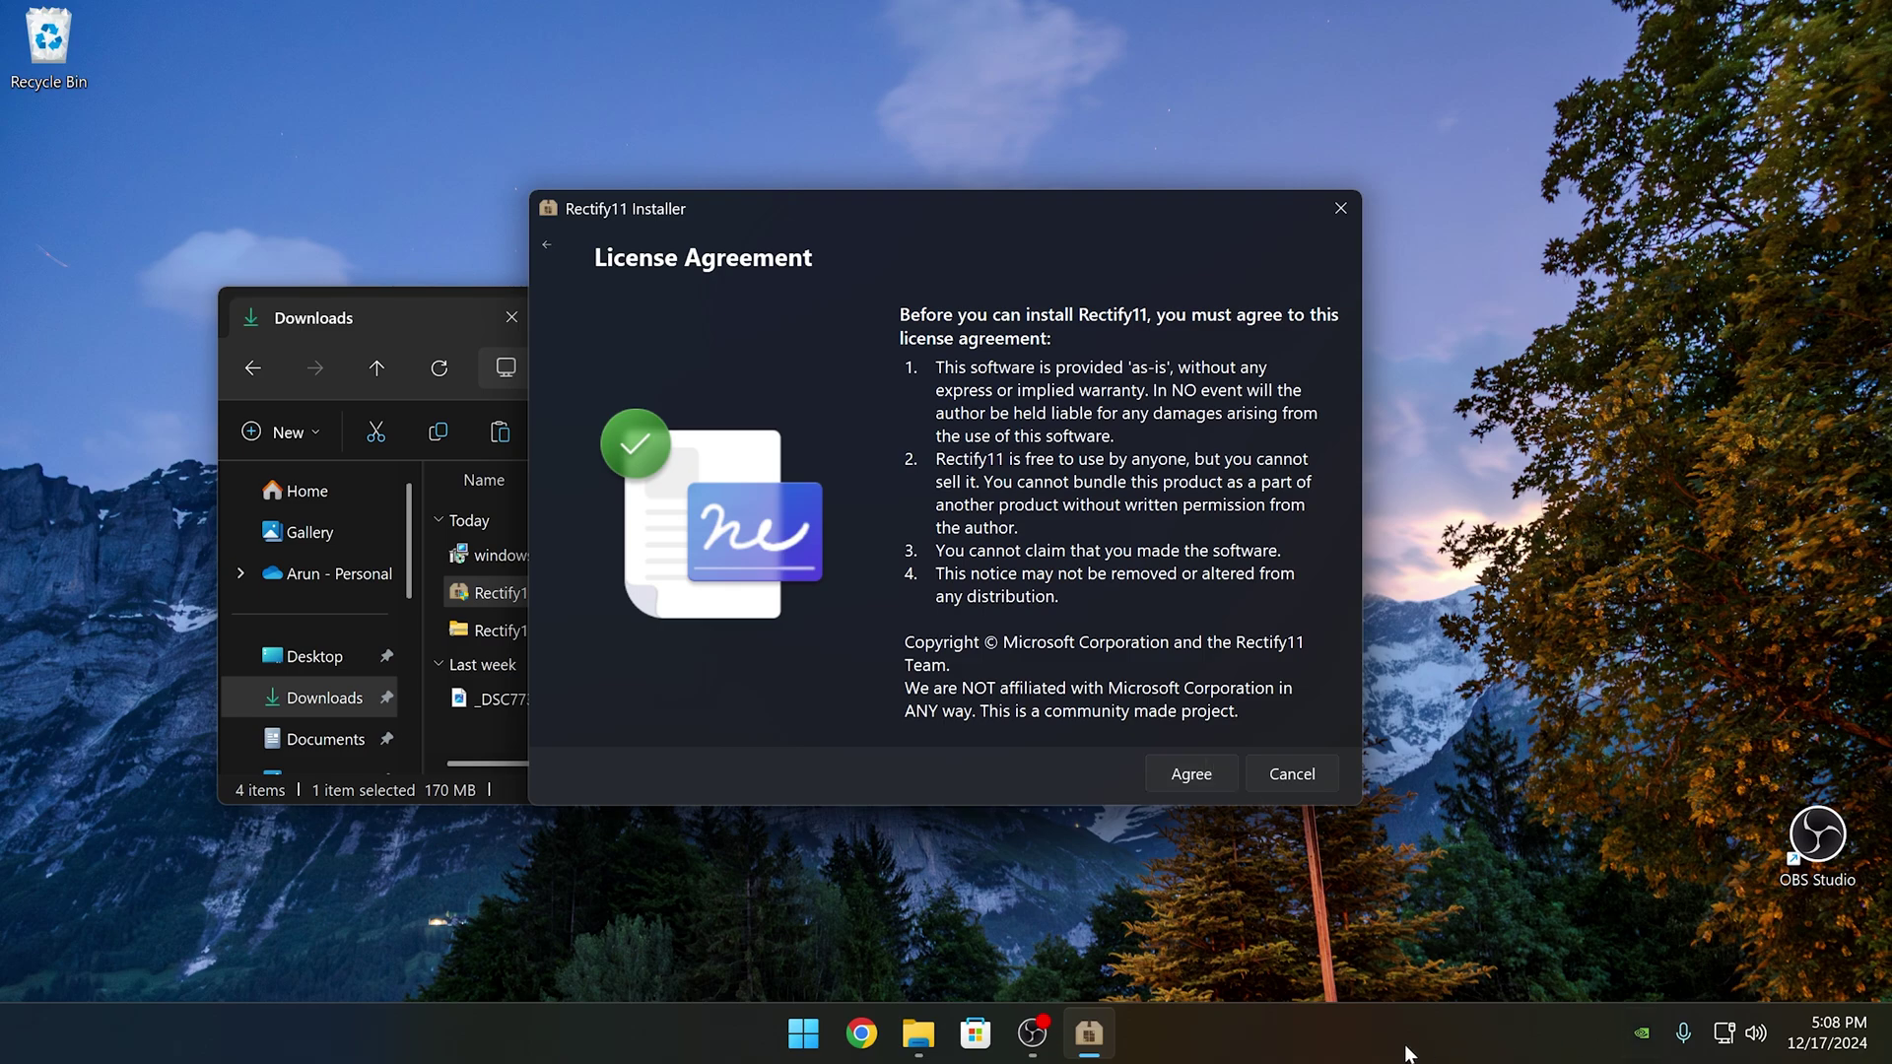
# Step: Search Start for 'defend' and open Windows Security
pyautogui.press('super')
pyautogui.write('defne')
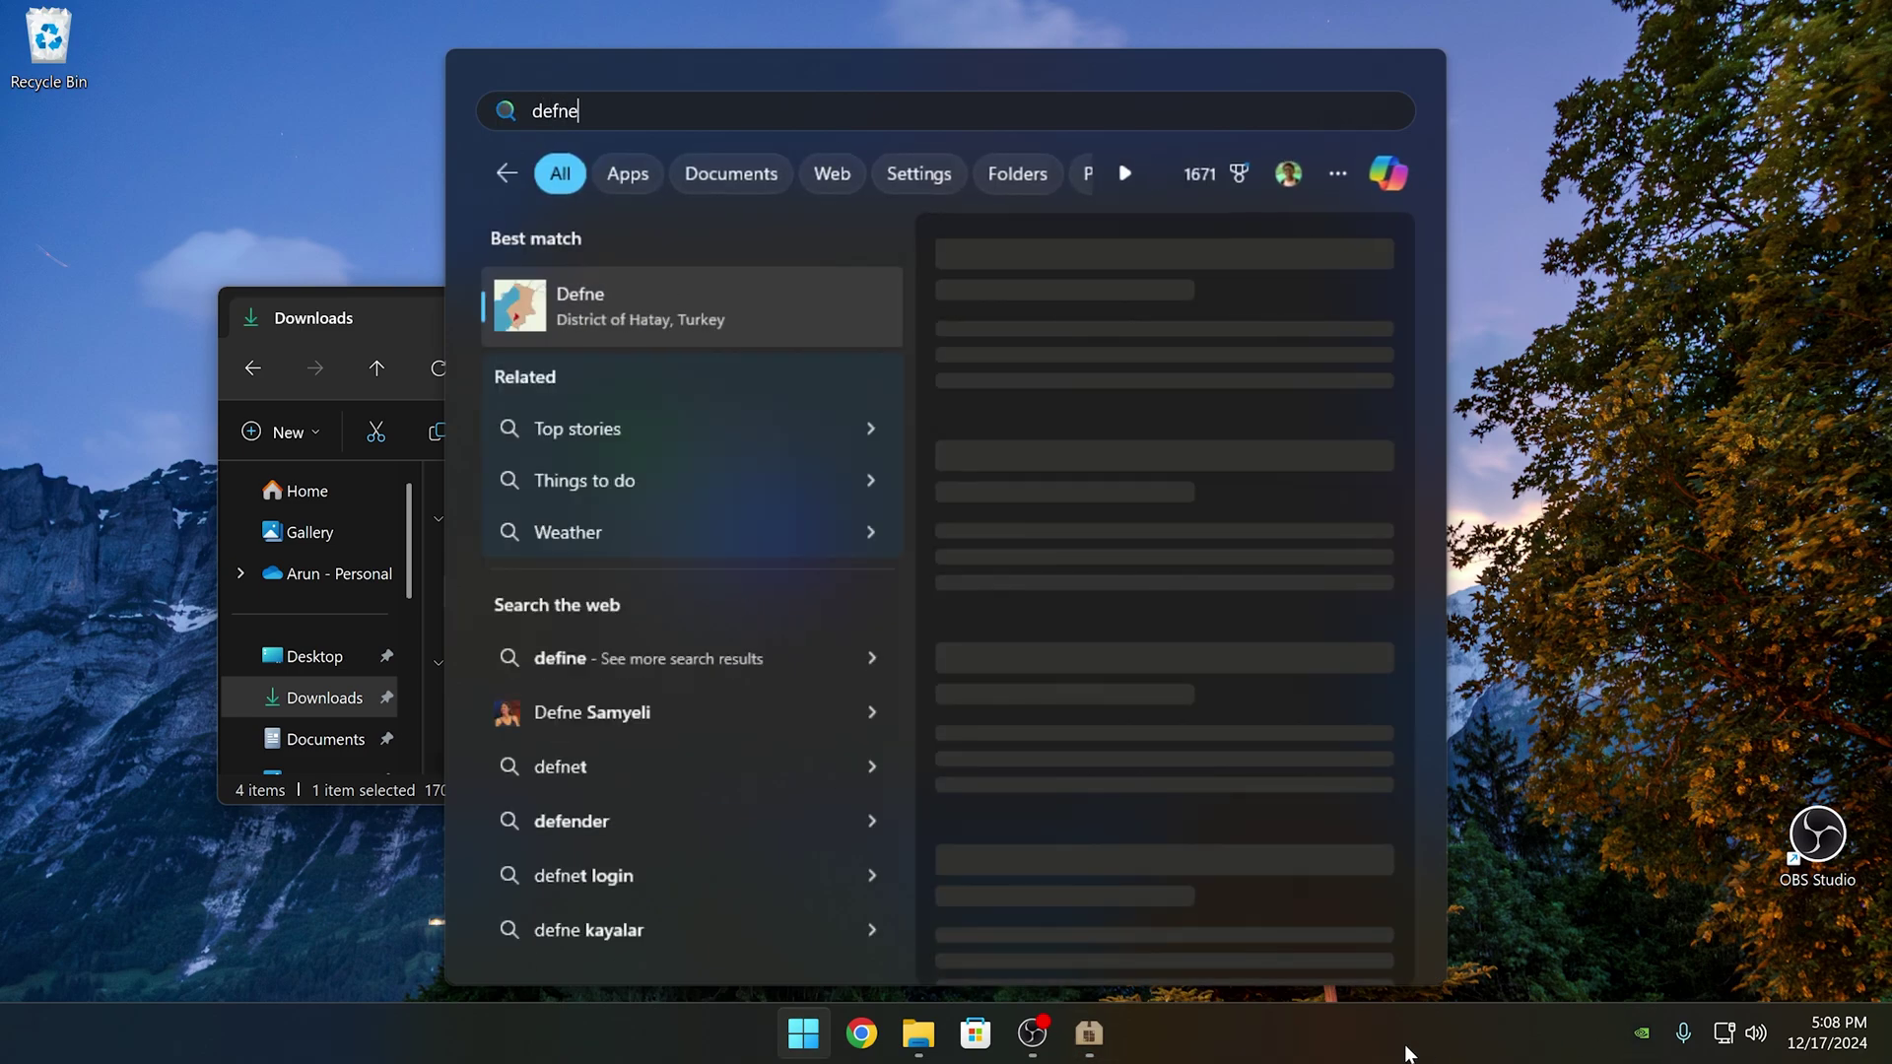
pyautogui.press('BackSpace')
pyautogui.press('BackSpace')
pyautogui.write('fend')
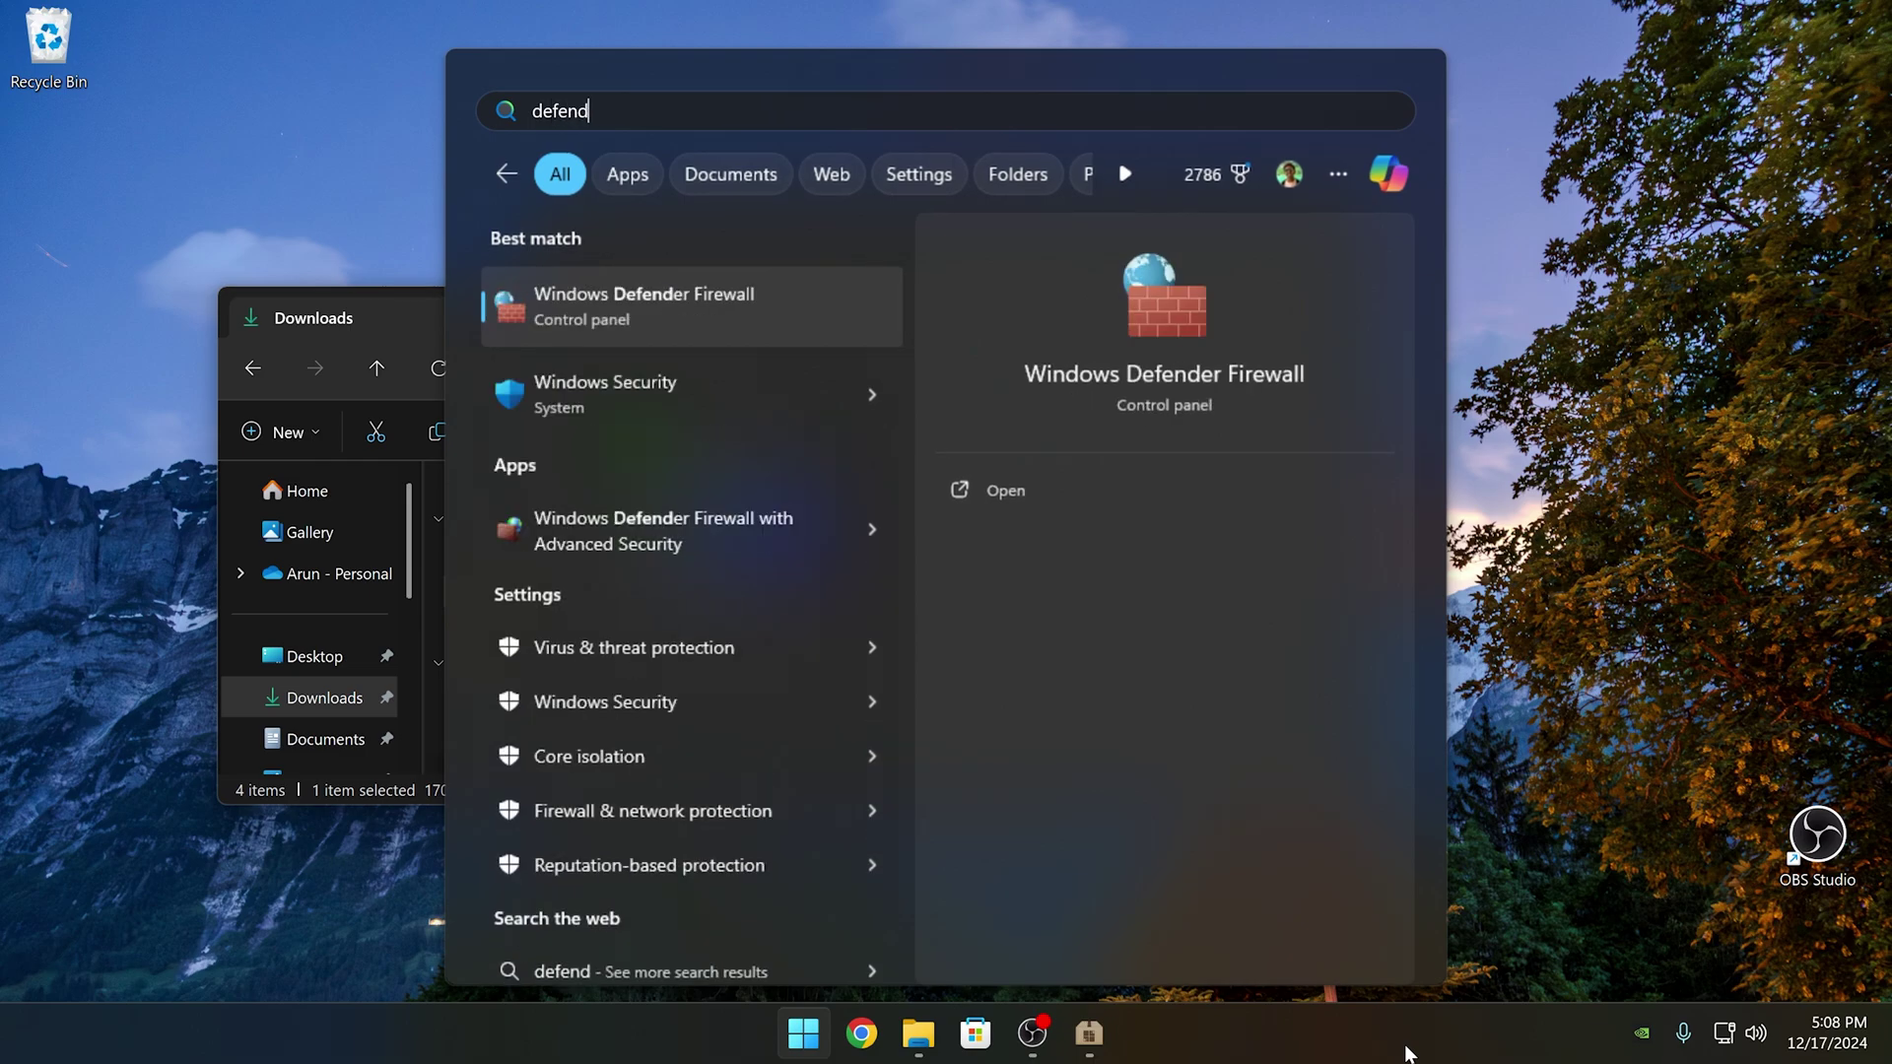
pyautogui.press('Down')
pyautogui.press('Return')
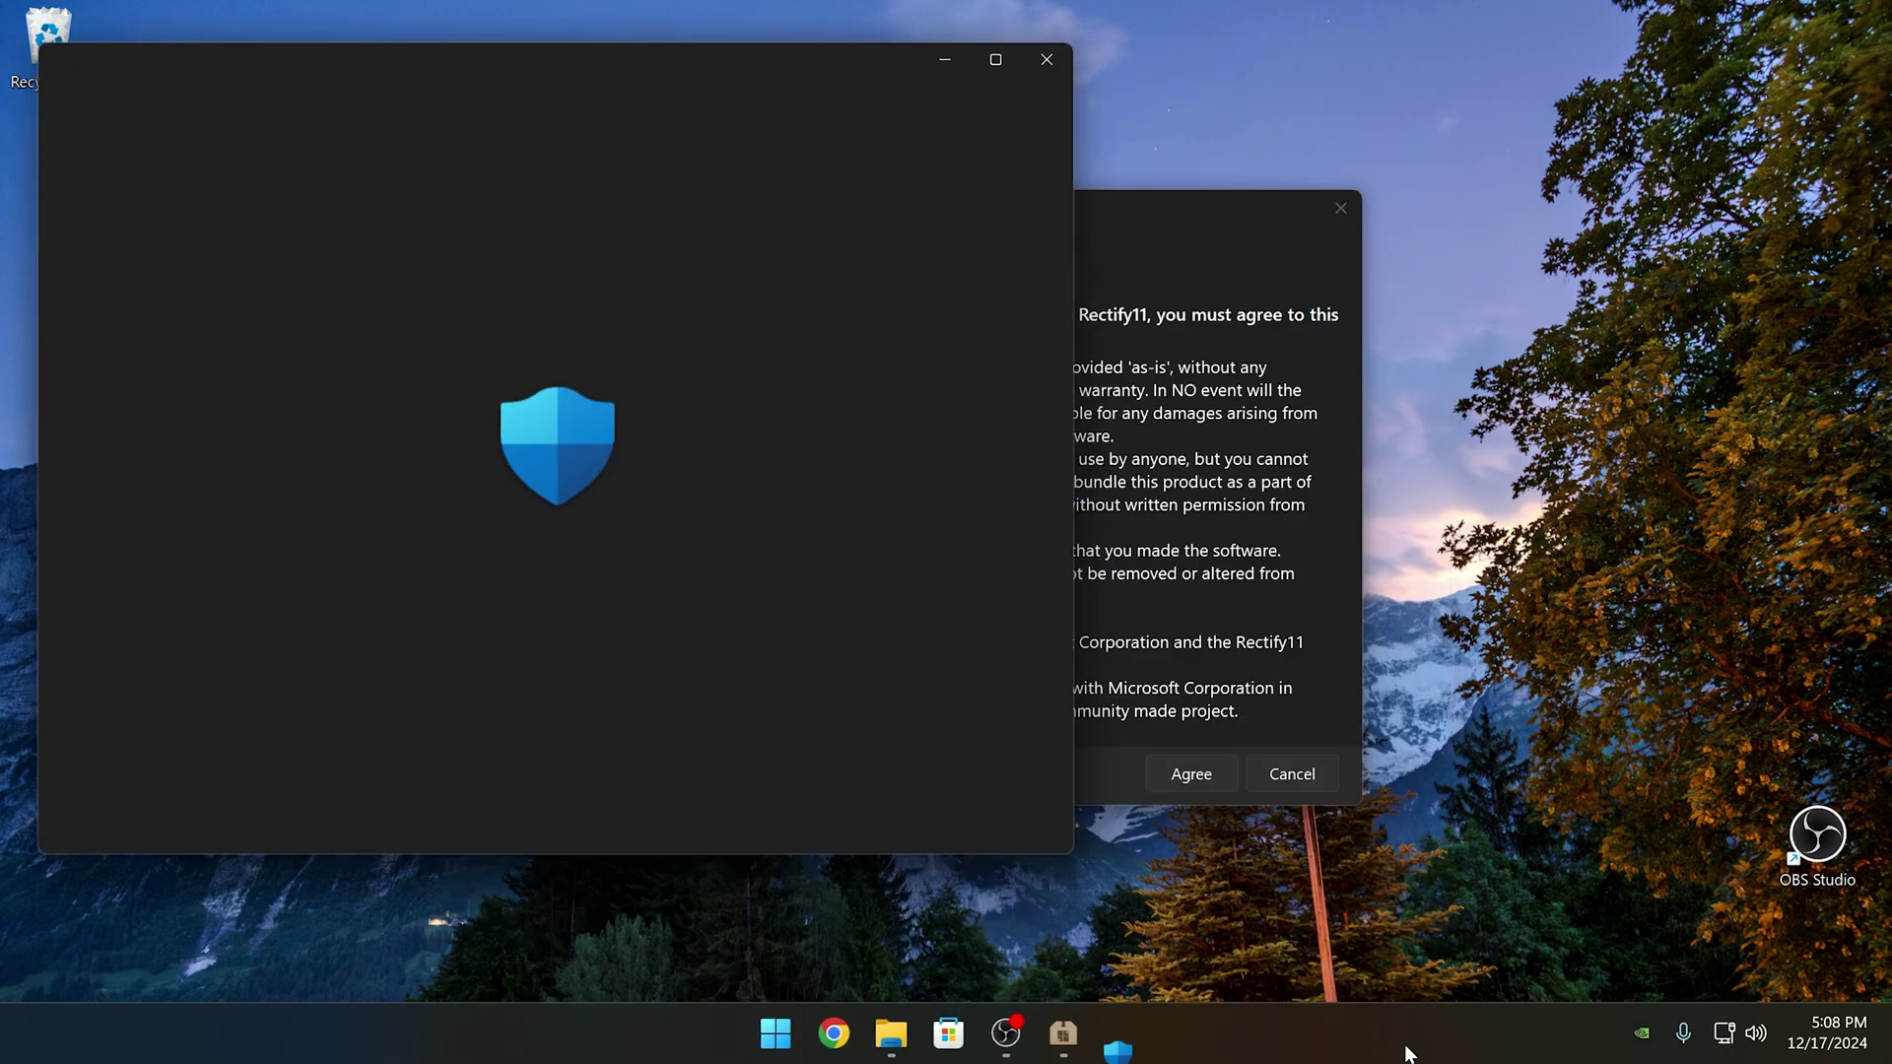
# Step: Confirm virus protection is off in Virus & threat protection settings, then close Windows Security
pyautogui.click(393, 436)
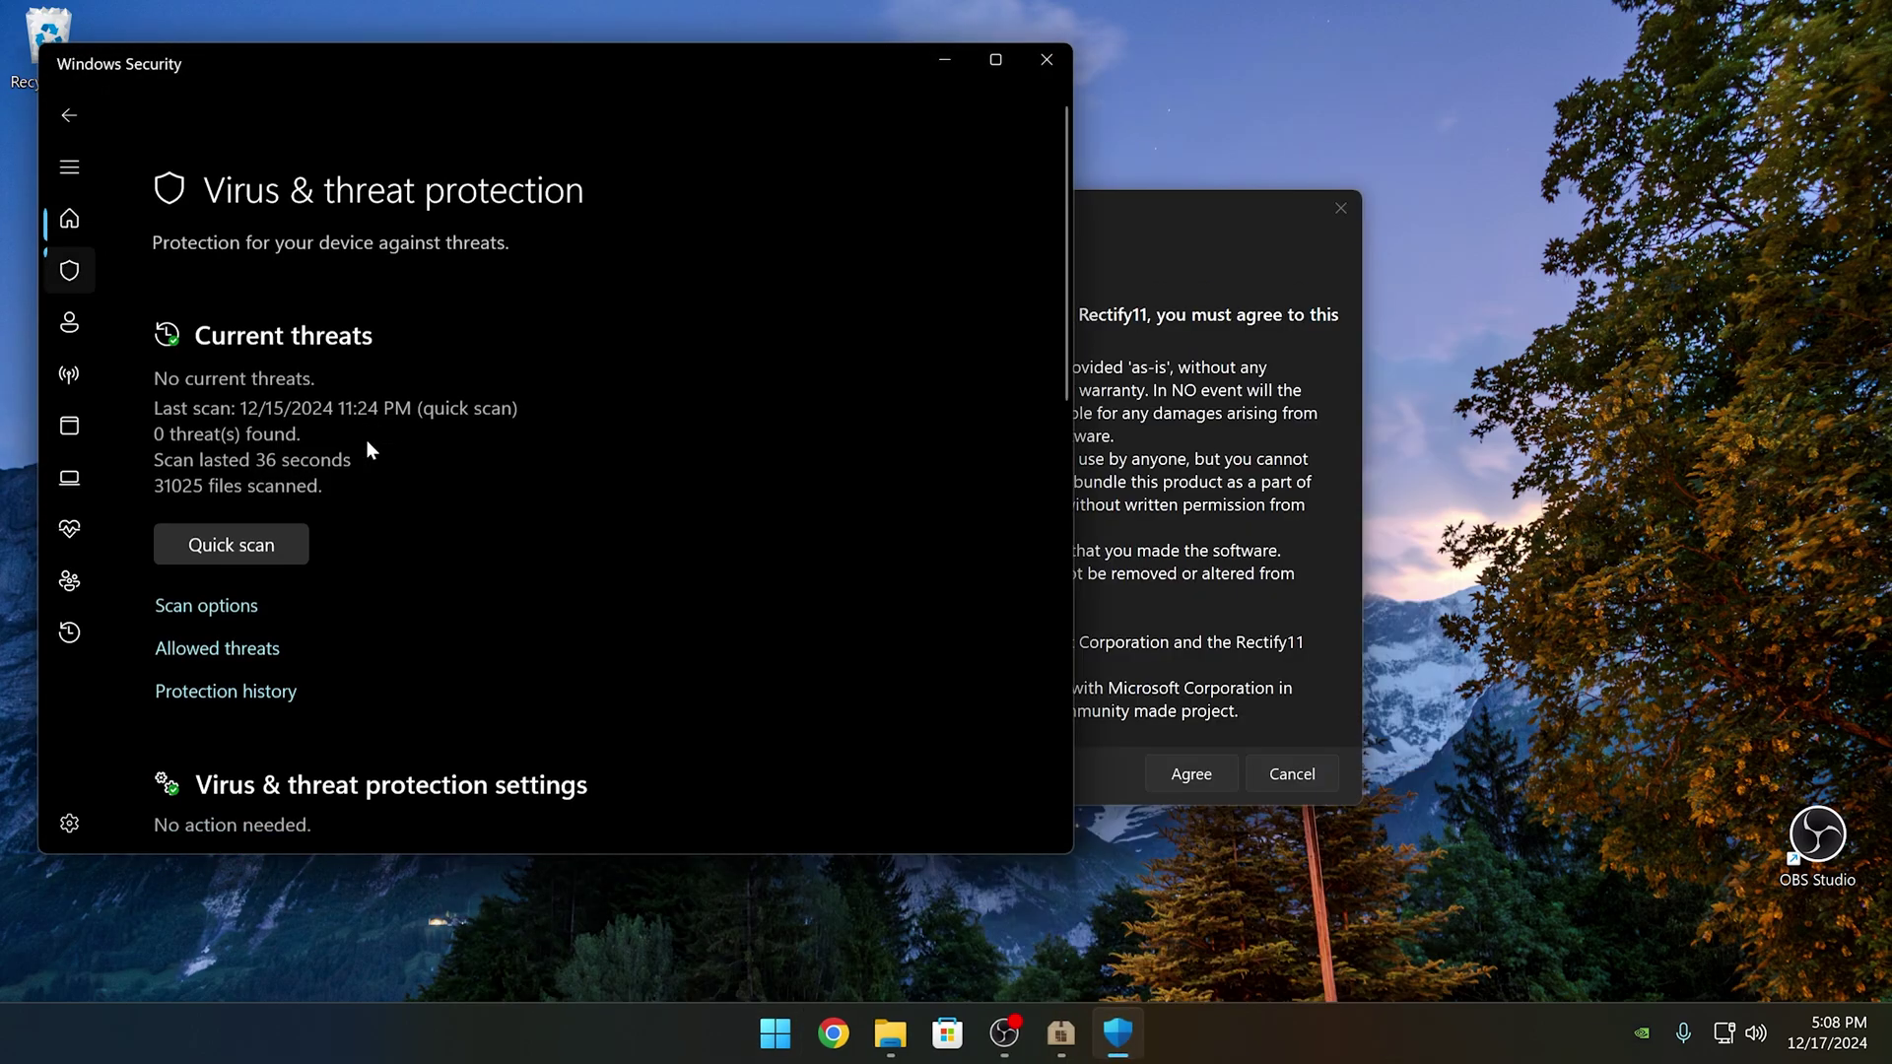
pyautogui.scroll(-4, 276, 621)
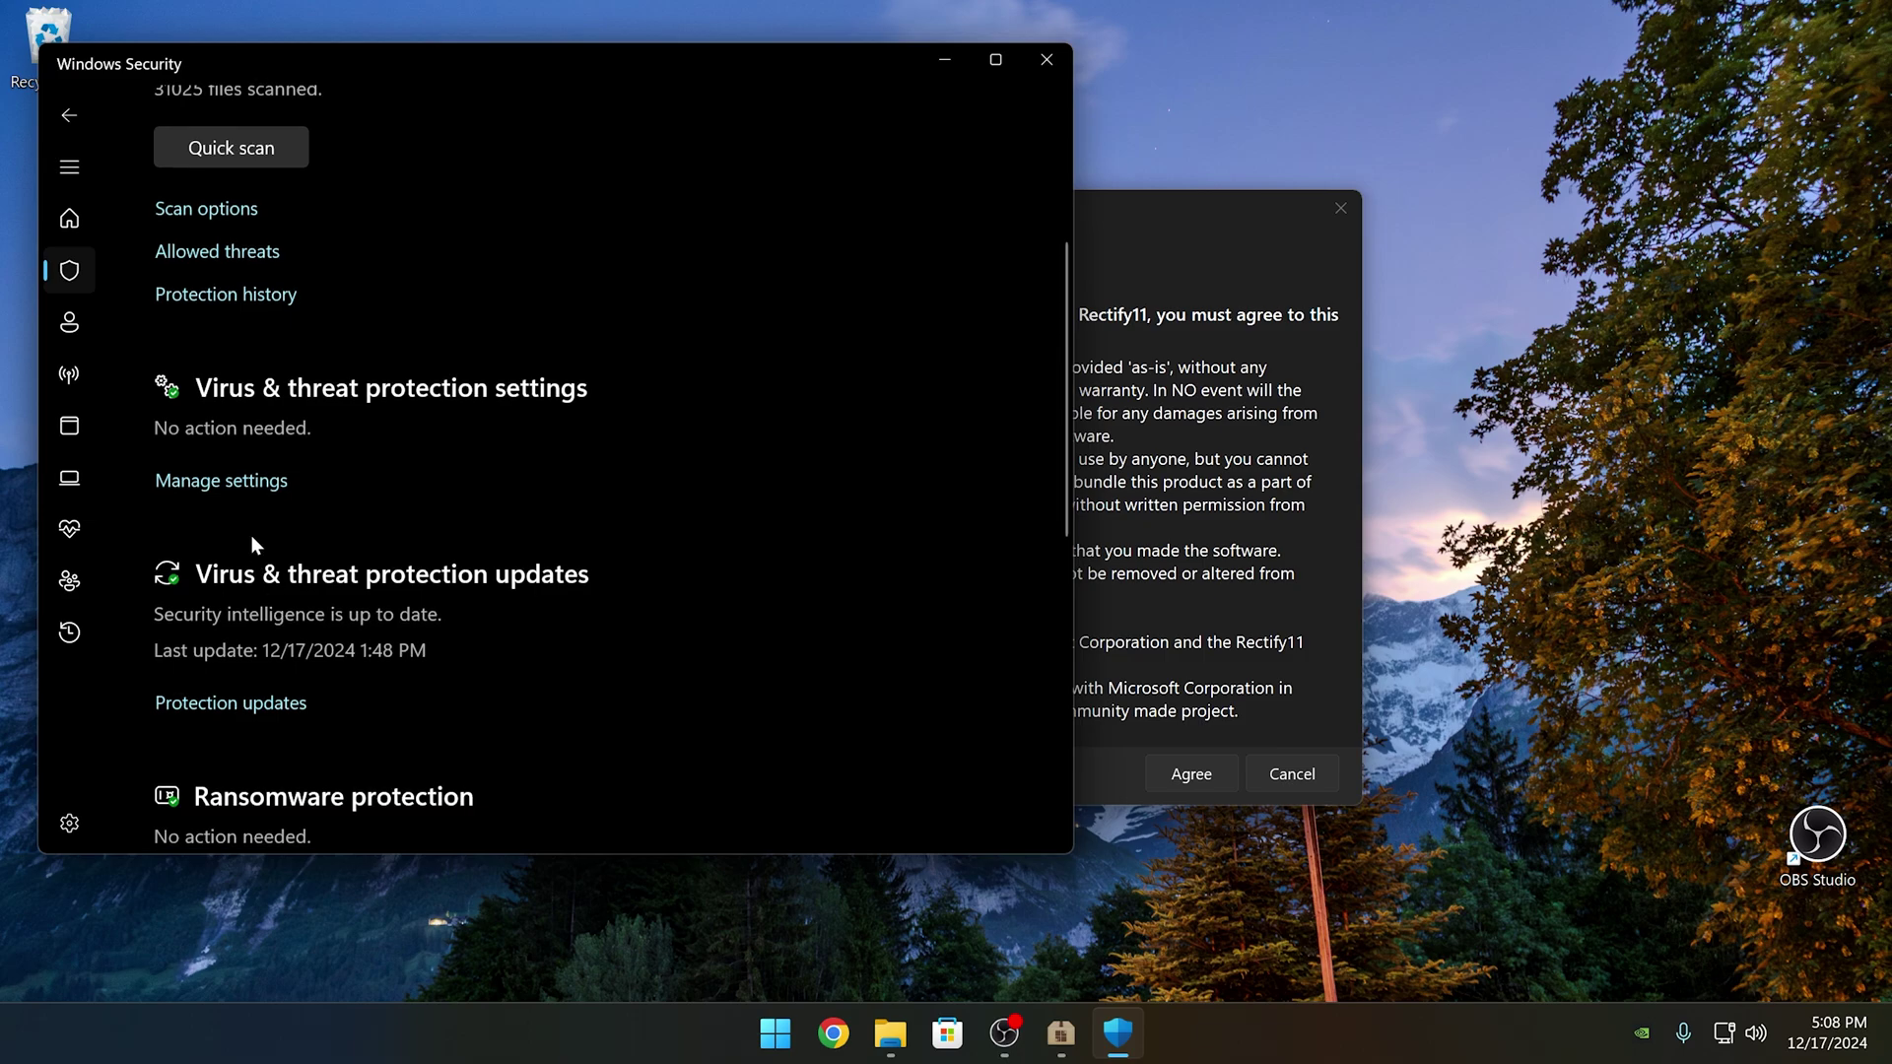
pyautogui.click(258, 483)
pyautogui.scroll(-10, 209, 621)
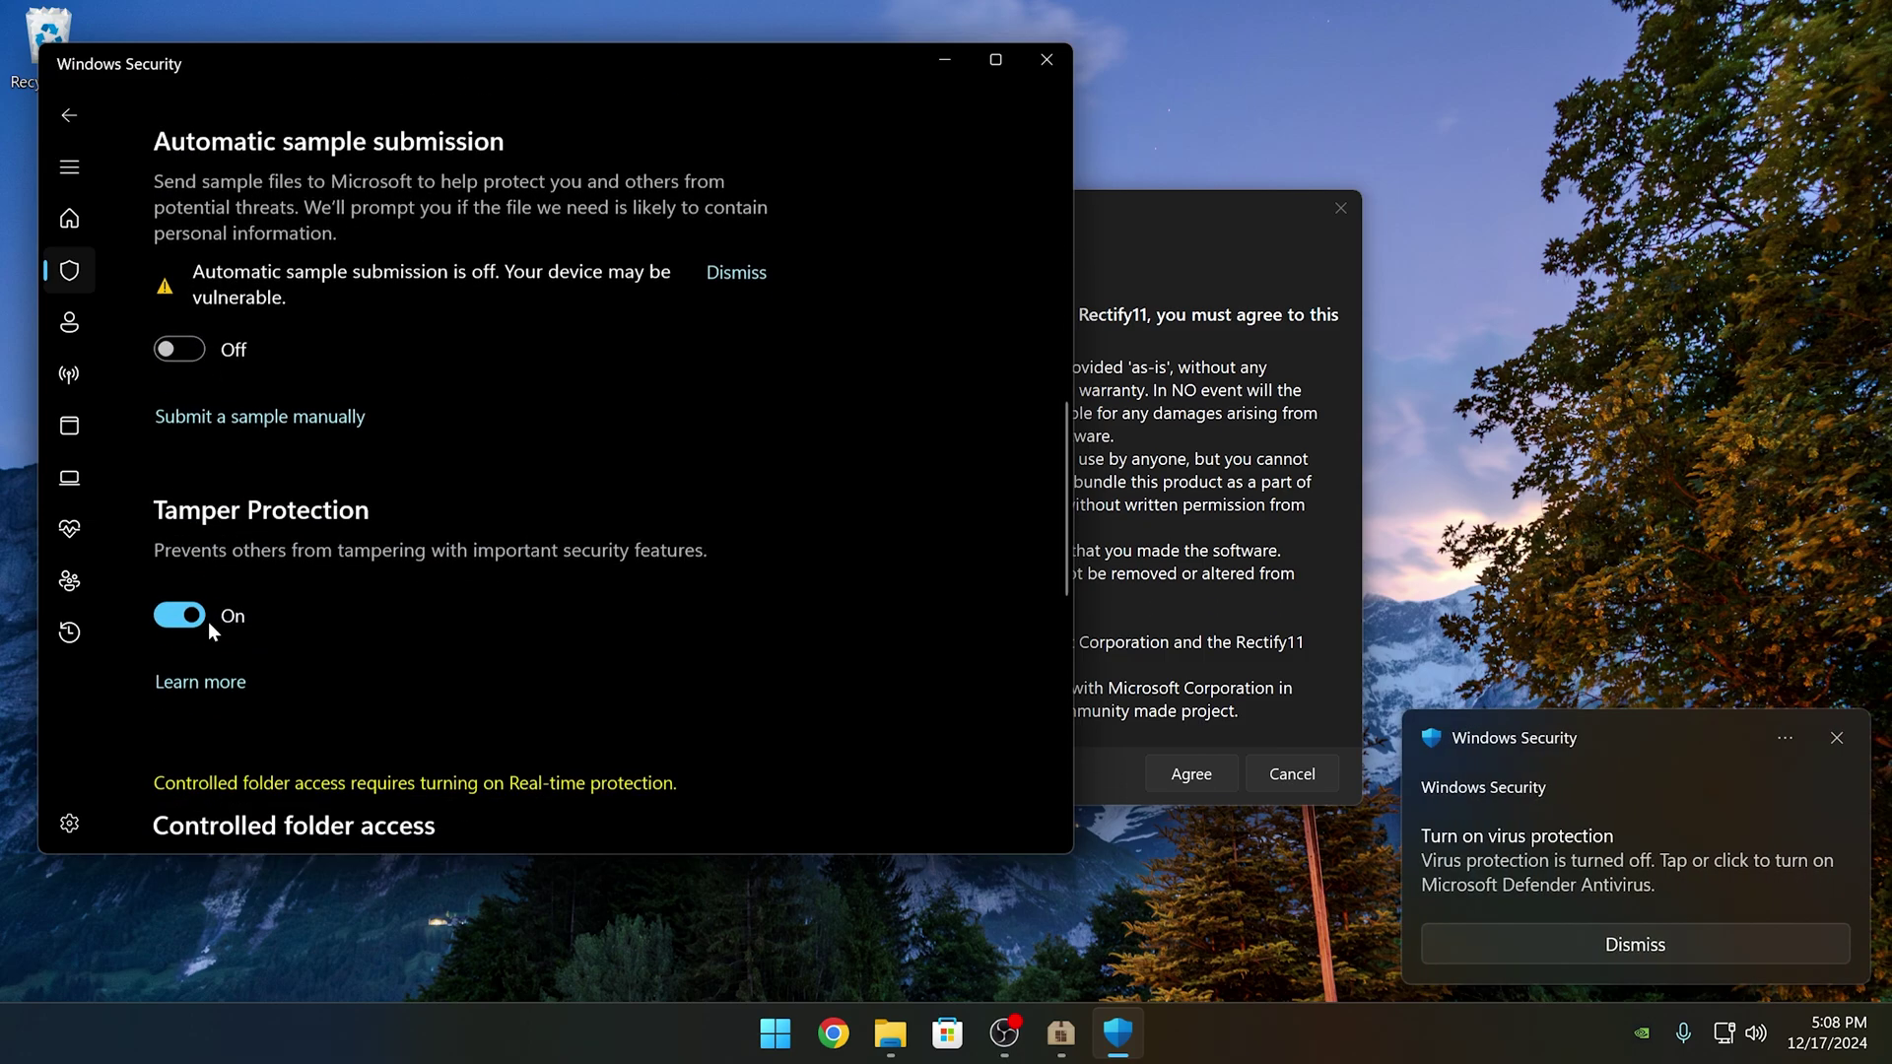
pyautogui.scroll(-7, 280, 608)
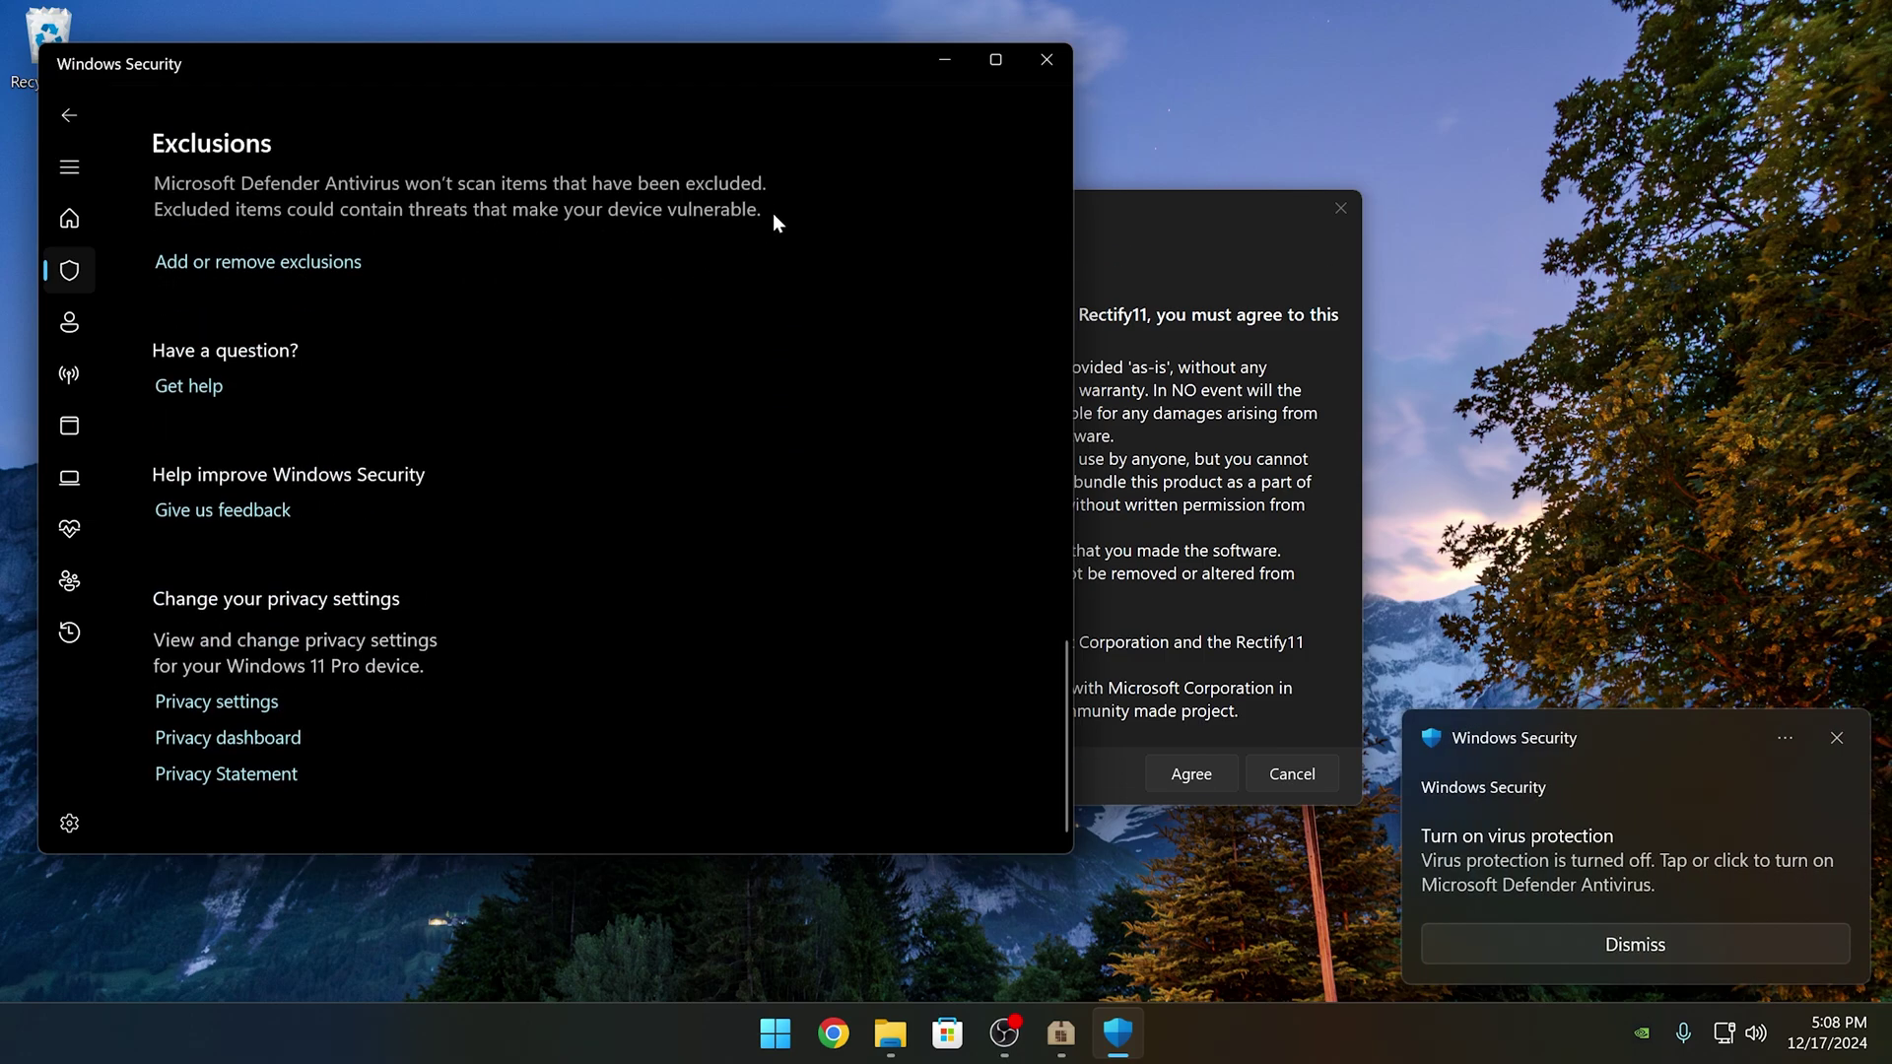
pyautogui.click(1040, 67)
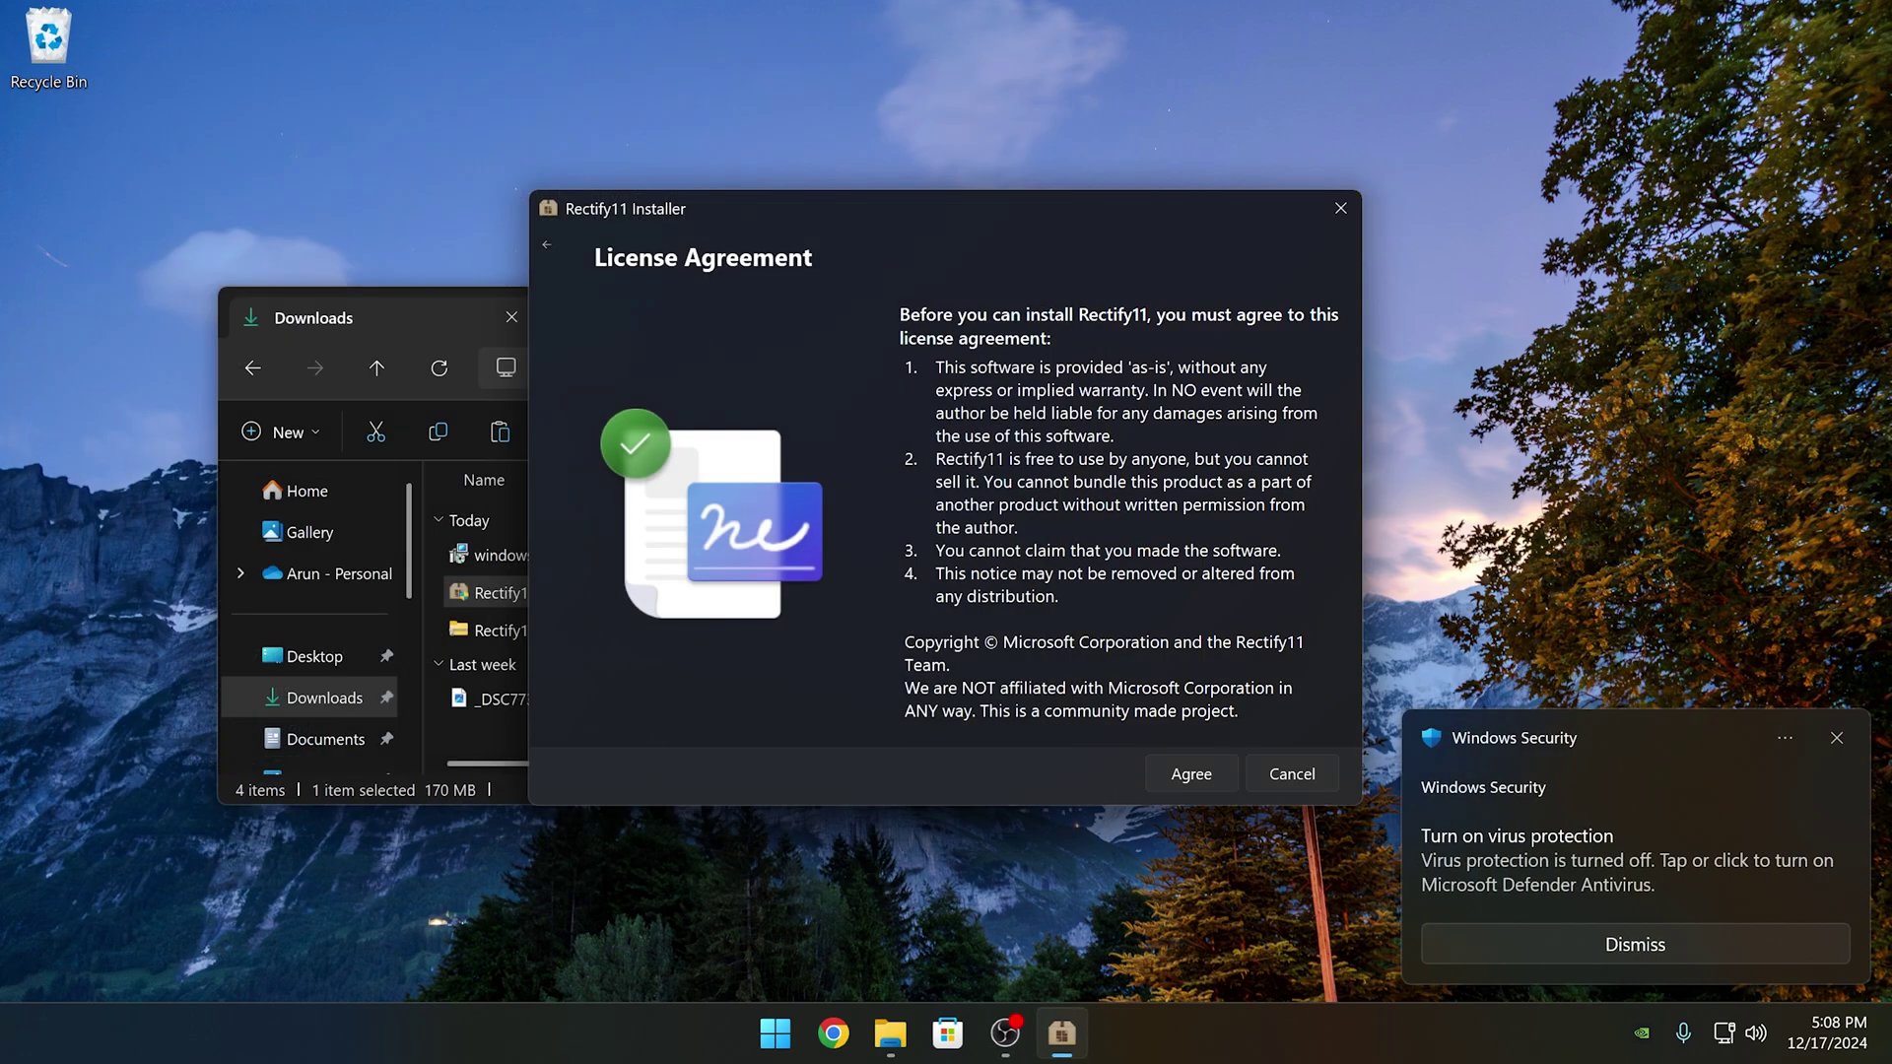
# Step: Accept the license and expand, then collapse, the System icons, Basic, Advanced and Extras groups
pyautogui.click(1172, 776)
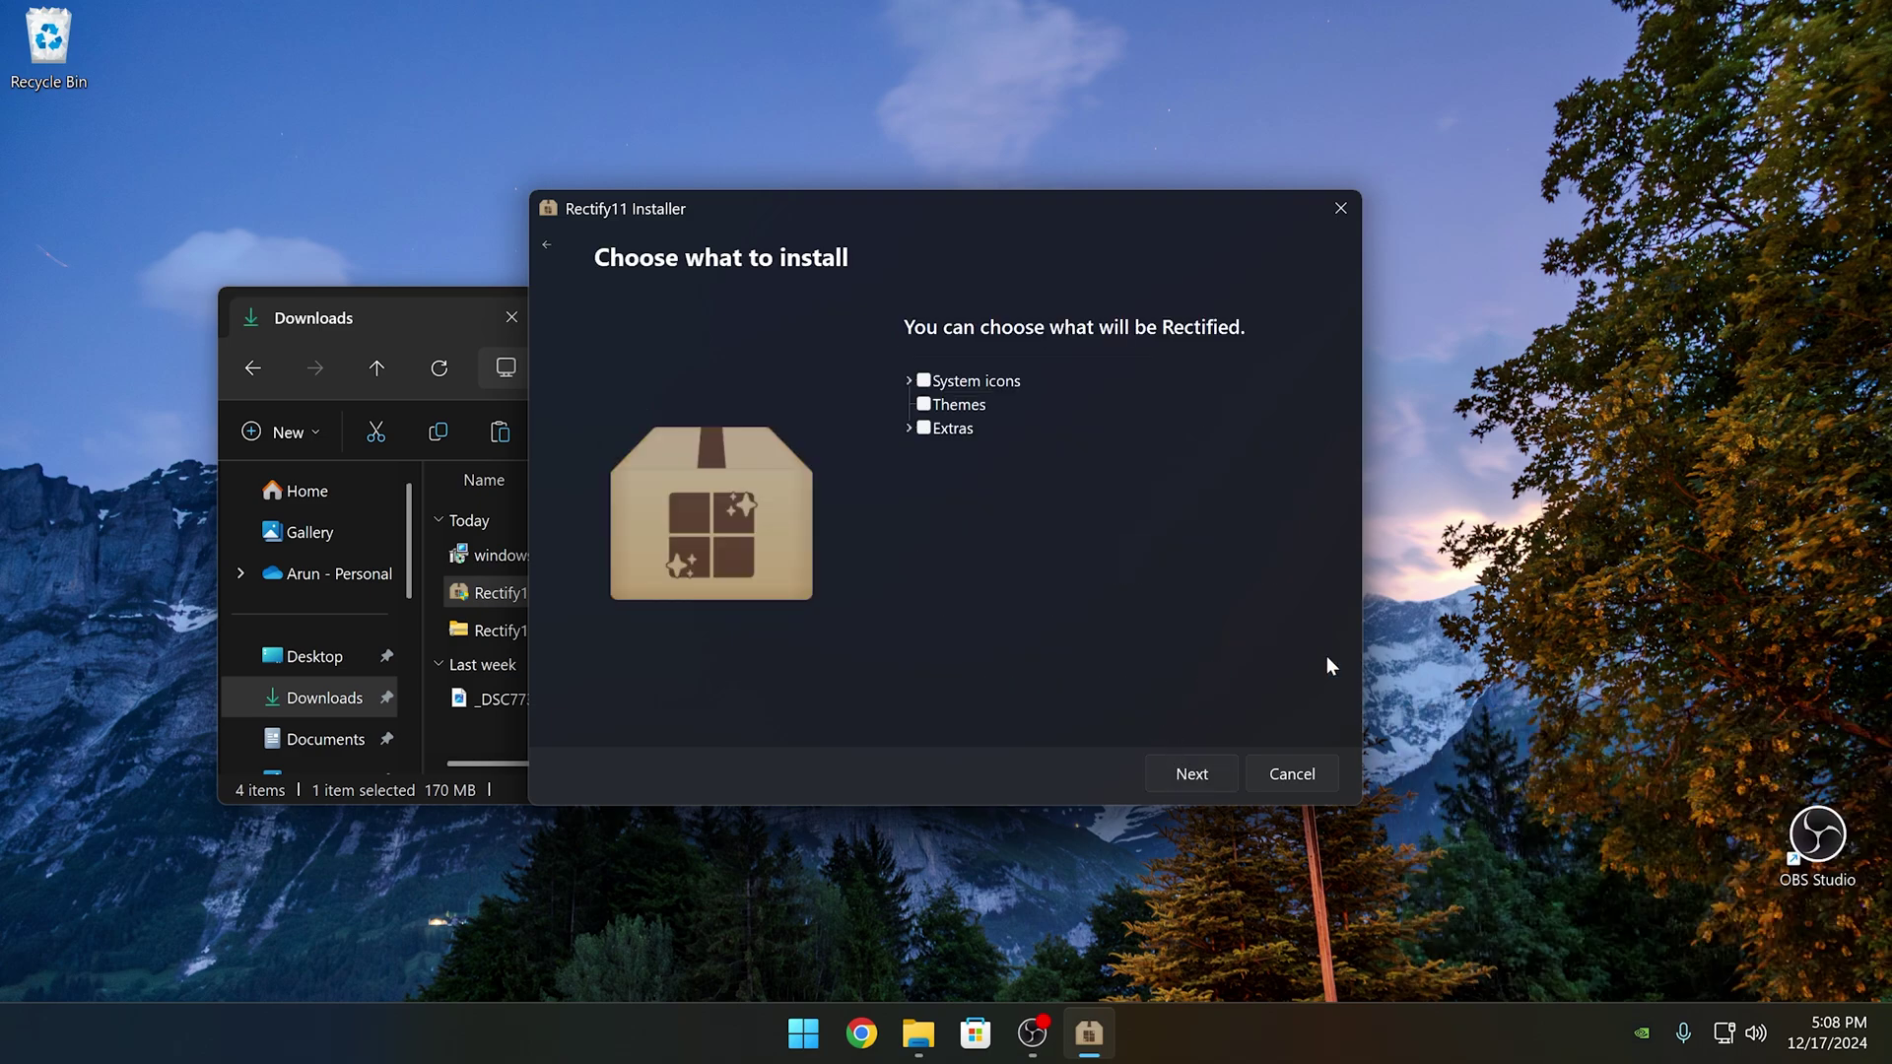
pyautogui.click(909, 381)
pyautogui.click(924, 405)
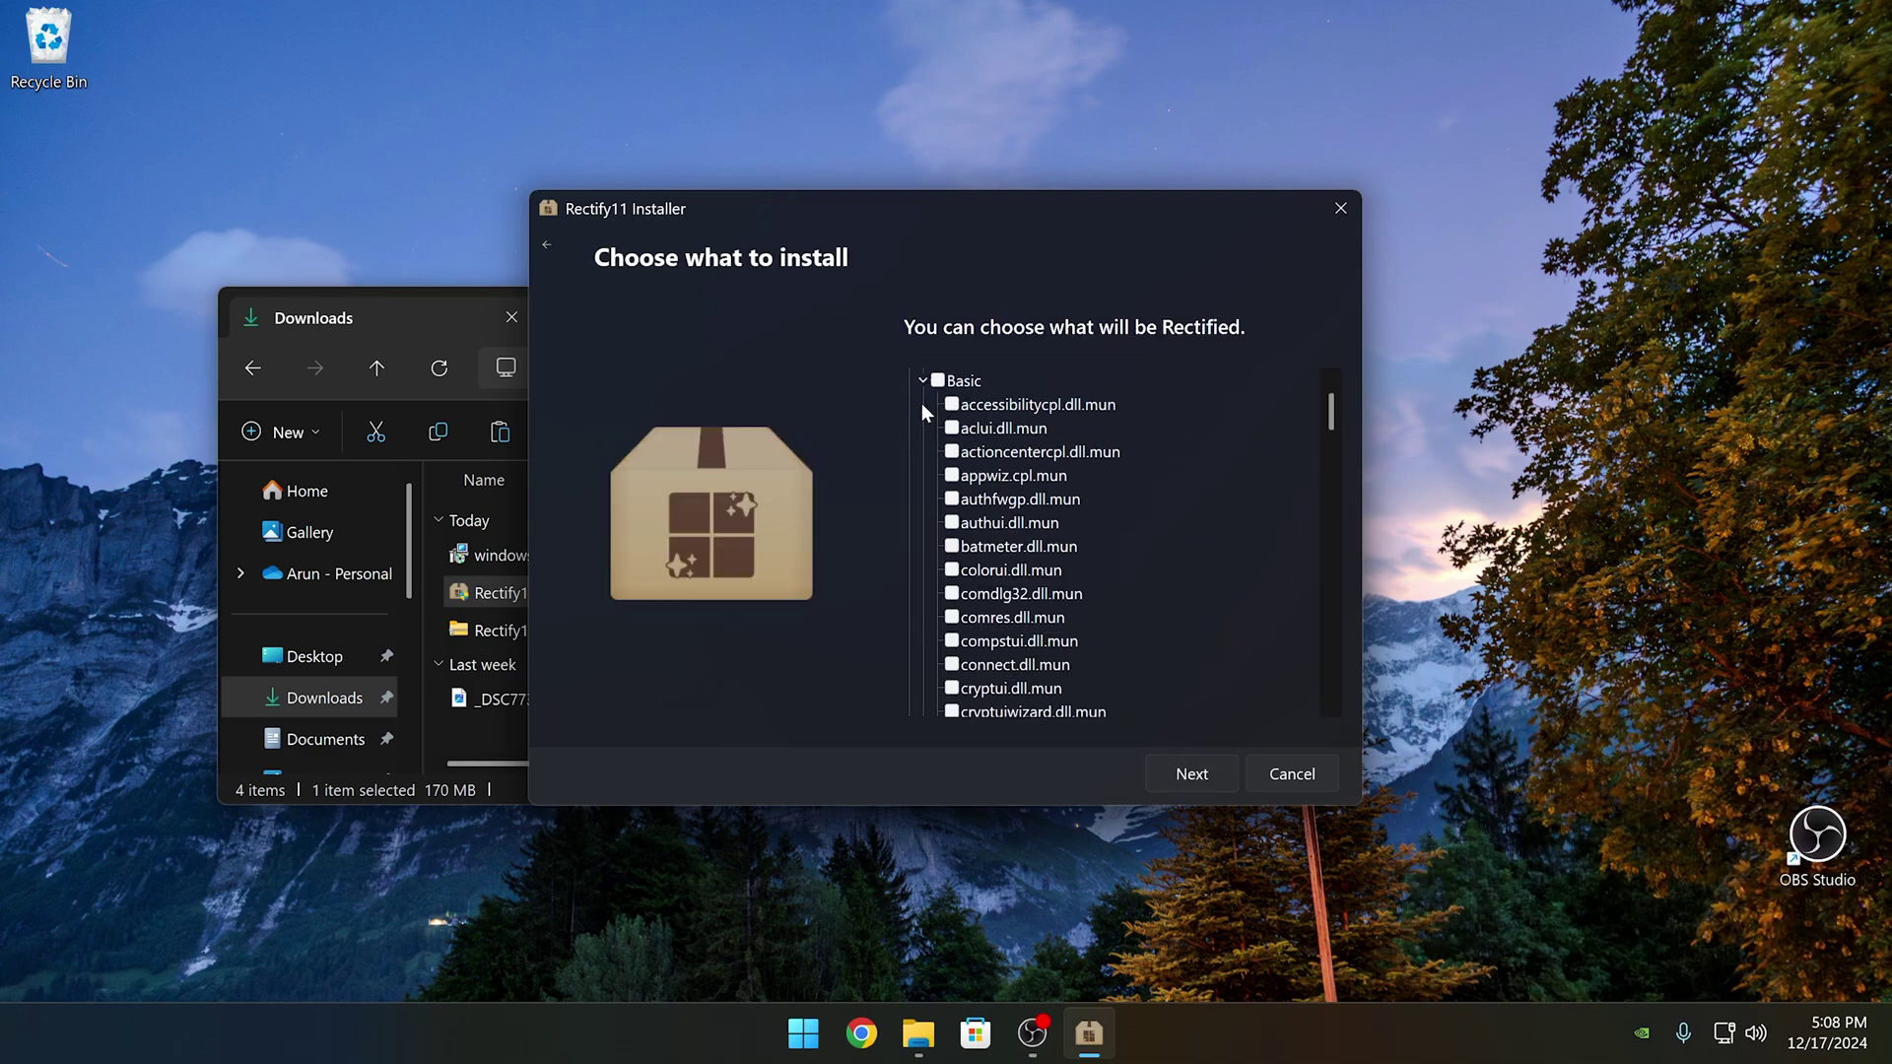
pyautogui.scroll(-2, 1044, 532)
pyautogui.scroll(2, 1049, 540)
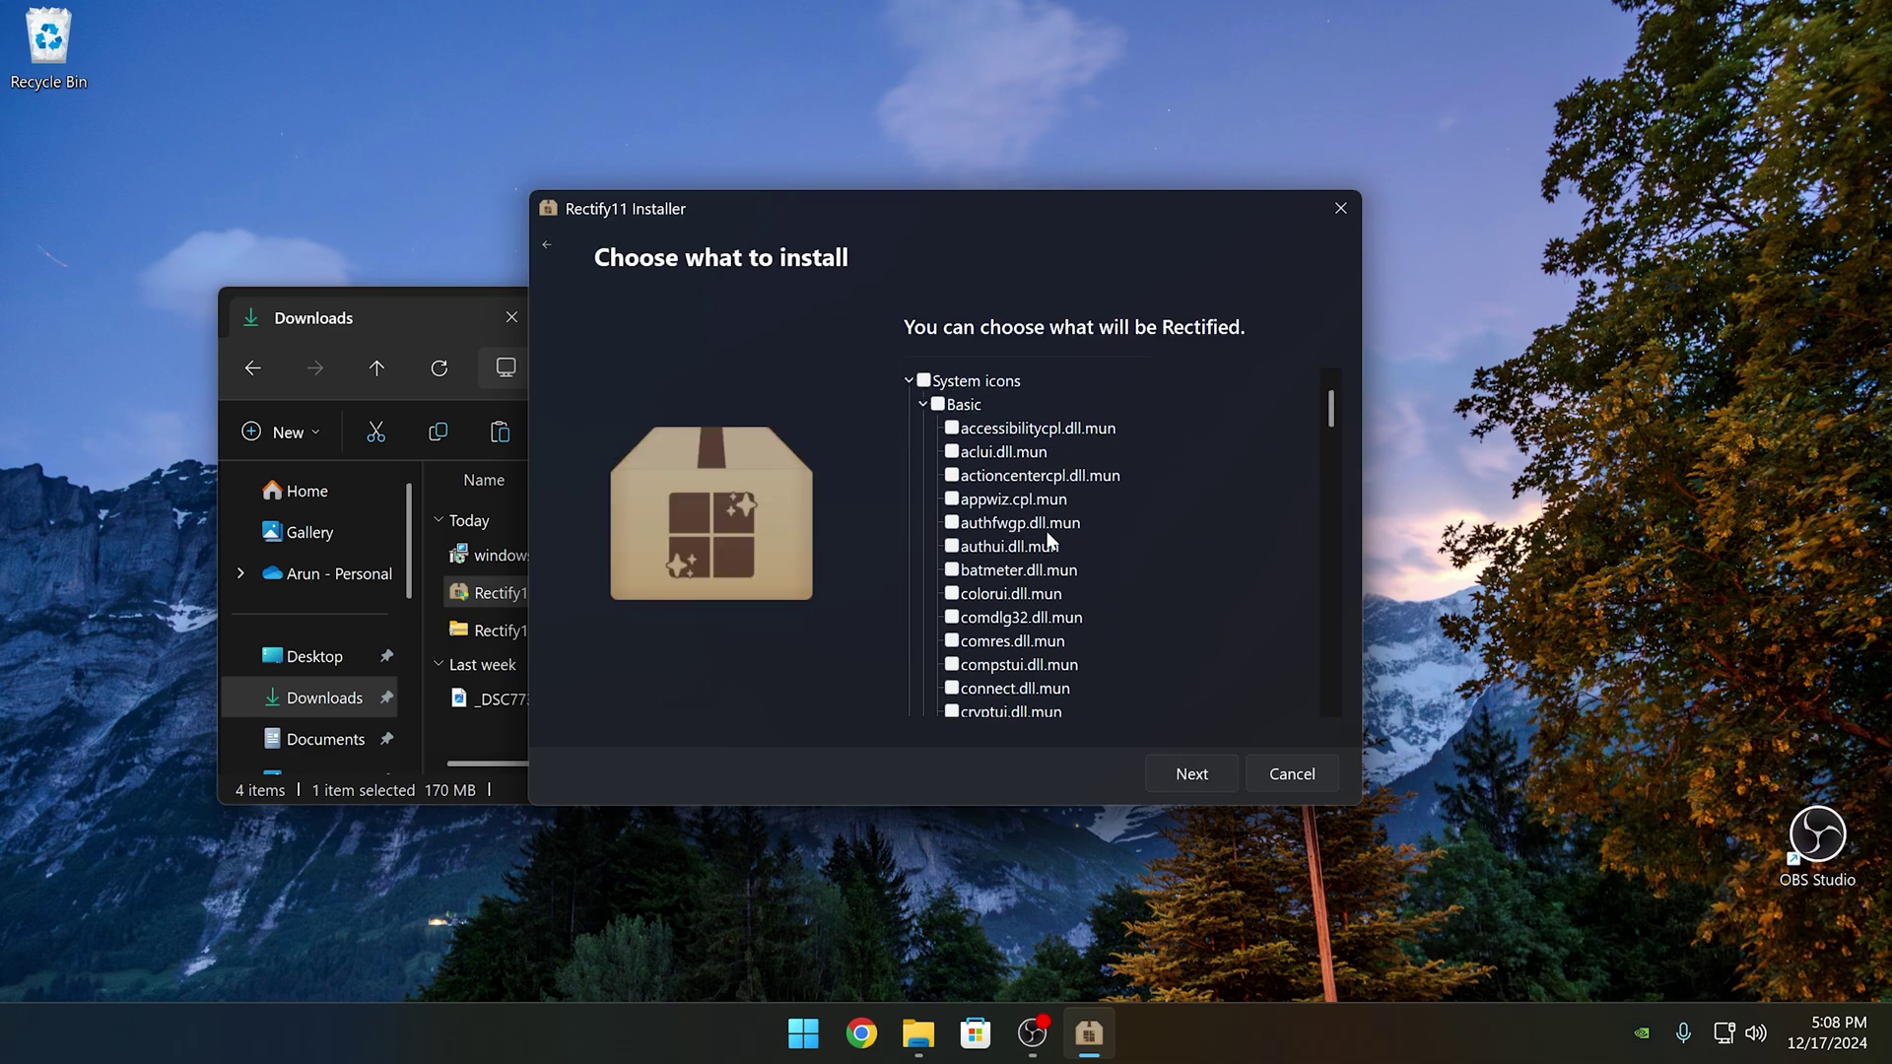
pyautogui.click(925, 405)
pyautogui.click(923, 428)
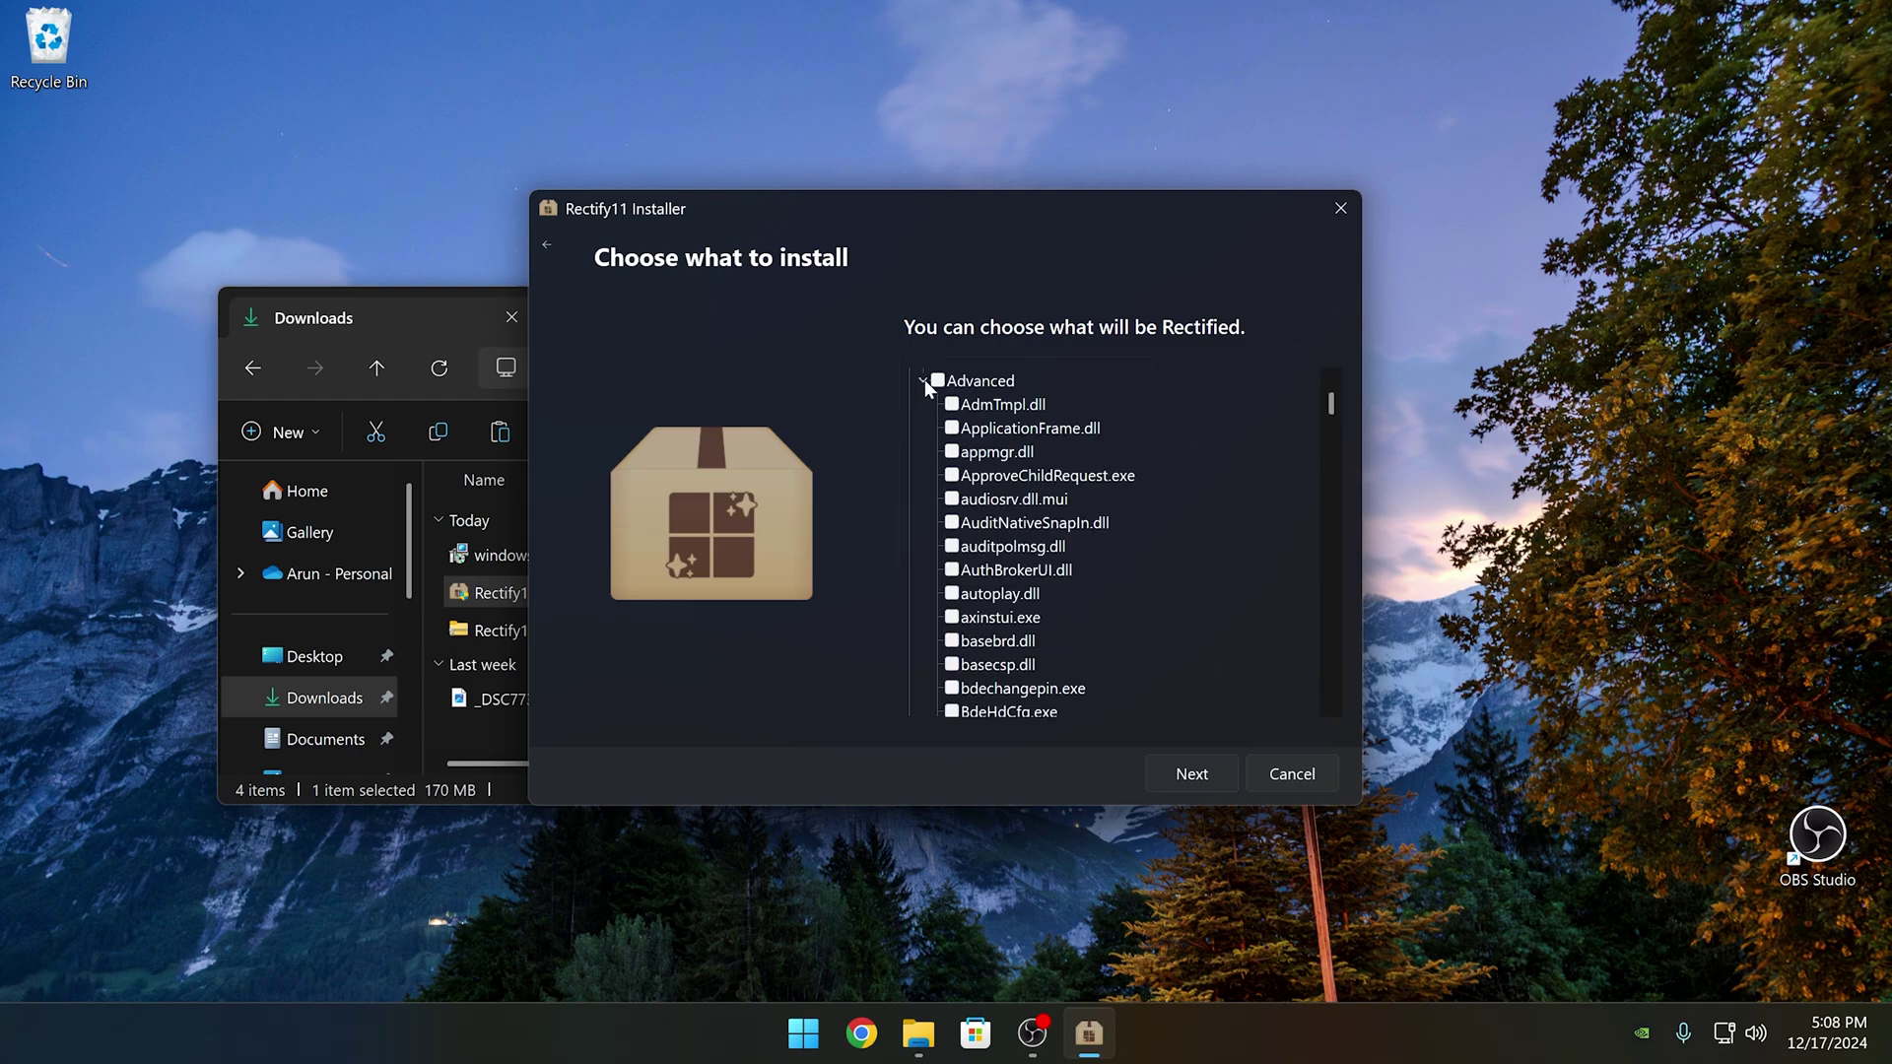
pyautogui.click(917, 431)
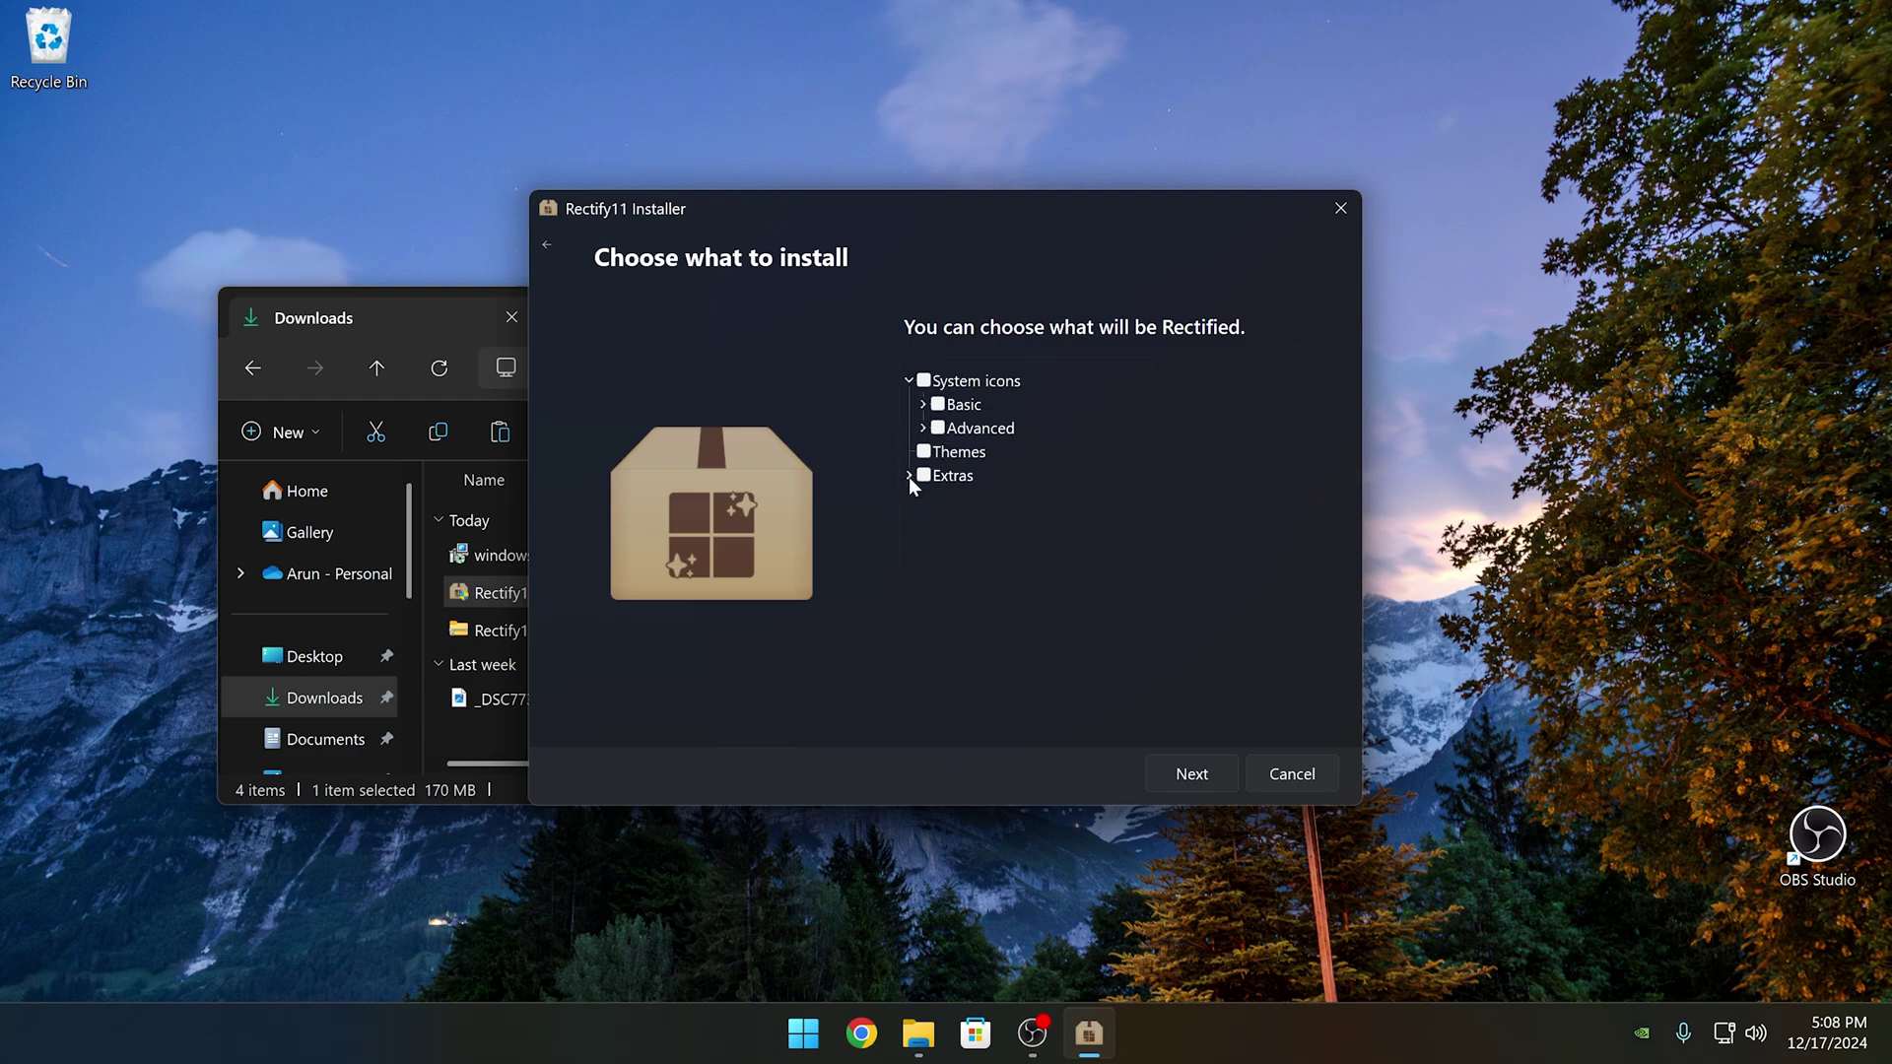
pyautogui.click(909, 476)
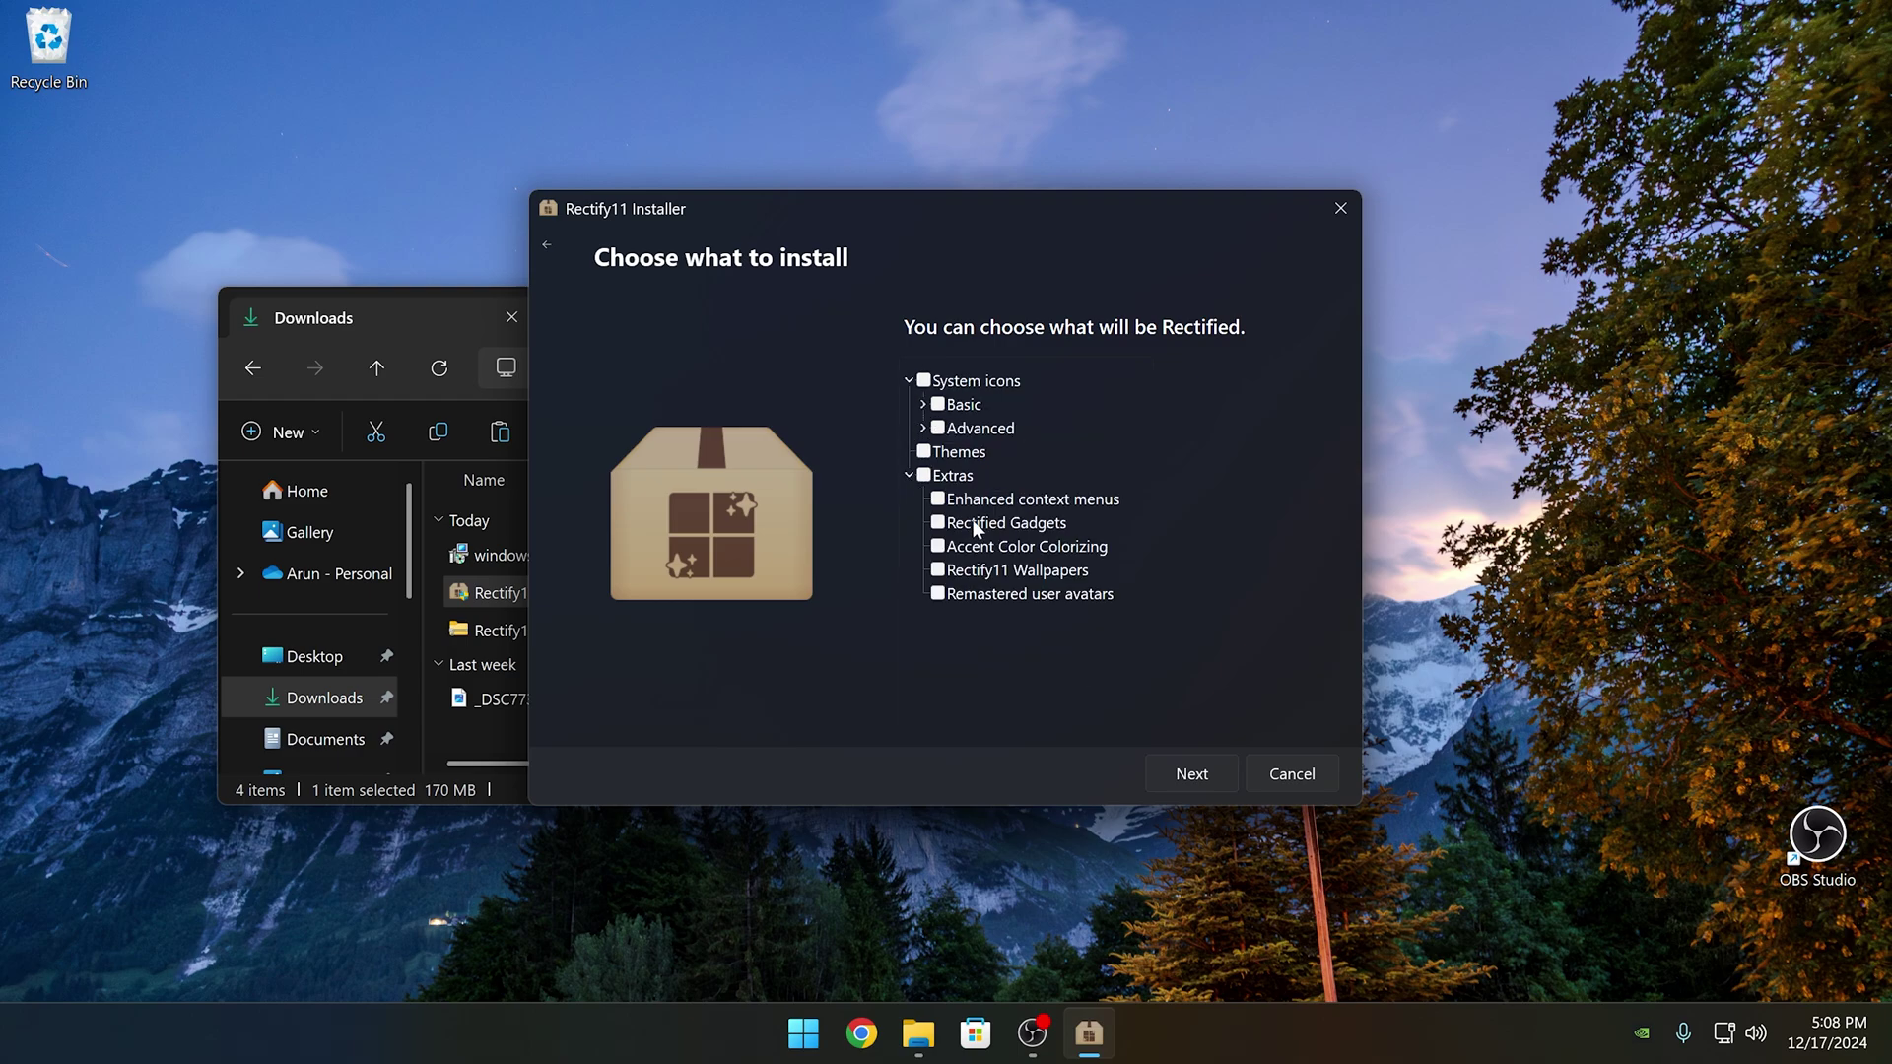
pyautogui.click(909, 383)
pyautogui.click(909, 428)
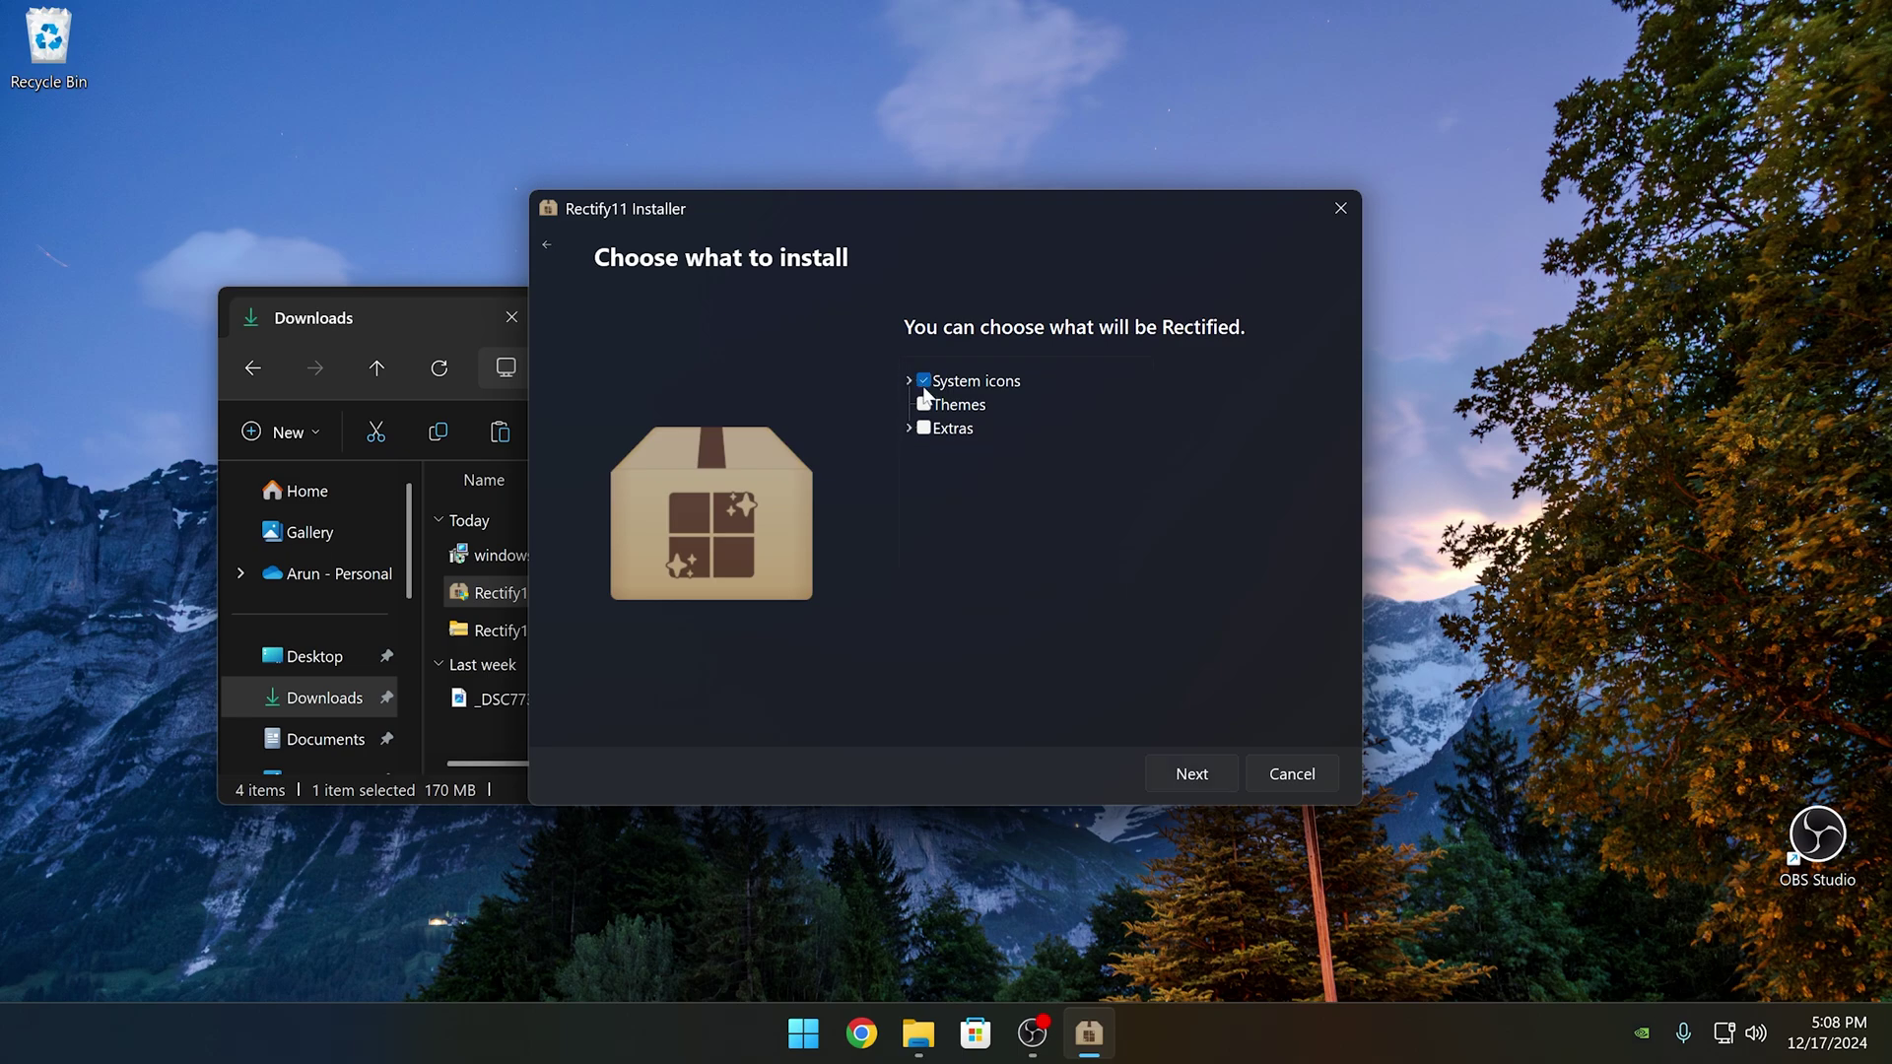
# Step: Choose the Dark with Mica theme with the Mica effect turned on
pyautogui.click(1169, 774)
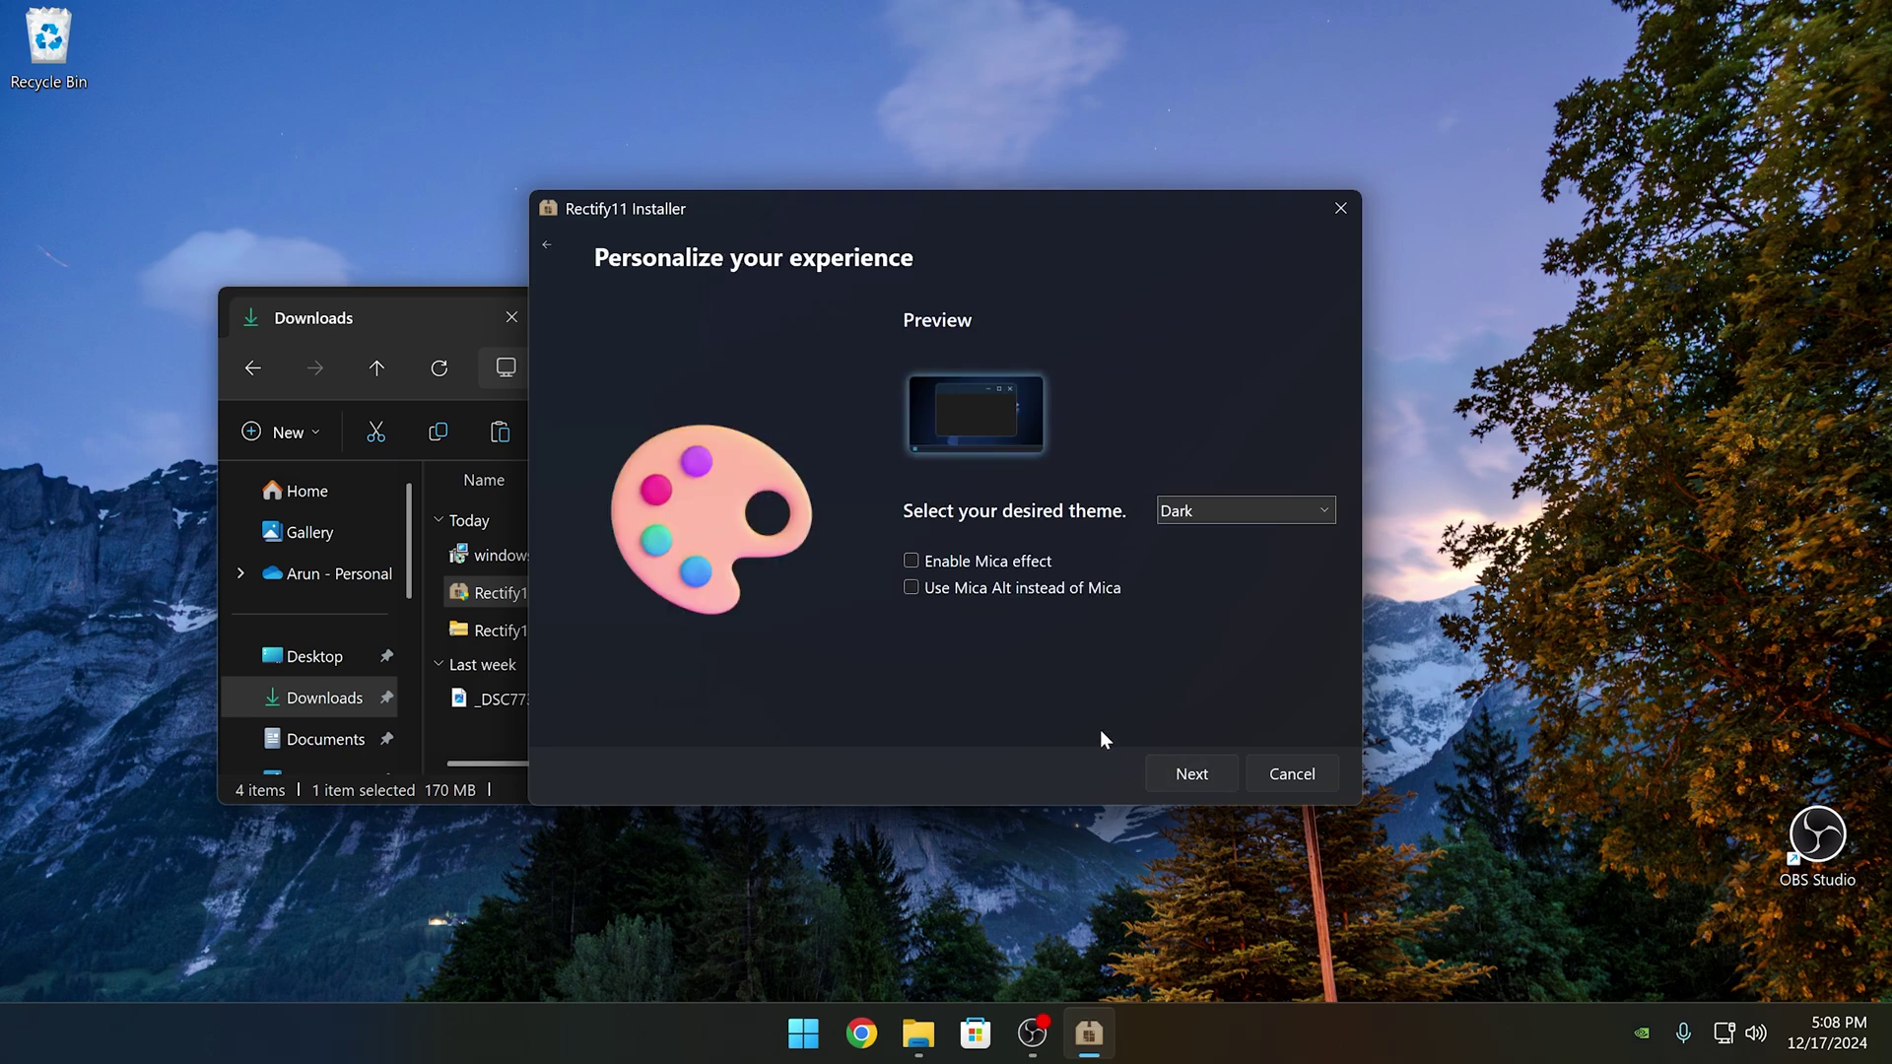
pyautogui.click(1227, 511)
pyautogui.click(1236, 577)
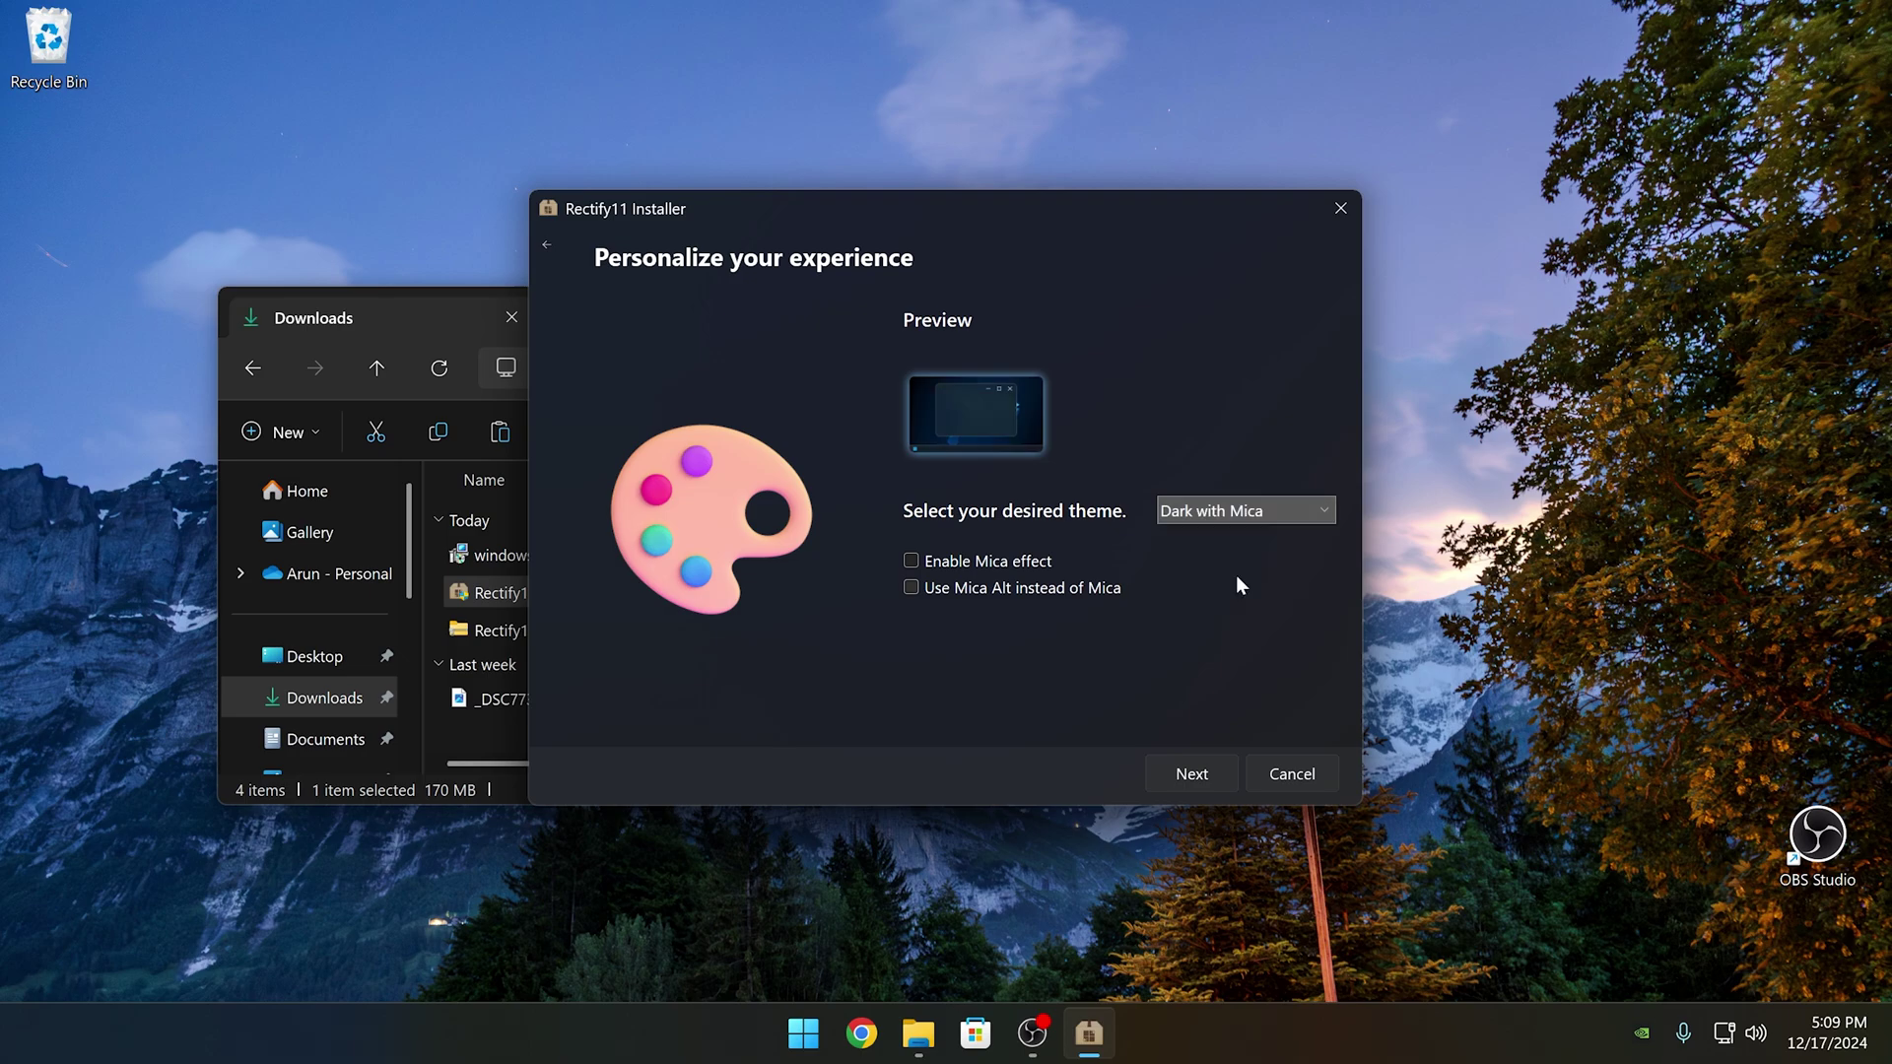
pyautogui.click(1222, 511)
pyautogui.click(1220, 603)
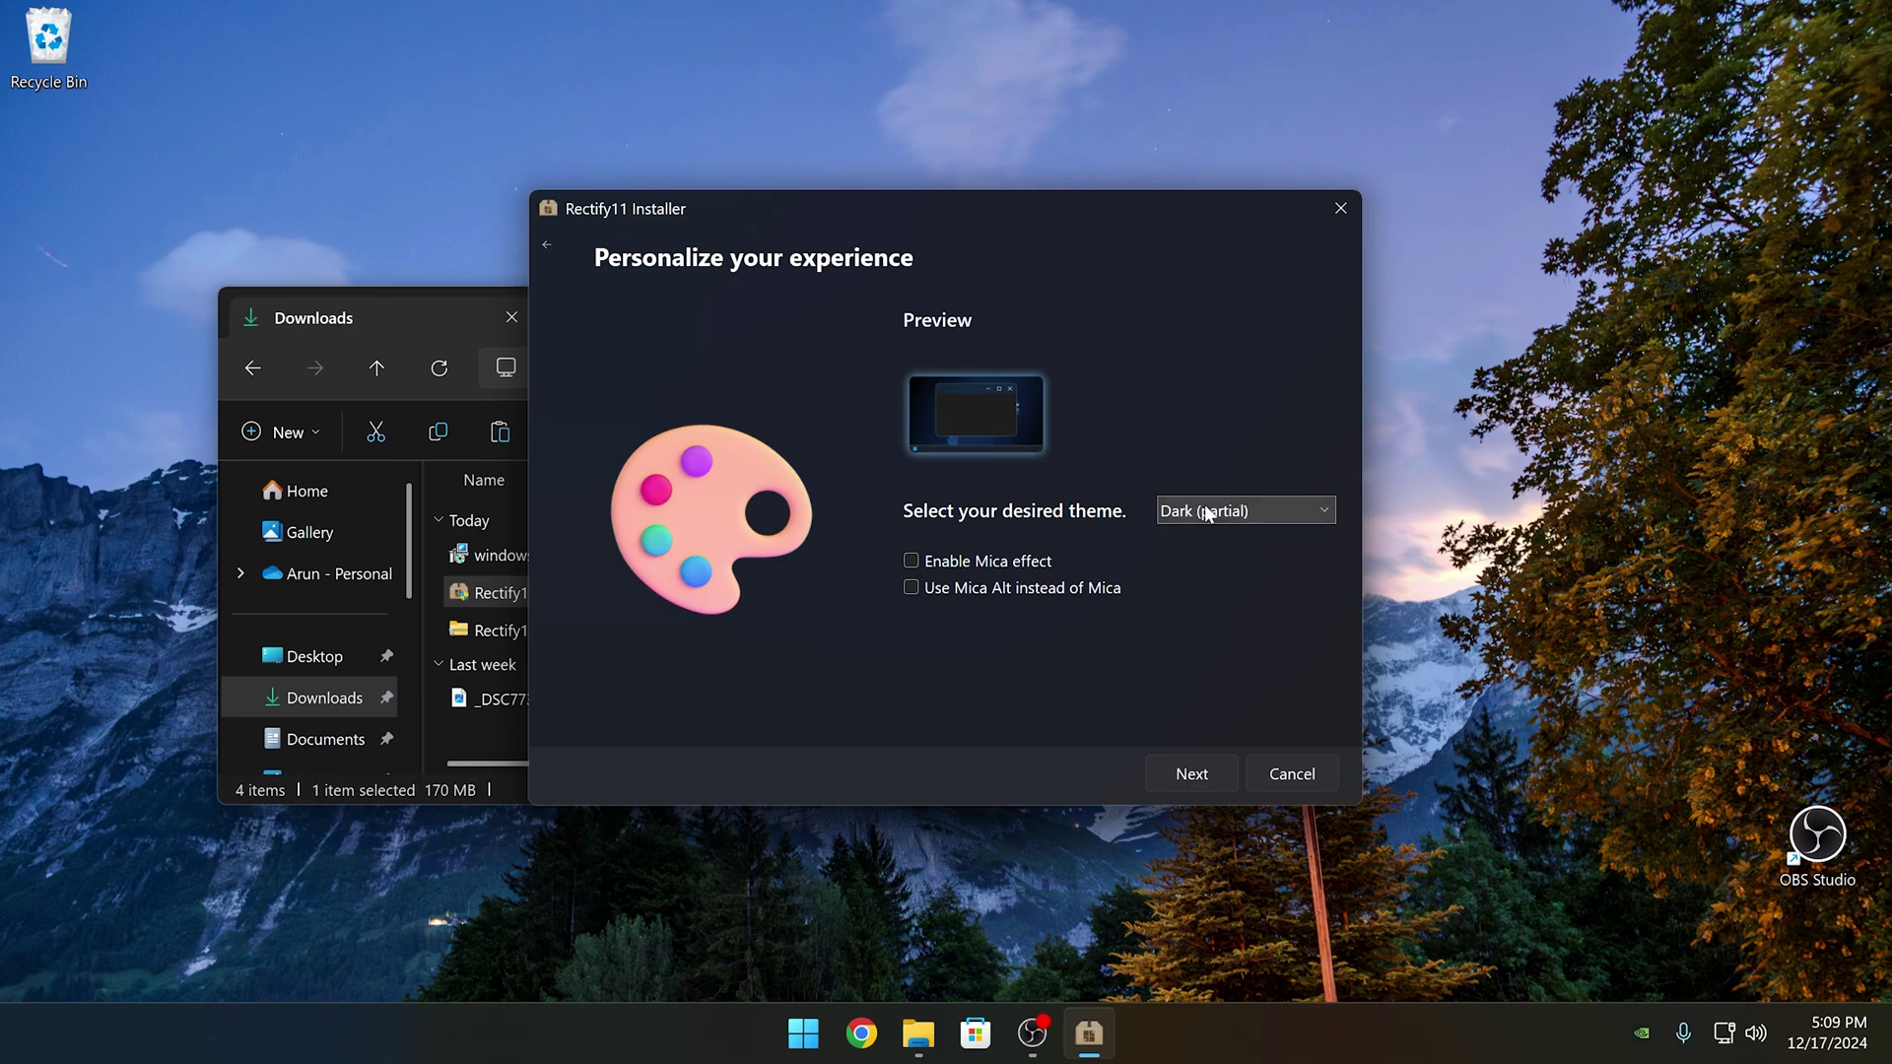
pyautogui.click(1210, 511)
pyautogui.click(1211, 581)
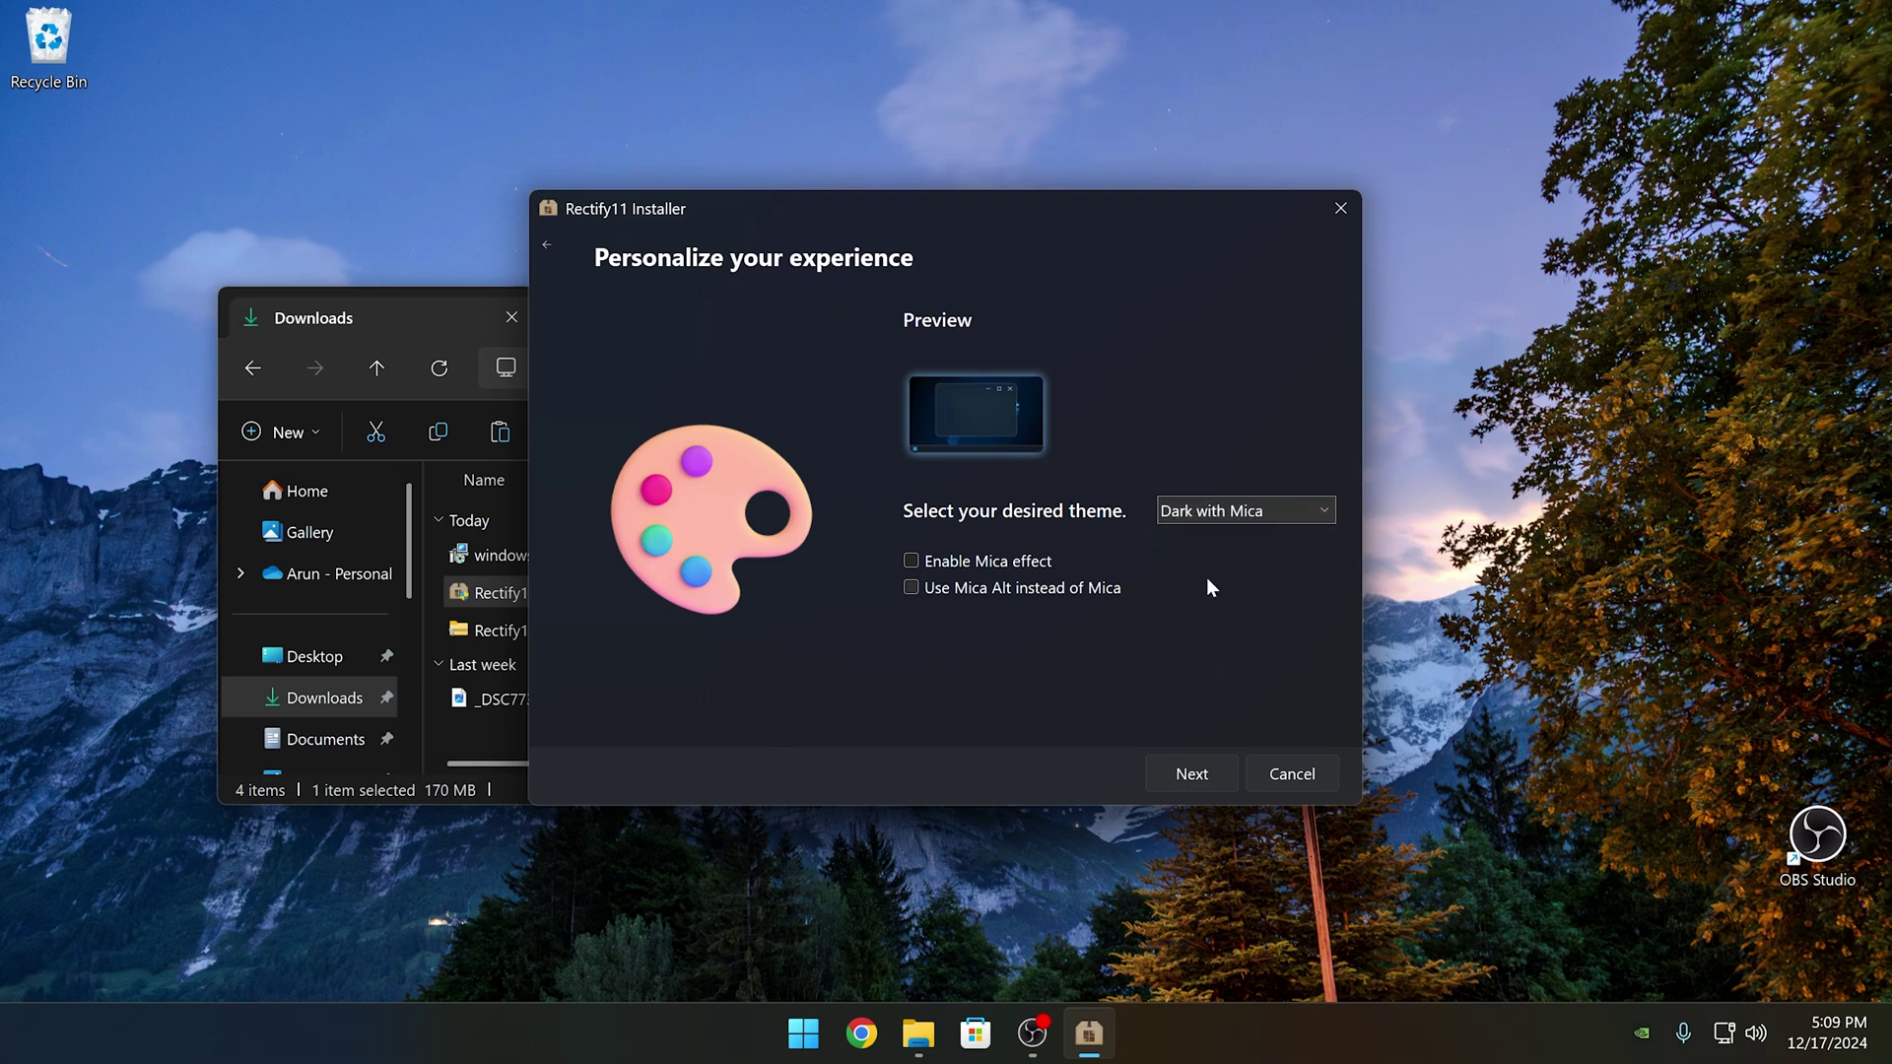
pyautogui.click(986, 585)
pyautogui.click(1000, 568)
pyautogui.click(1232, 512)
pyautogui.click(1232, 521)
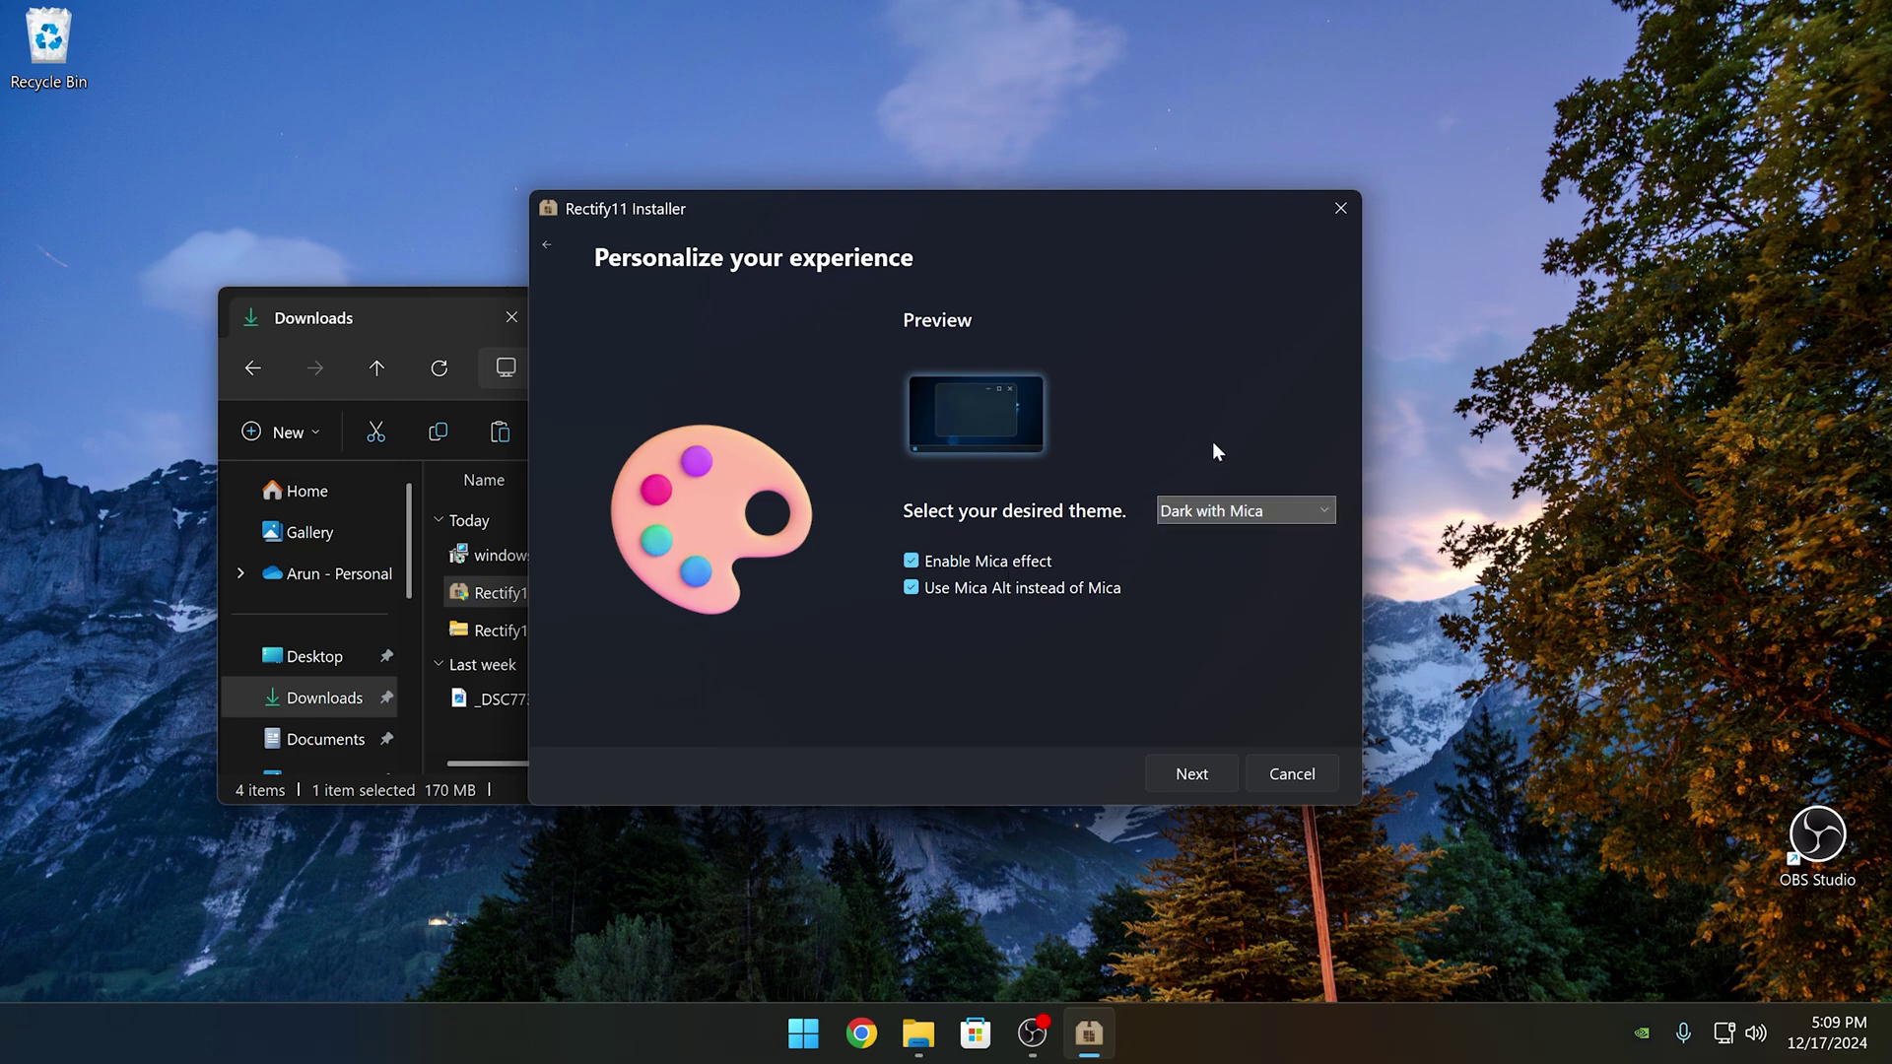
# Step: Settle on the second Enhanced Fluent Menus context menu style and reach the Summary page
pyautogui.click(1206, 775)
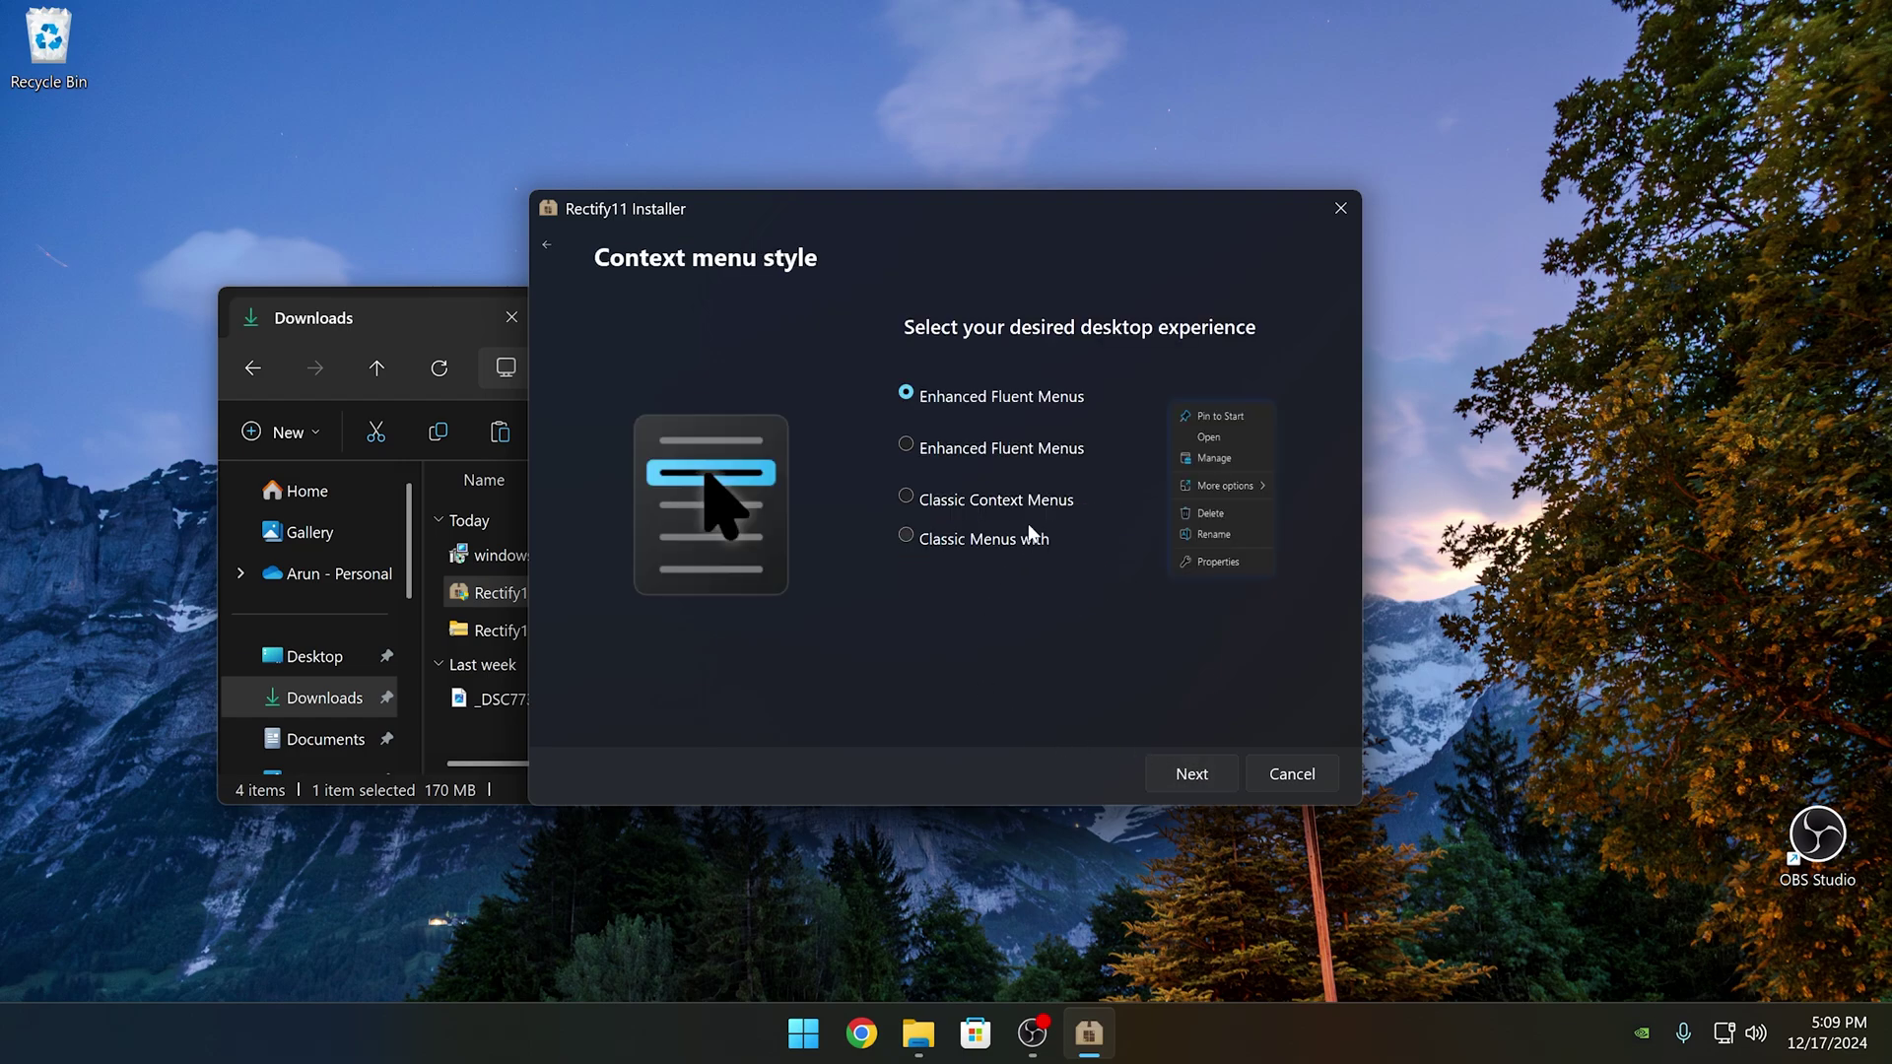
pyautogui.click(1053, 458)
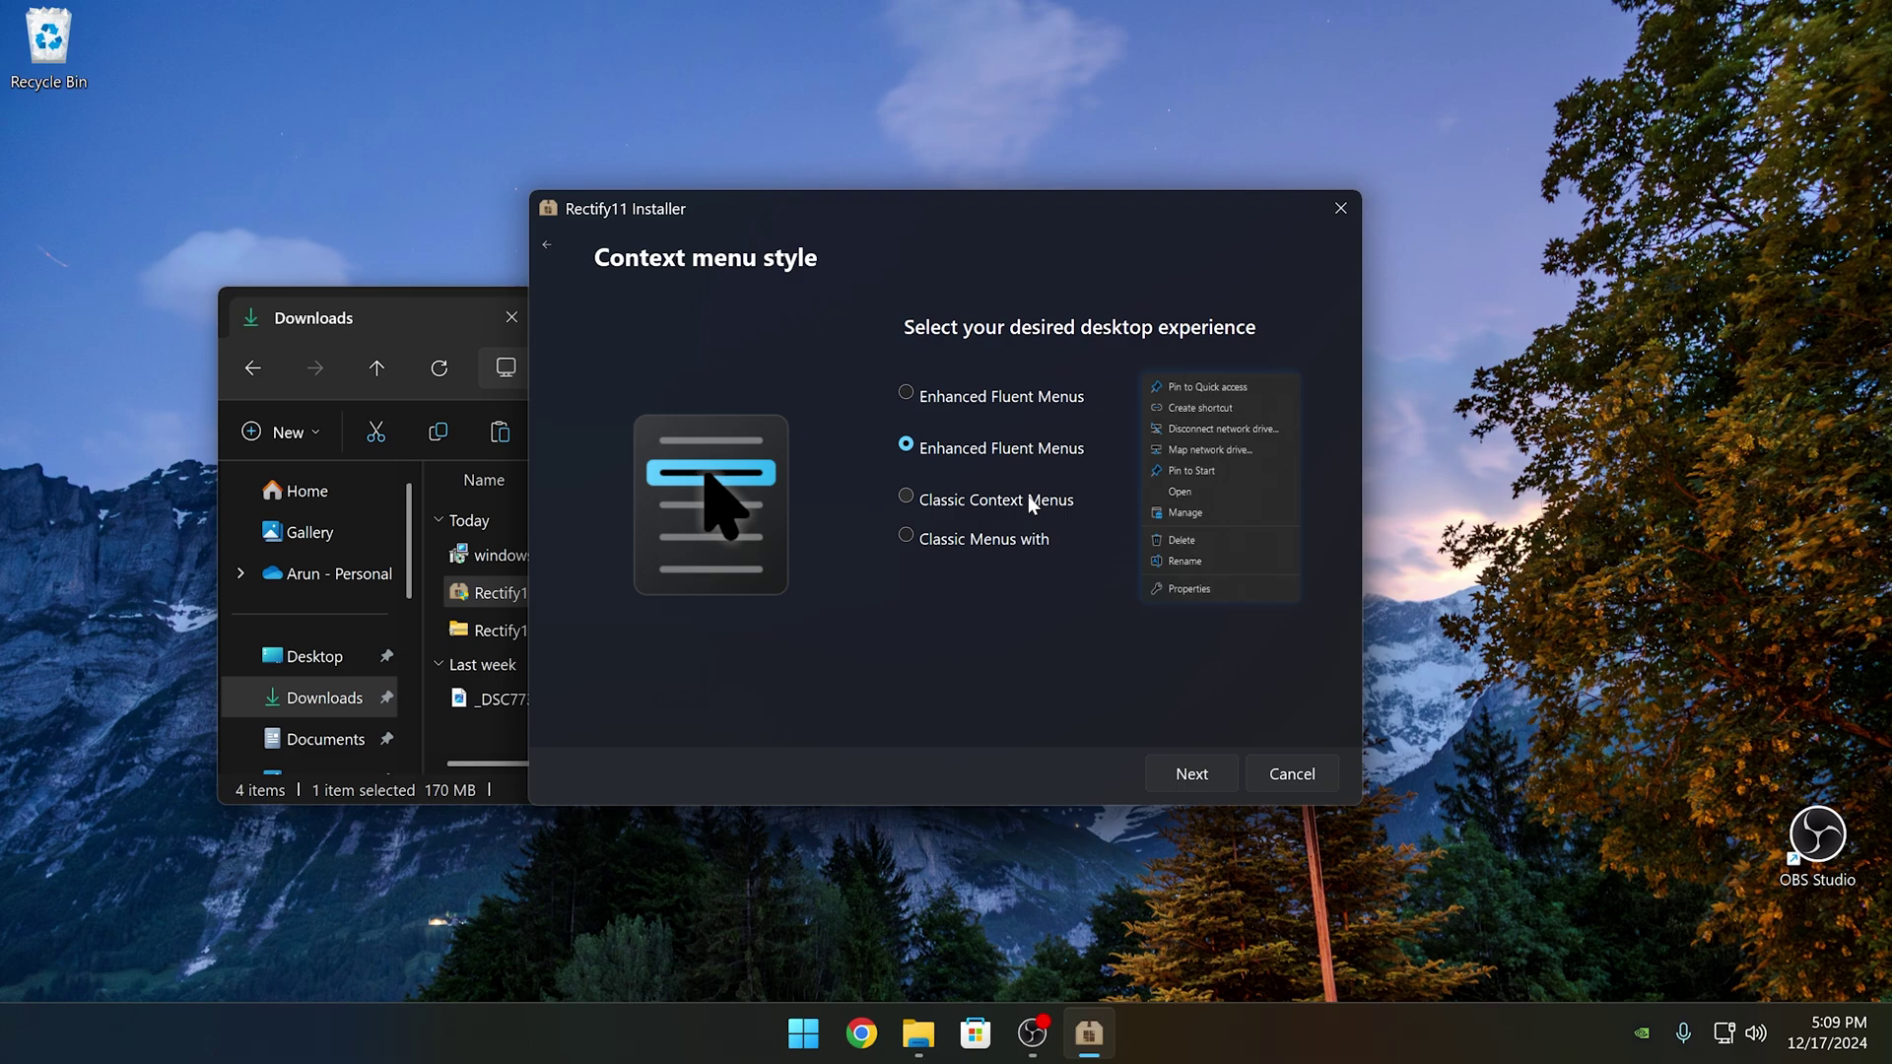
pyautogui.click(1015, 405)
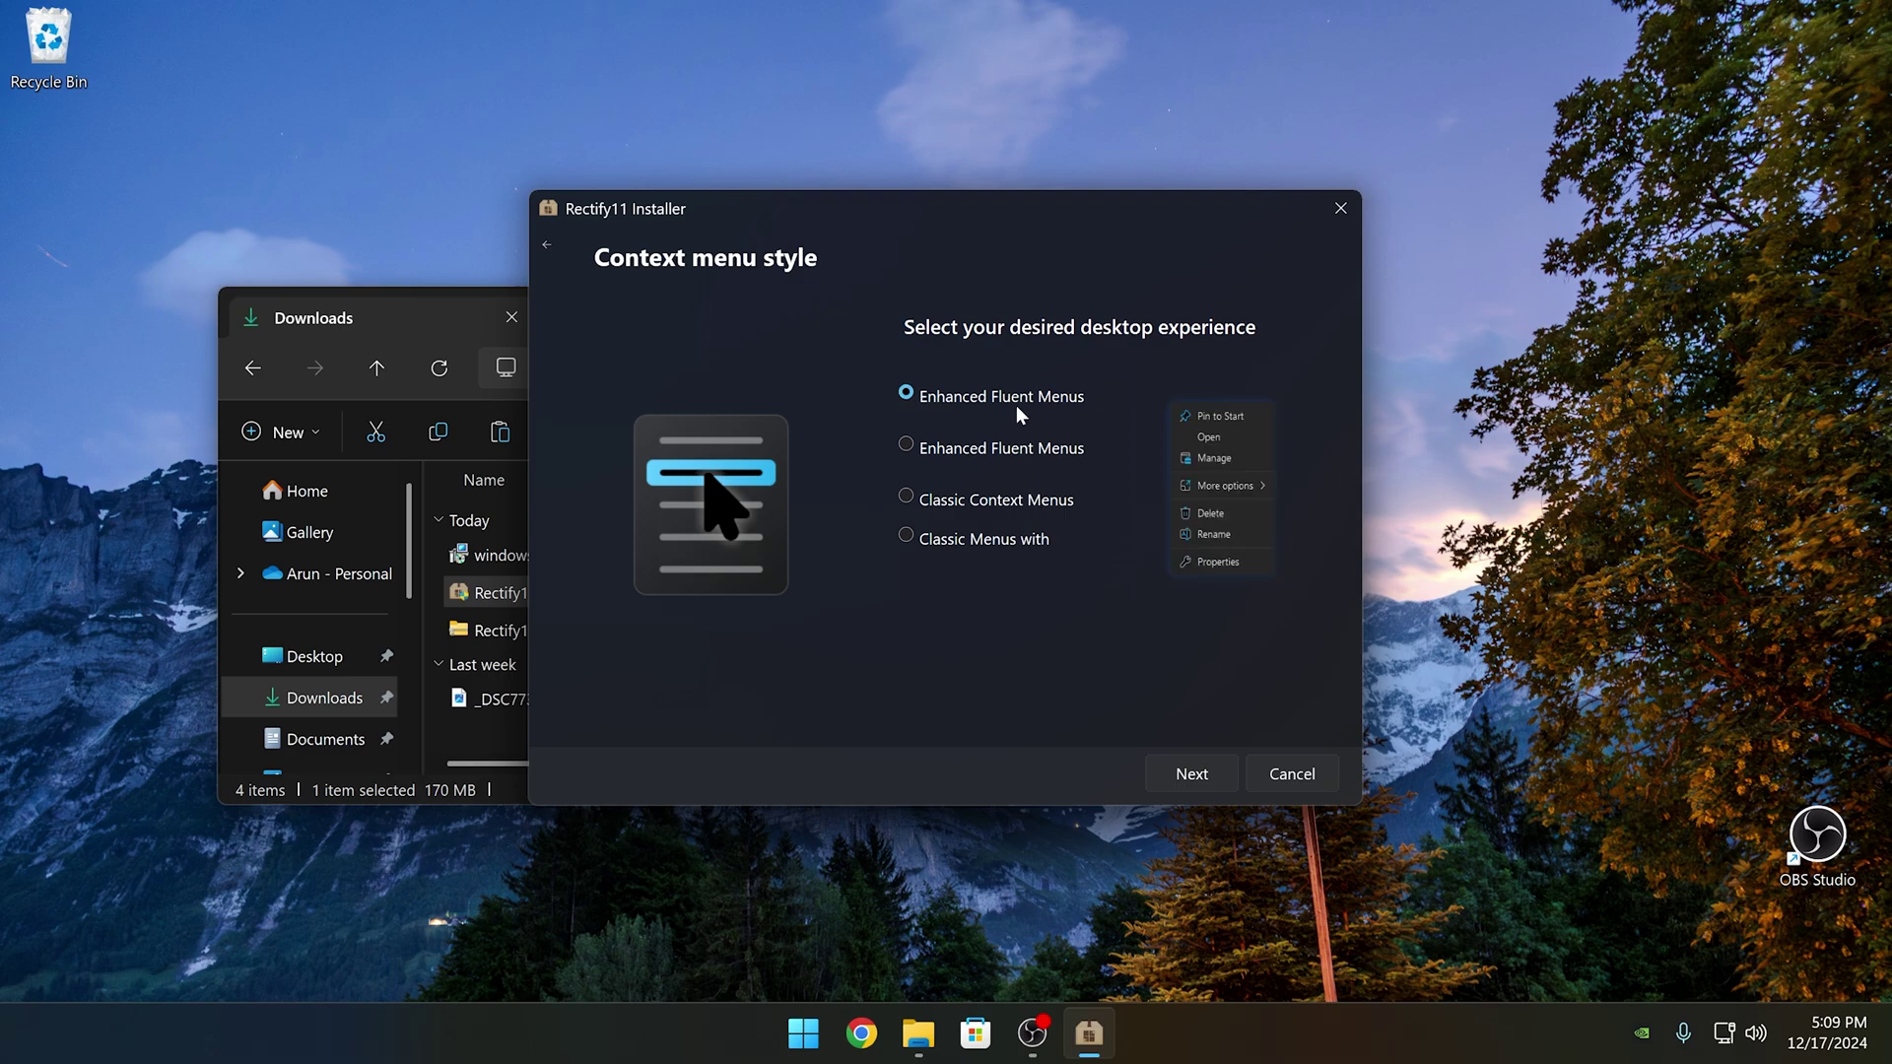
pyautogui.click(1015, 500)
pyautogui.click(1009, 532)
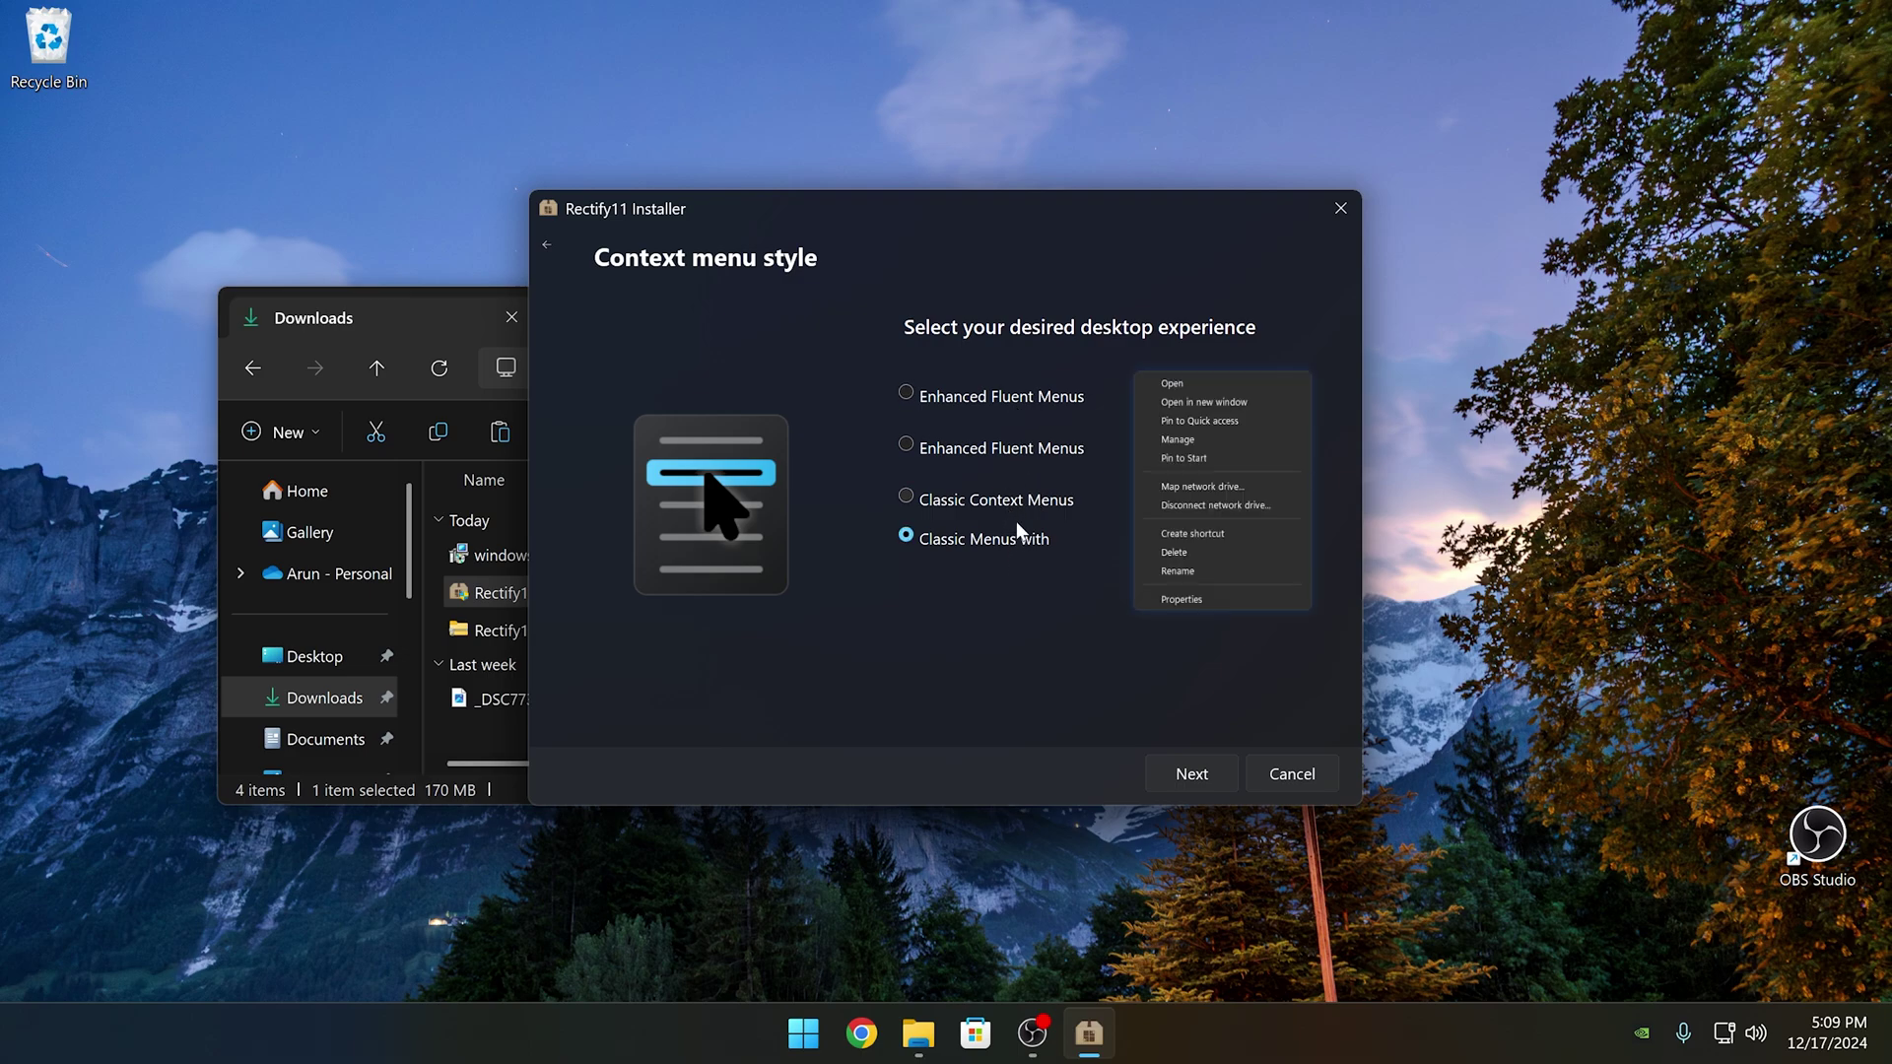
pyautogui.click(1019, 503)
pyautogui.click(1009, 439)
pyautogui.click(1027, 410)
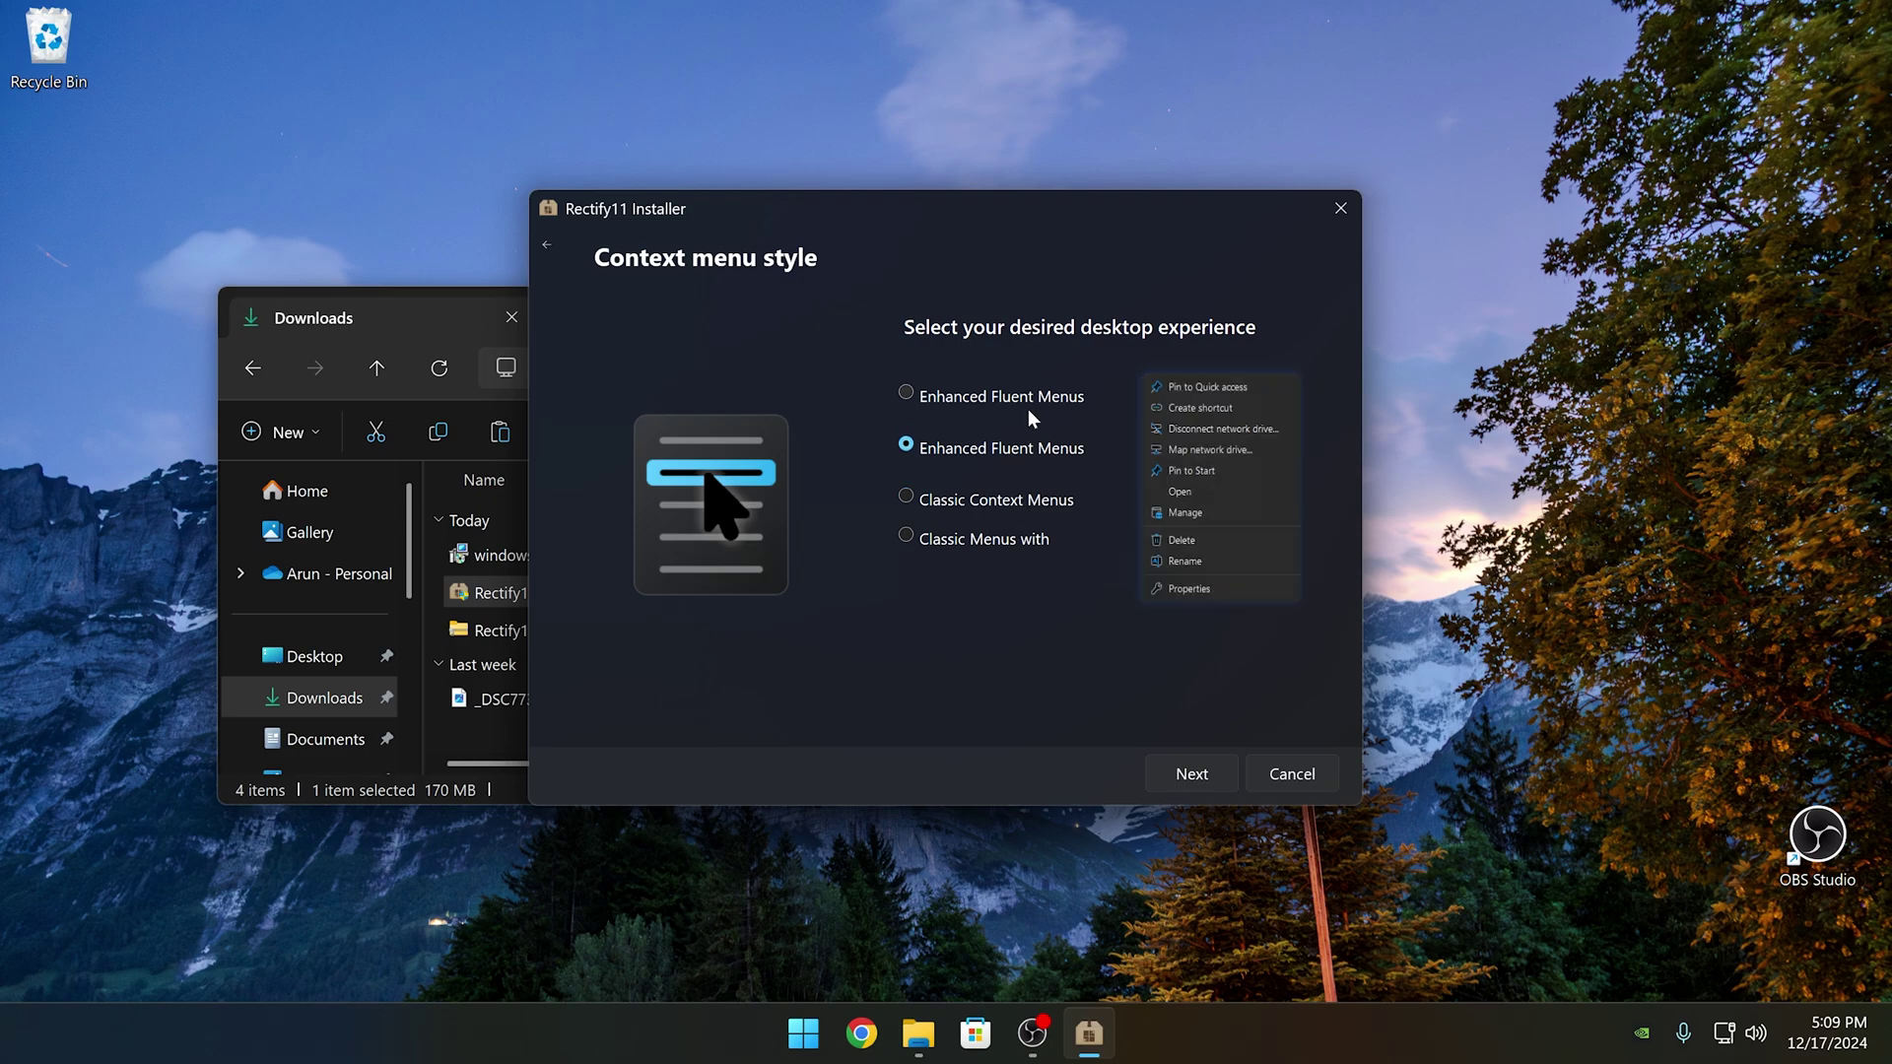
pyautogui.click(1033, 447)
pyautogui.click(1210, 774)
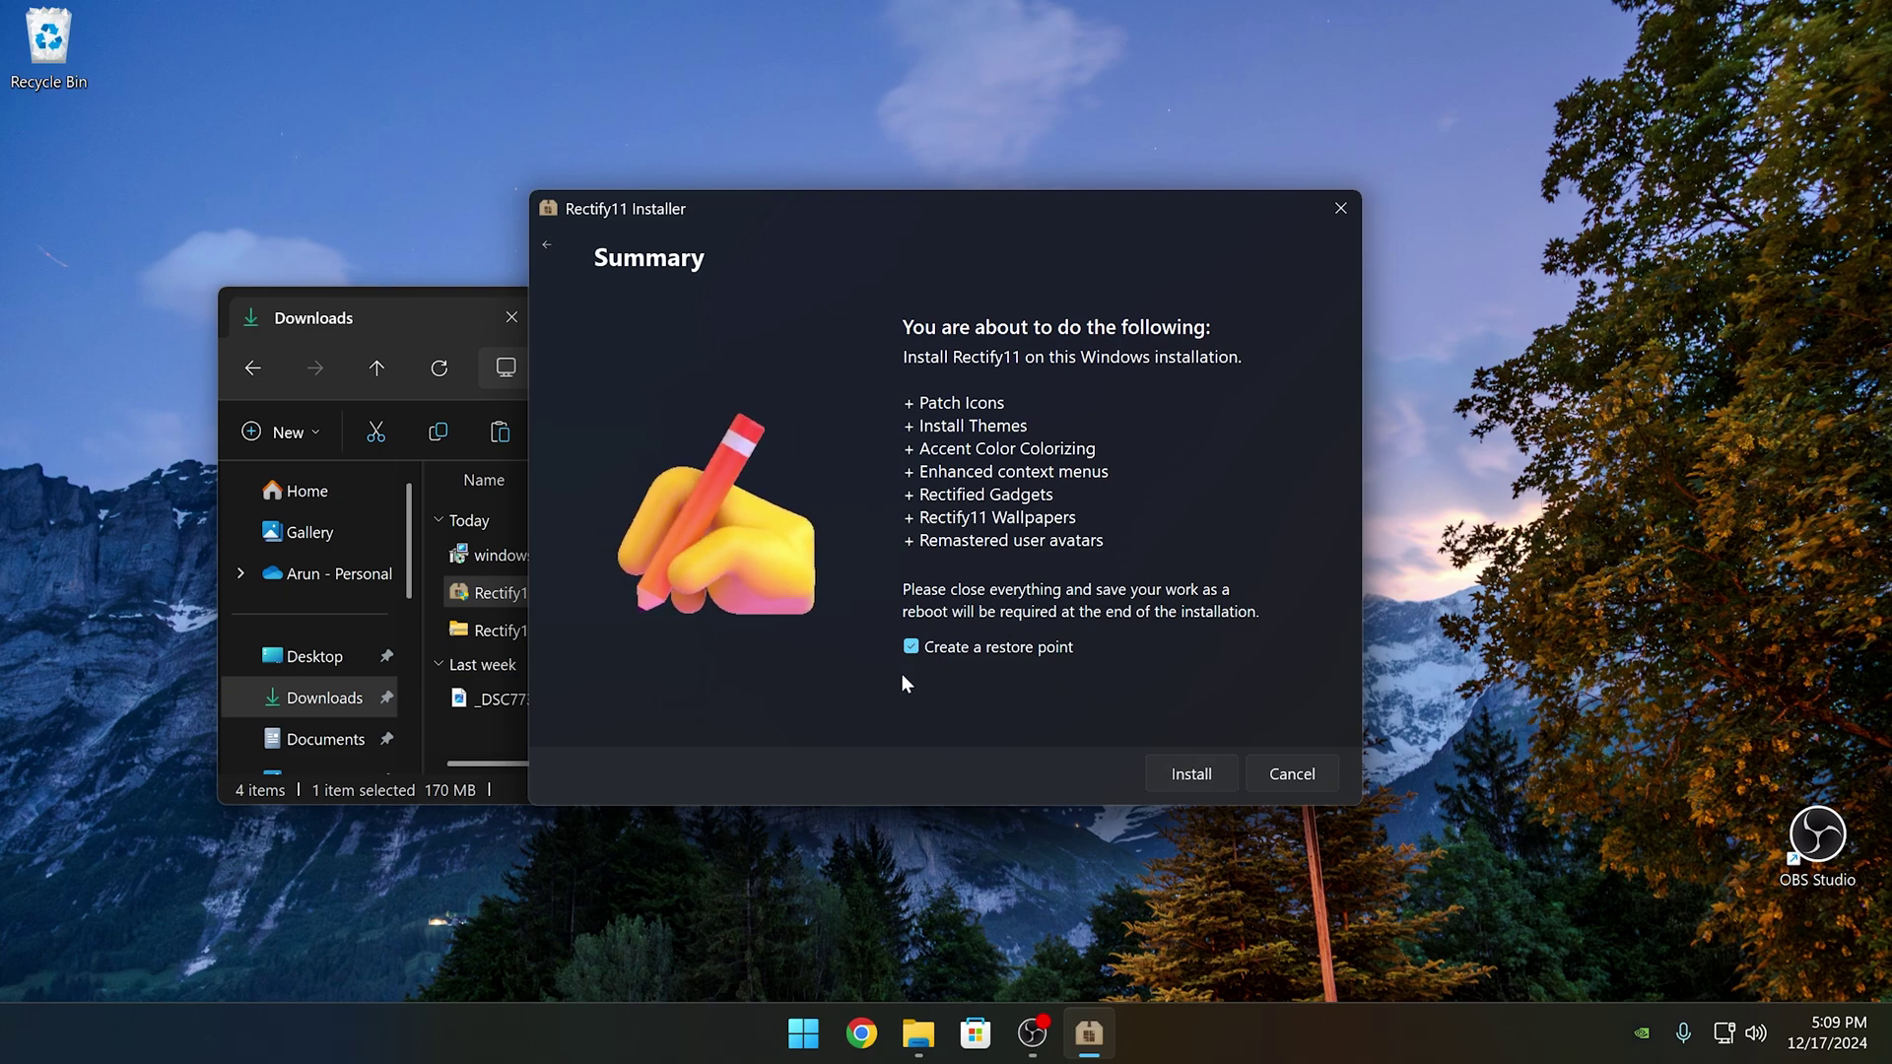
# Step: Install Rectify11 and nudge the 'What's new in v3.2' window upward once it appears
pyautogui.click(1186, 772)
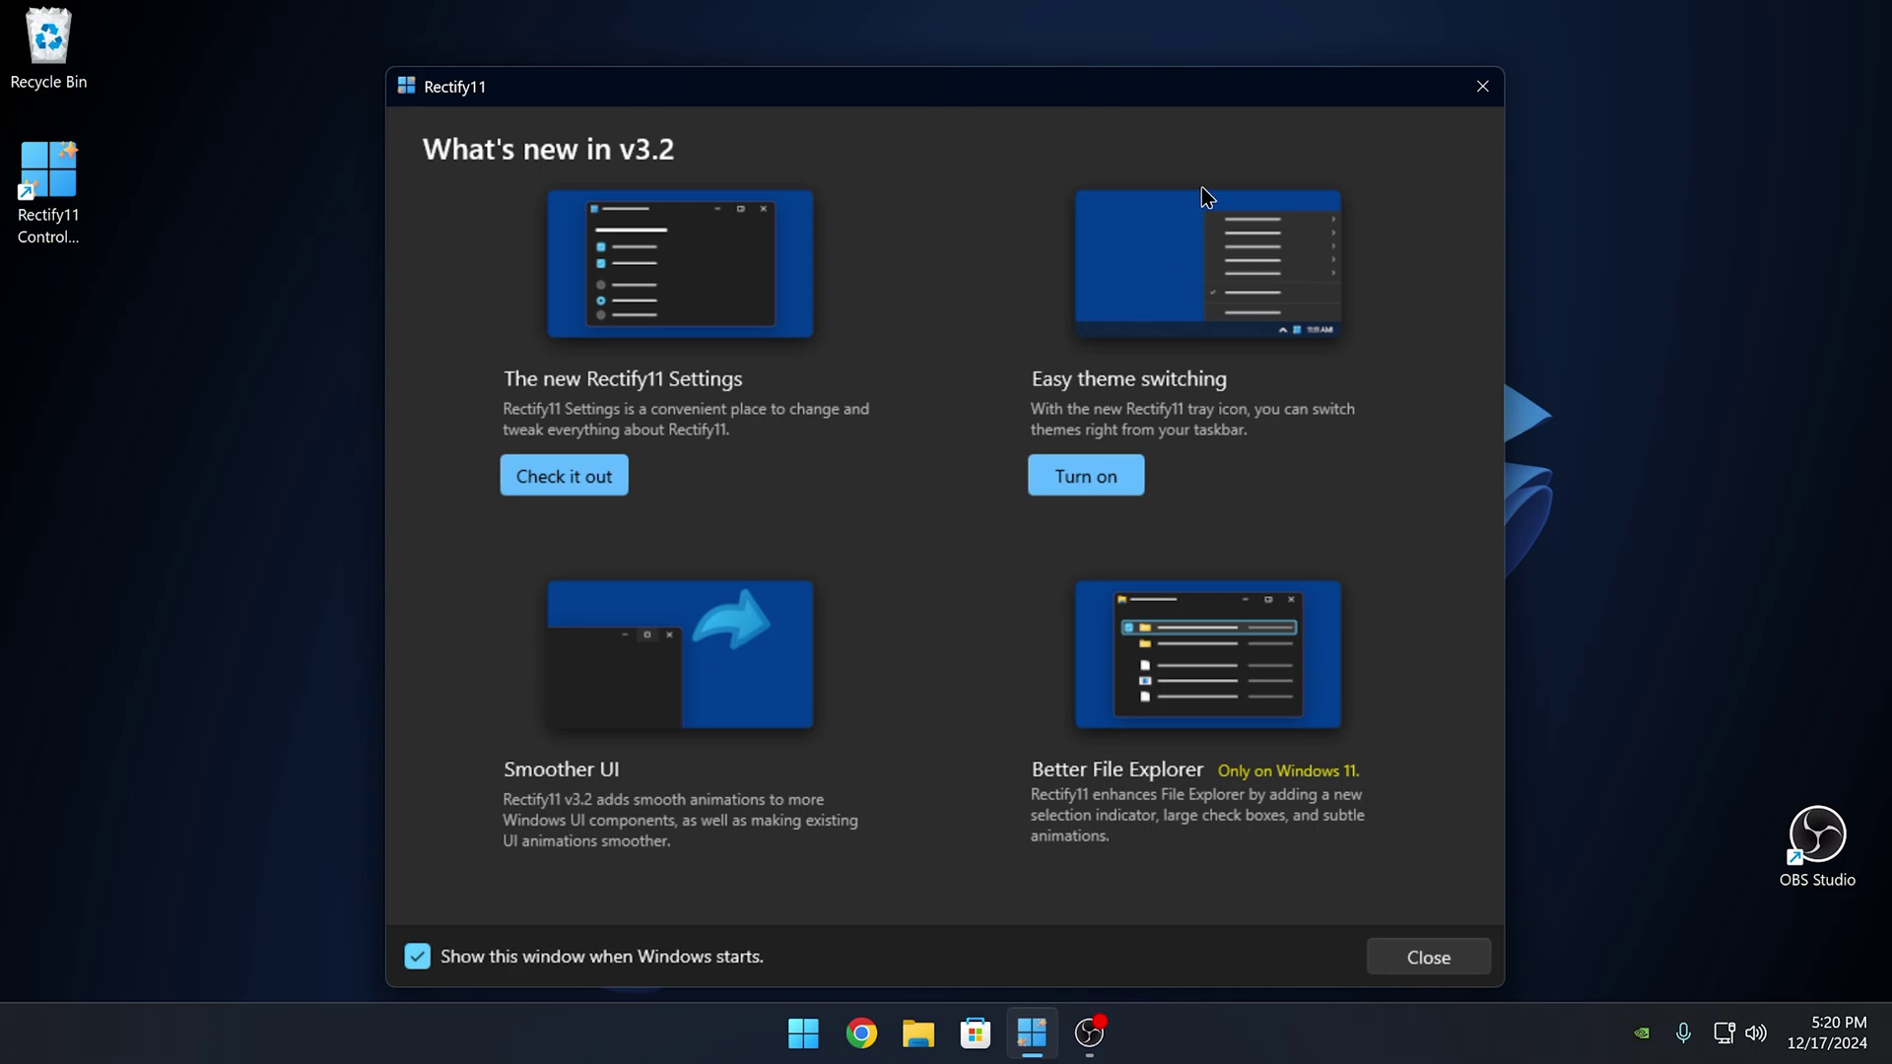
pyautogui.moveTo(1173, 82); pyautogui.dragTo(1187, 57)
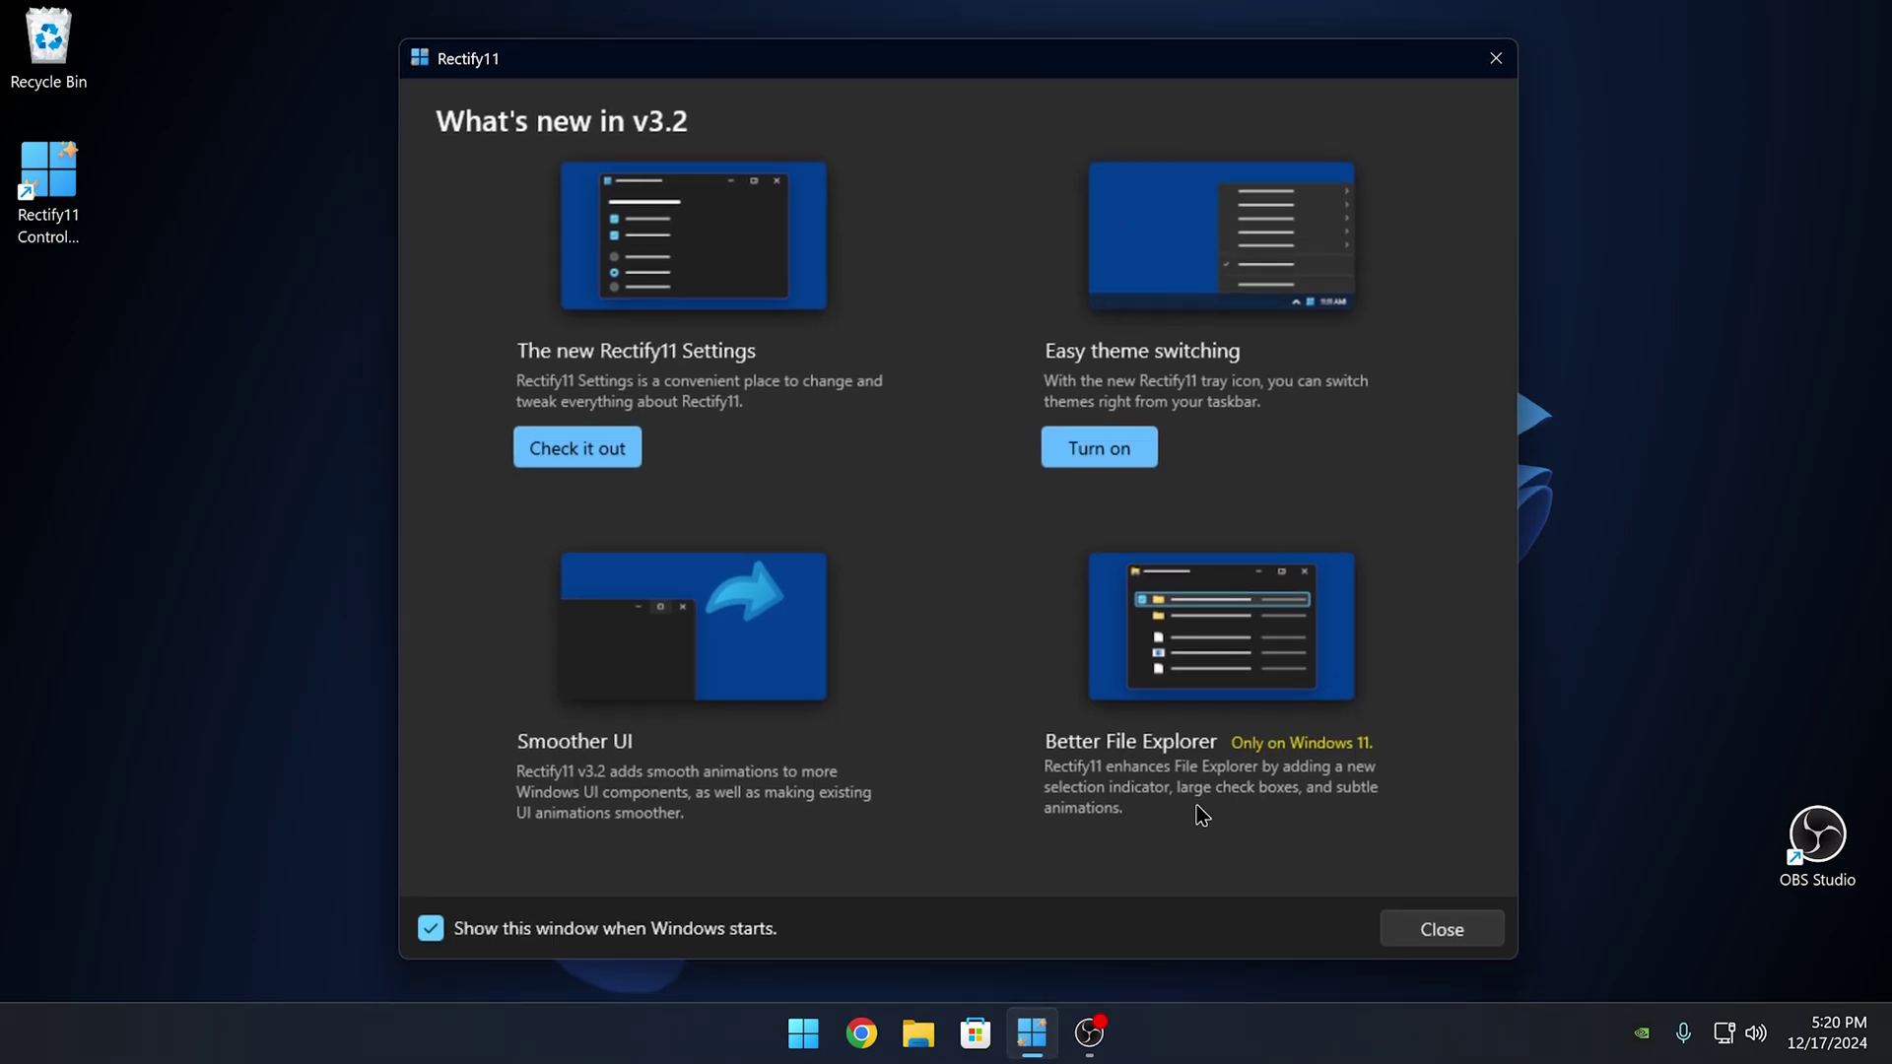
# Step: Open Rectify11 Settings maximized in Control Panel and browse its theme list and advanced options
pyautogui.click(577, 448)
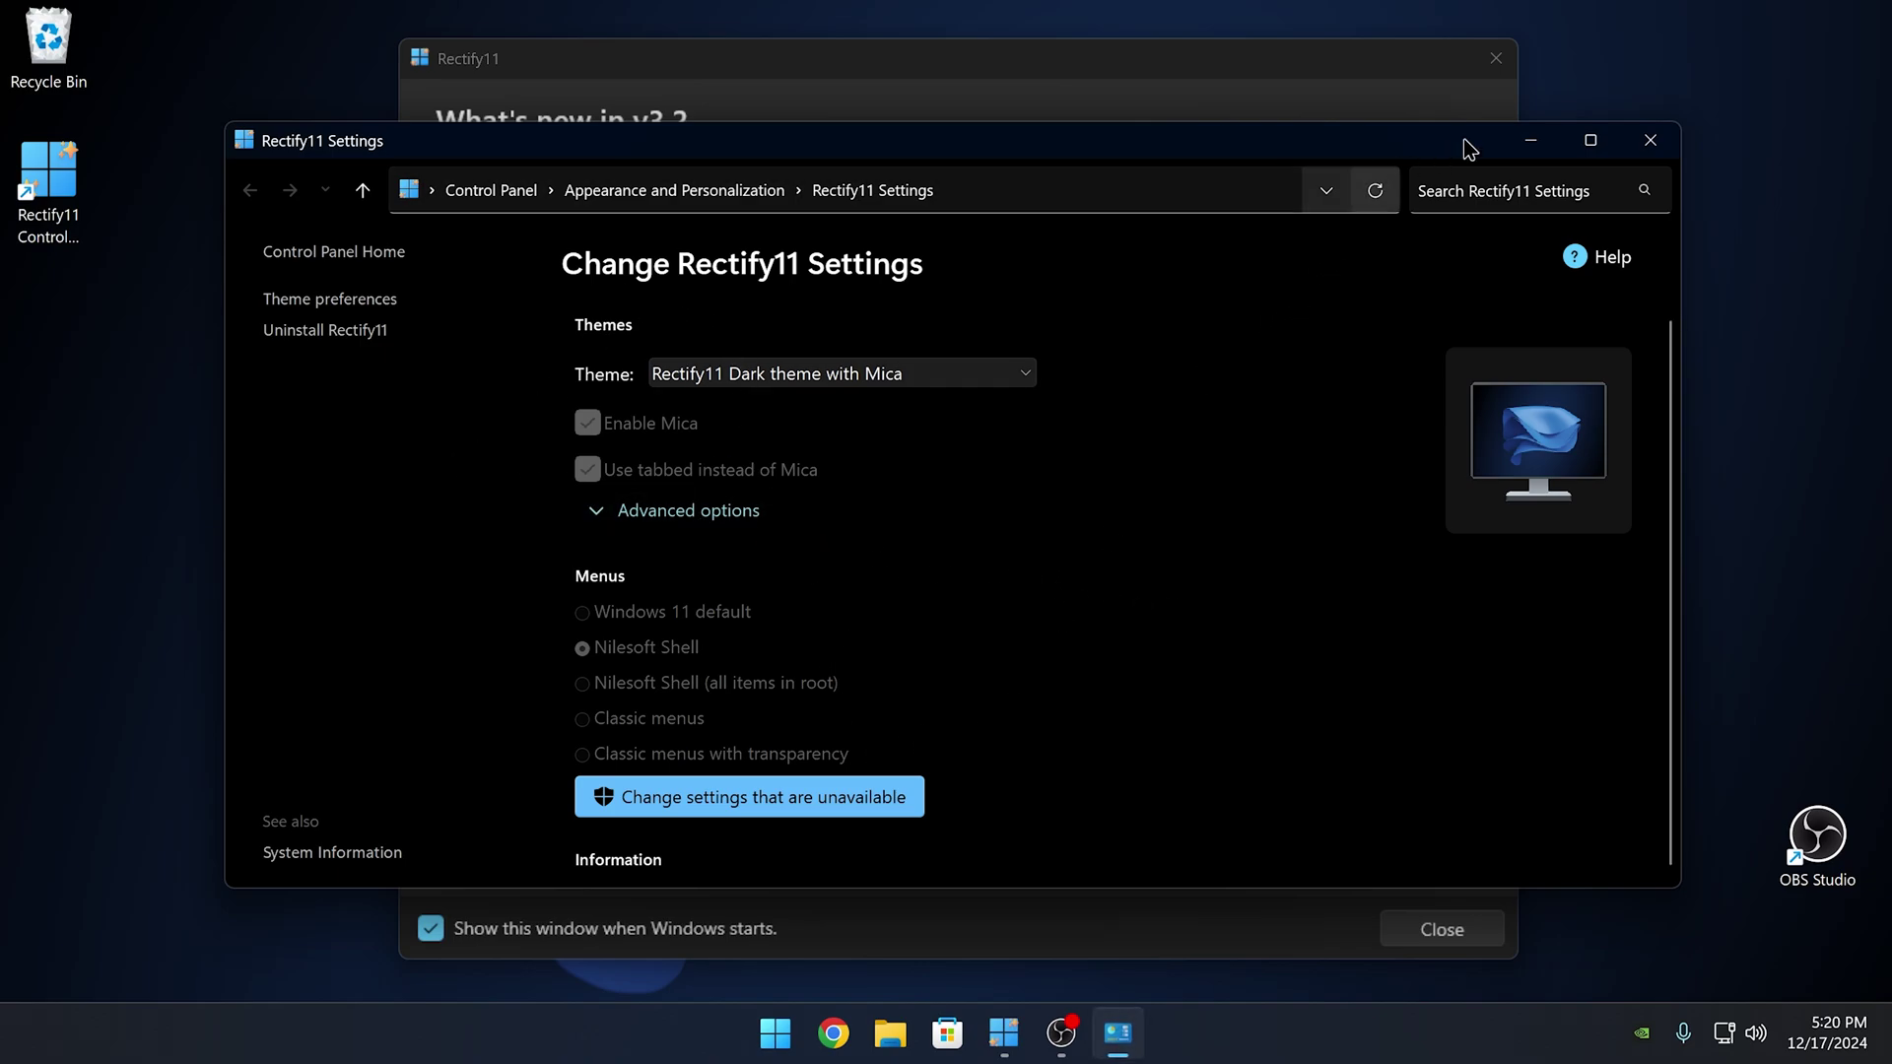
pyautogui.click(1591, 140)
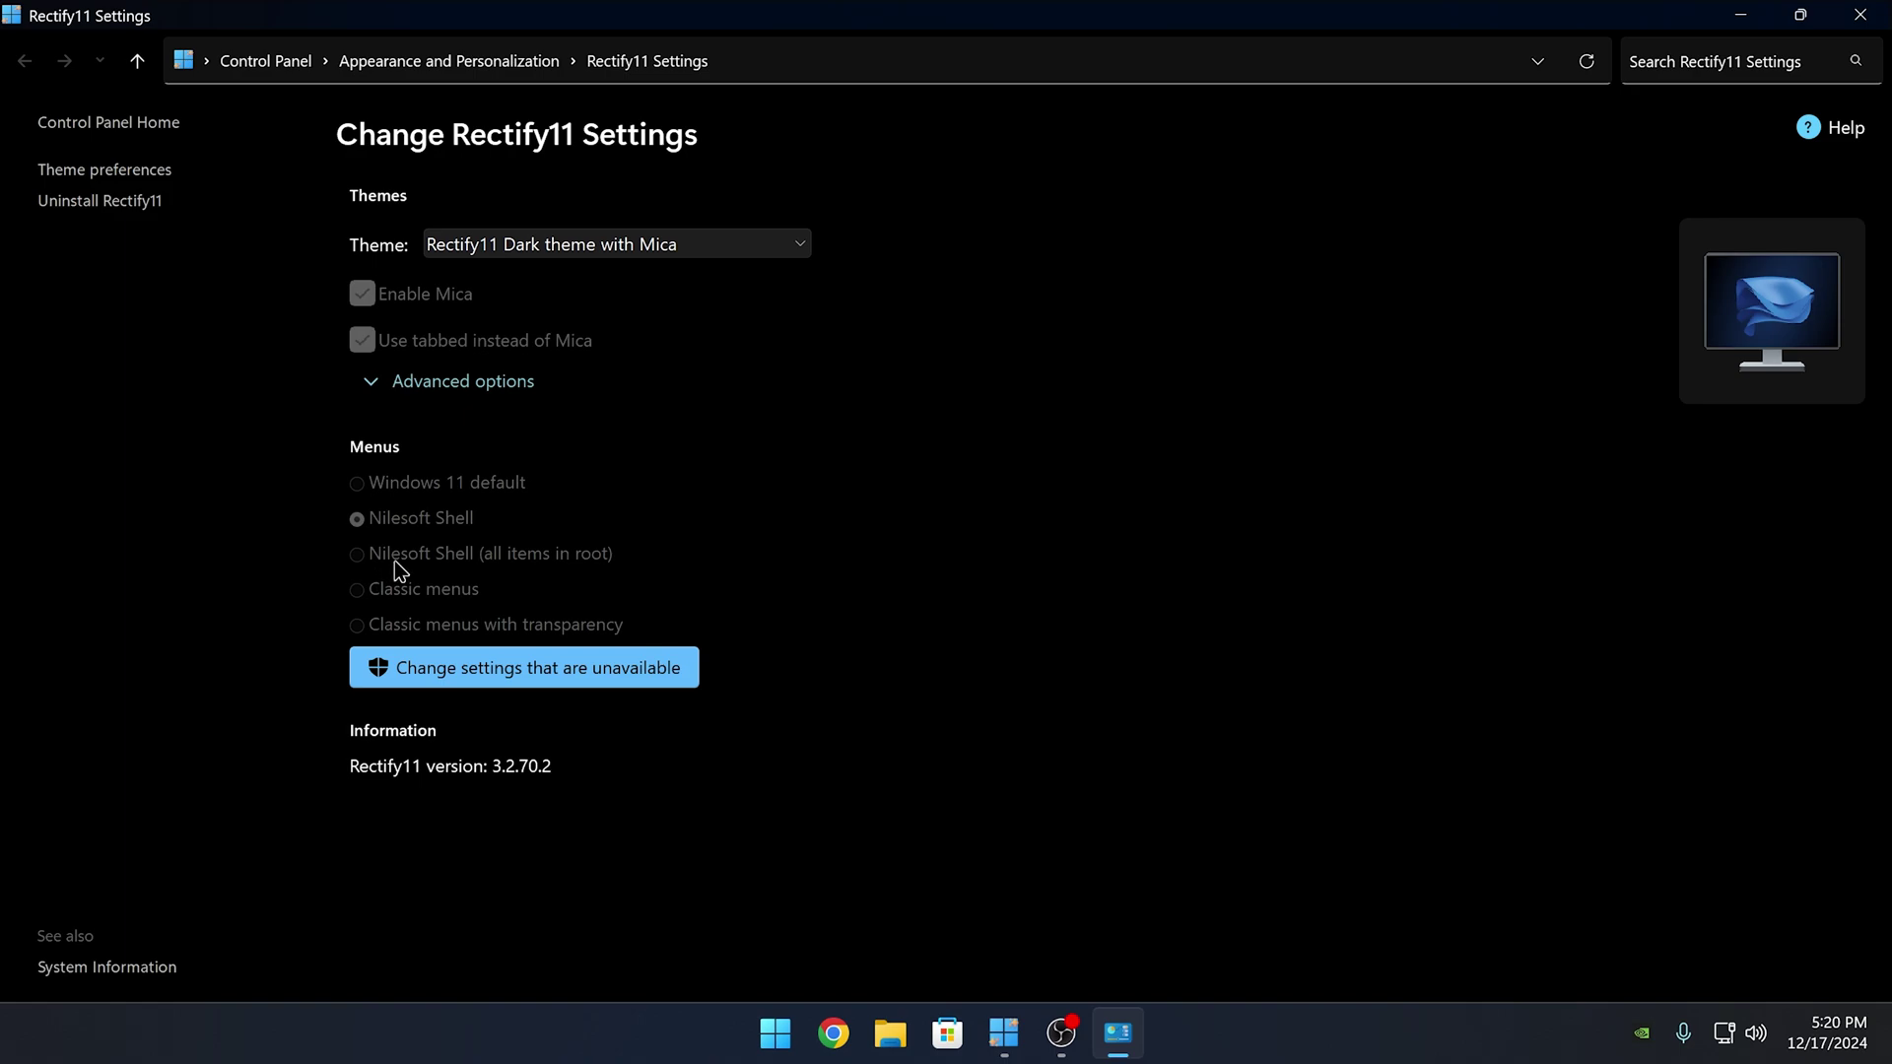
pyautogui.click(505, 59)
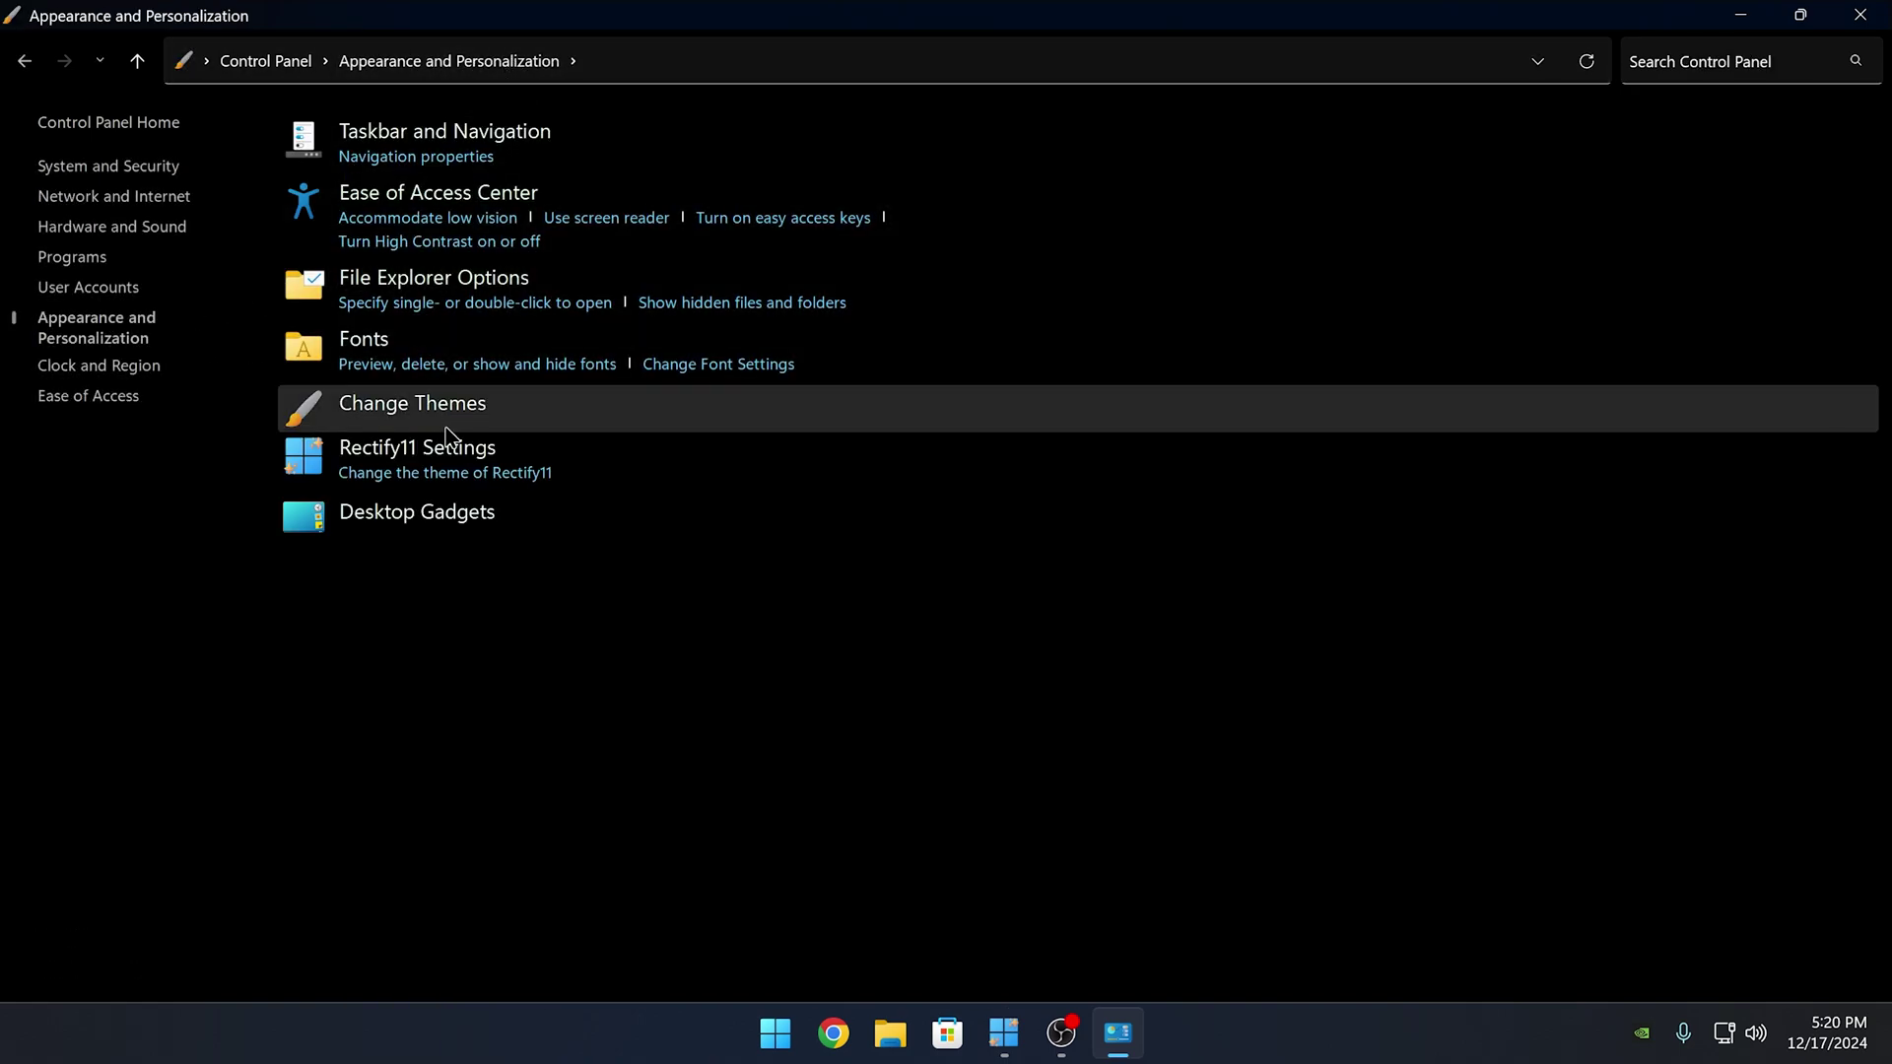
pyautogui.click(434, 474)
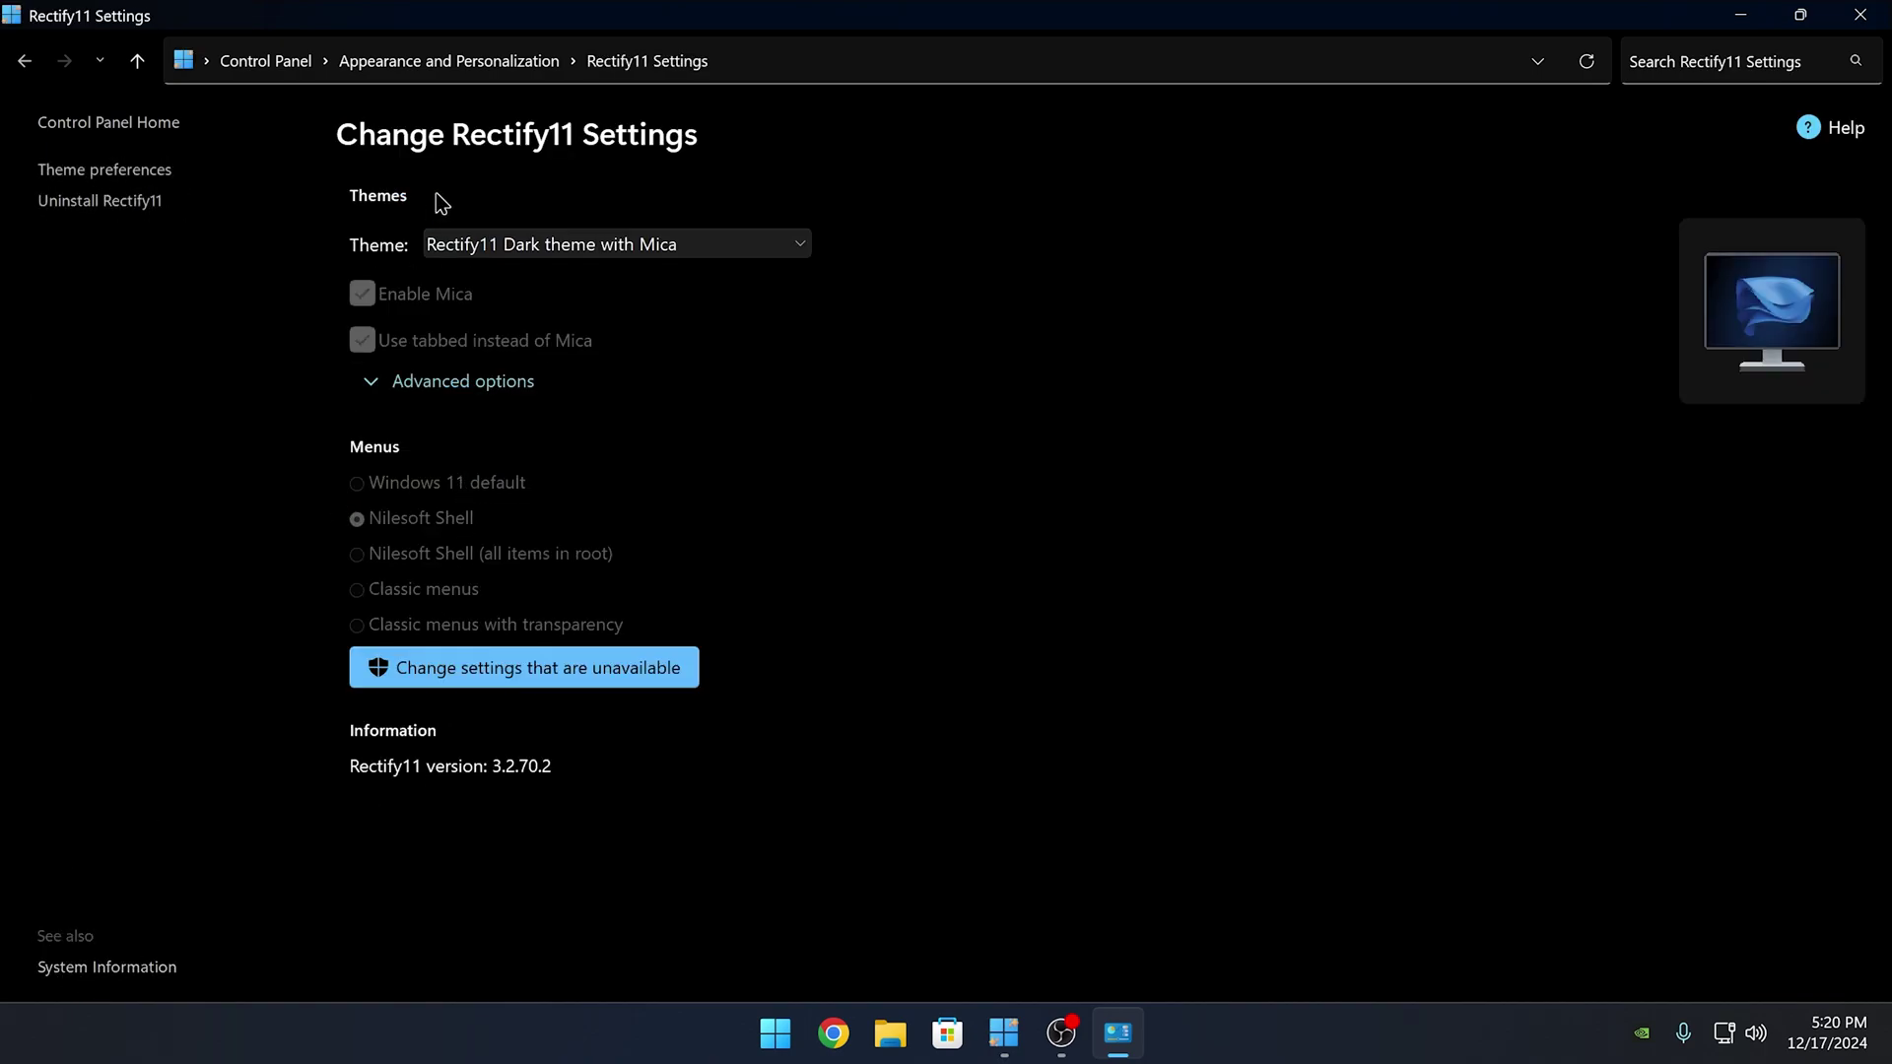
pyautogui.click(506, 242)
pyautogui.click(262, 213)
pyautogui.click(477, 383)
pyautogui.click(482, 384)
# Step: Close Rectify11 Settings, enable taskbar theme switching, and expand Taskbar settings' Other system tray icons
pyautogui.click(1850, 15)
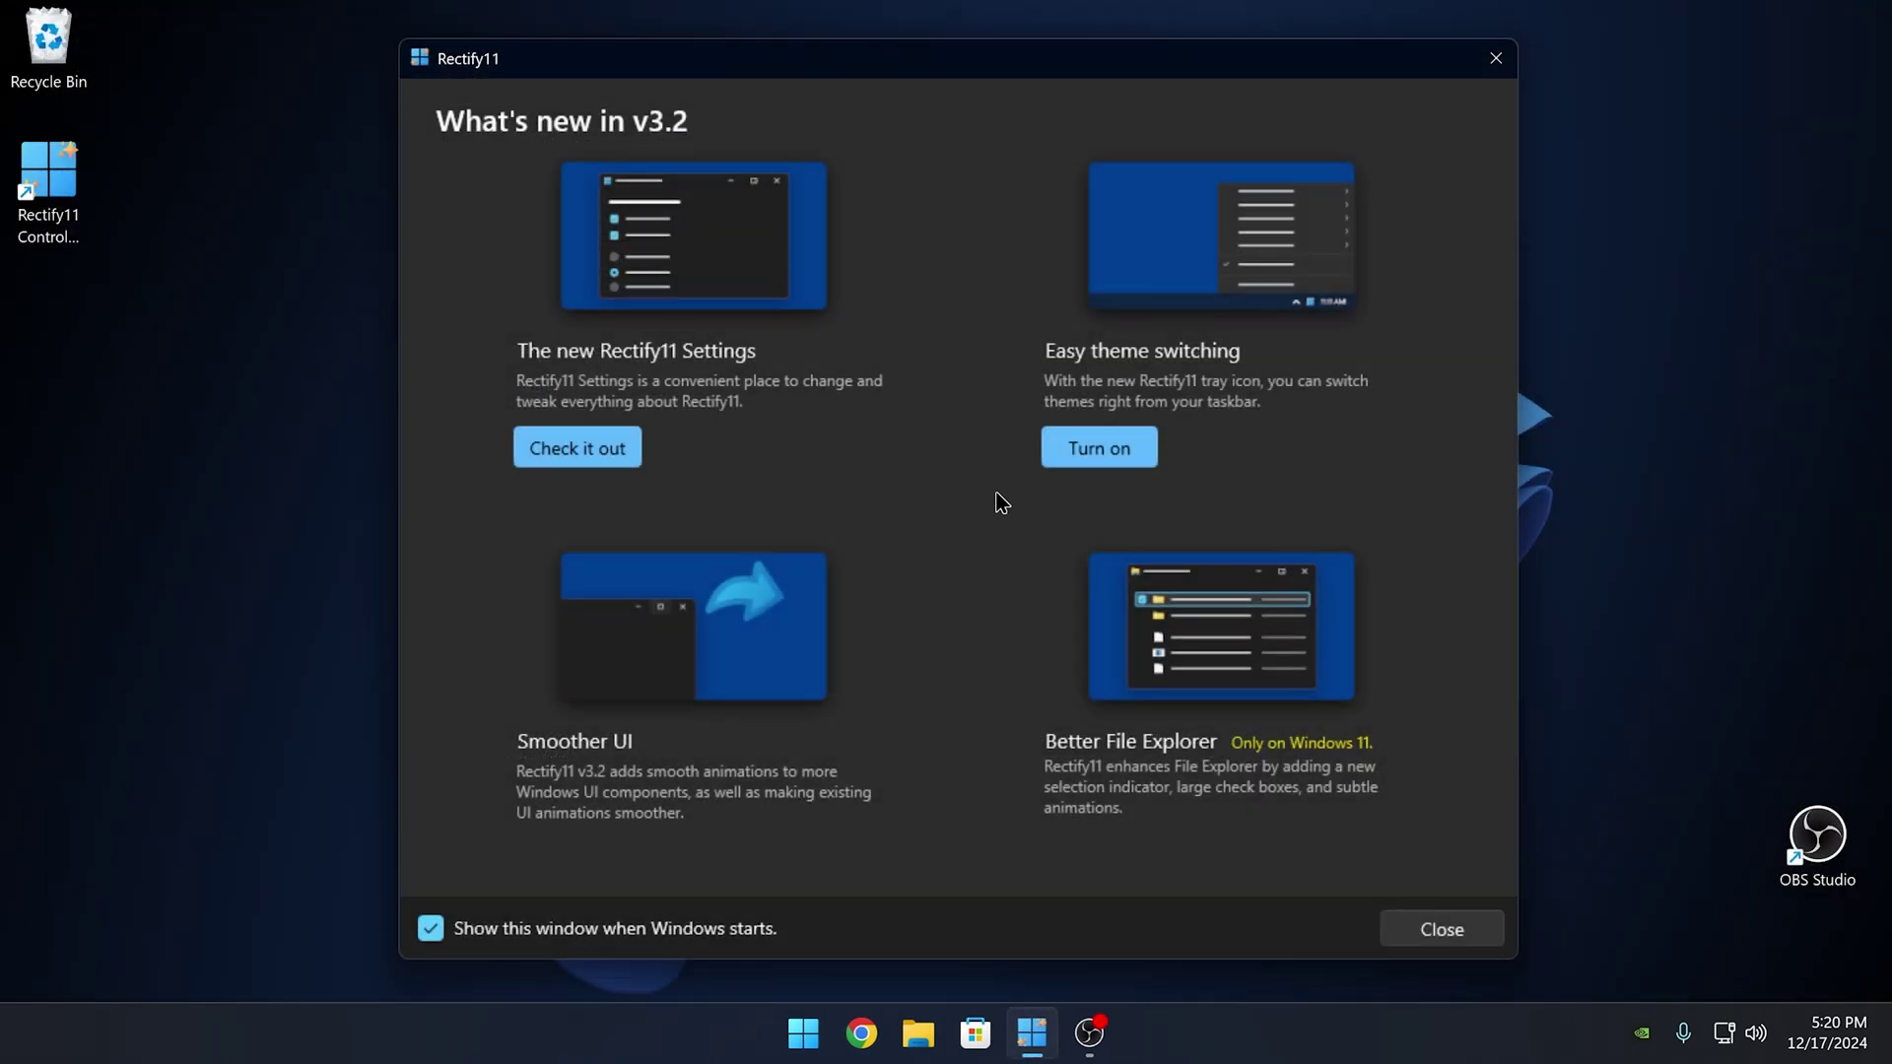
pyautogui.click(1105, 447)
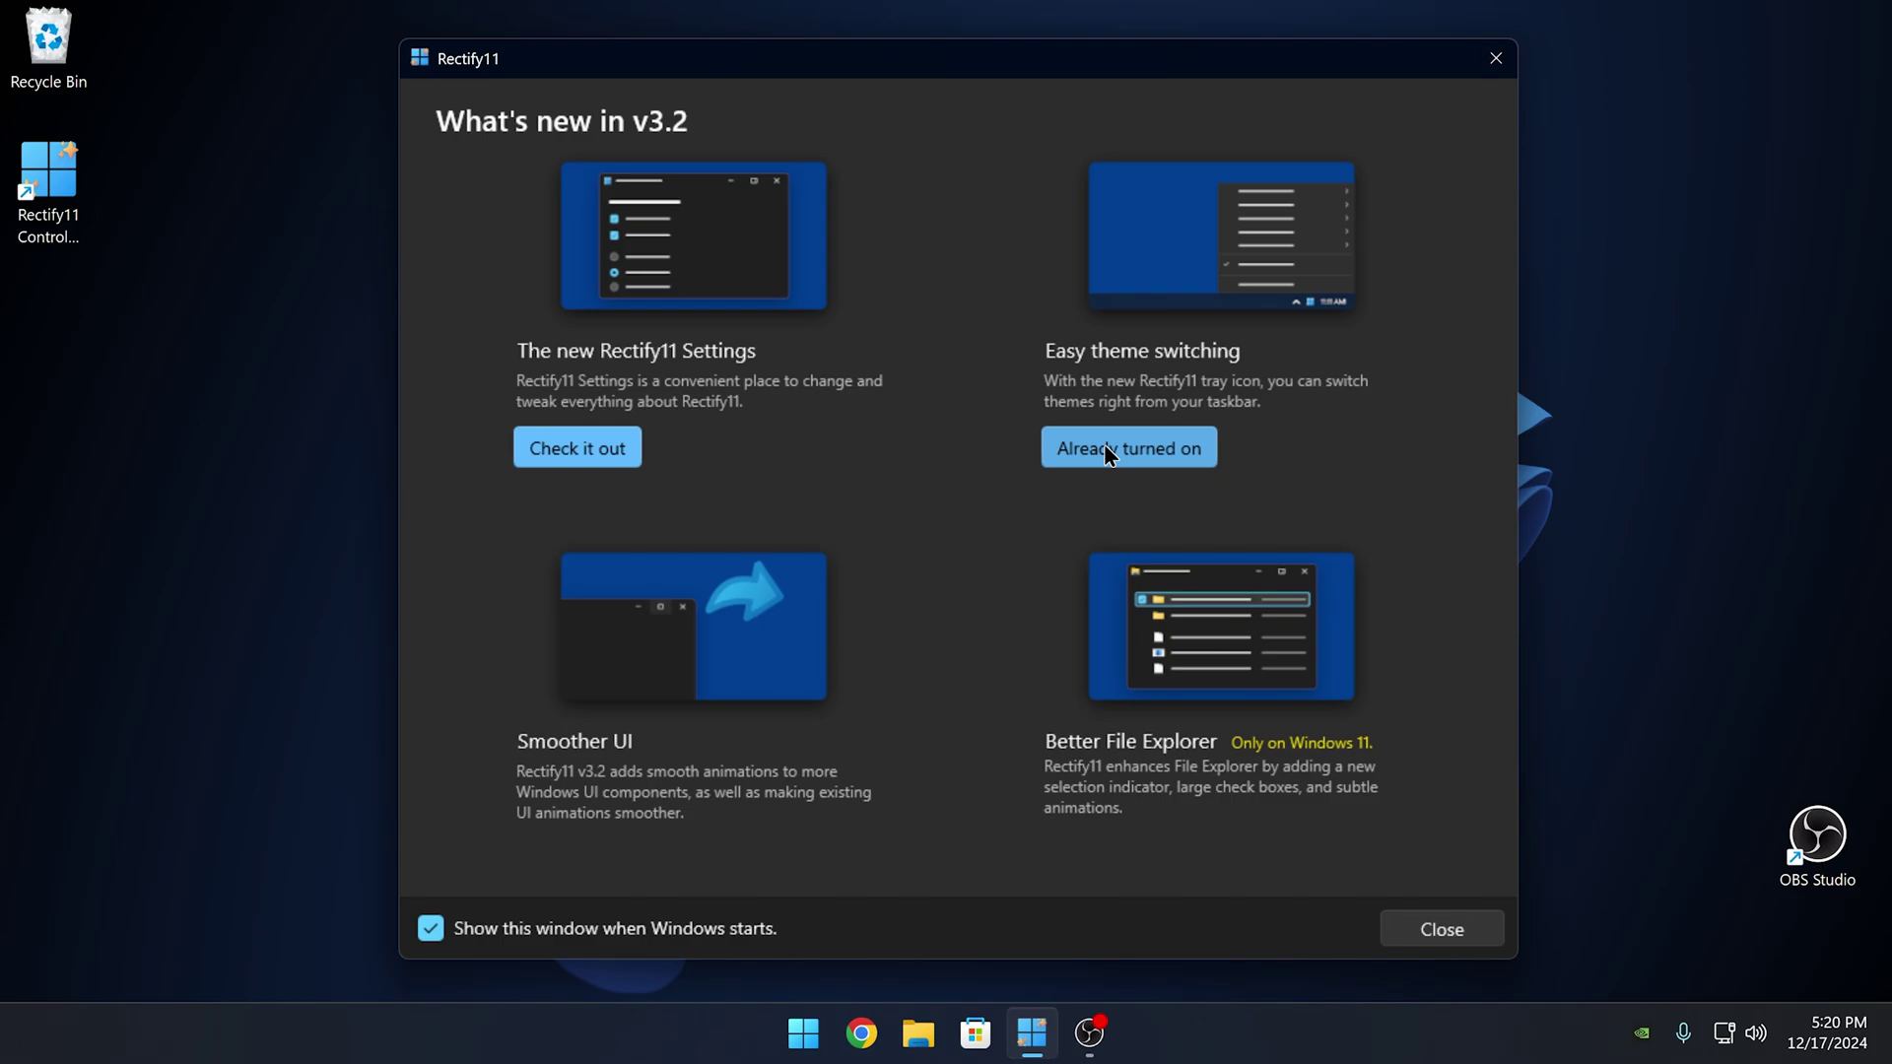
pyautogui.rightClick(1549, 1035)
pyautogui.click(1630, 978)
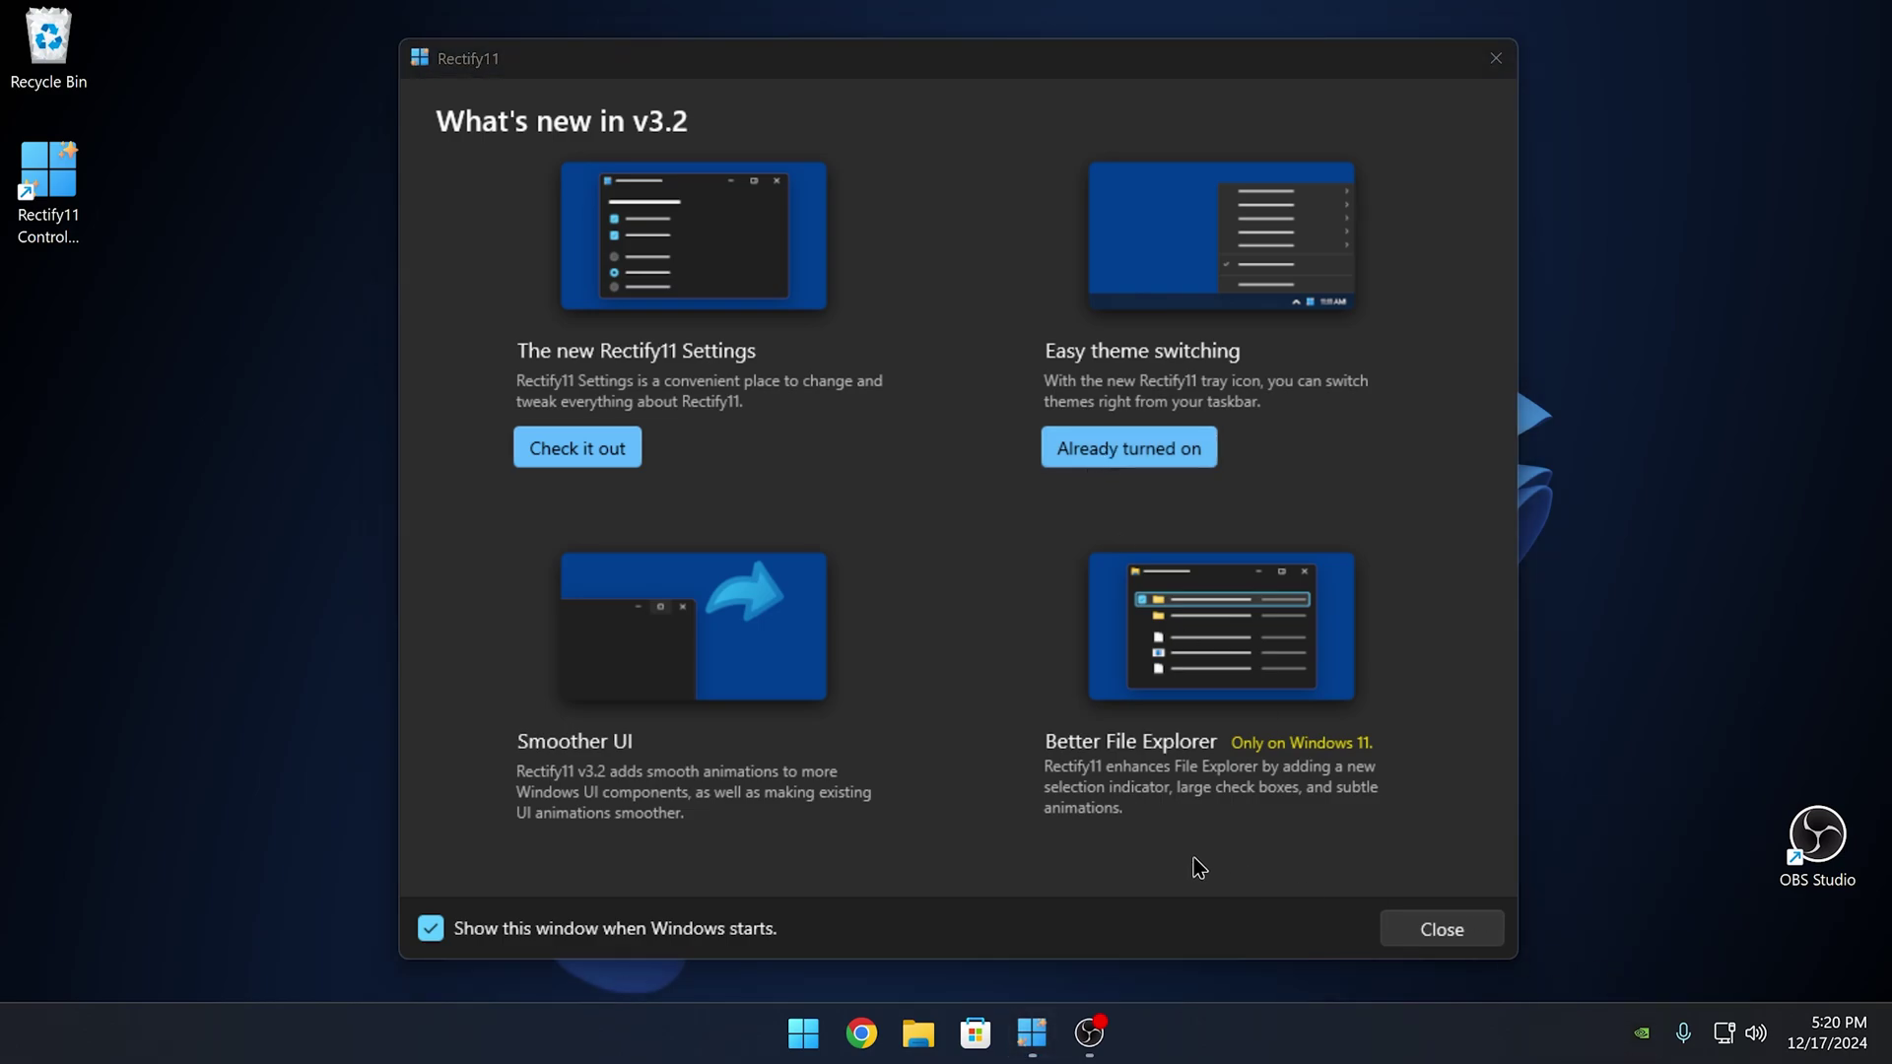
pyautogui.scroll(-2, 1310, 643)
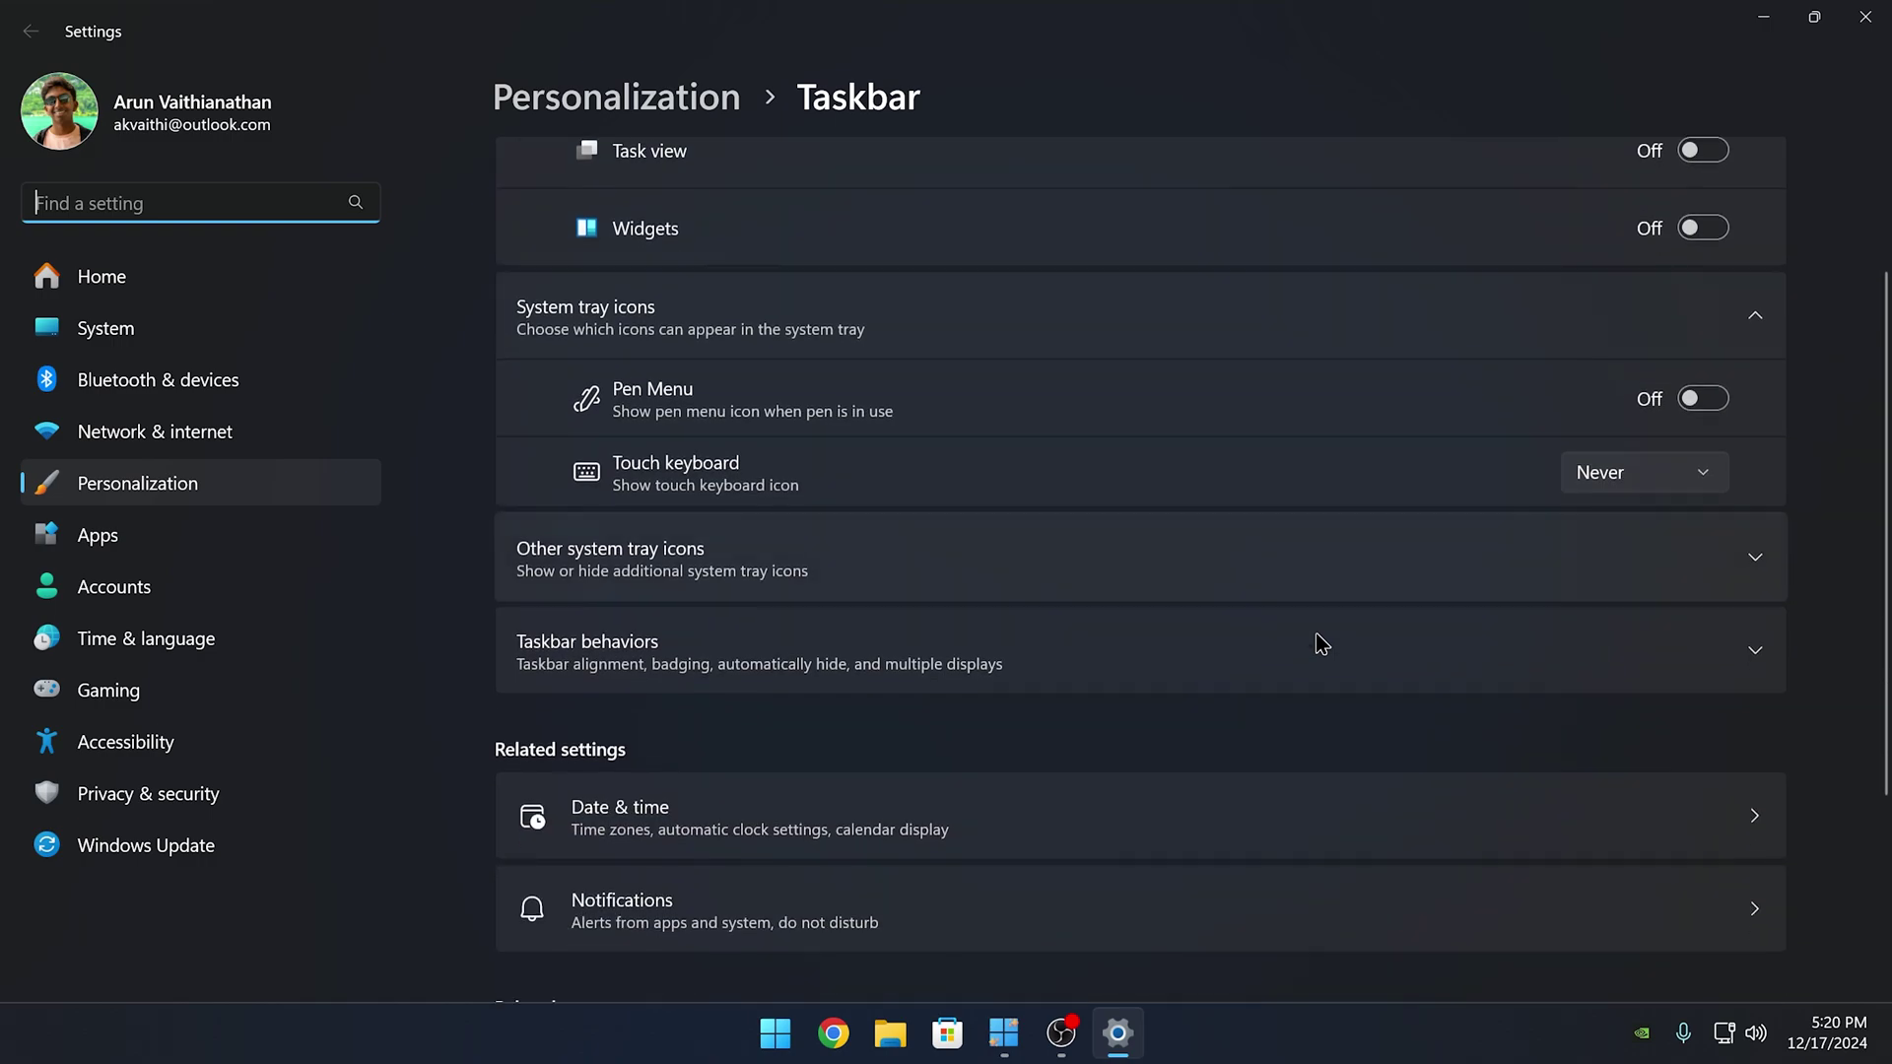
pyautogui.click(1348, 522)
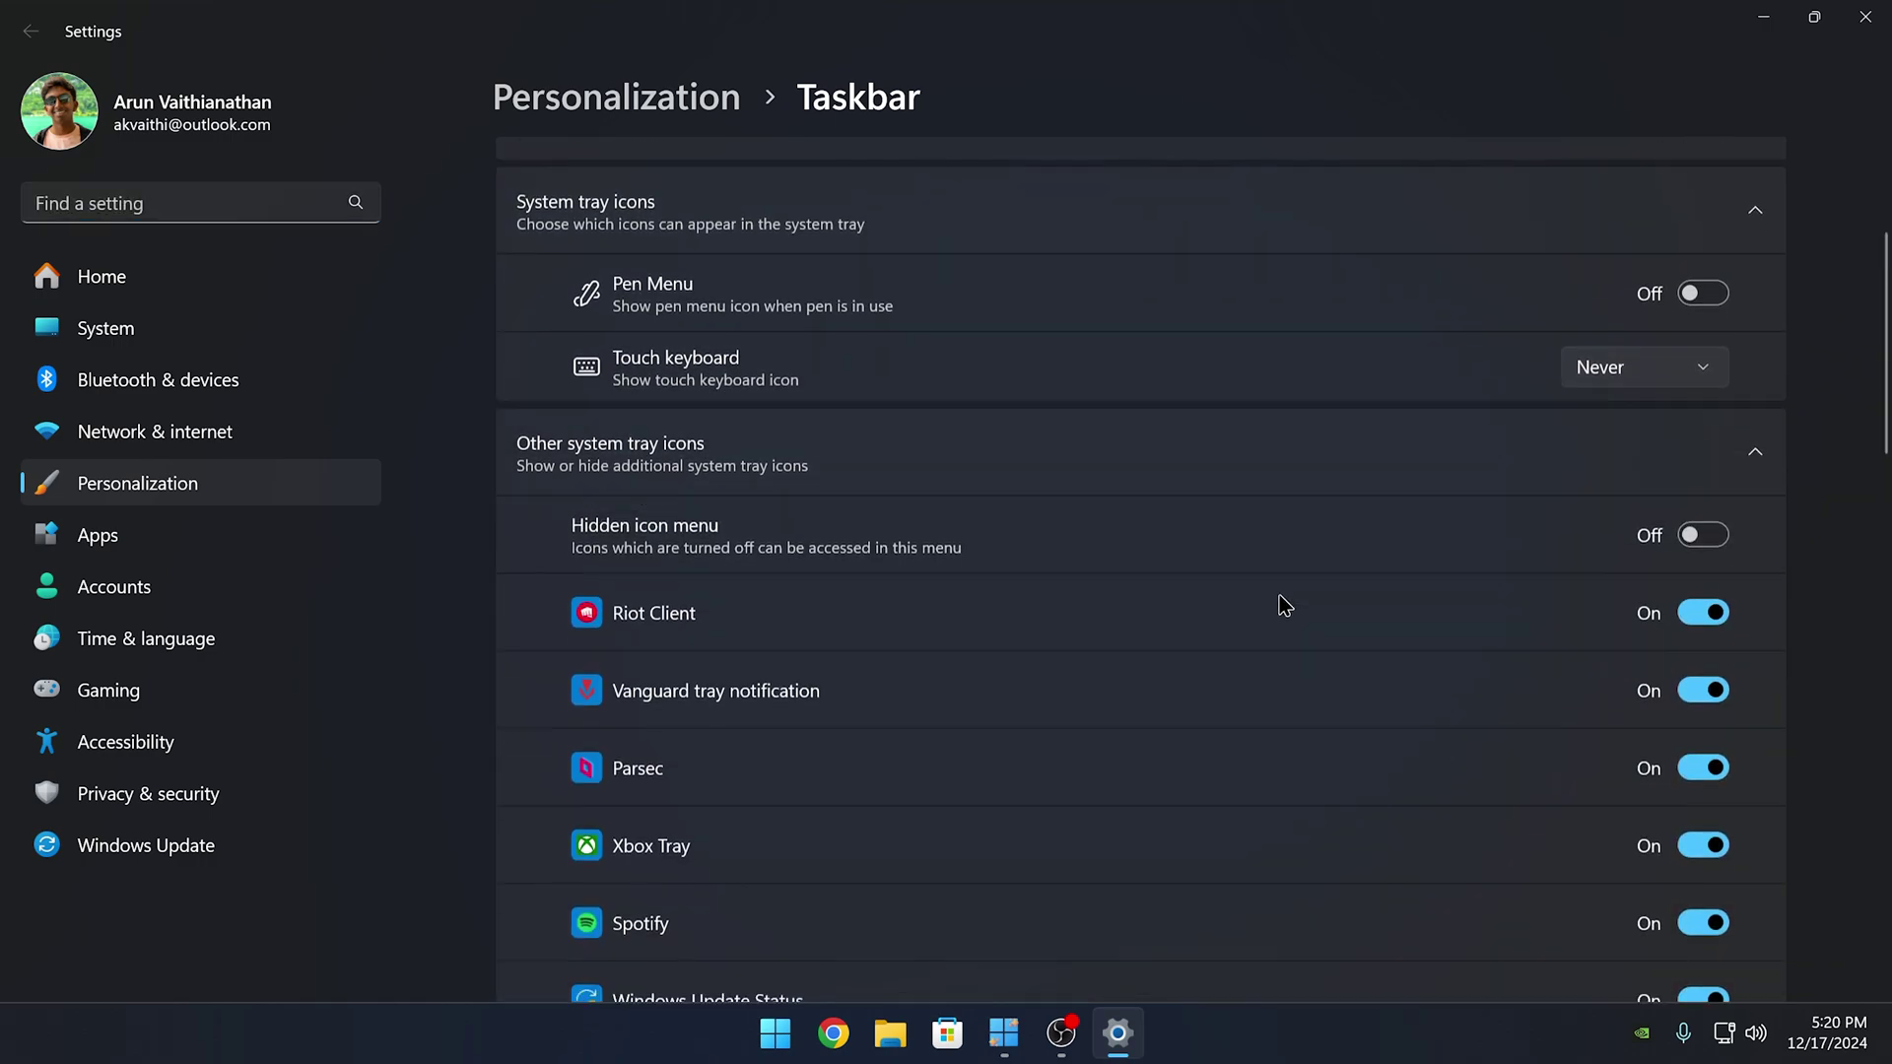
# Step: Turn on tray icons for Mica For Everyone, Discord, Windows Explorer, OBS Studio and ExplorerFrame
pyautogui.scroll(-10, 1284, 605)
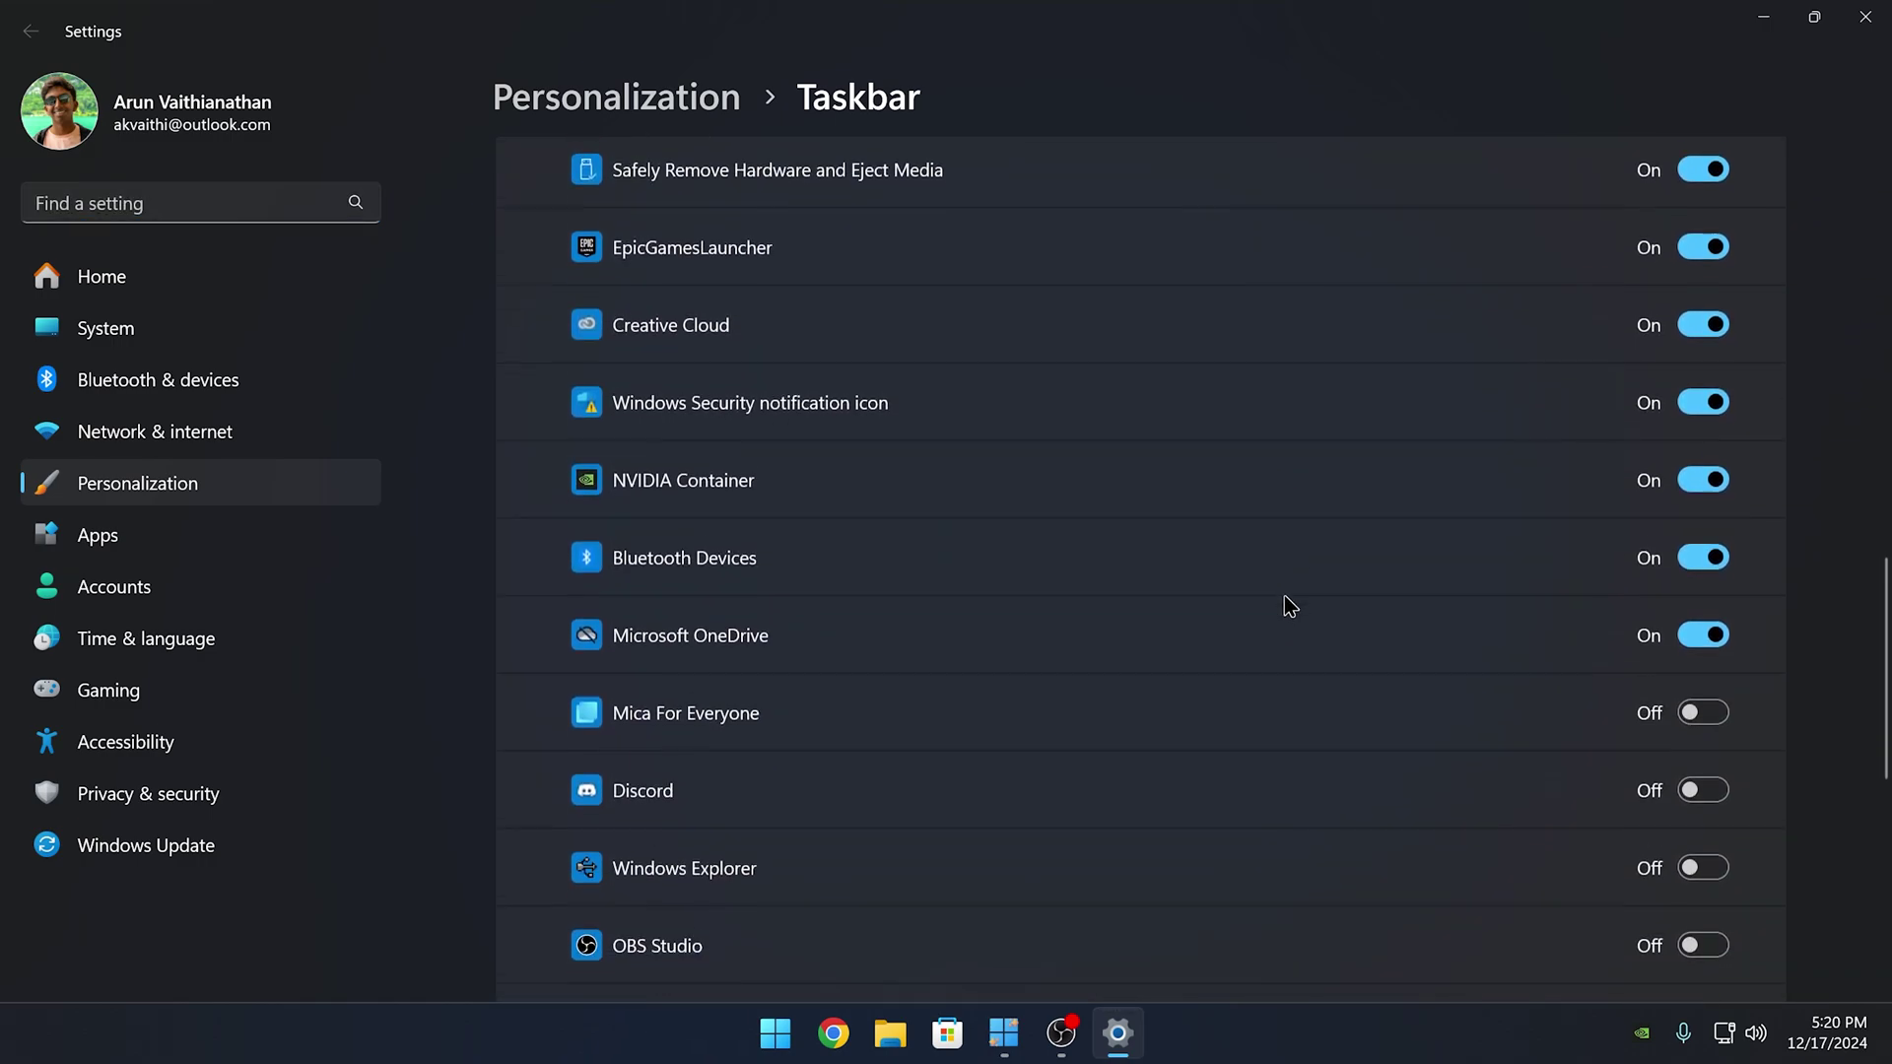
pyautogui.scroll(-1, 1289, 604)
pyautogui.click(1703, 670)
pyautogui.click(1703, 747)
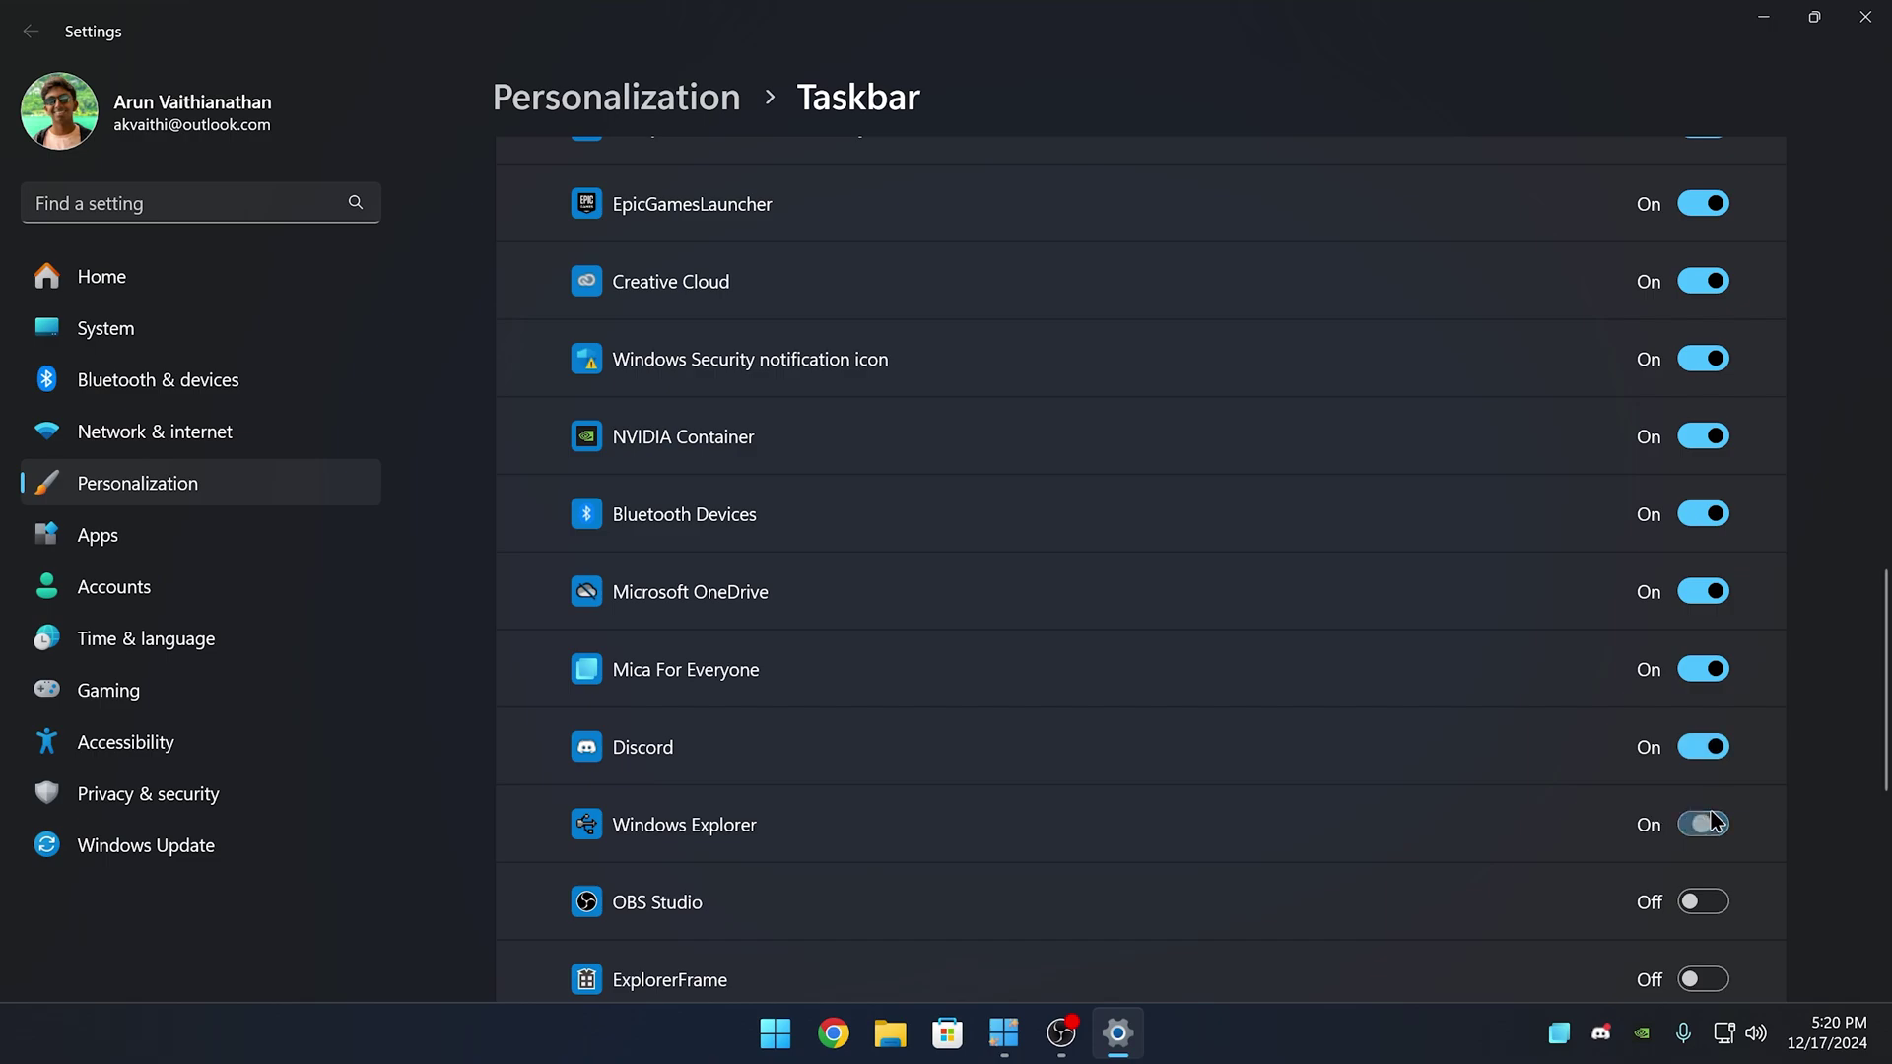
pyautogui.click(1703, 825)
pyautogui.scroll(-2, 1703, 749)
pyautogui.click(1703, 641)
pyautogui.click(1703, 719)
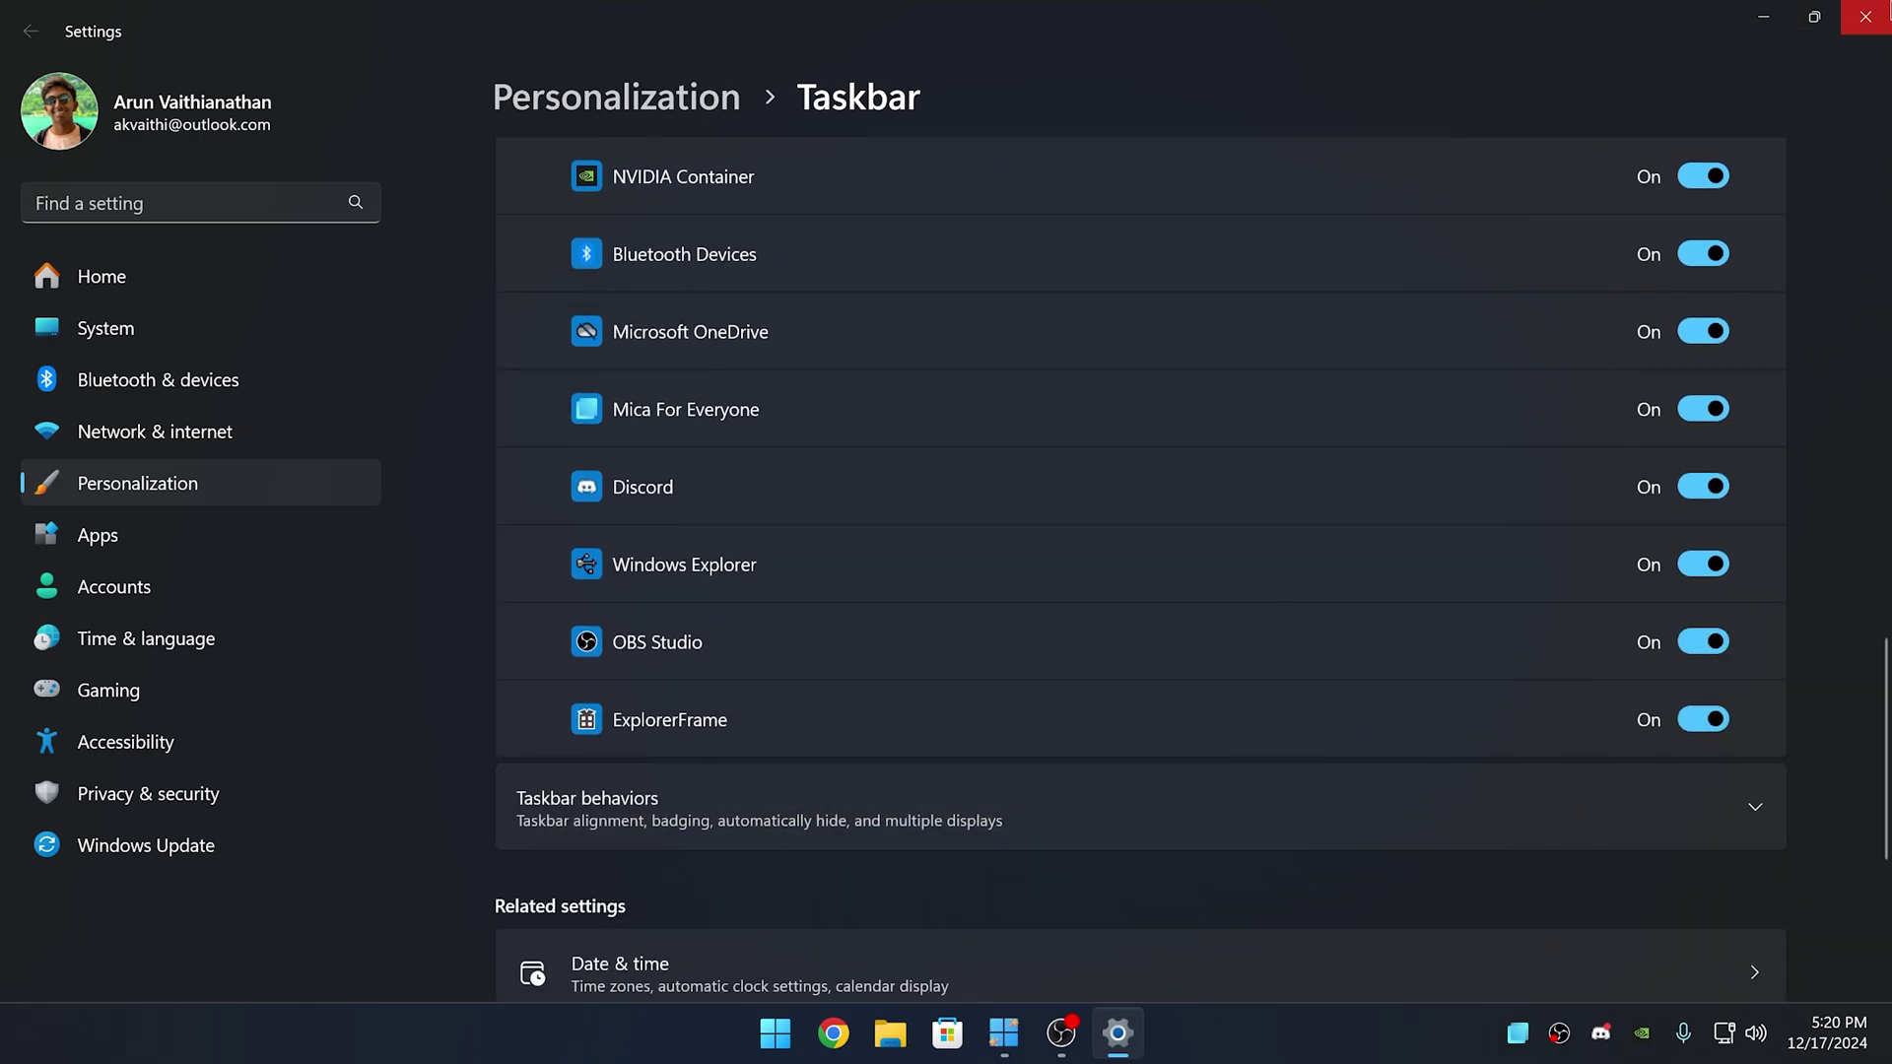
# Step: Close Settings and set Mica For Everyone's title bar colour to Dark from its tray icon
pyautogui.click(1866, 17)
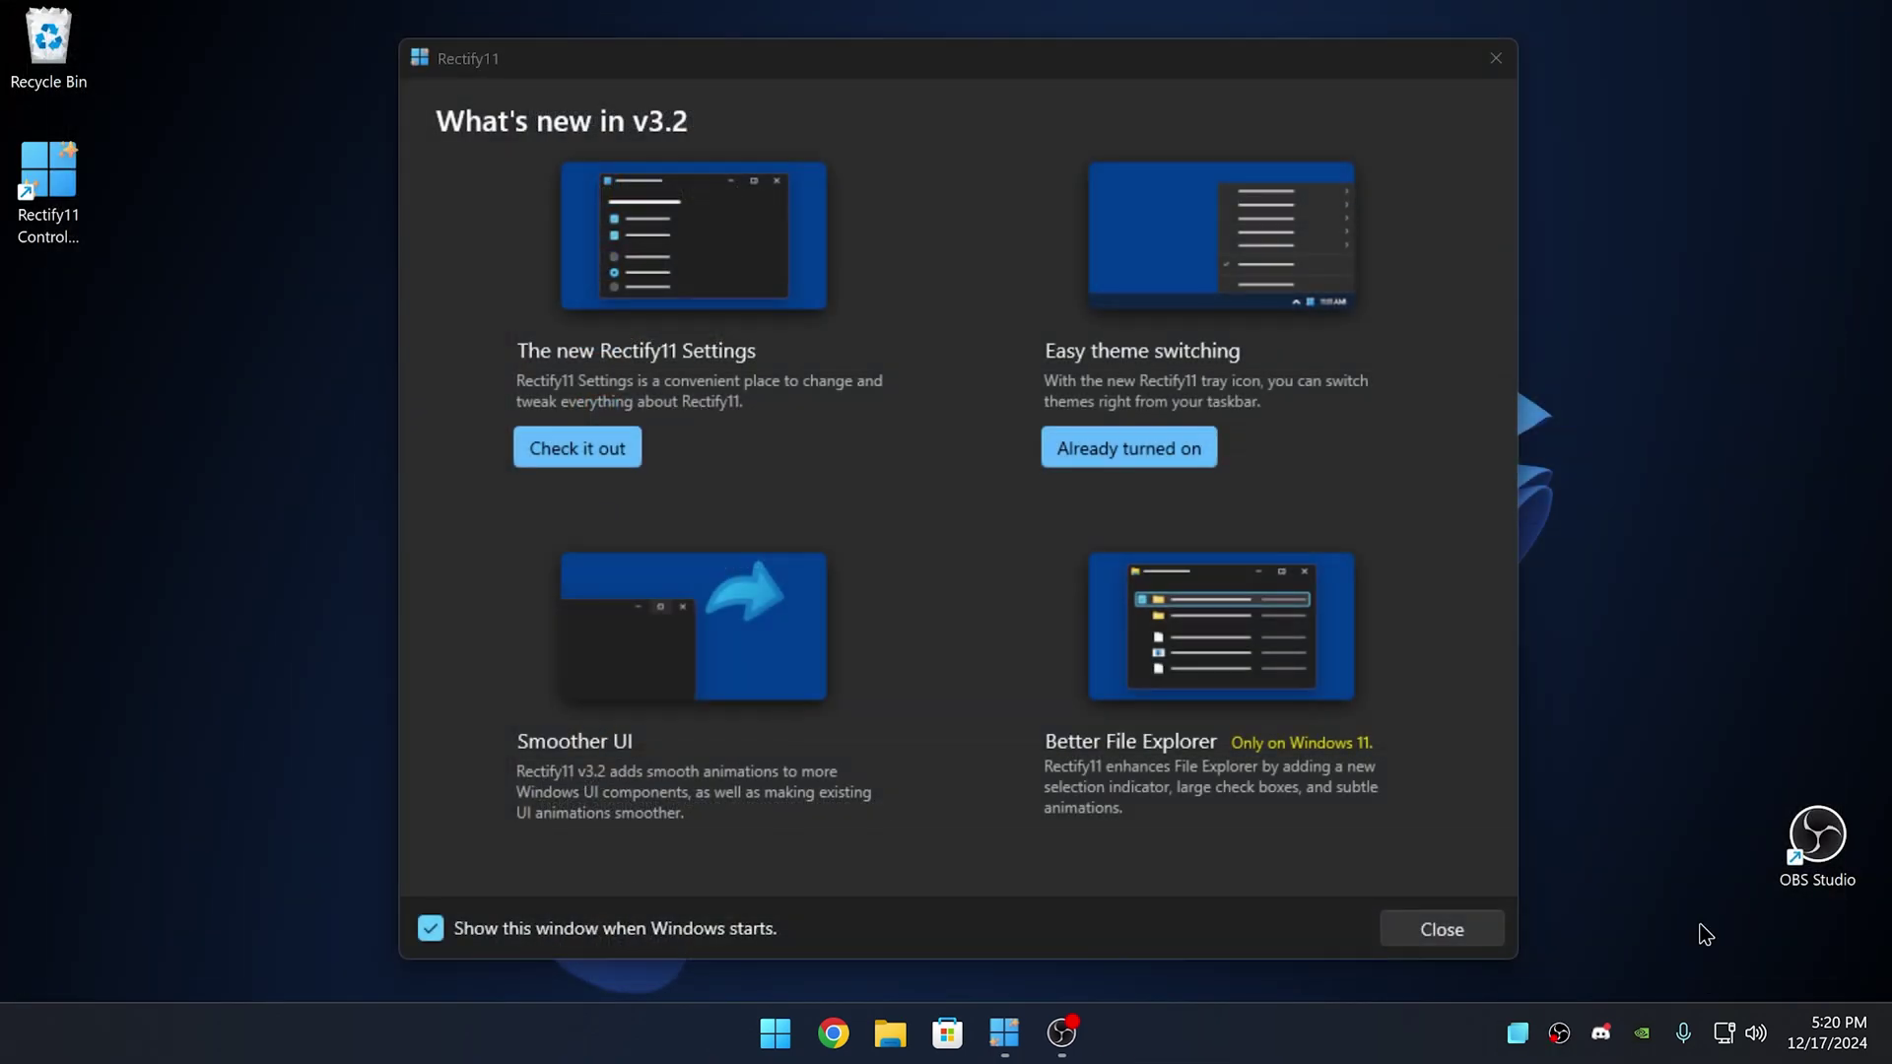
pyautogui.rightClick(1518, 1033)
pyautogui.moveTo(1651, 743)
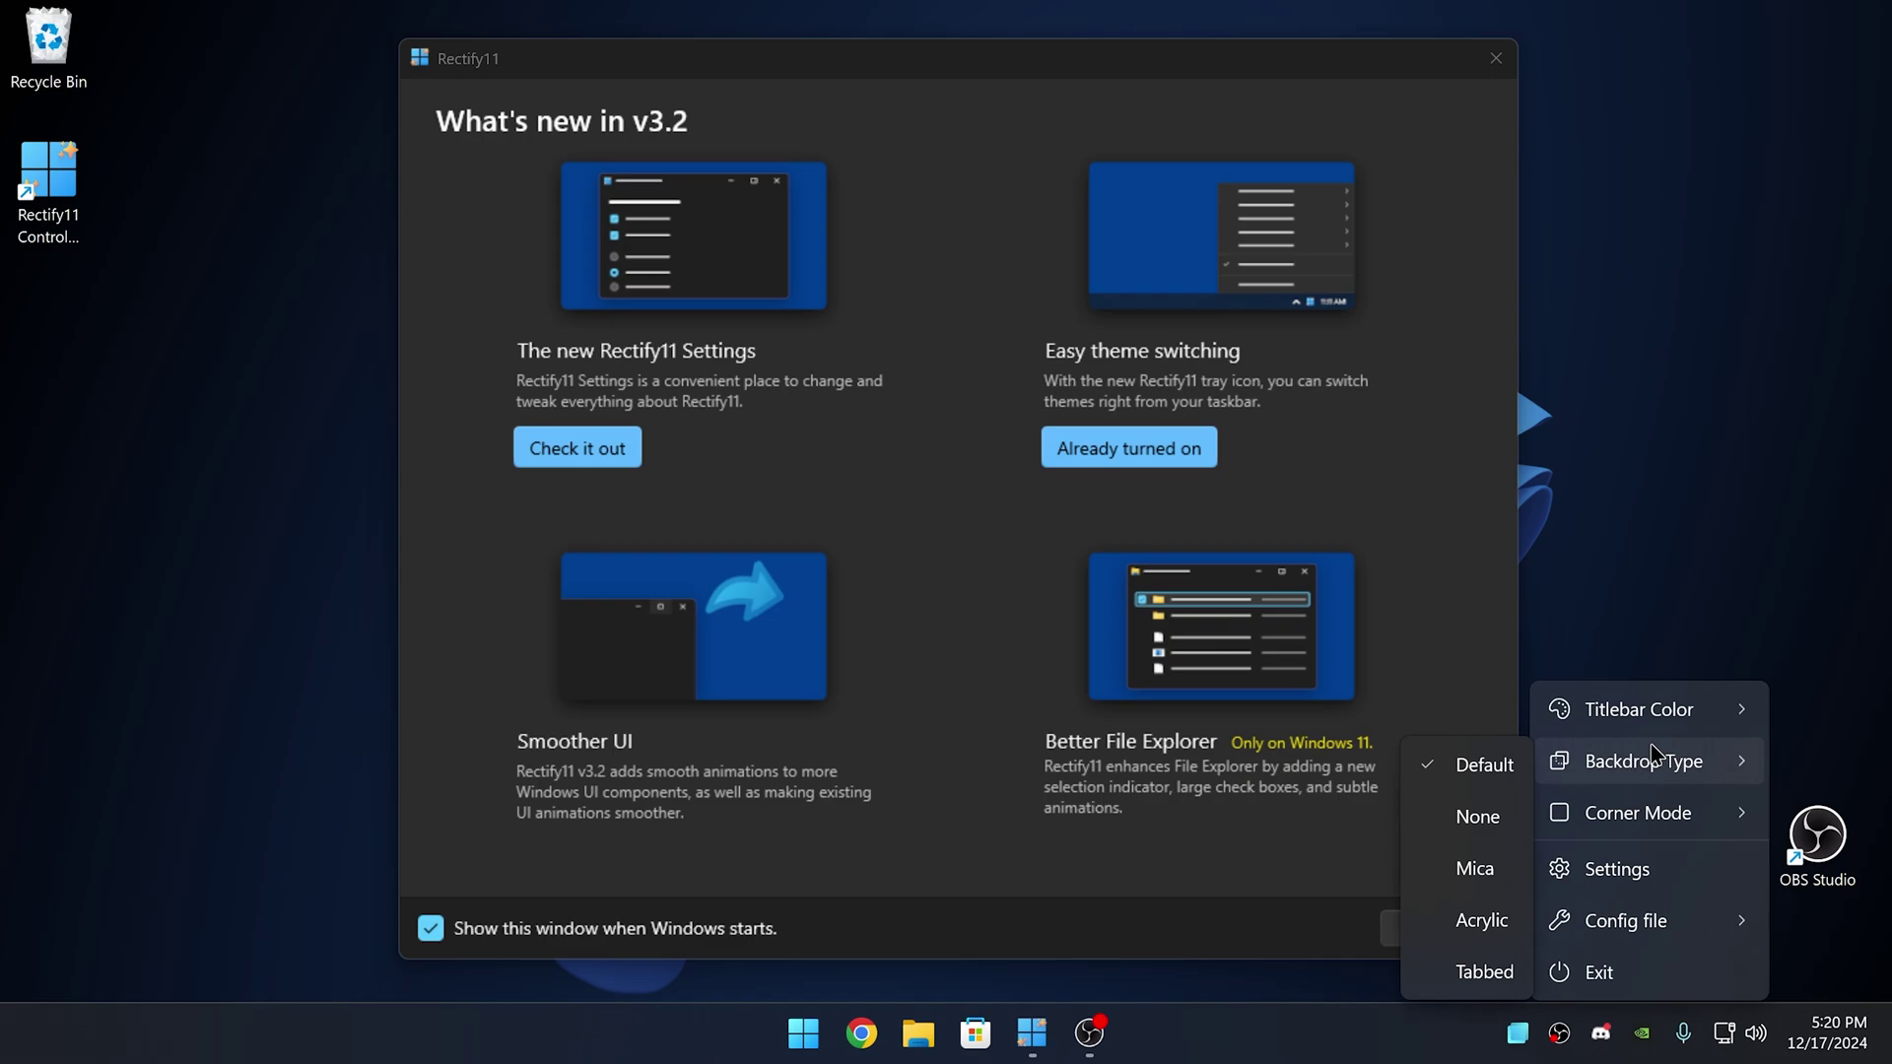
pyautogui.moveTo(1666, 711)
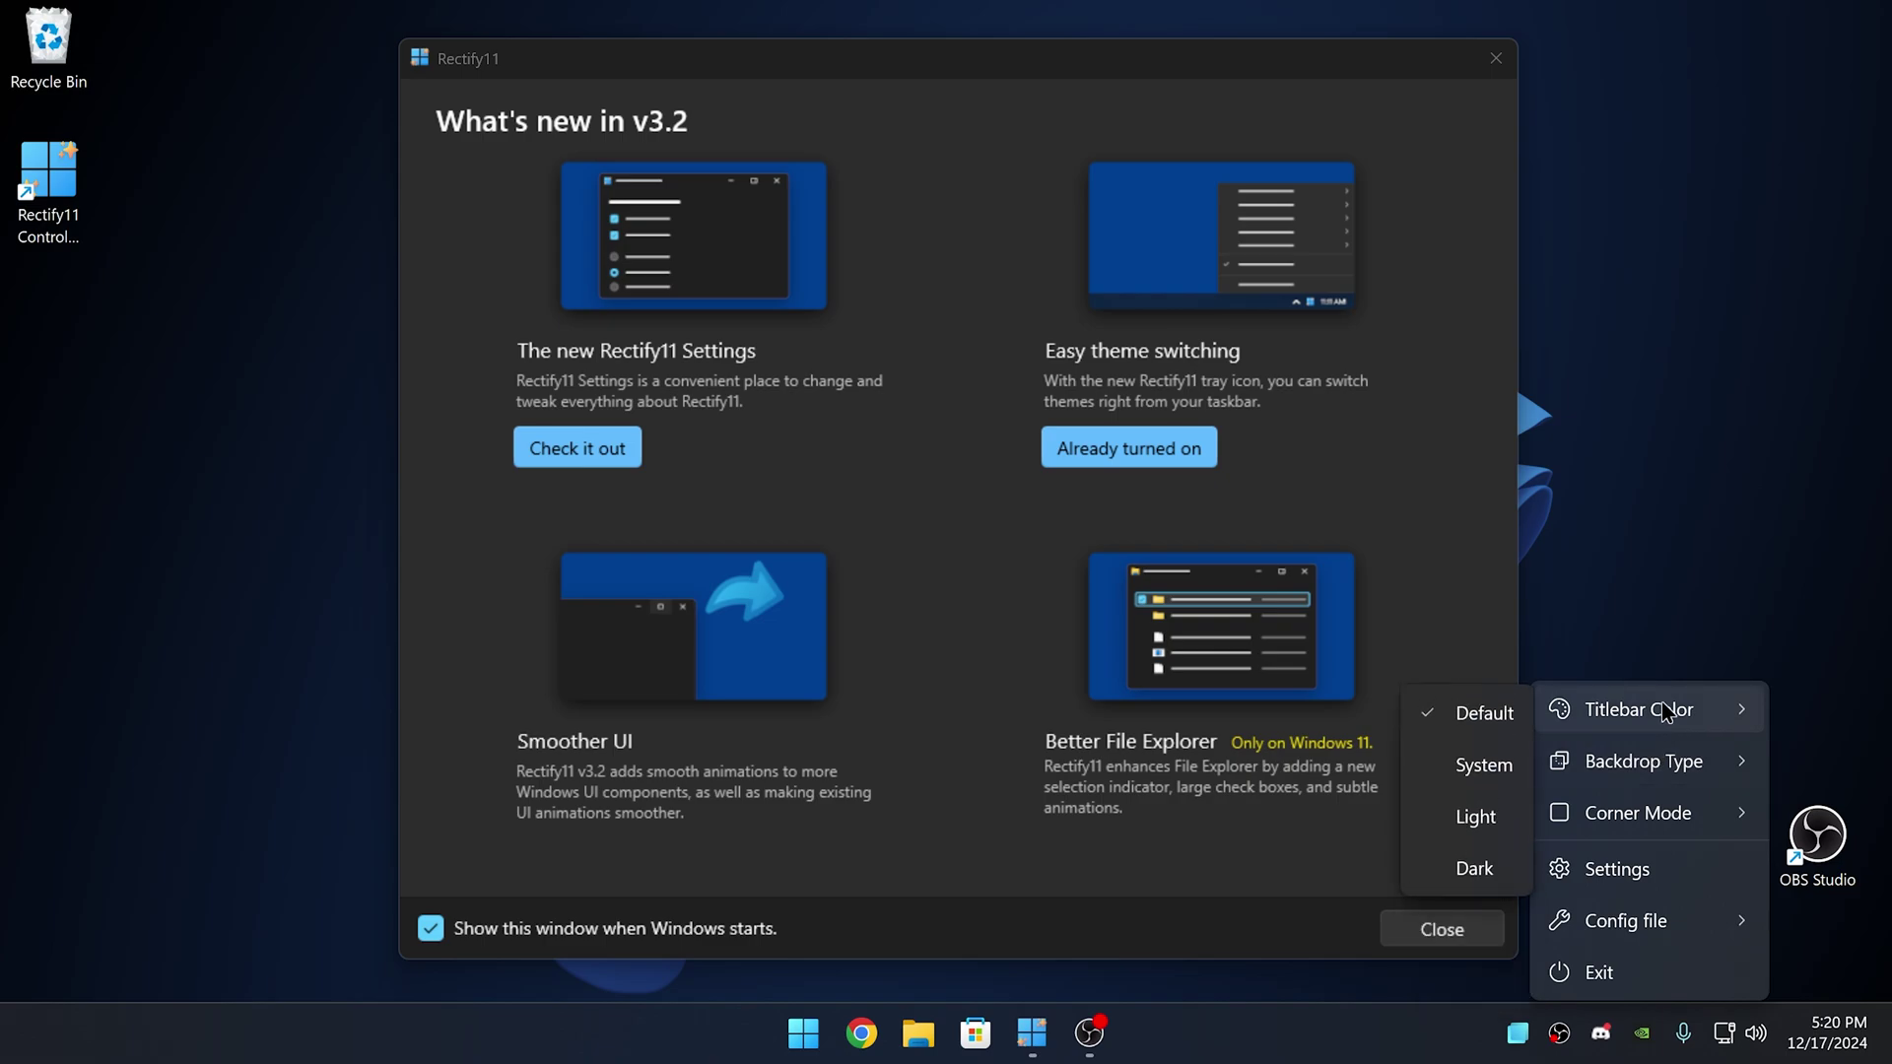
pyautogui.click(1476, 866)
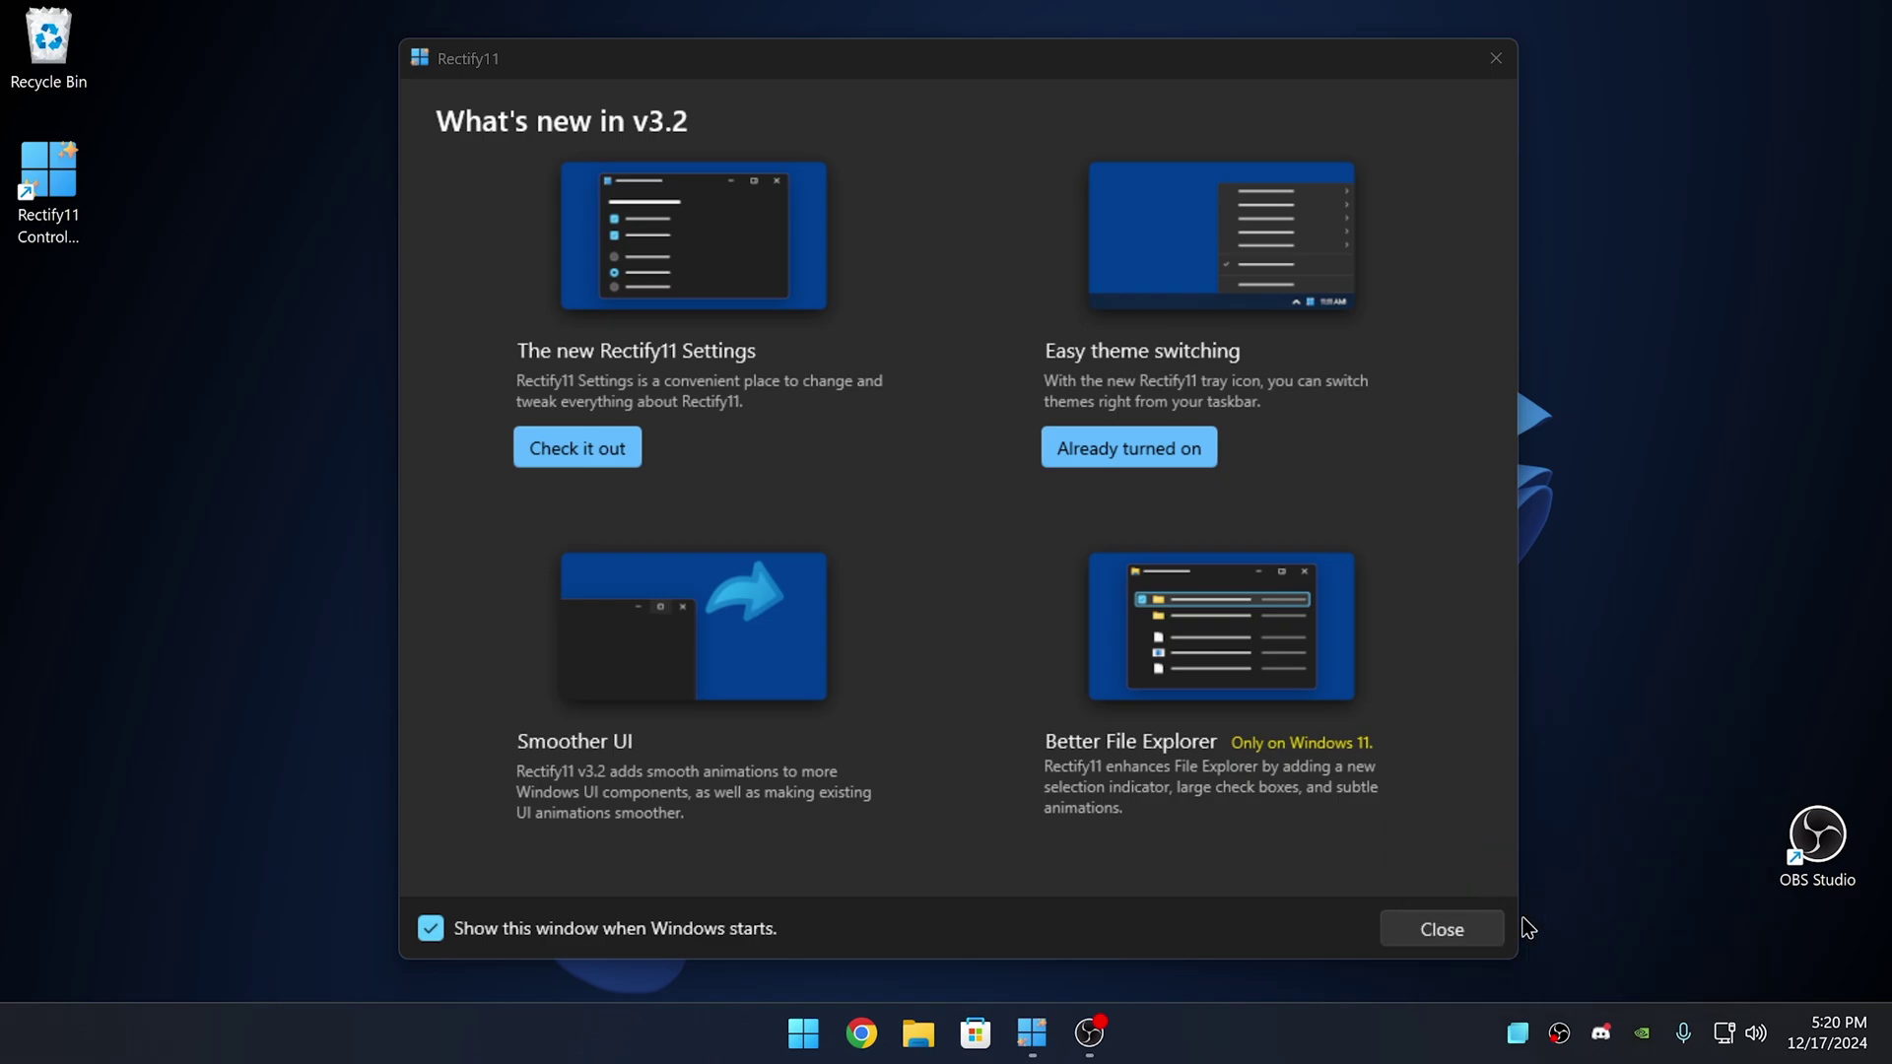
# Step: Switch the Mica For Everyone title bar colour to Light and close the Rectify11 what's-new window
pyautogui.rightClick(1541, 1035)
pyautogui.moveTo(1646, 767)
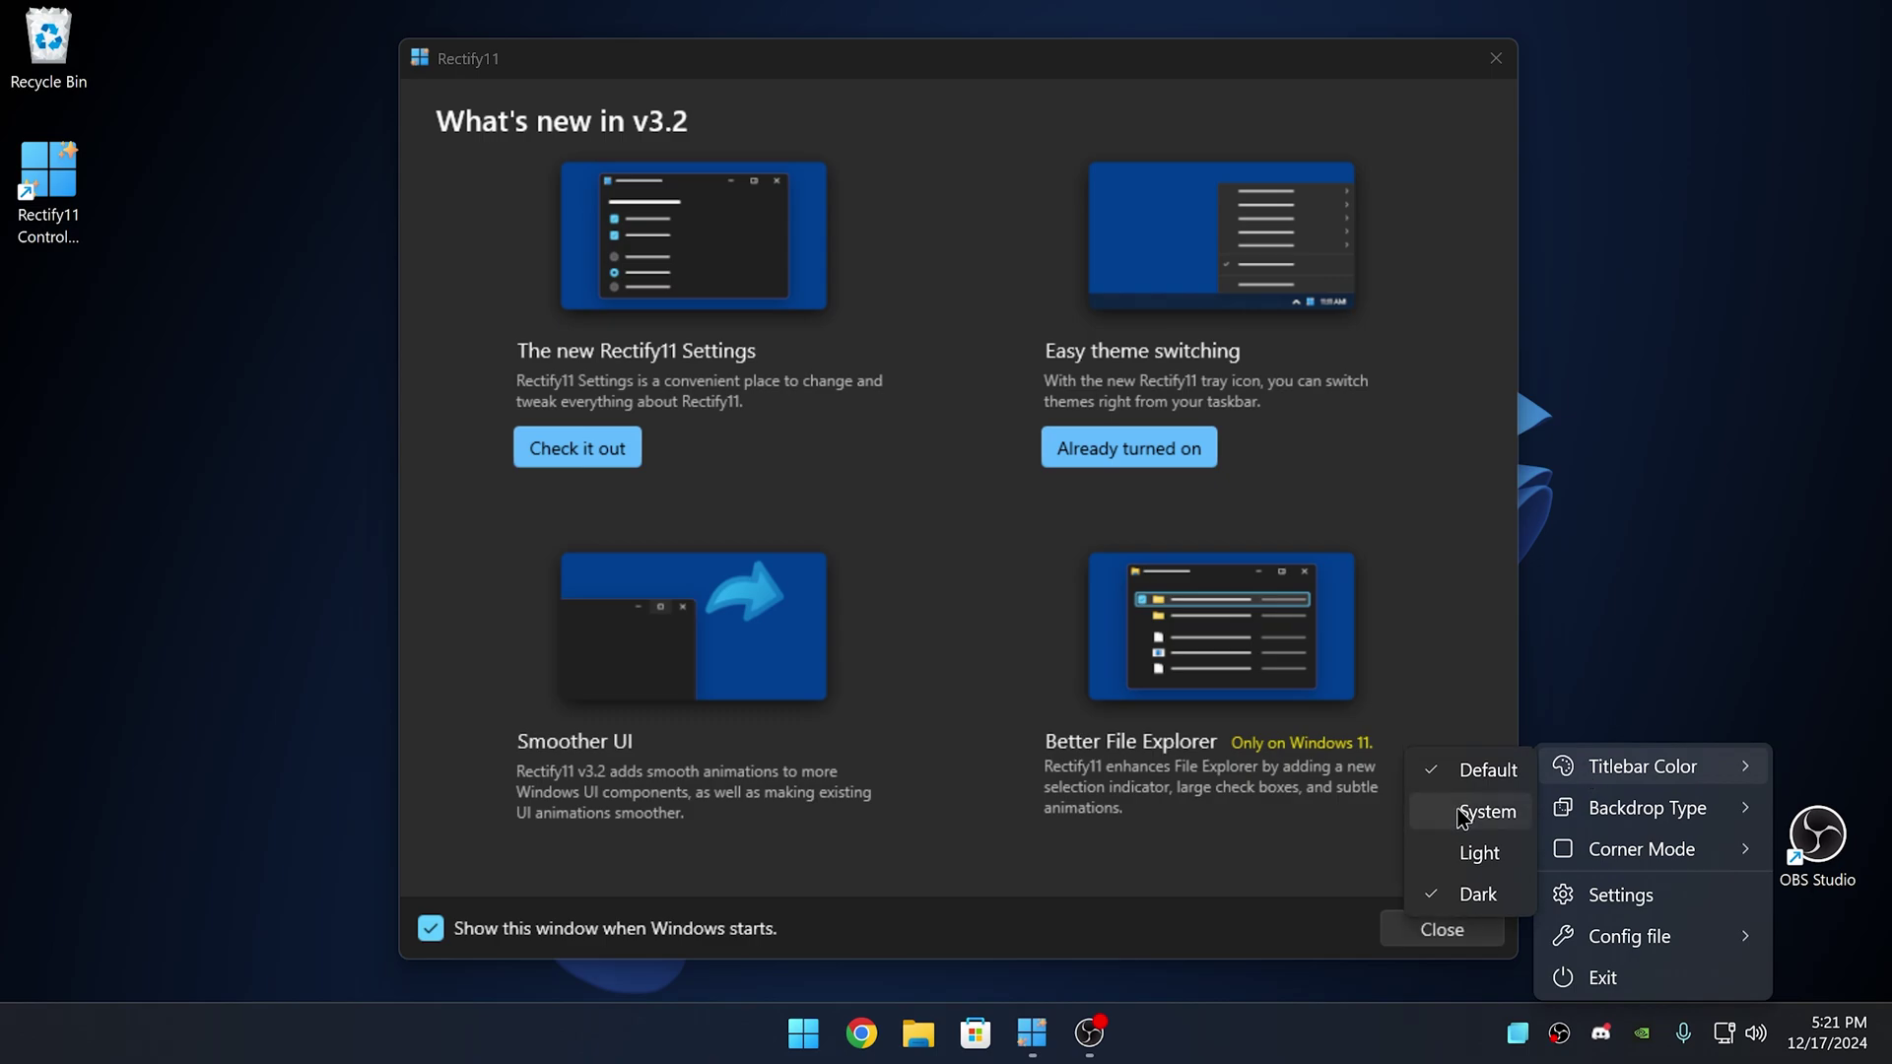
pyautogui.click(1474, 851)
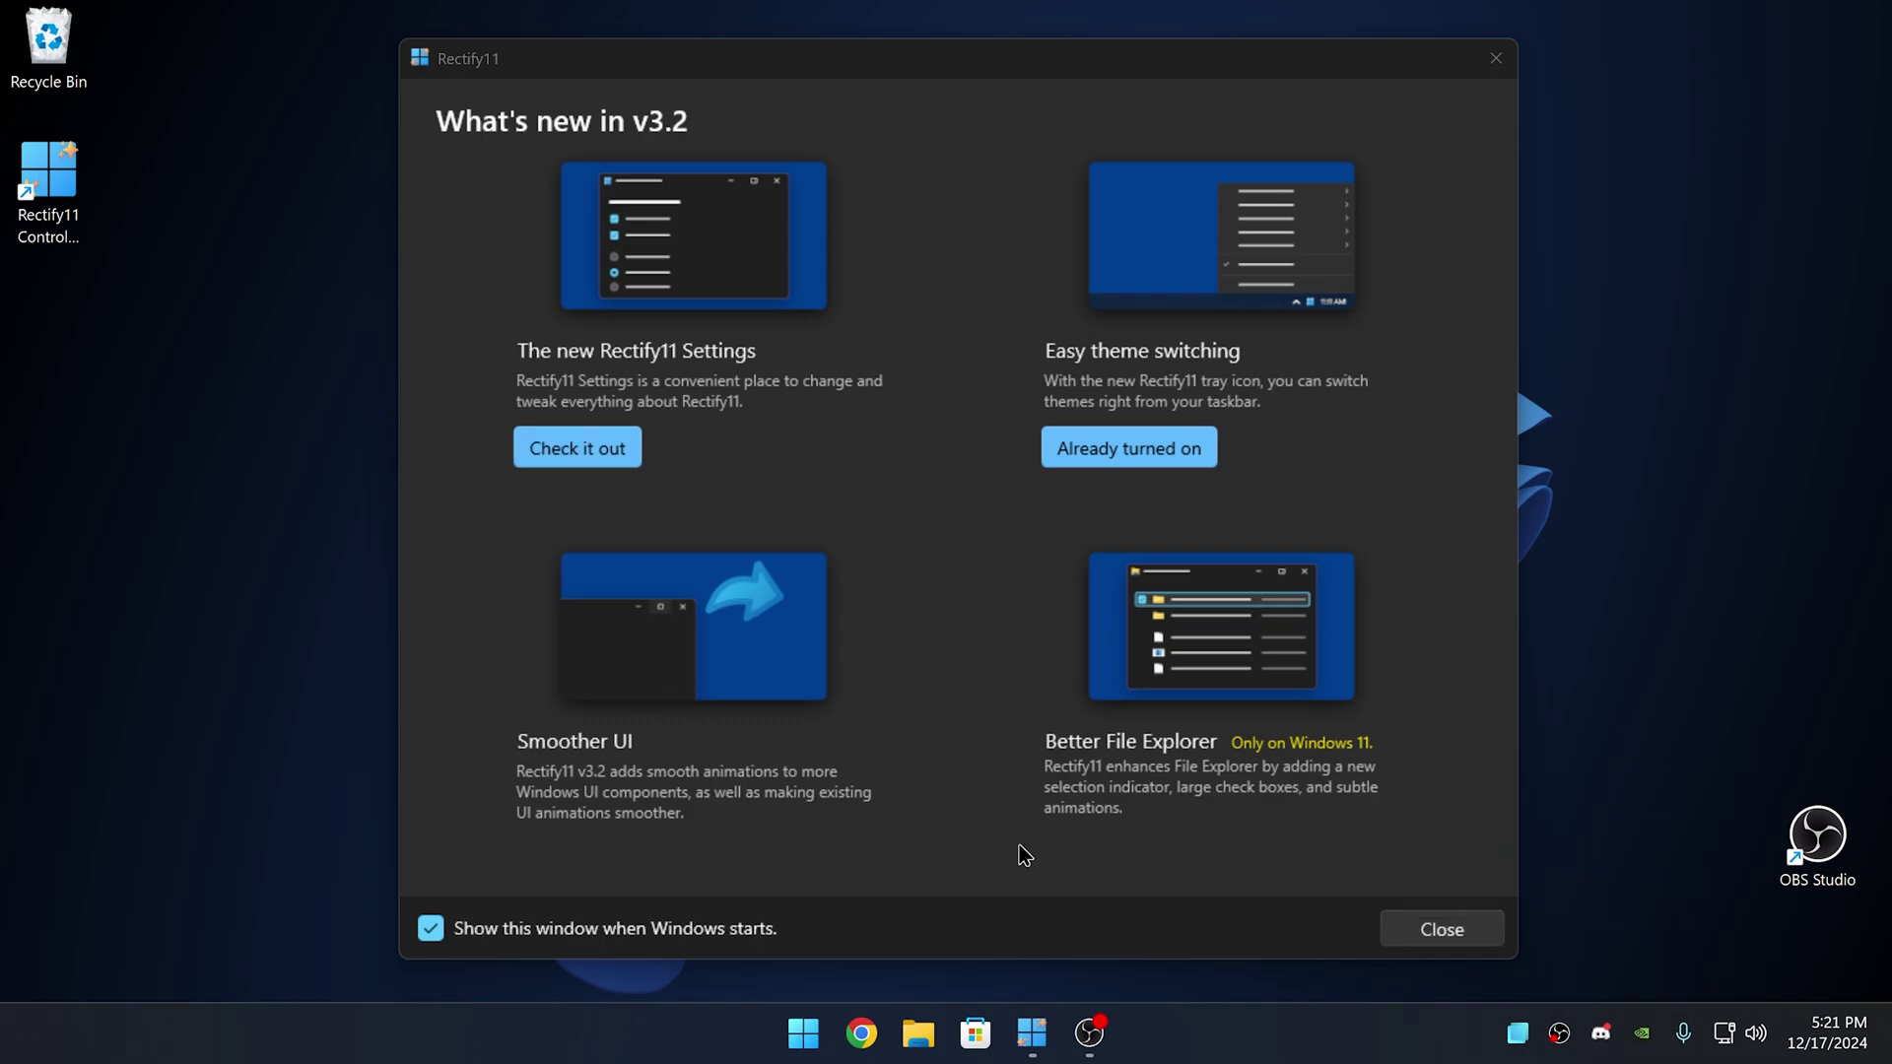
pyautogui.click(1430, 929)
pyautogui.moveTo(929, 787); pyautogui.dragTo(524, 331)
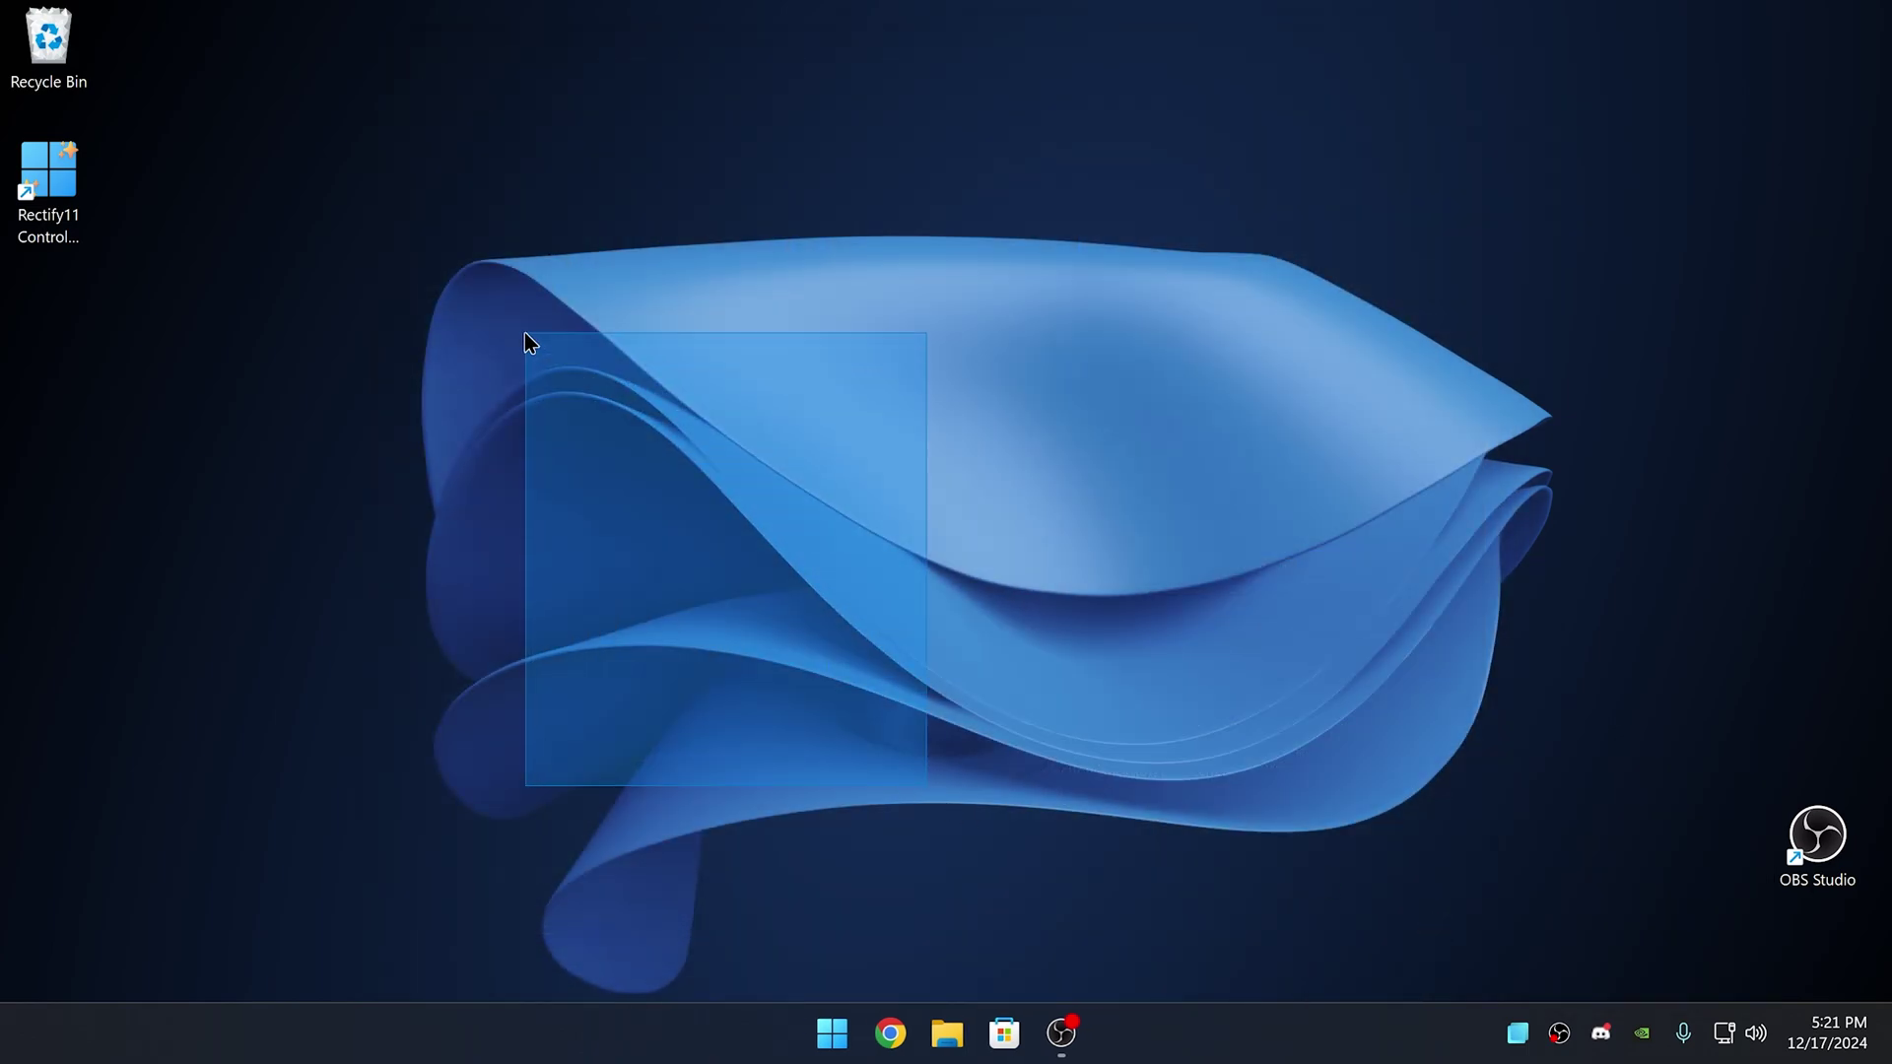
pyautogui.doubleClick(69, 187)
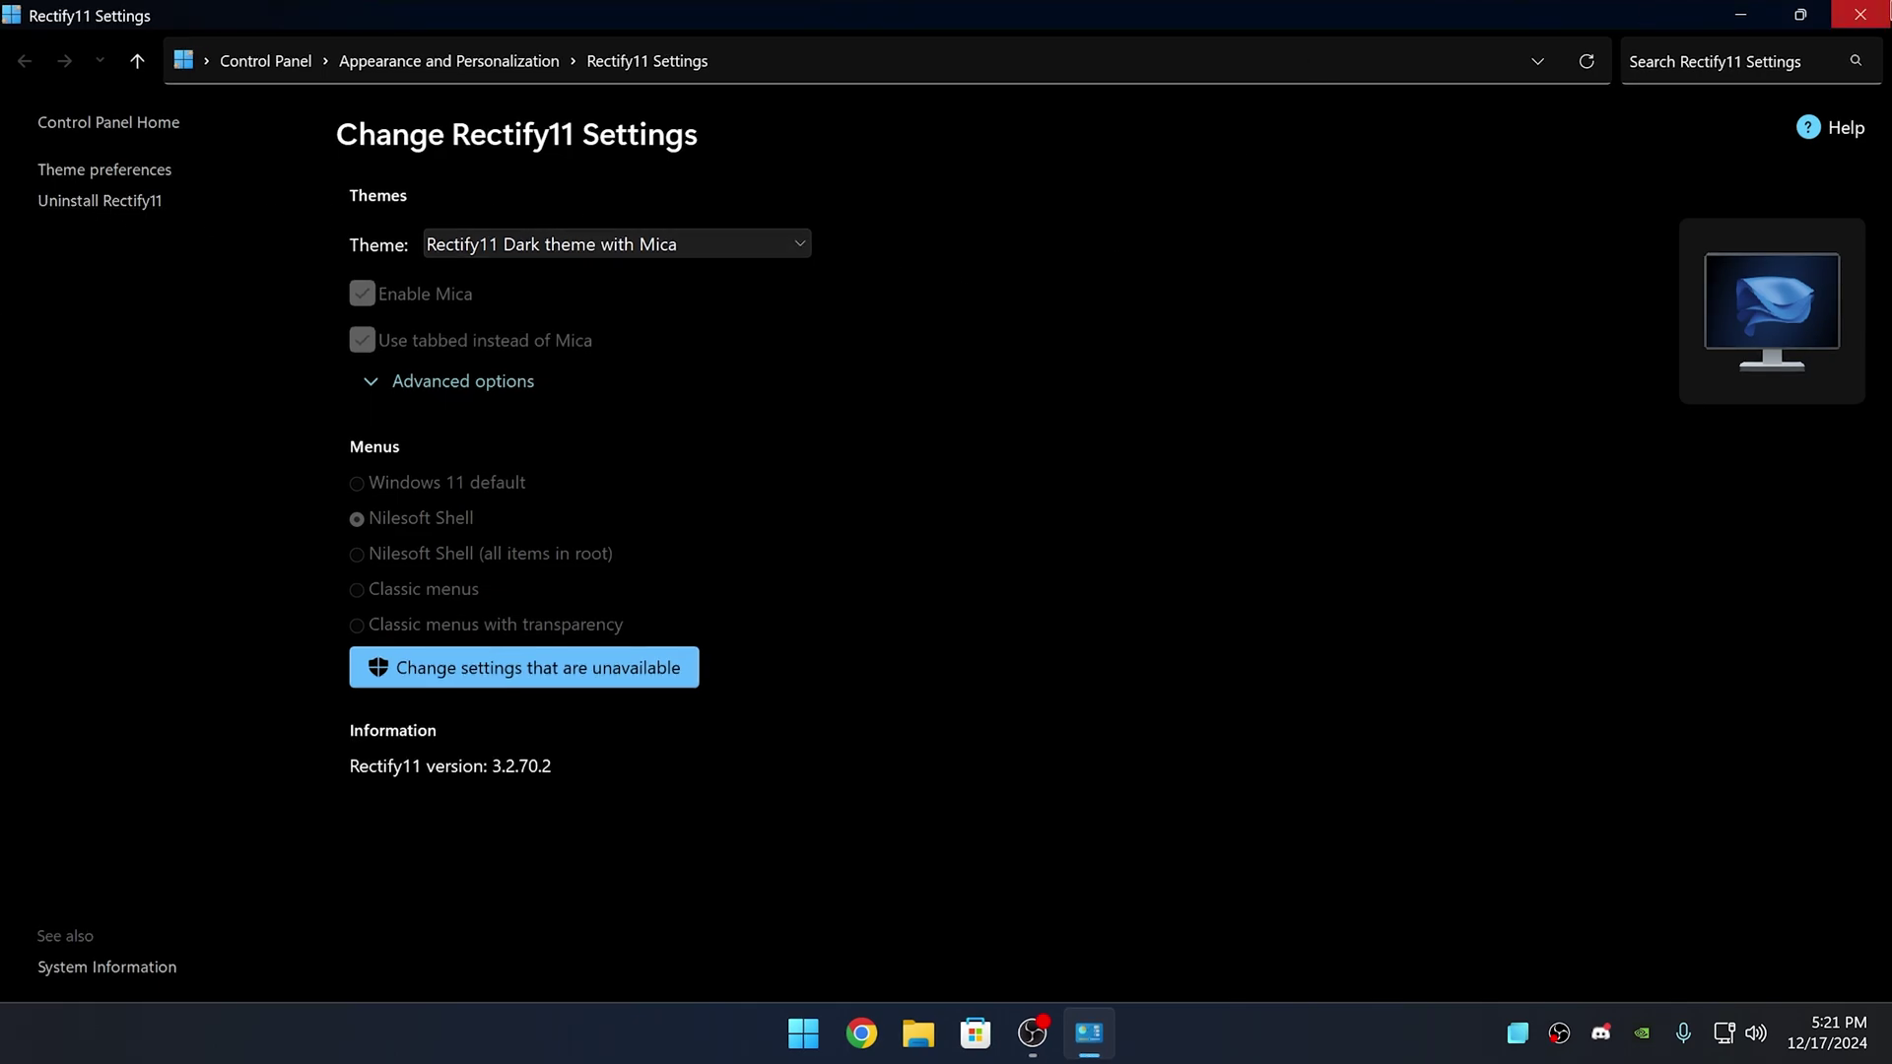
pyautogui.click(93, 173)
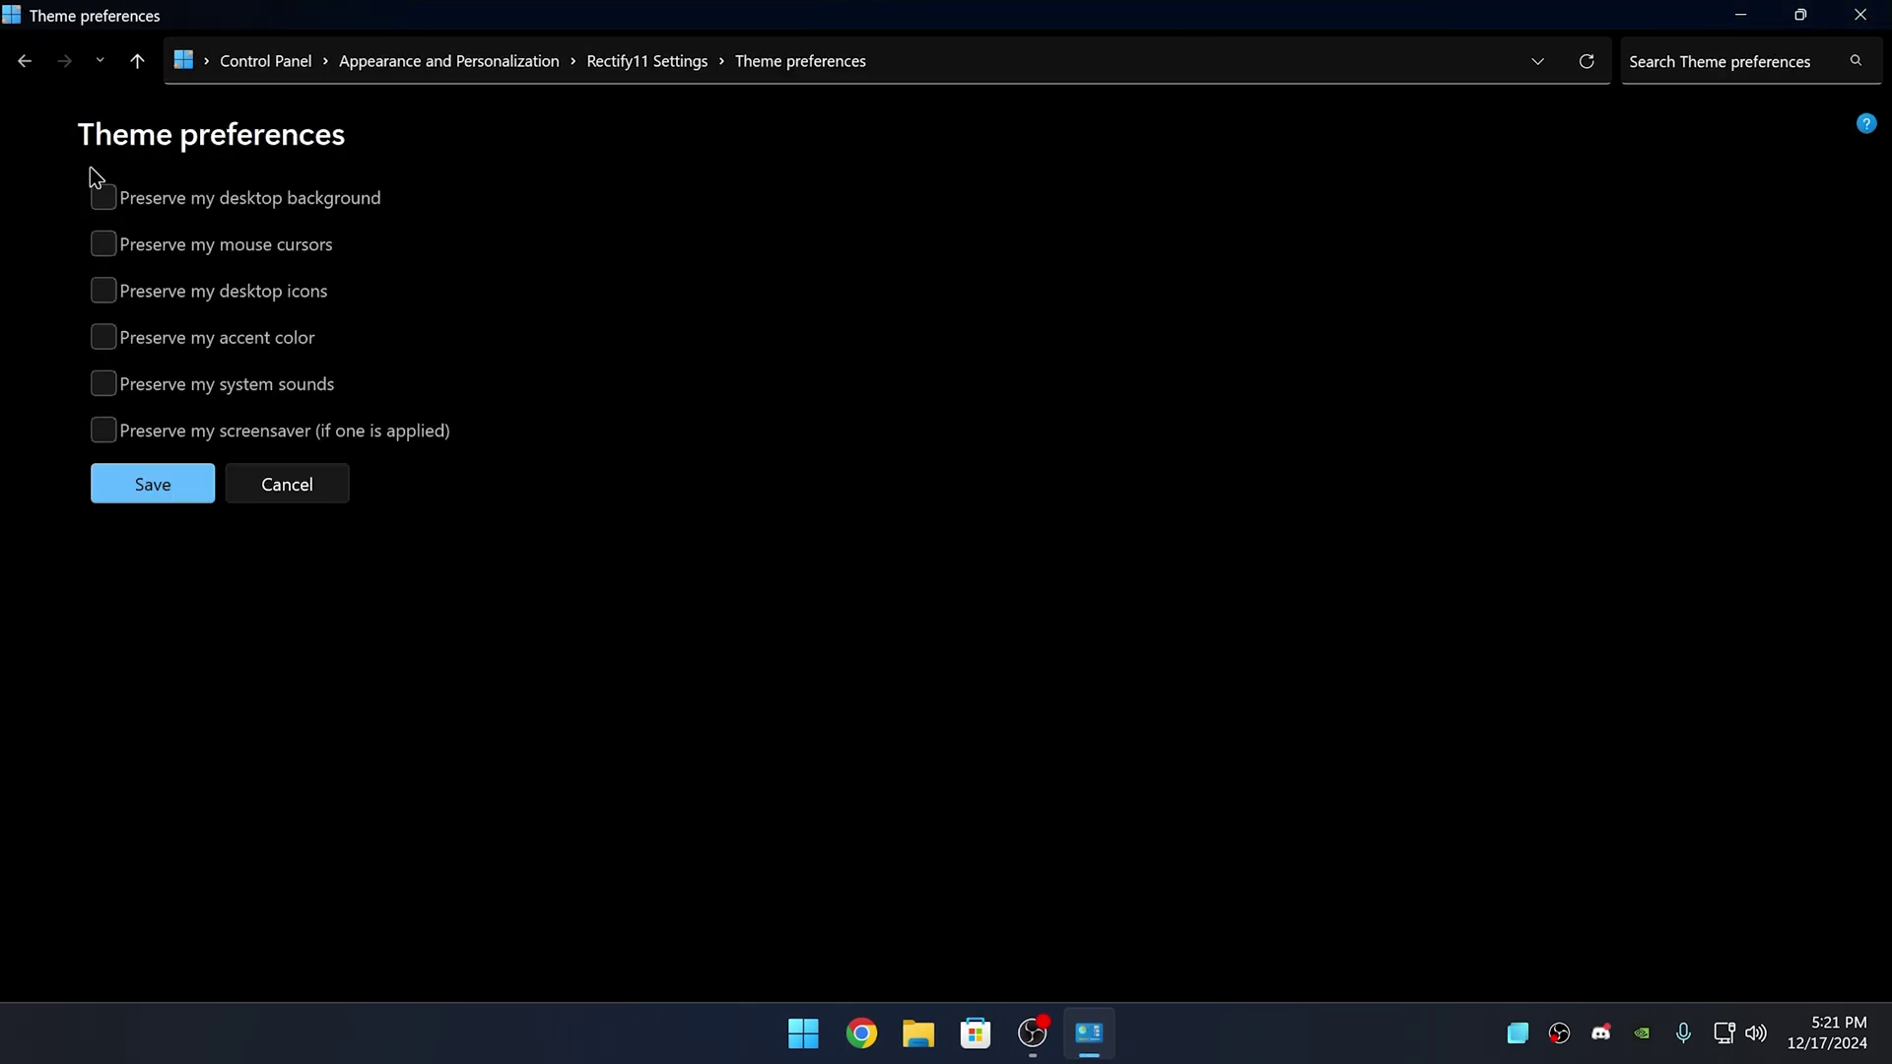
pyautogui.click(258, 488)
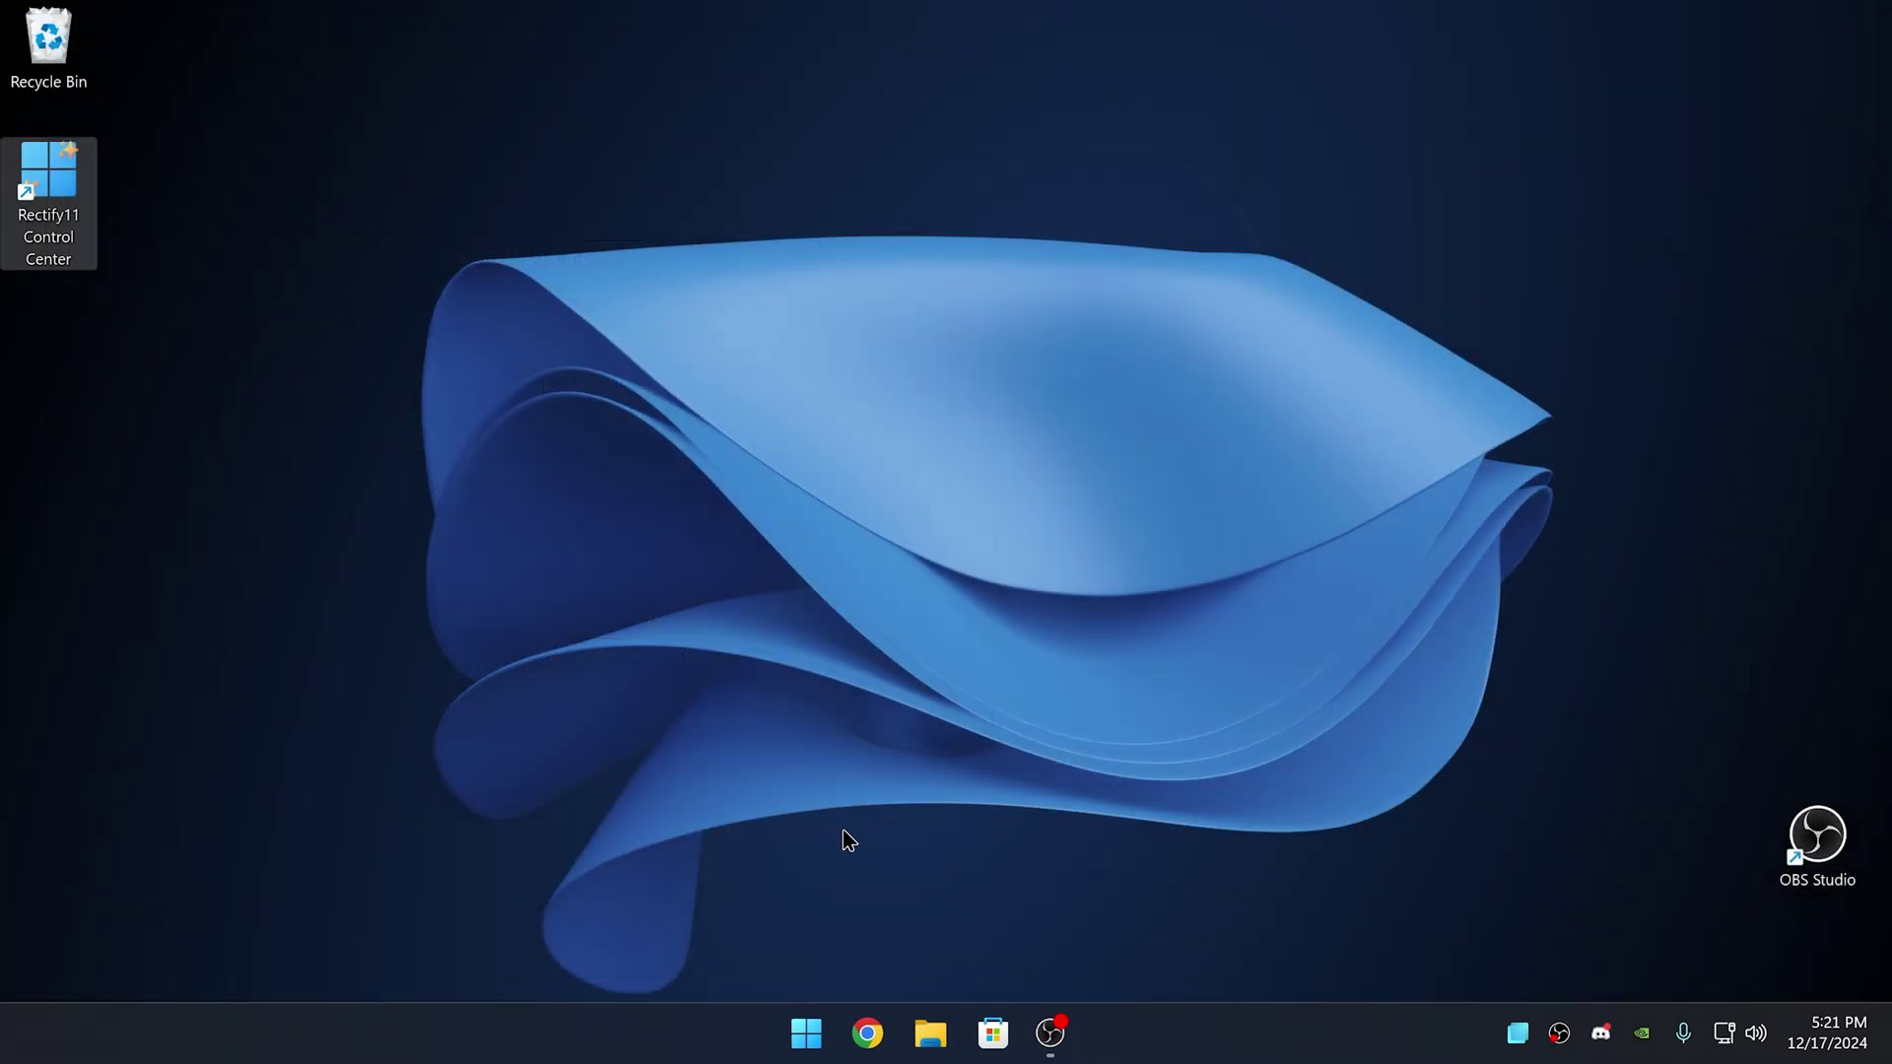
# Step: From Start's All apps list, expand the 8GadgetPack folder and launch Gadgets
pyautogui.moveTo(850, 839); pyautogui.dragTo(683, 979)
pyautogui.press('super')
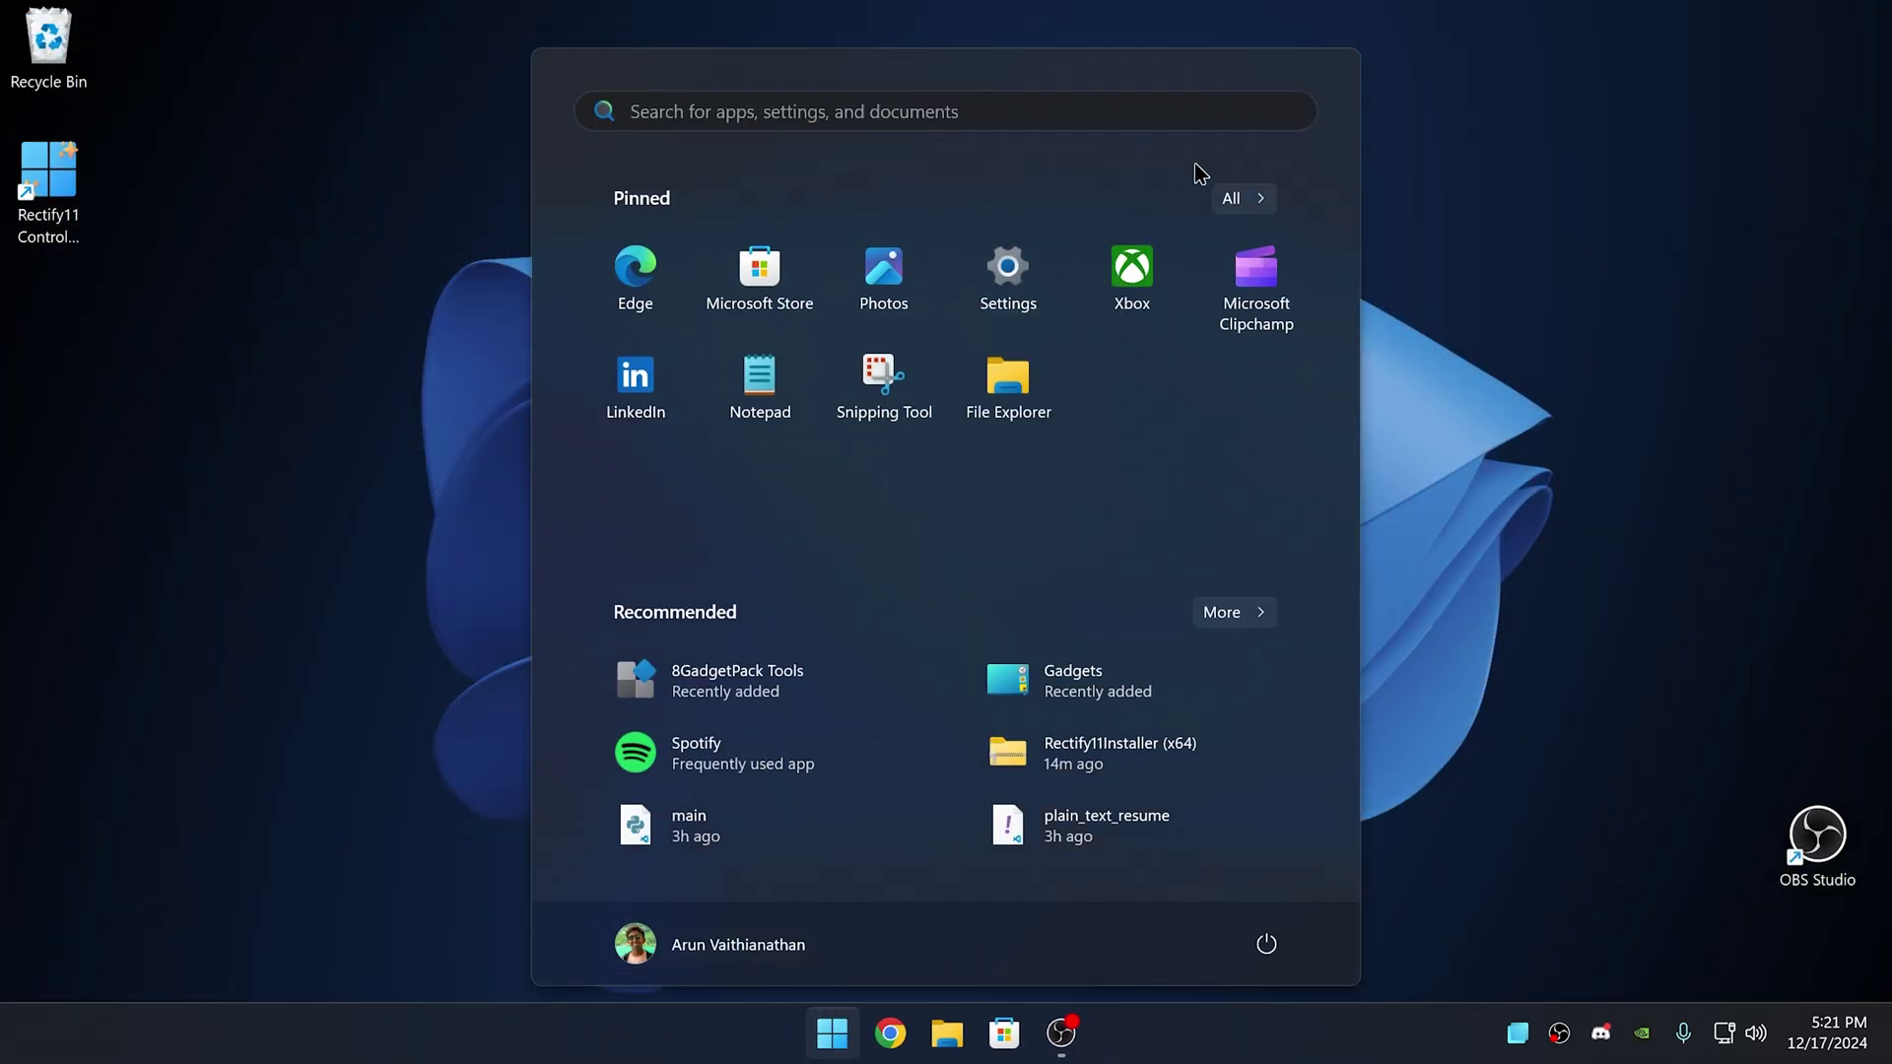
pyautogui.click(1237, 198)
pyautogui.click(867, 325)
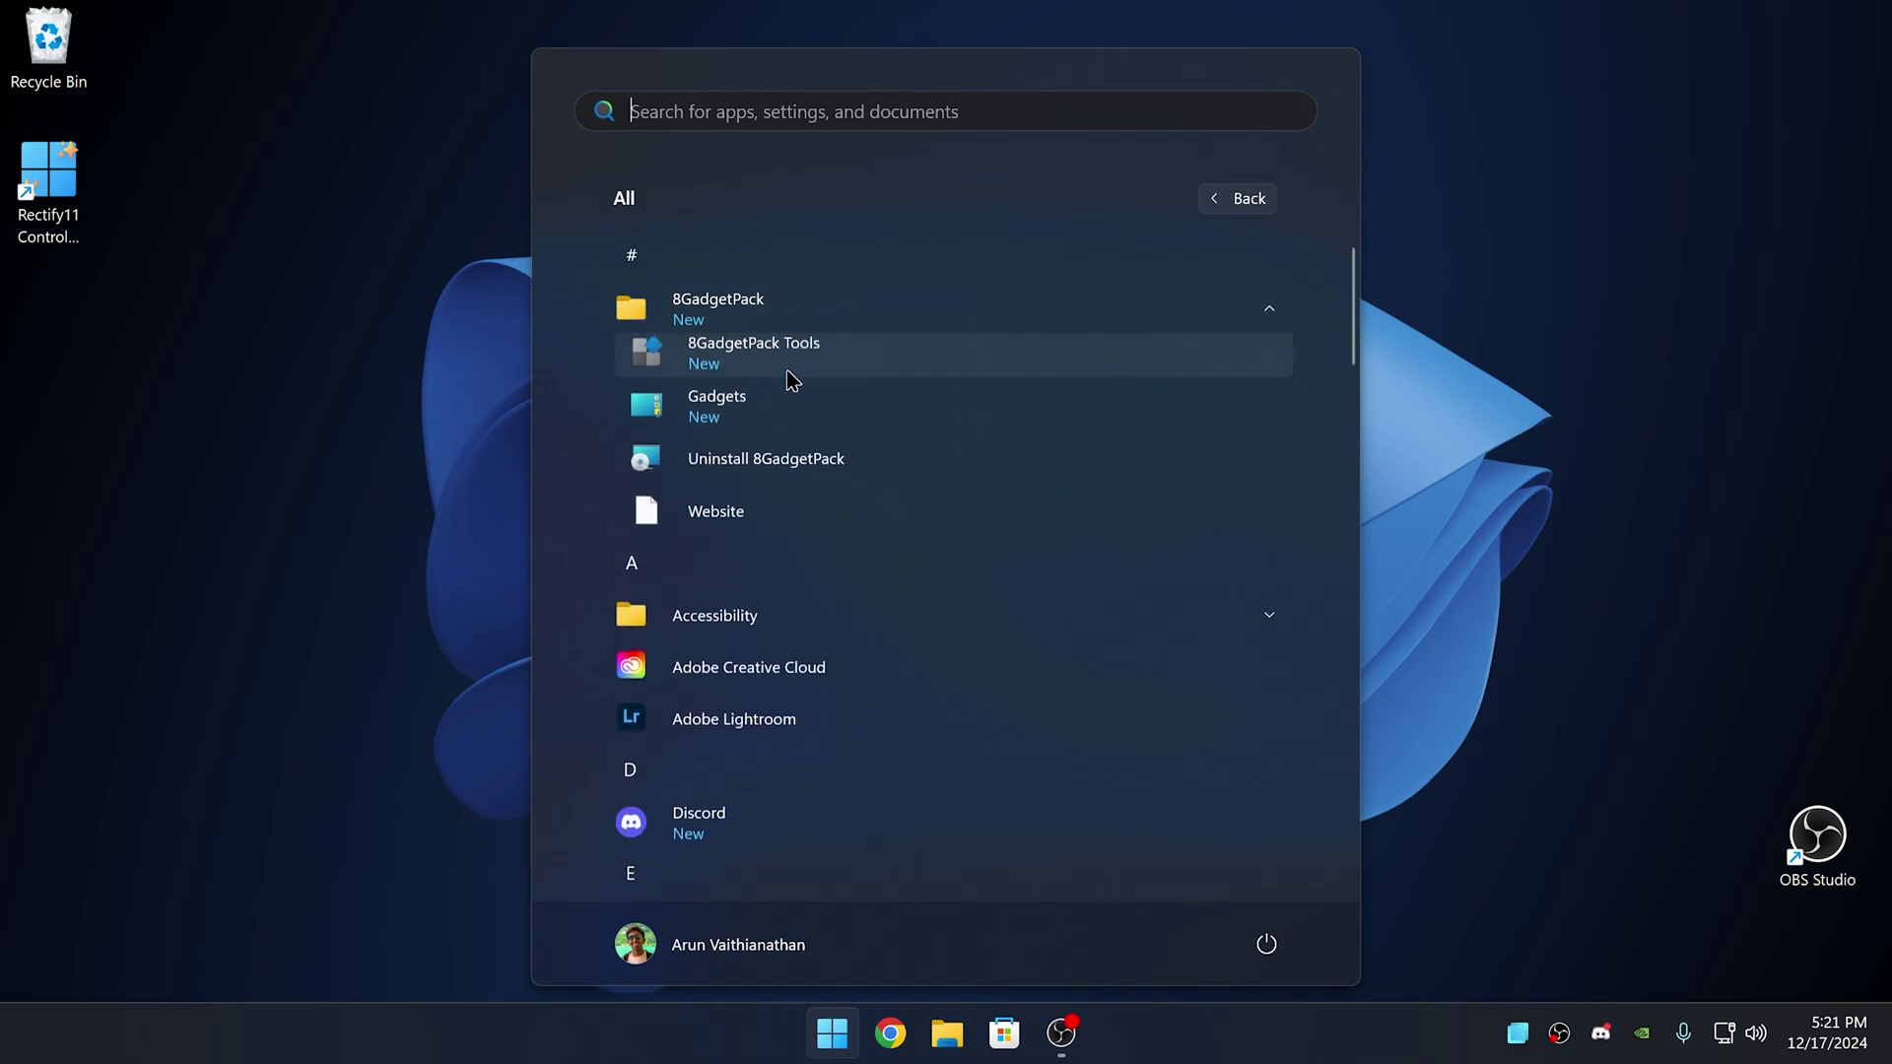
pyautogui.rightClick(724, 404)
pyautogui.click(685, 434)
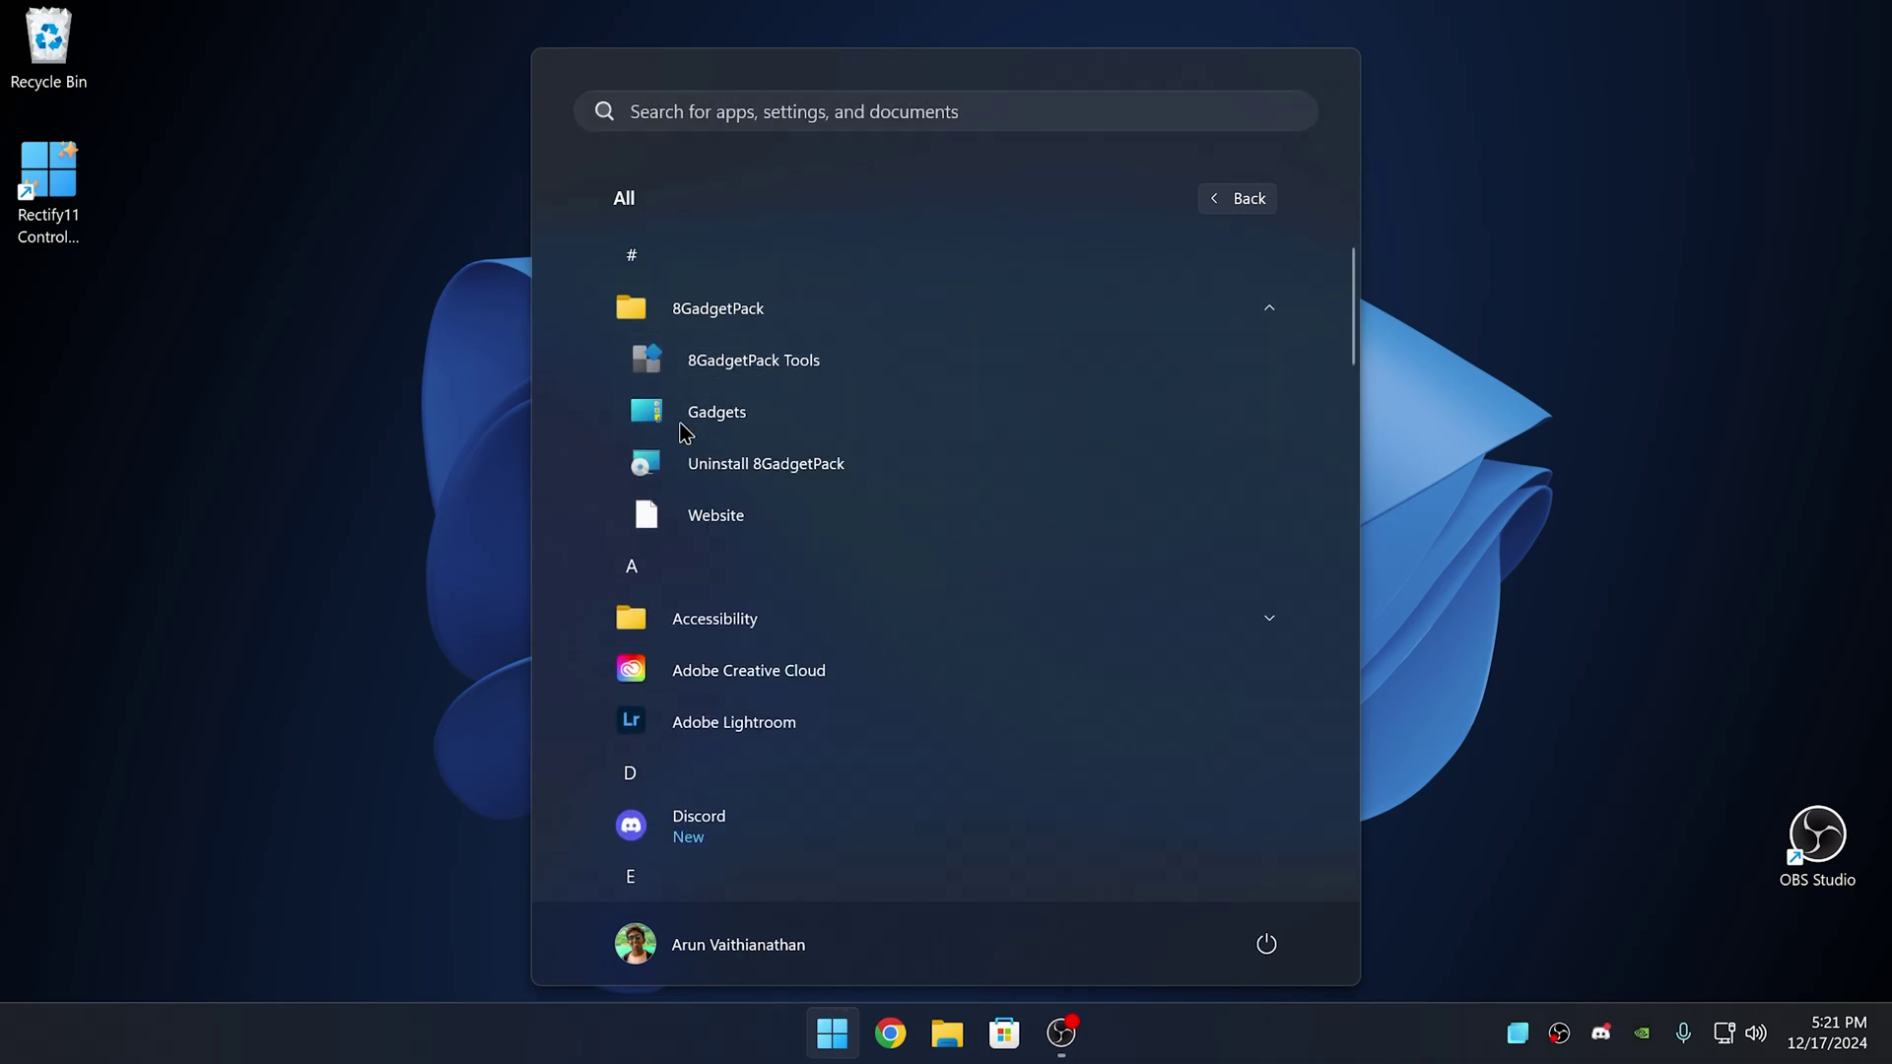
pyautogui.click(687, 412)
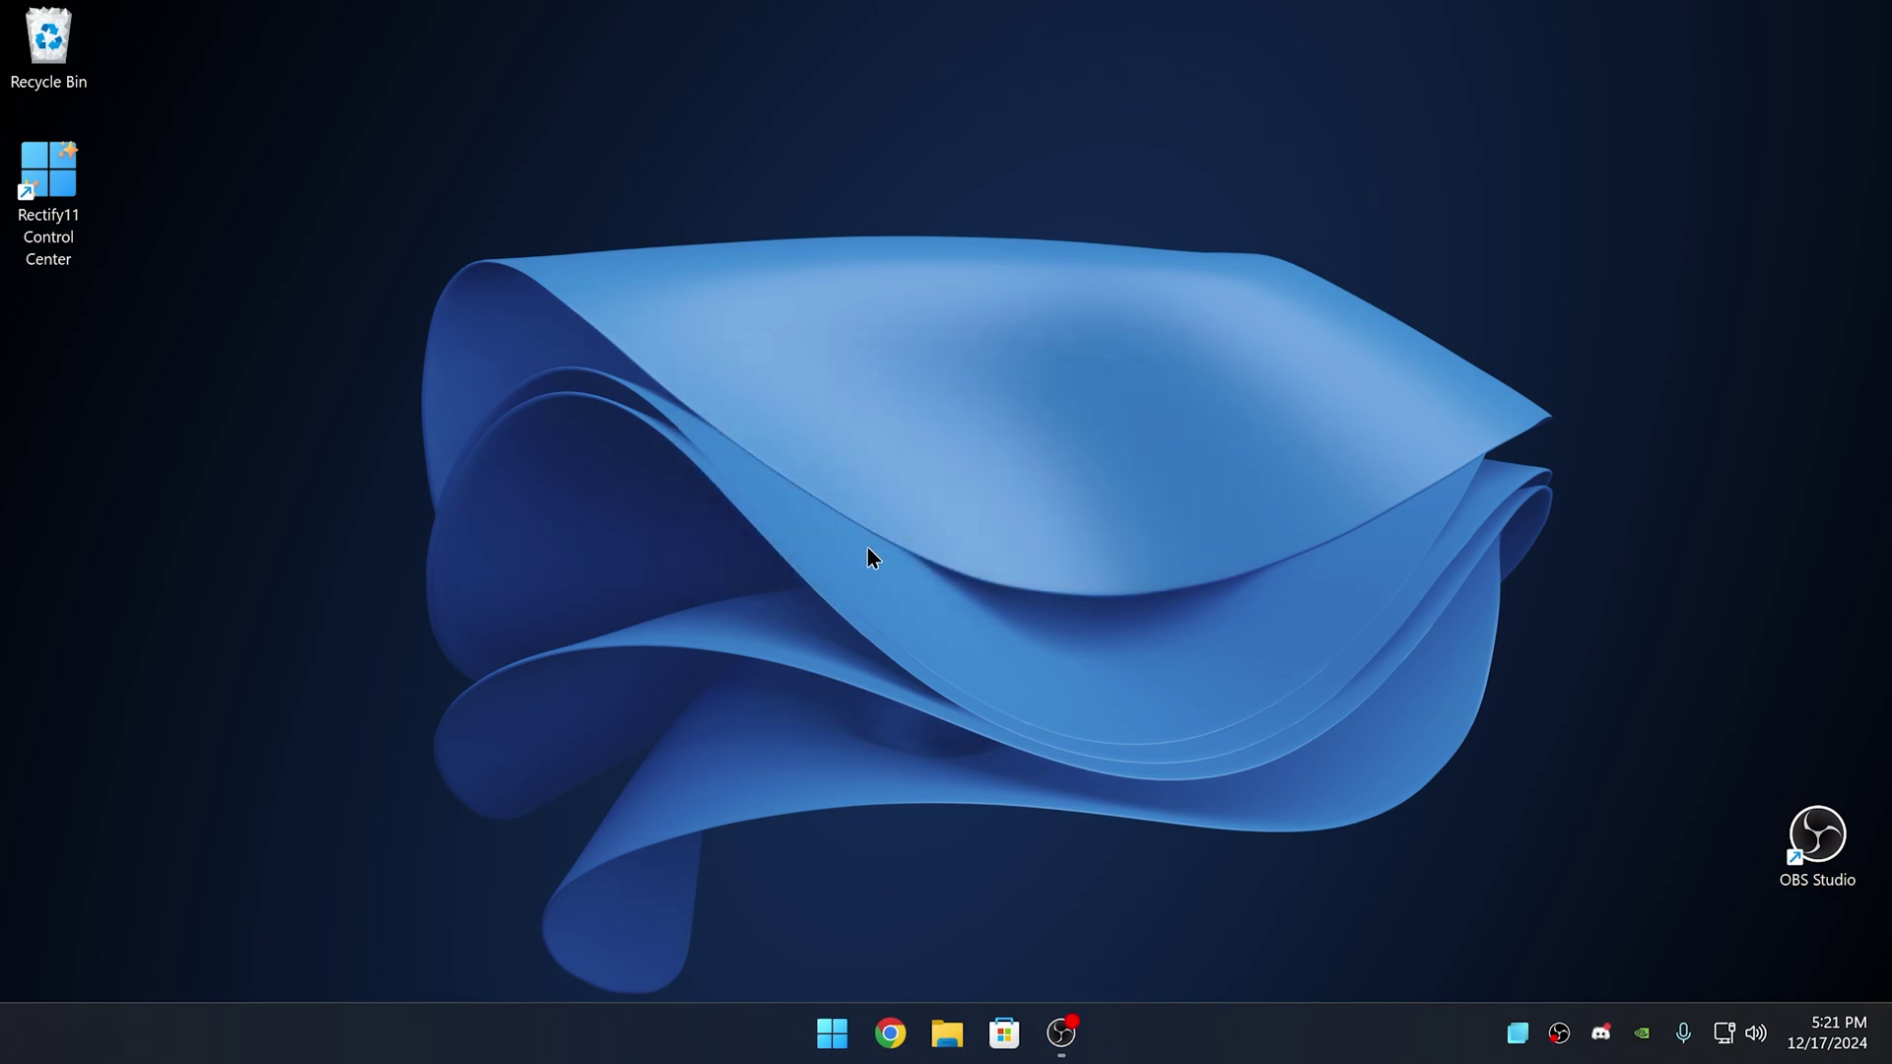
# Step: Open File Explorer from Start, then reposition it and make it narrower
pyautogui.click(833, 1035)
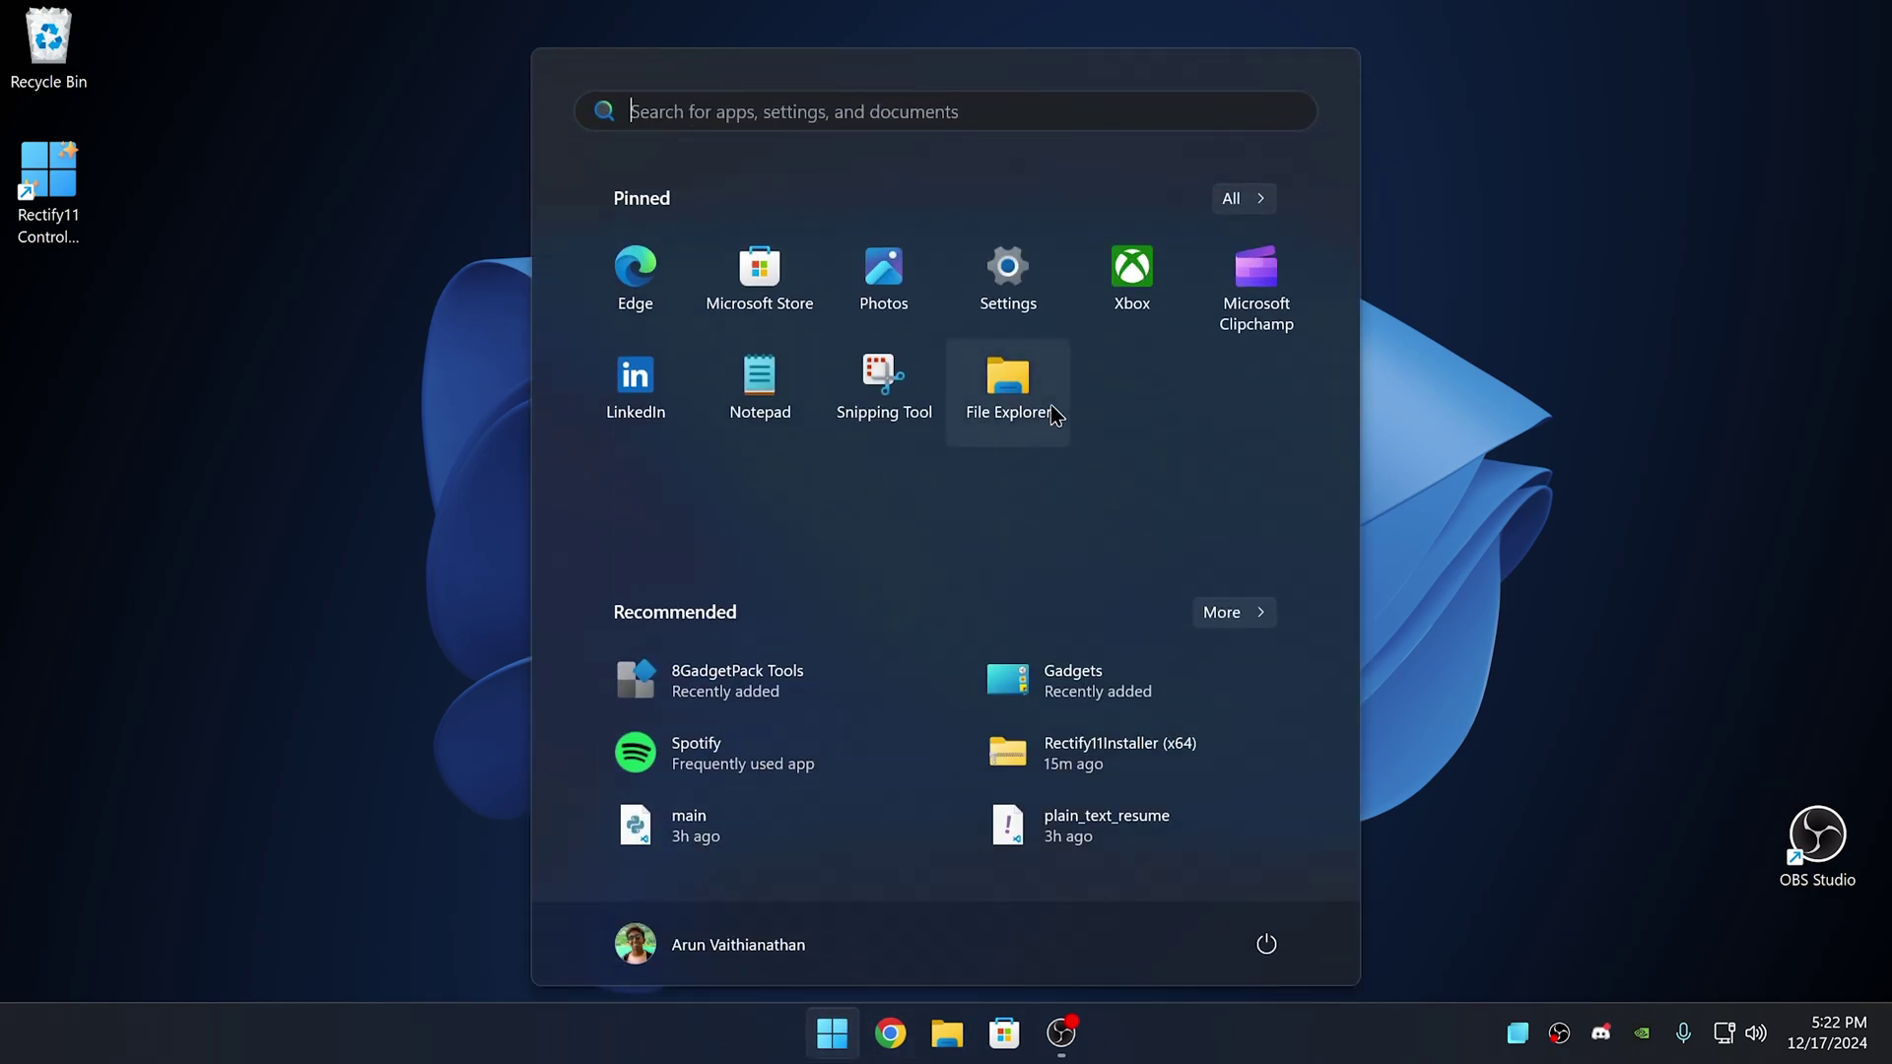
pyautogui.click(1001, 410)
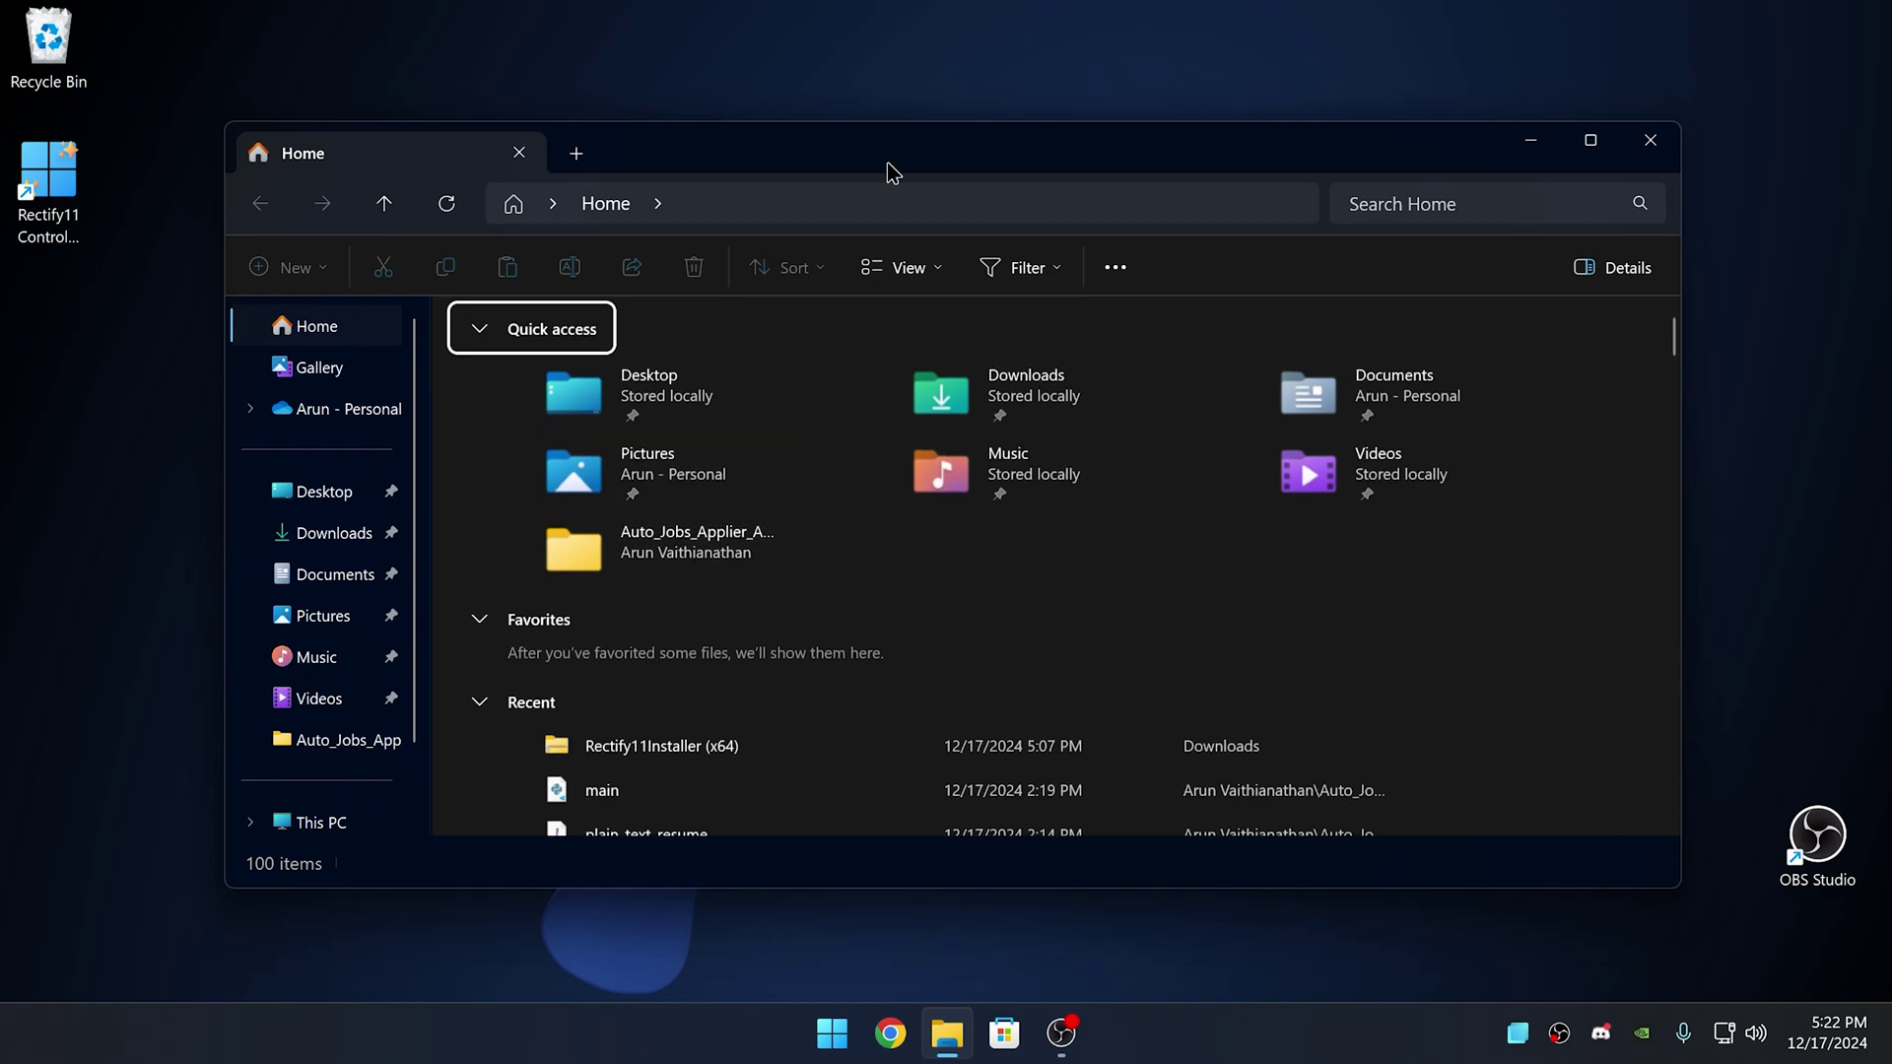
pyautogui.moveTo(892, 146)
pyautogui.mouseDown()
pyautogui.moveTo(814, 240)
pyautogui.moveTo(896, 146)
pyautogui.mouseUp()
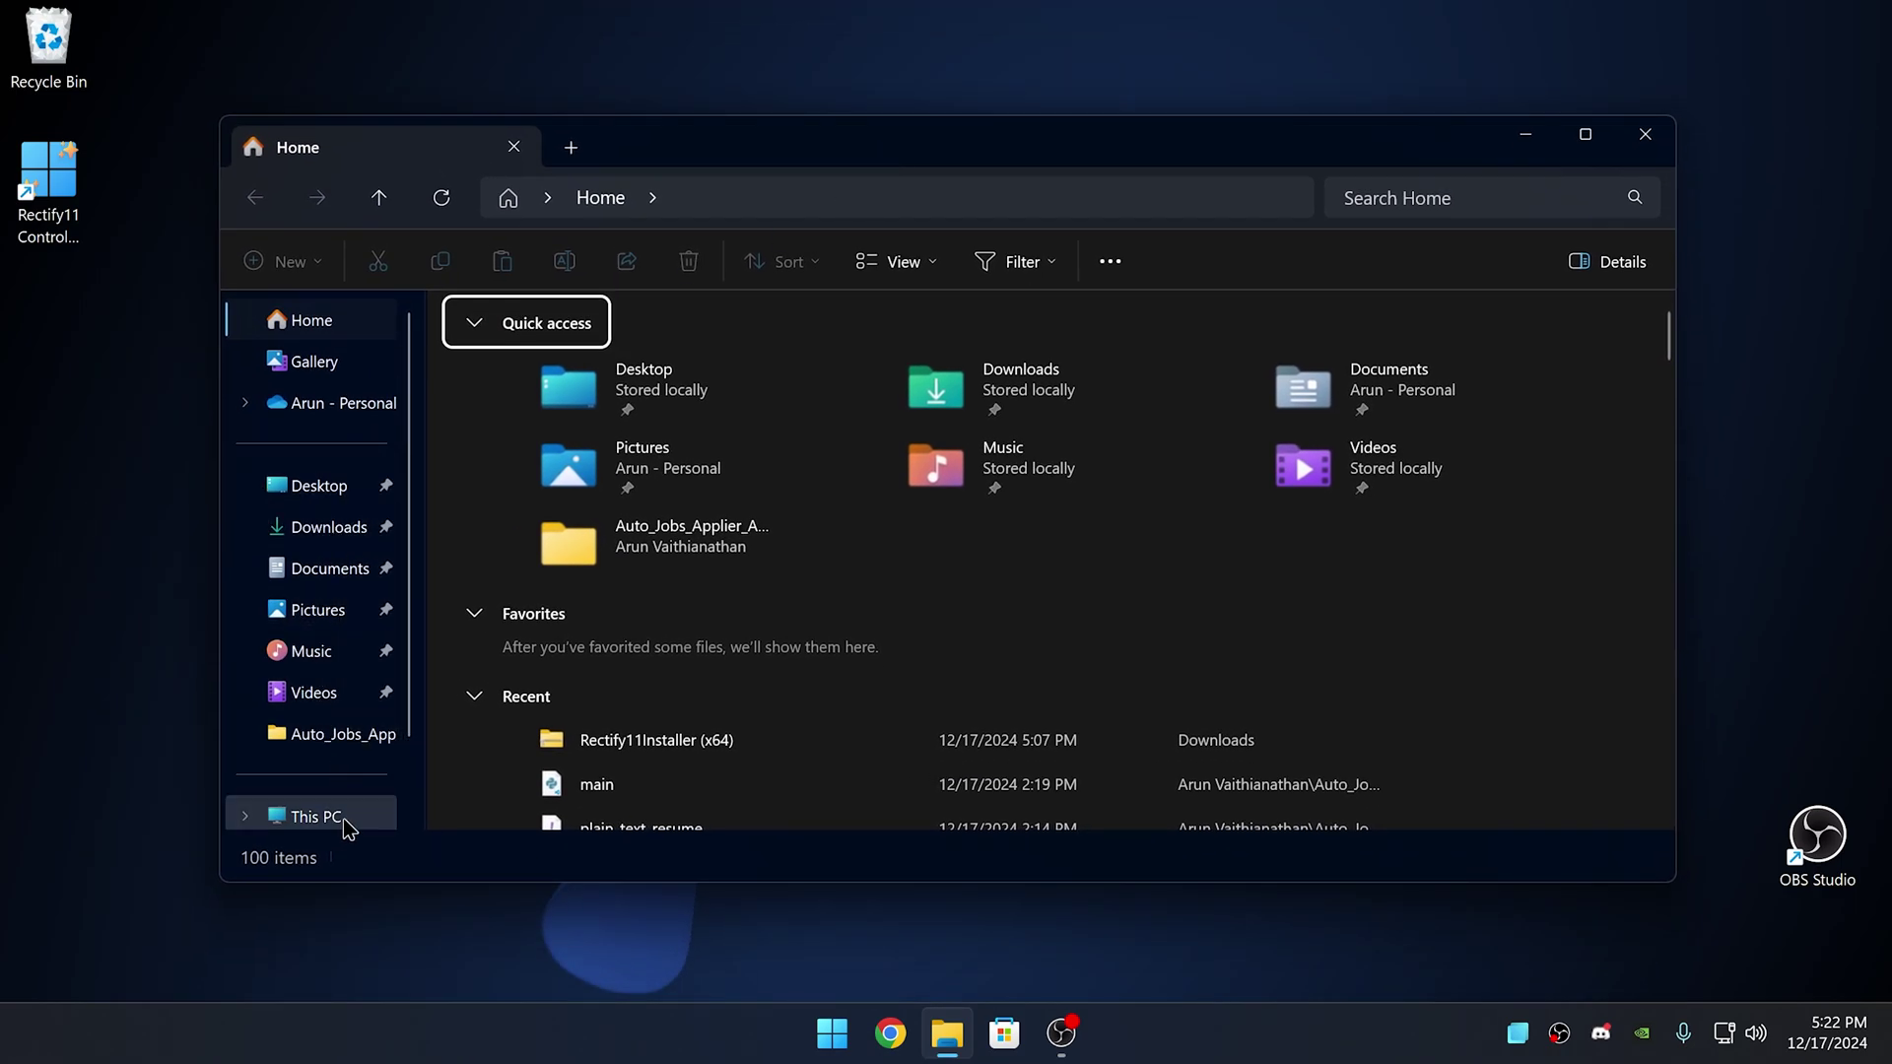
pyautogui.moveTo(223, 883); pyautogui.dragTo(412, 873)
# Step: Launch Gadgets from the desktop context menu, minimizing and then restoring File Explorer
pyautogui.rightClick(179, 816)
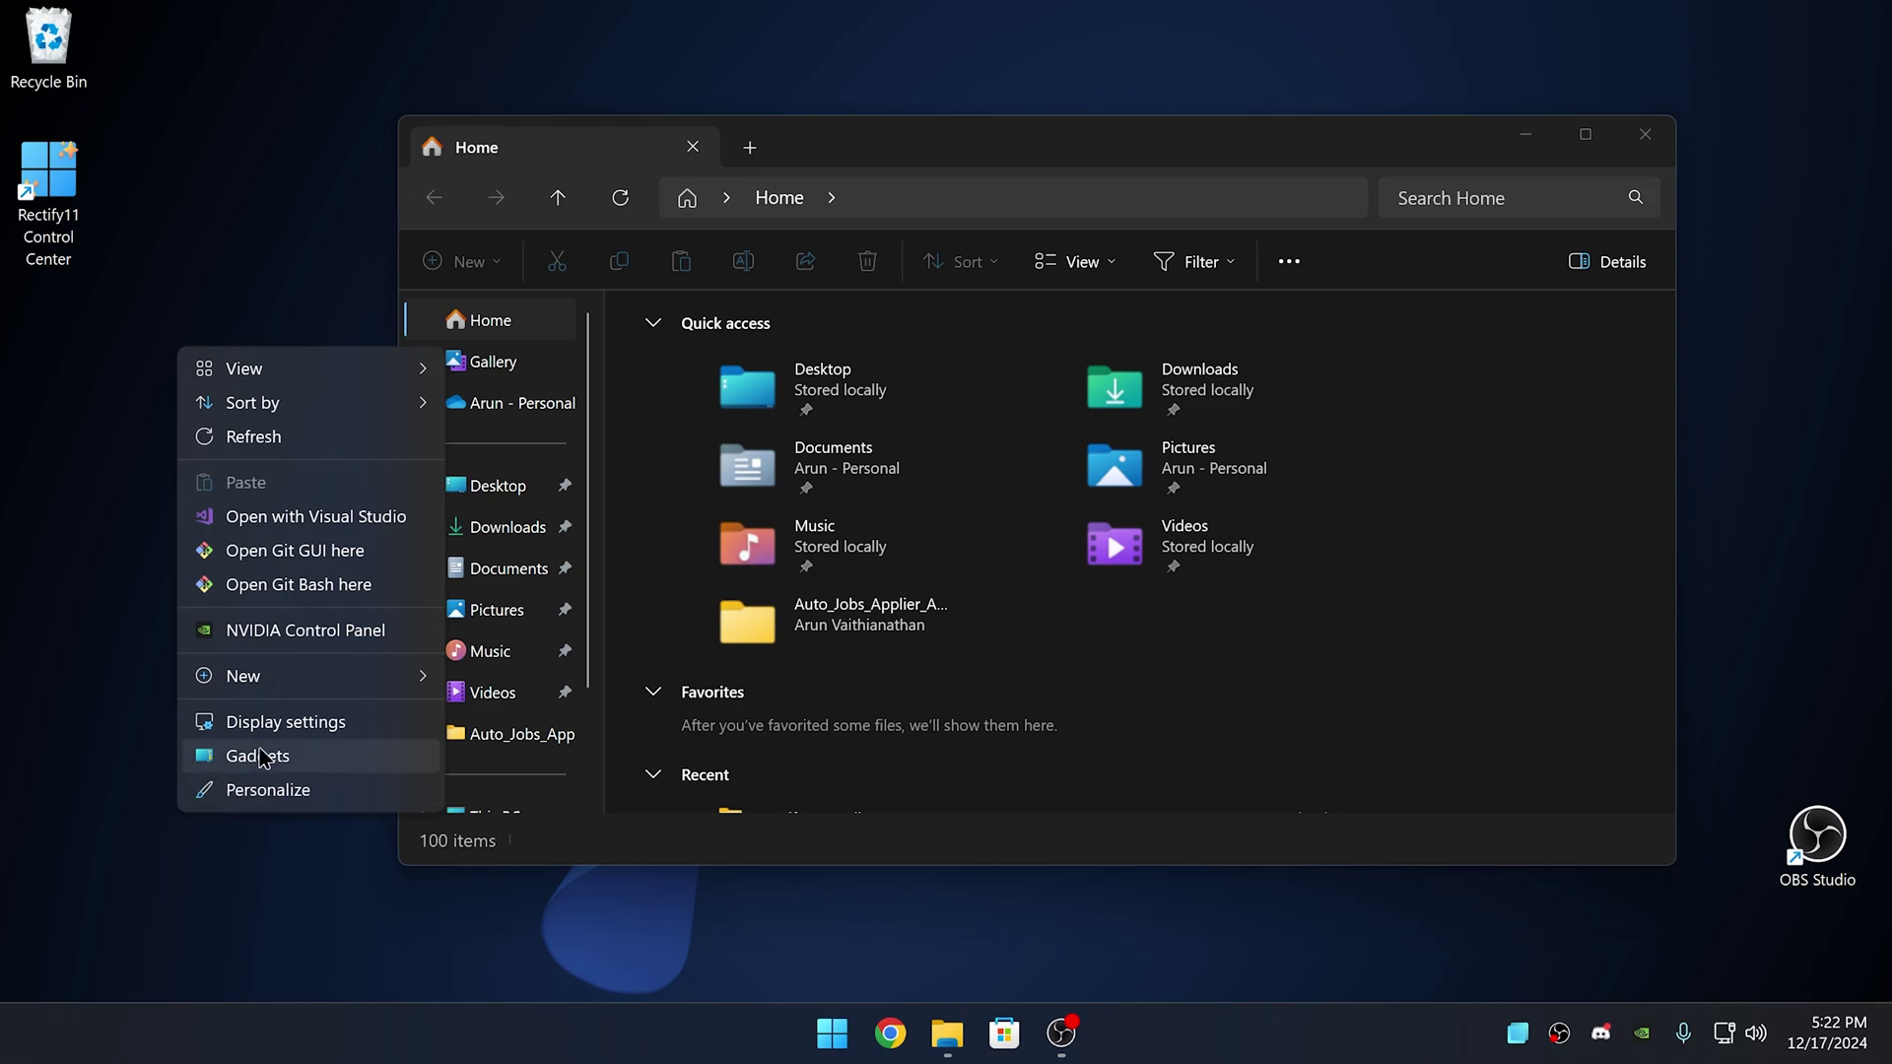
pyautogui.moveTo(335, 404)
pyautogui.click(344, 766)
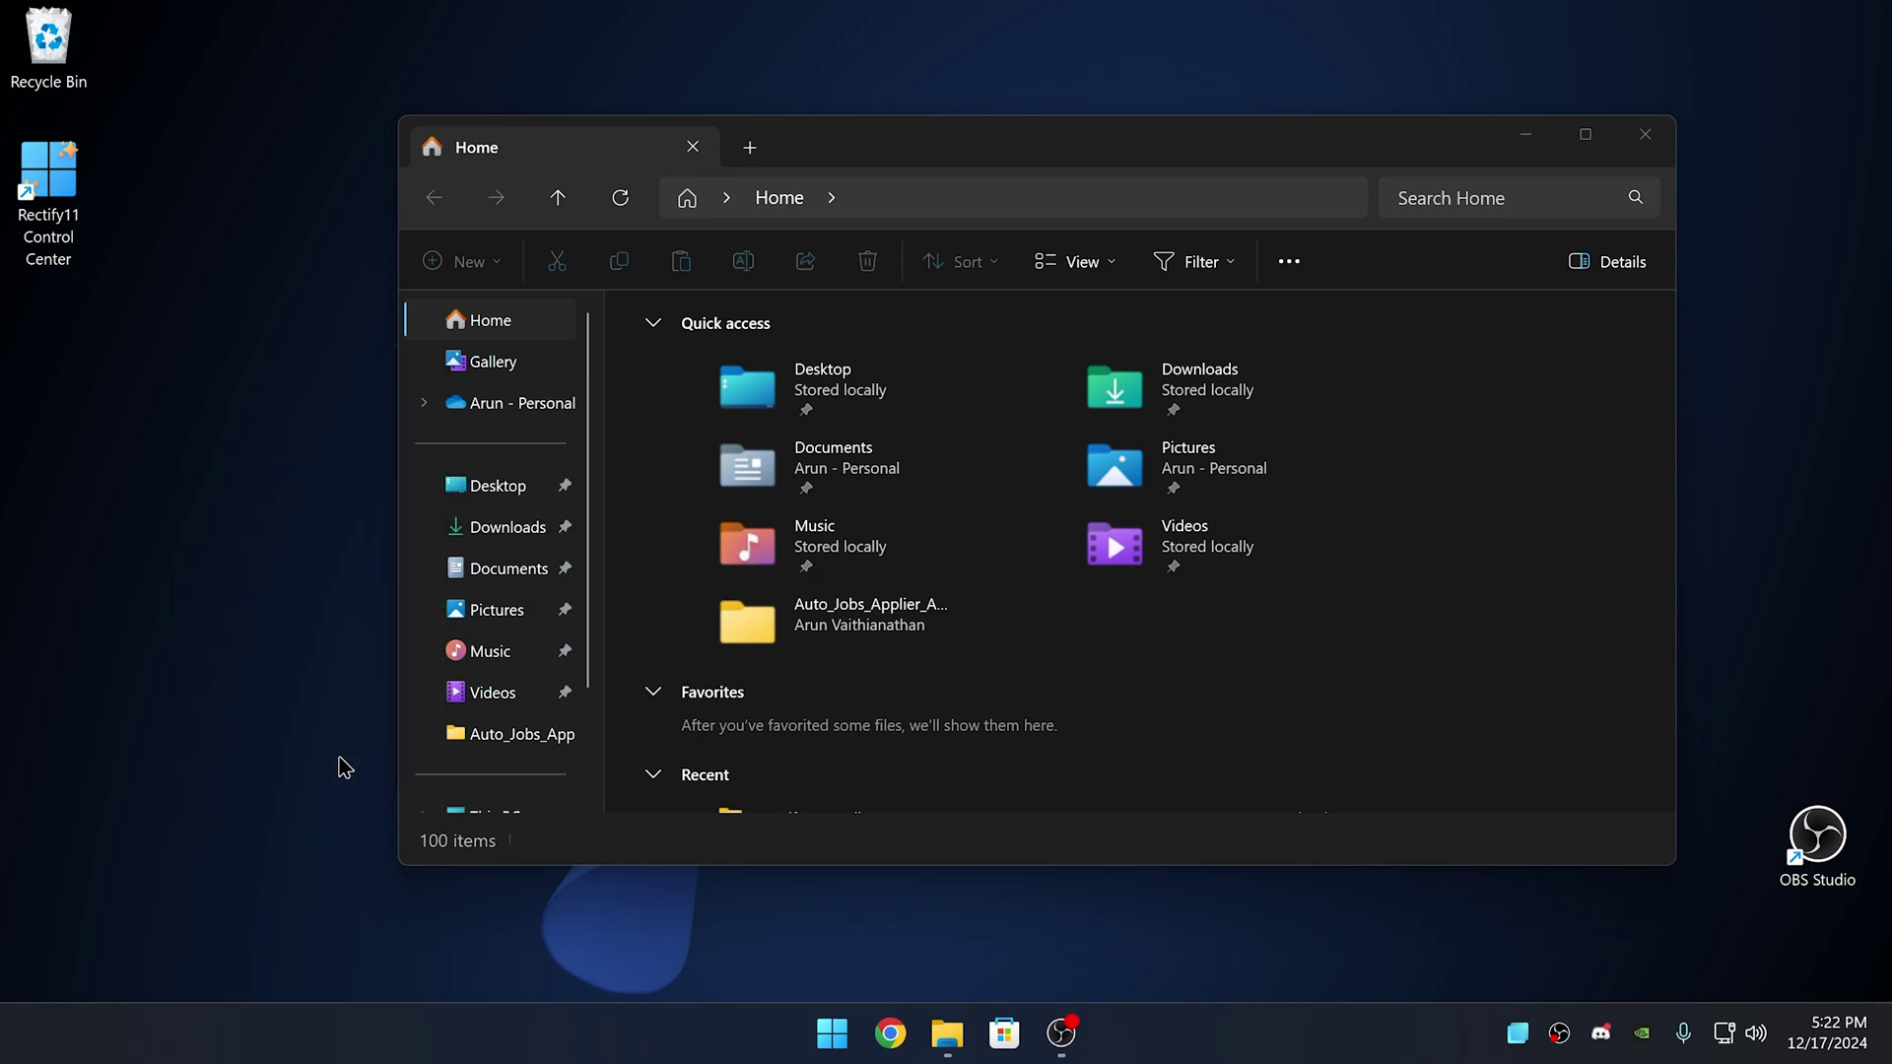
pyautogui.click(1526, 134)
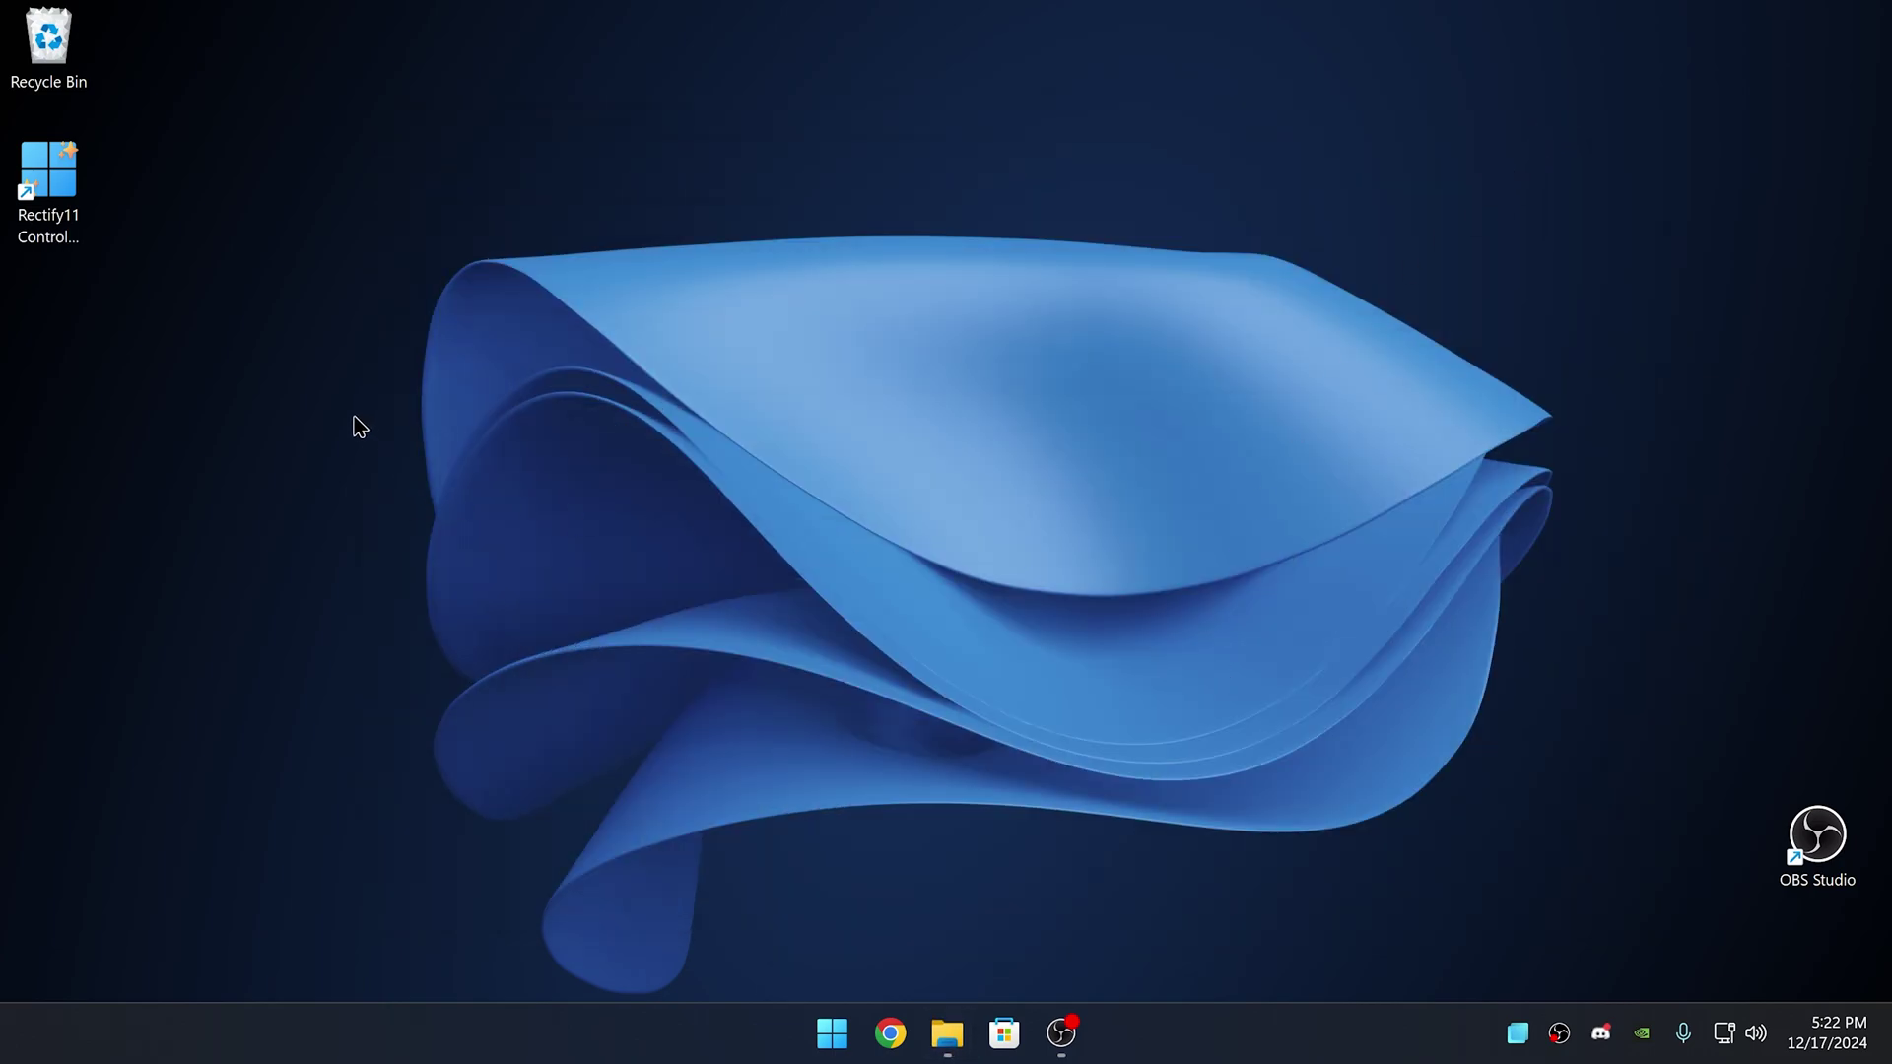
pyautogui.rightClick(359, 426)
pyautogui.click(525, 852)
pyautogui.click(940, 1048)
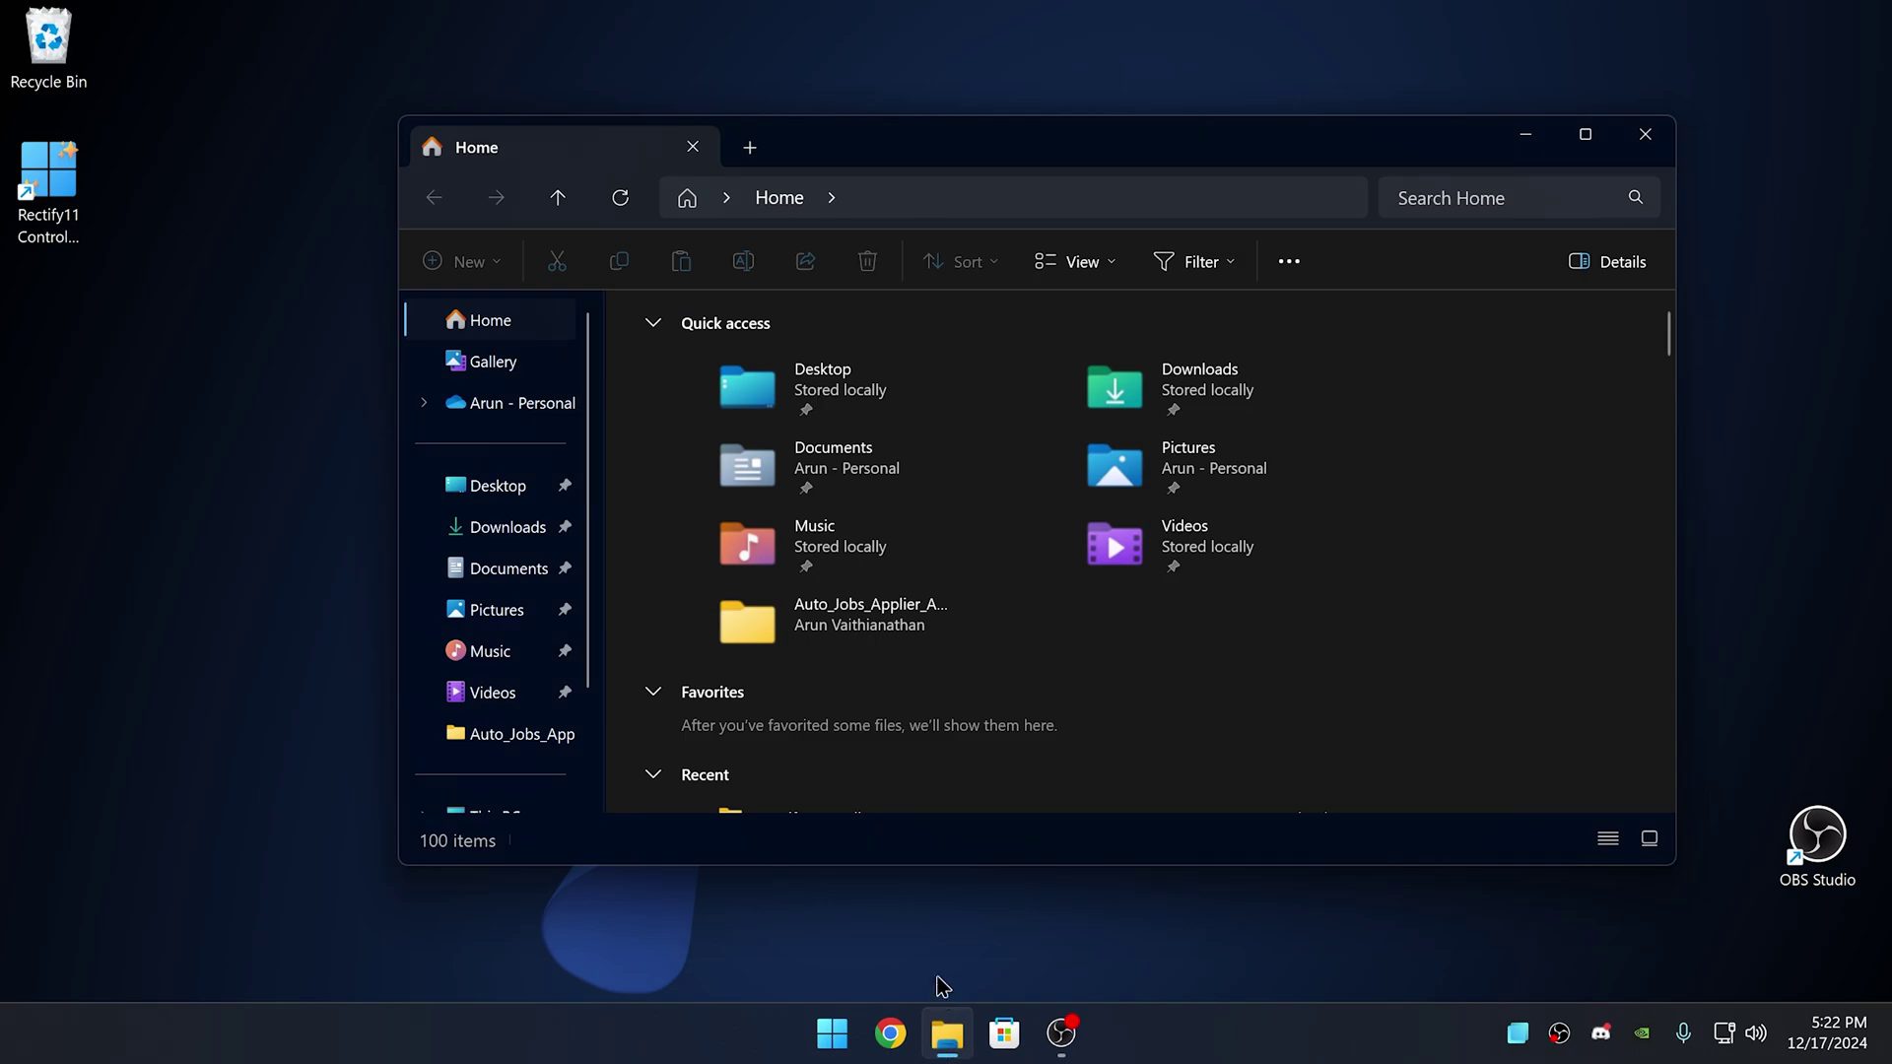
# Step: Apply the red-flower theme in Personalization settings and close Settings
pyautogui.rightClick(289, 762)
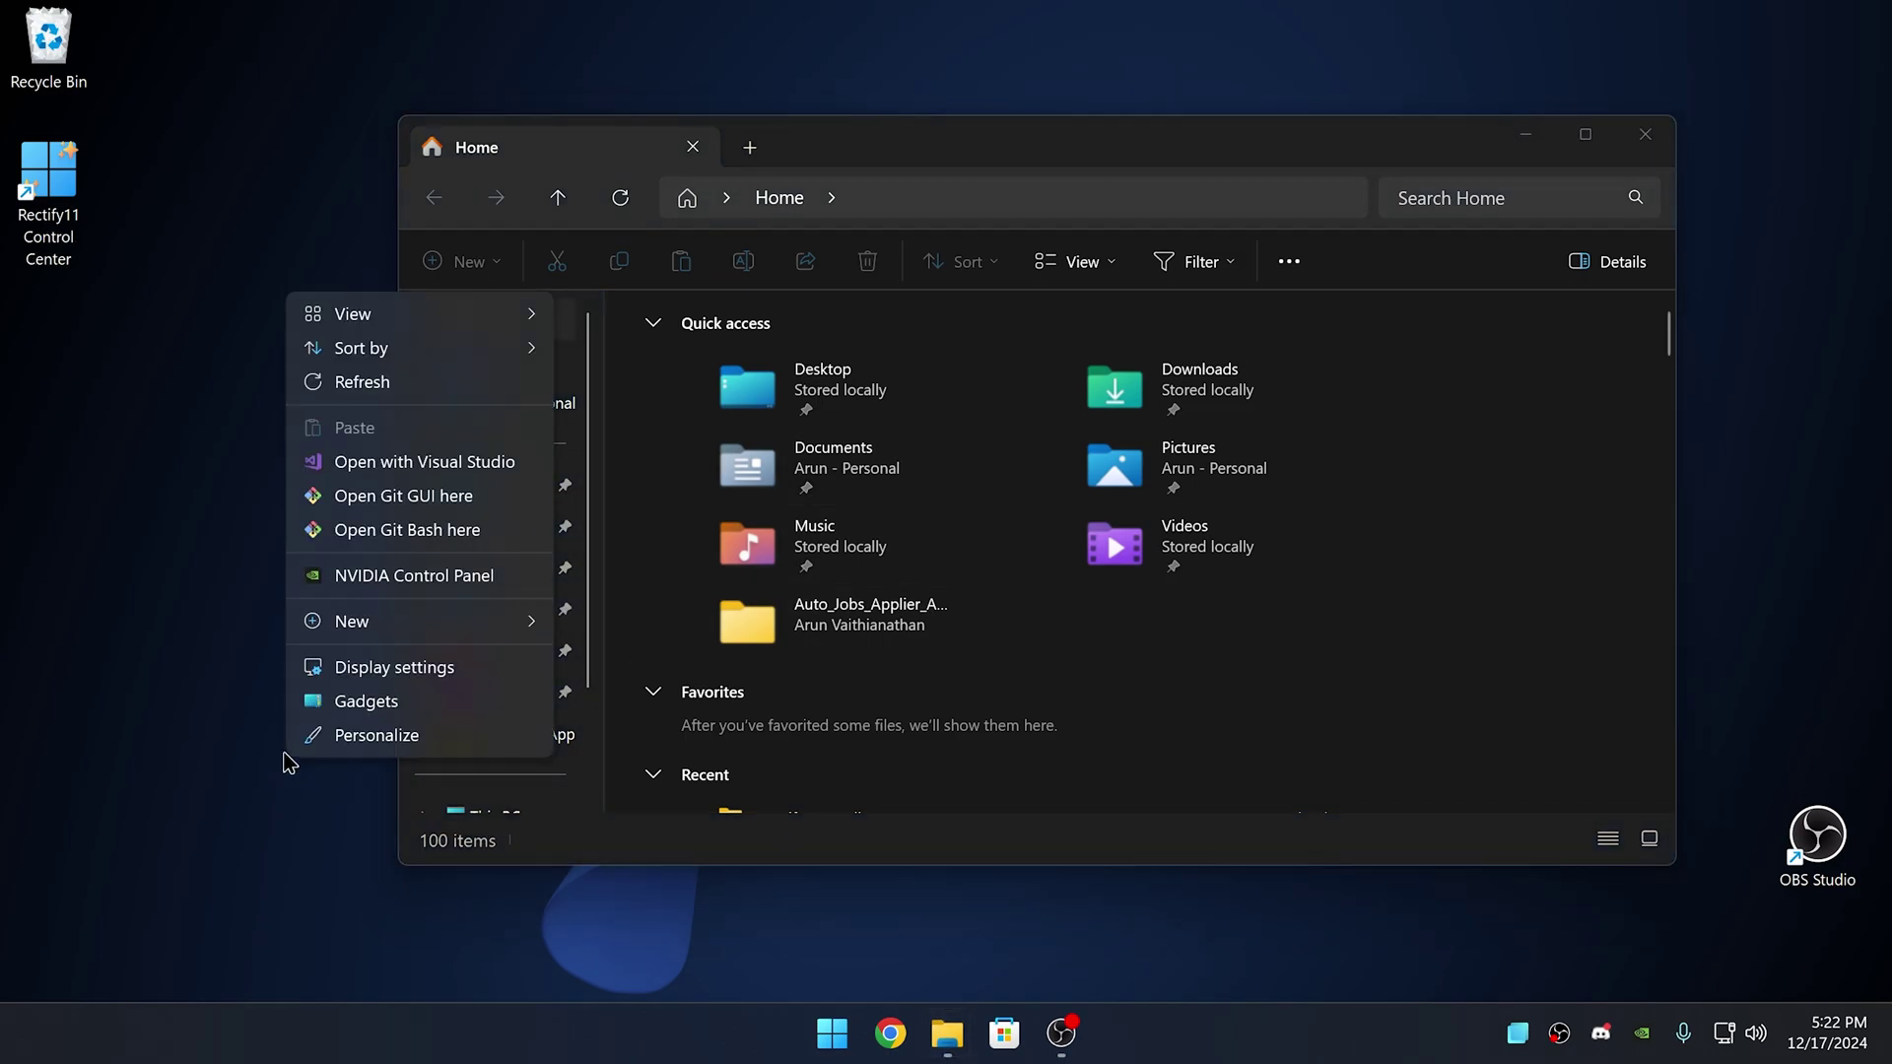
pyautogui.click(325, 735)
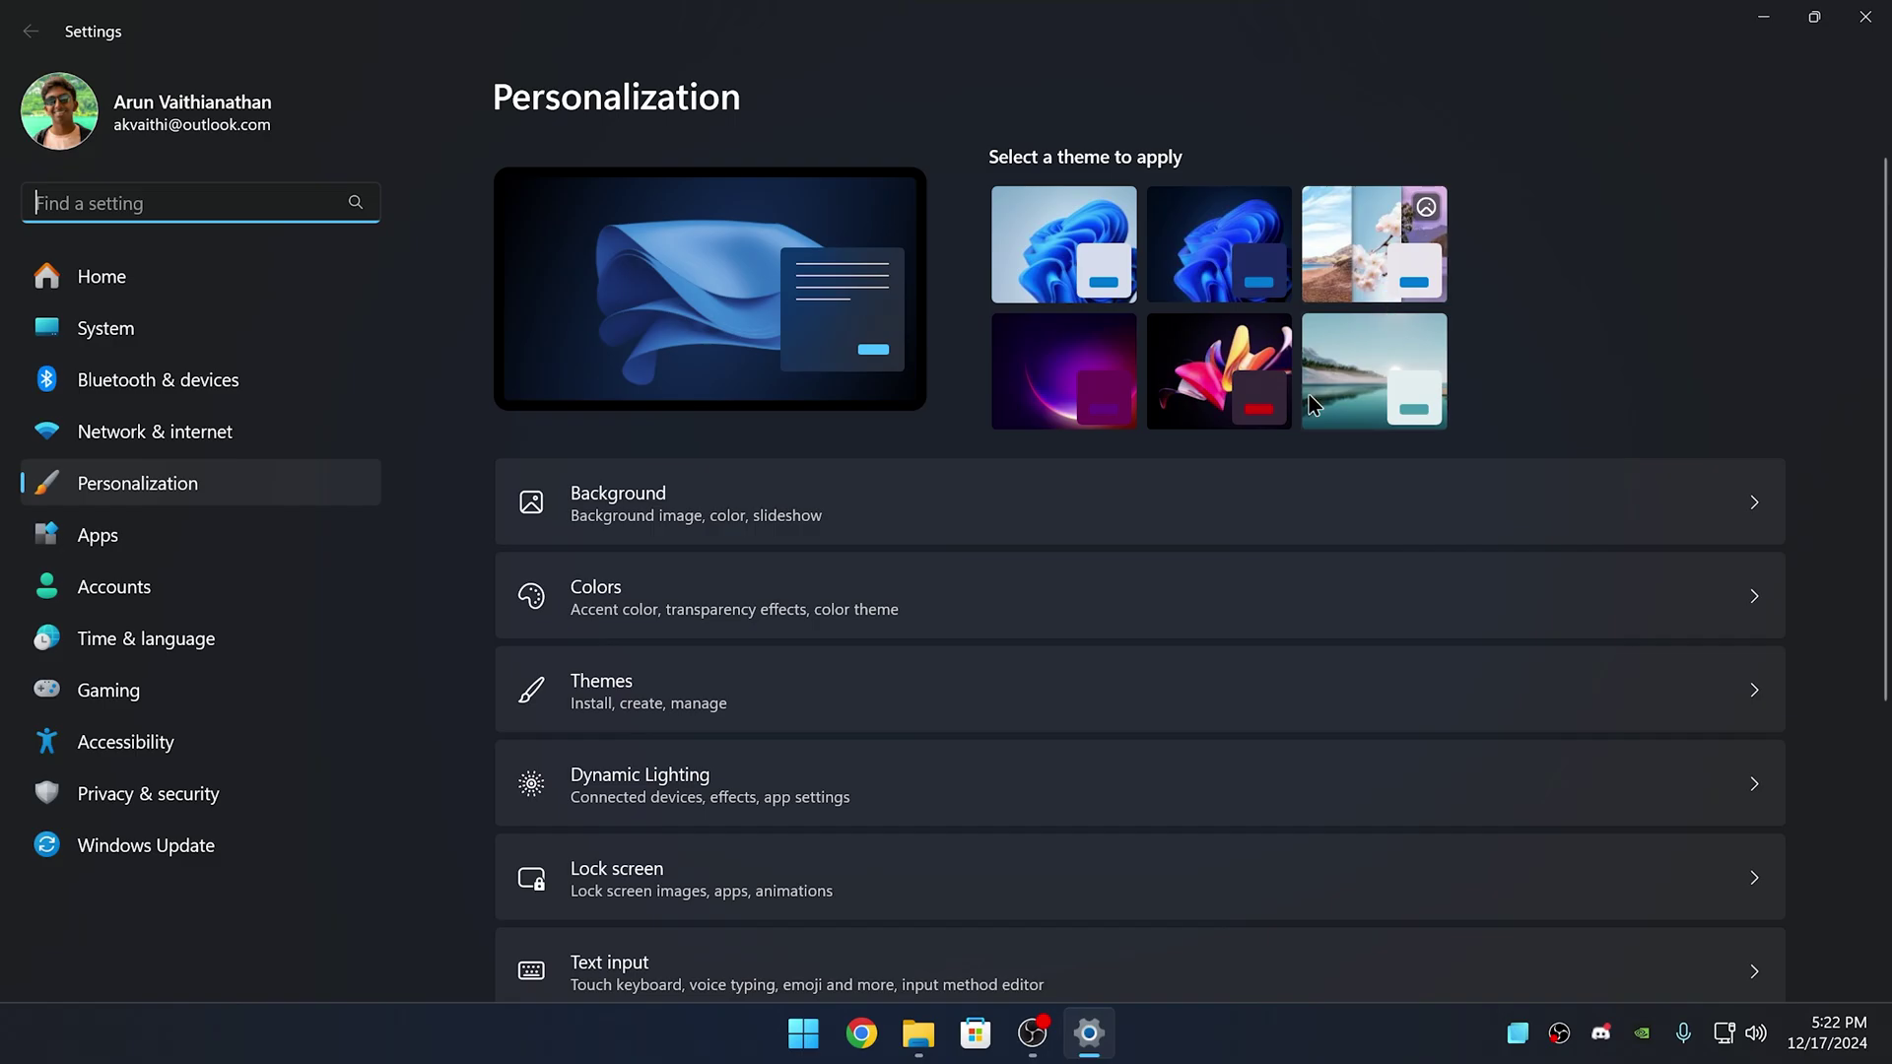
pyautogui.click(1227, 425)
pyautogui.click(1865, 17)
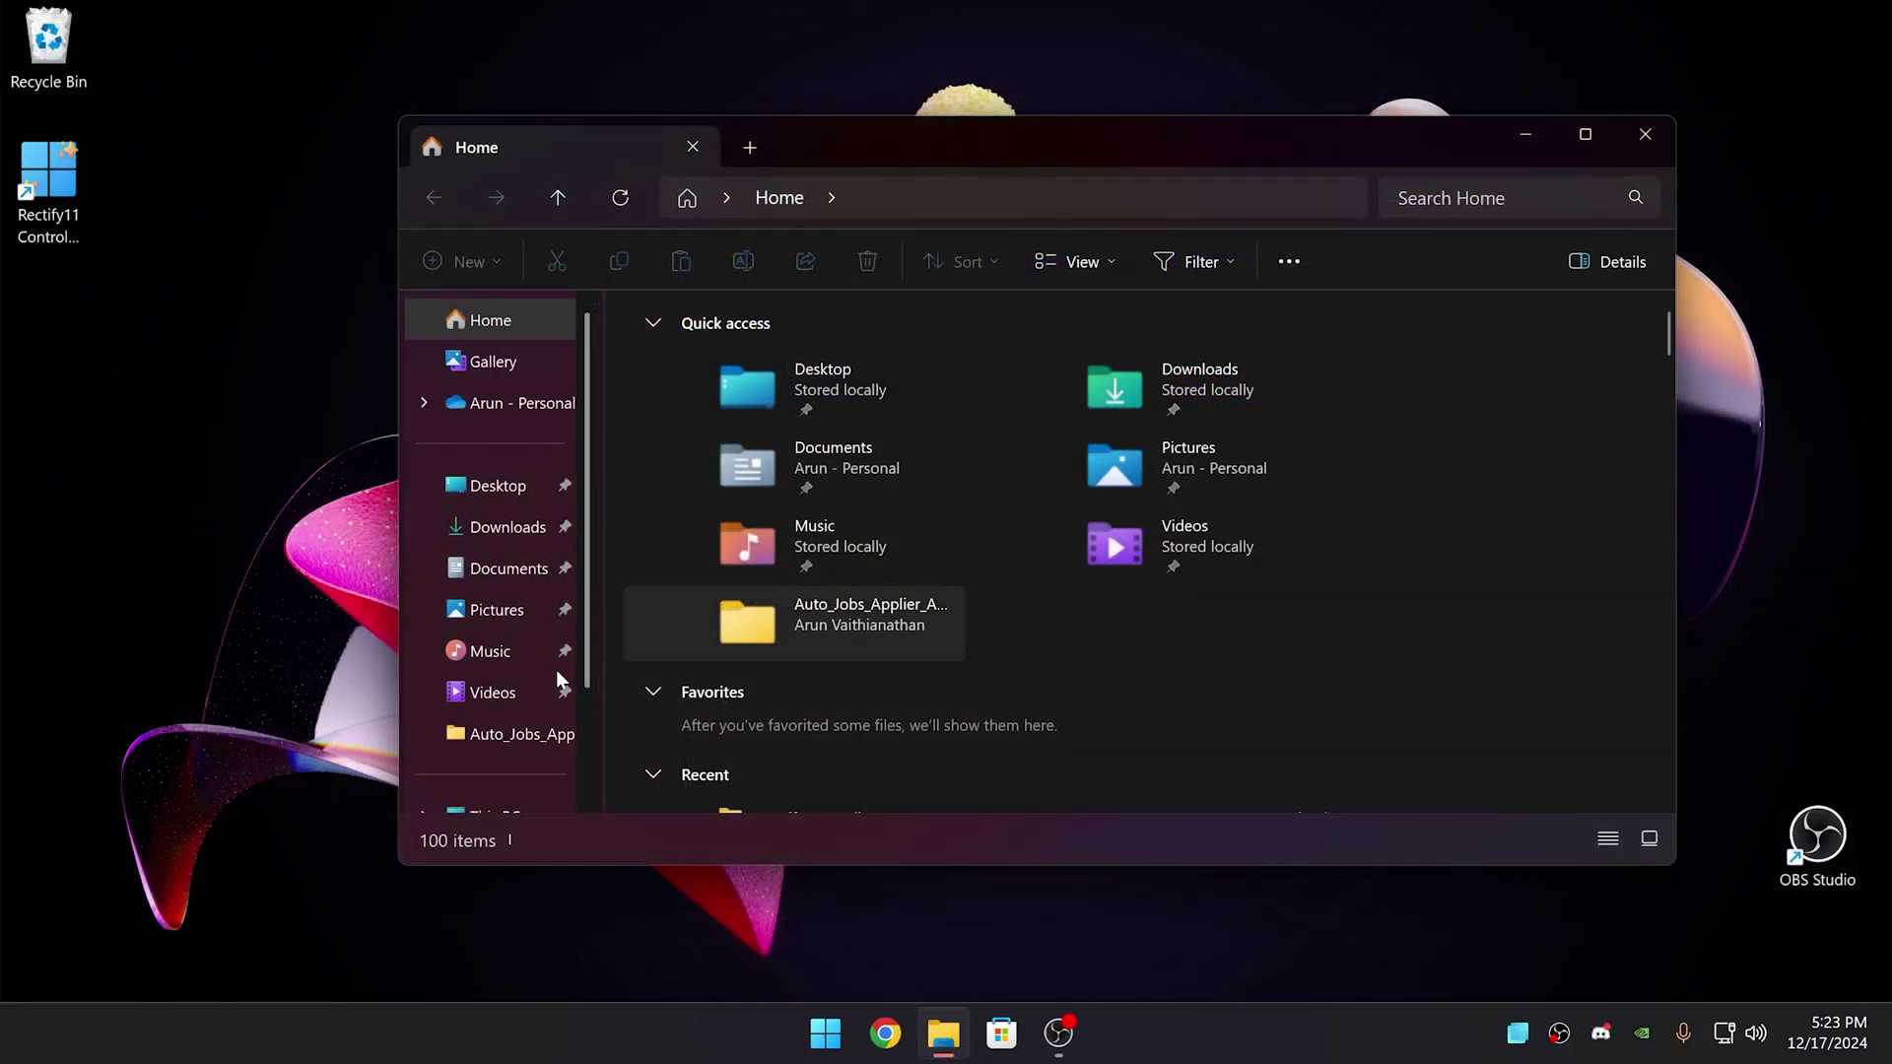
# Step: Open the Downloads folder, widen the navigation pane and make the Explorer window taller
pyautogui.moveTo(892, 151); pyautogui.dragTo(908, 205)
pyautogui.scroll(-8, 804, 599)
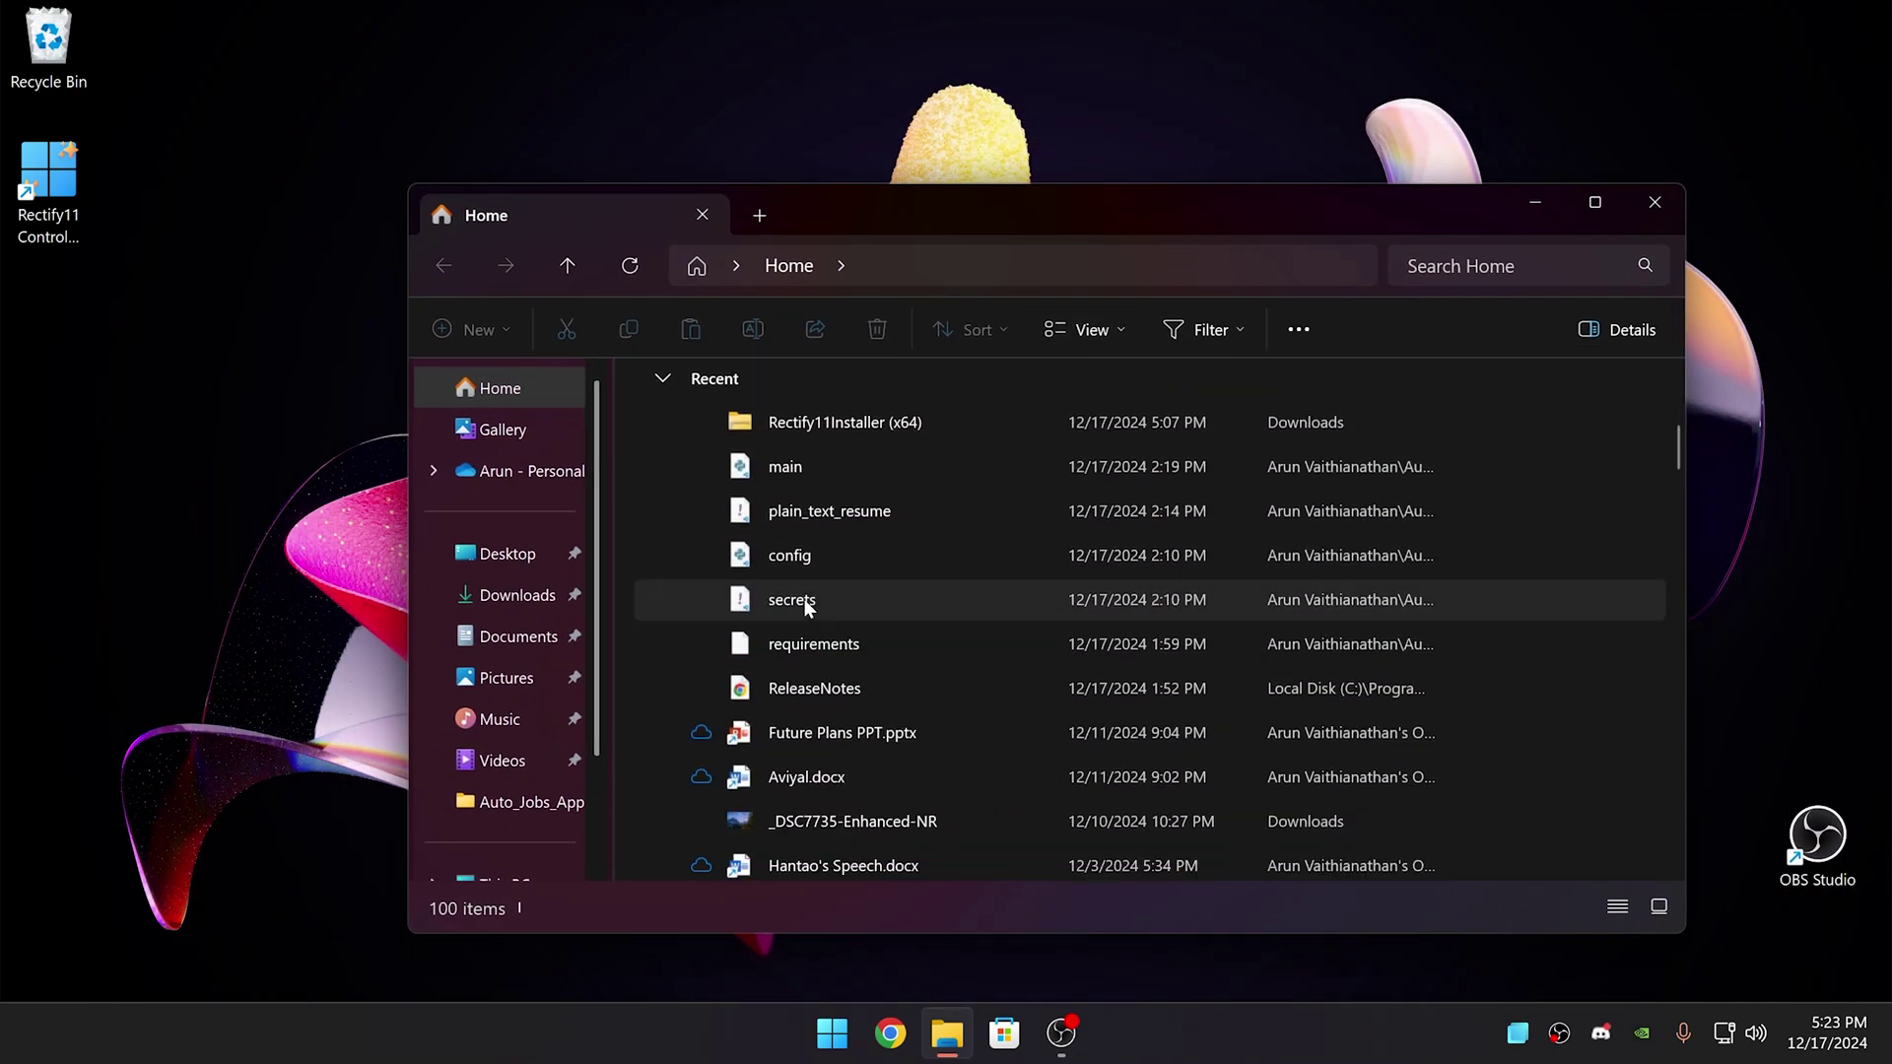
pyautogui.scroll(4, 801, 601)
pyautogui.scroll(5, 788, 606)
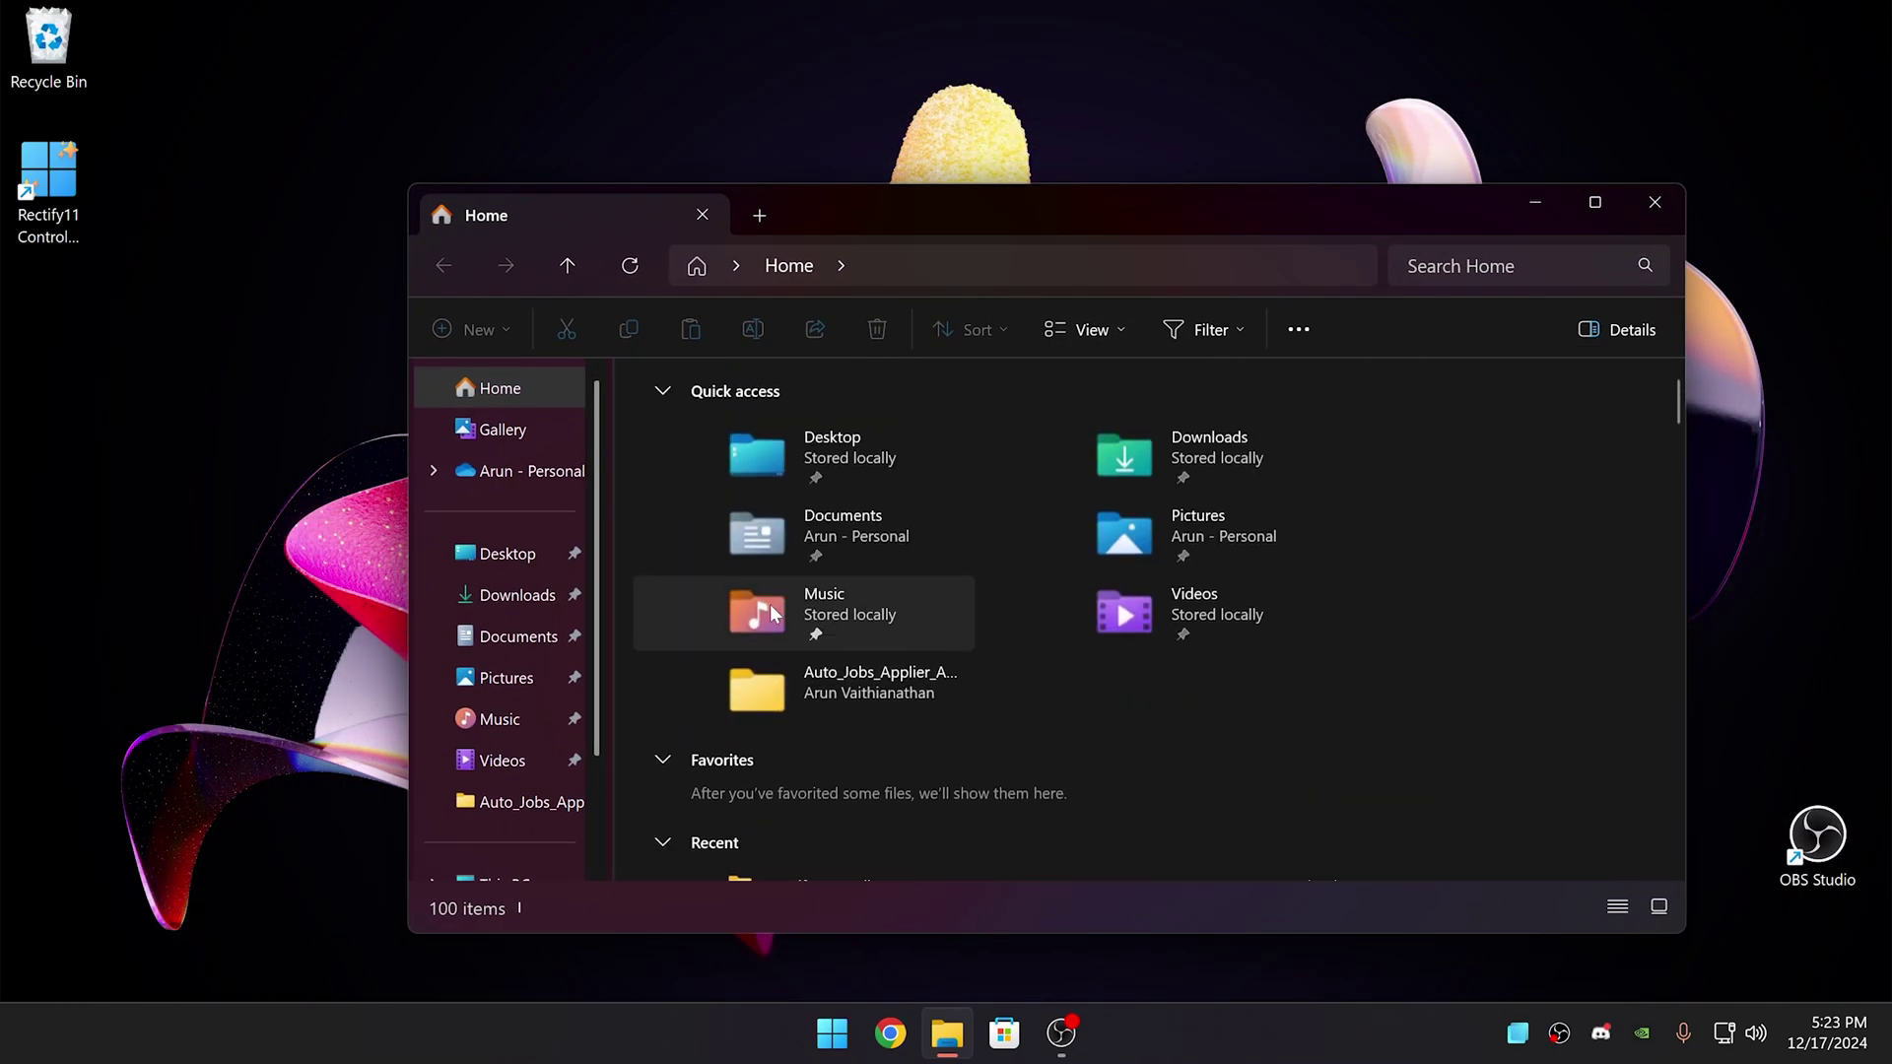
pyautogui.doubleClick(1281, 431)
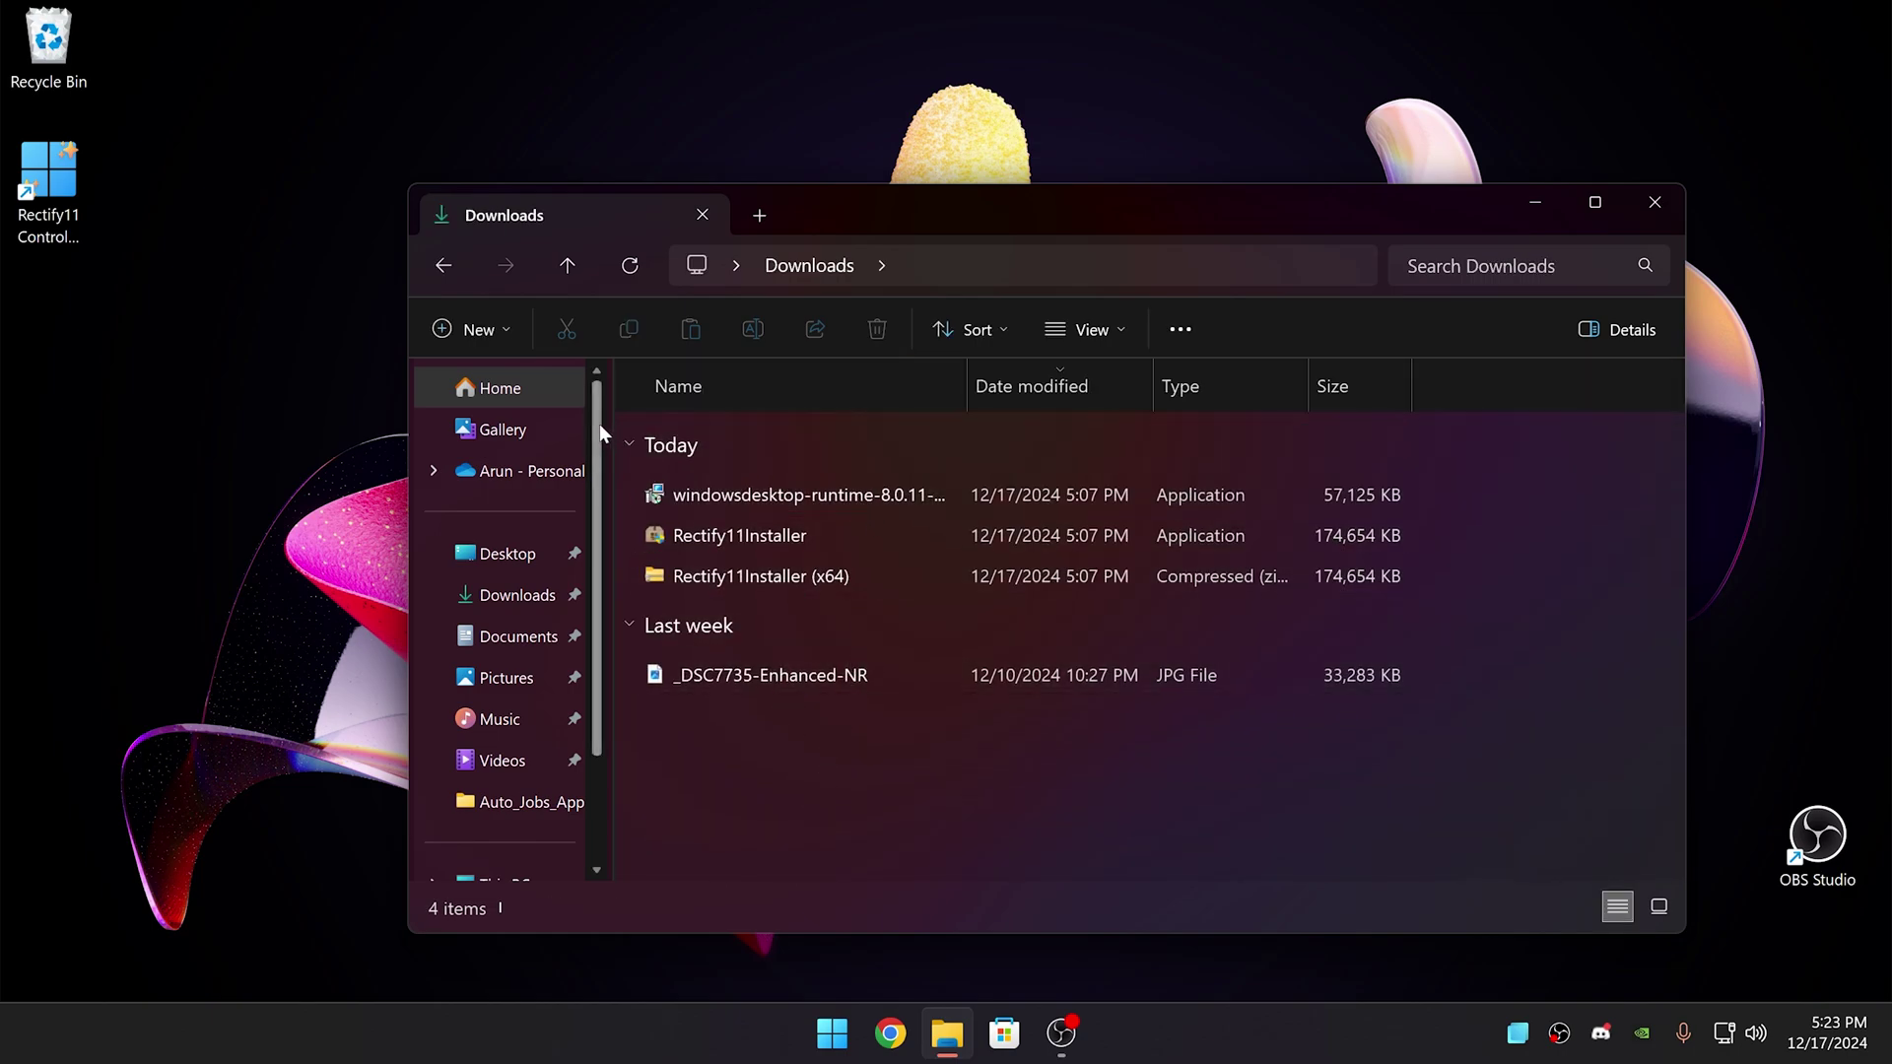
pyautogui.moveTo(604, 388); pyautogui.dragTo(729, 399)
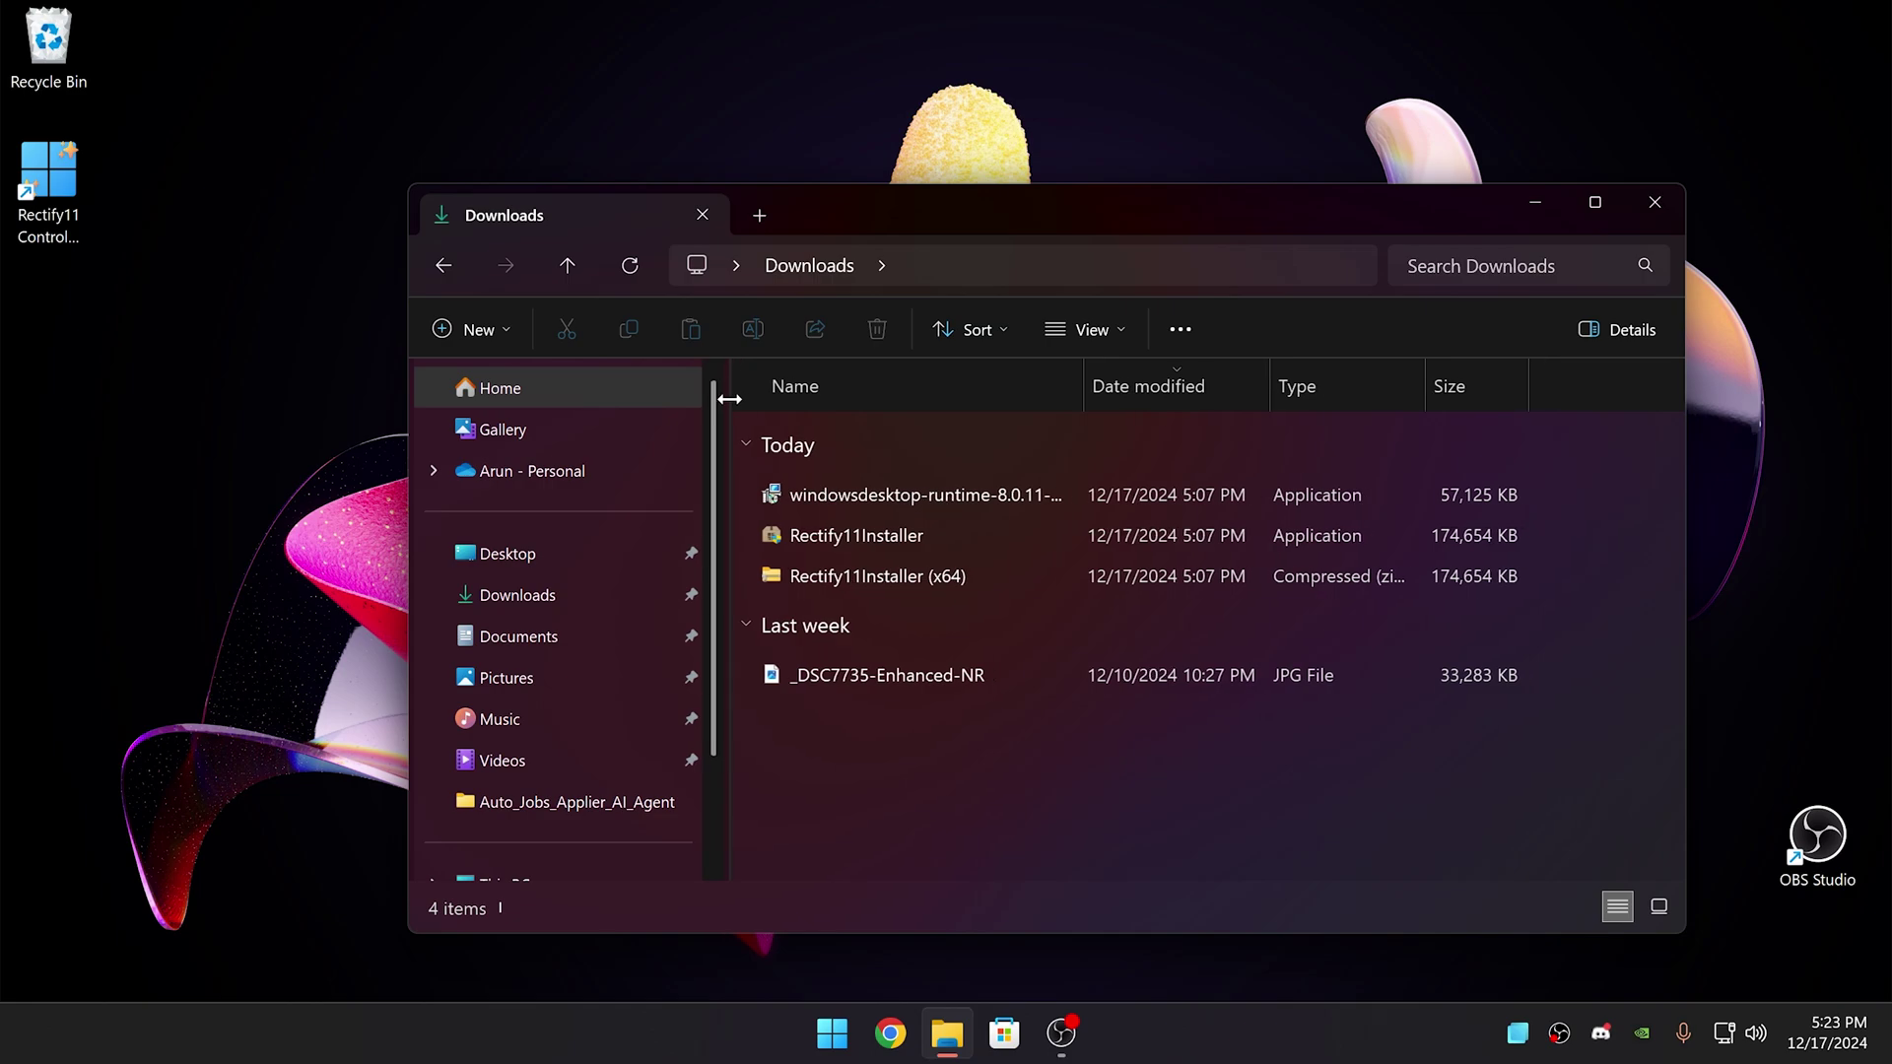
pyautogui.moveTo(833, 184); pyautogui.dragTo(728, 88)
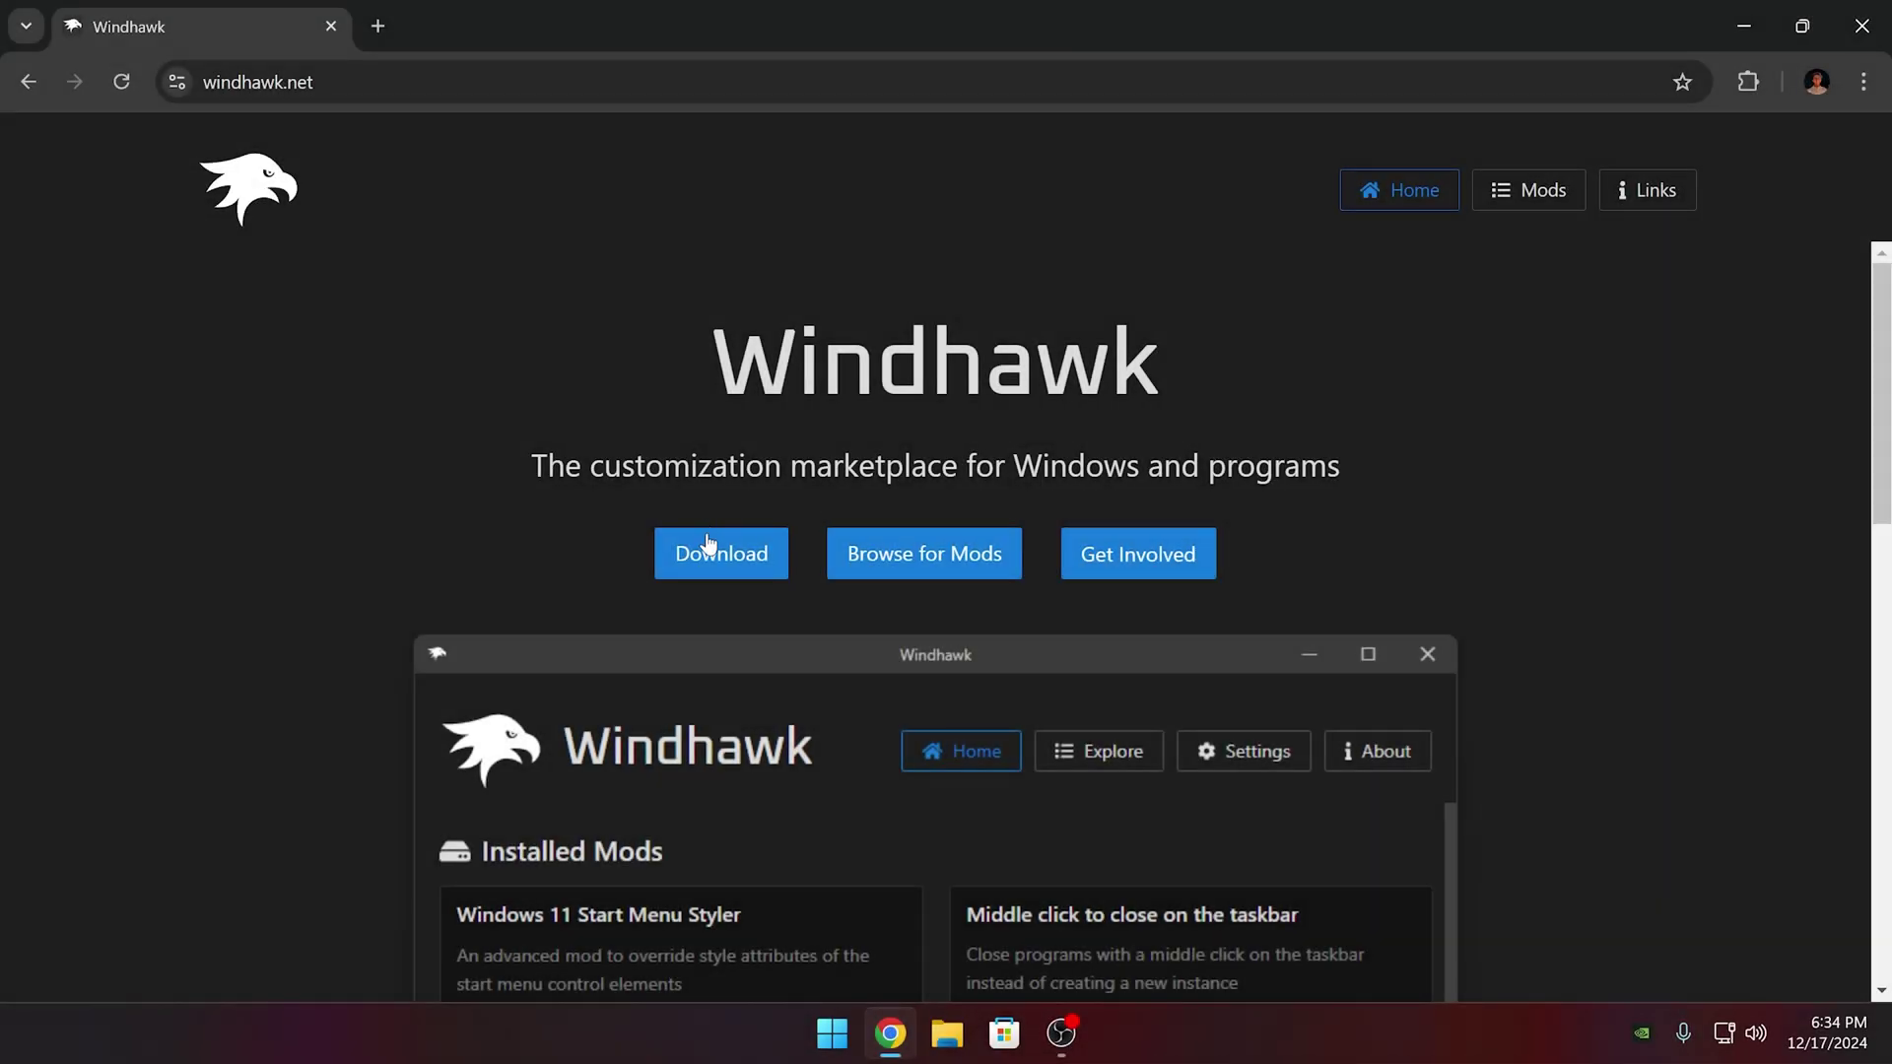
# Step: Click the Download button on the windhawk.net home page to get the installer
pyautogui.click(711, 557)
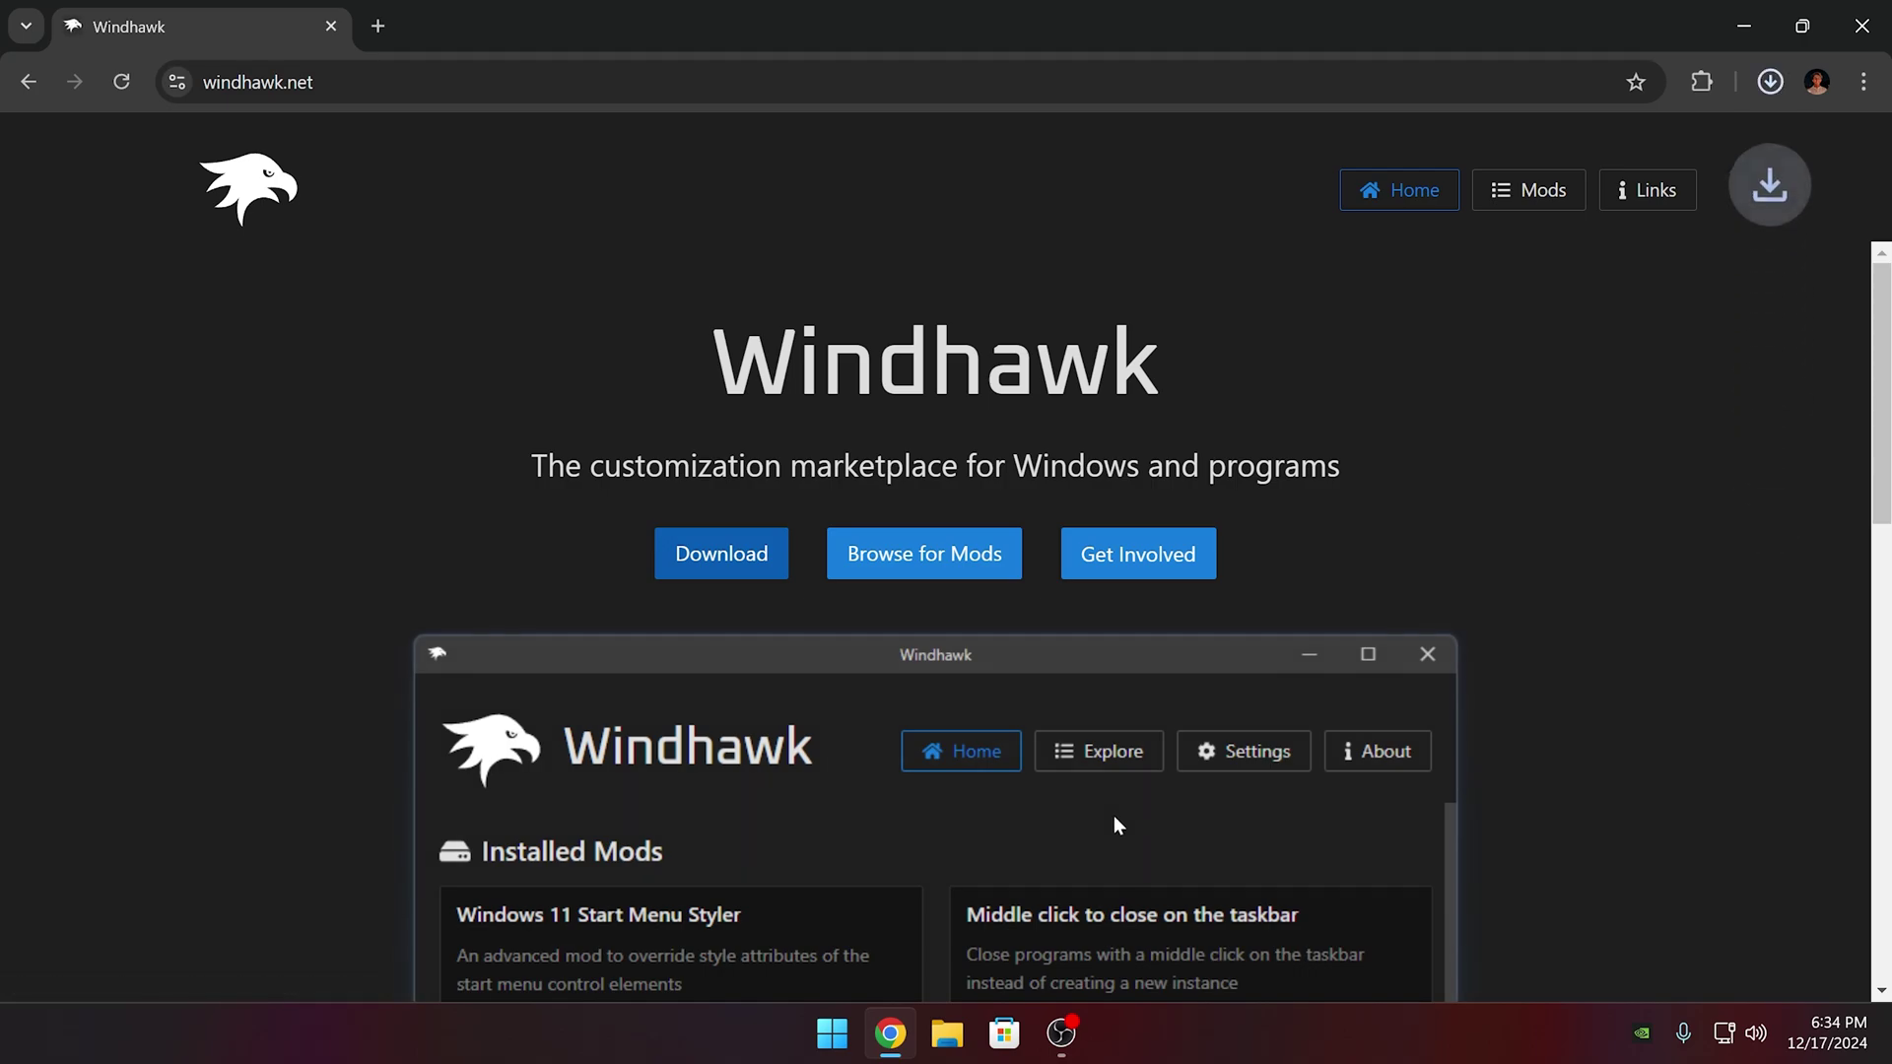
# Step: Run the Windhawk v1.5.1 setup with standard options into C:\Program Files\Windhawk and launch it
pyautogui.click(1533, 163)
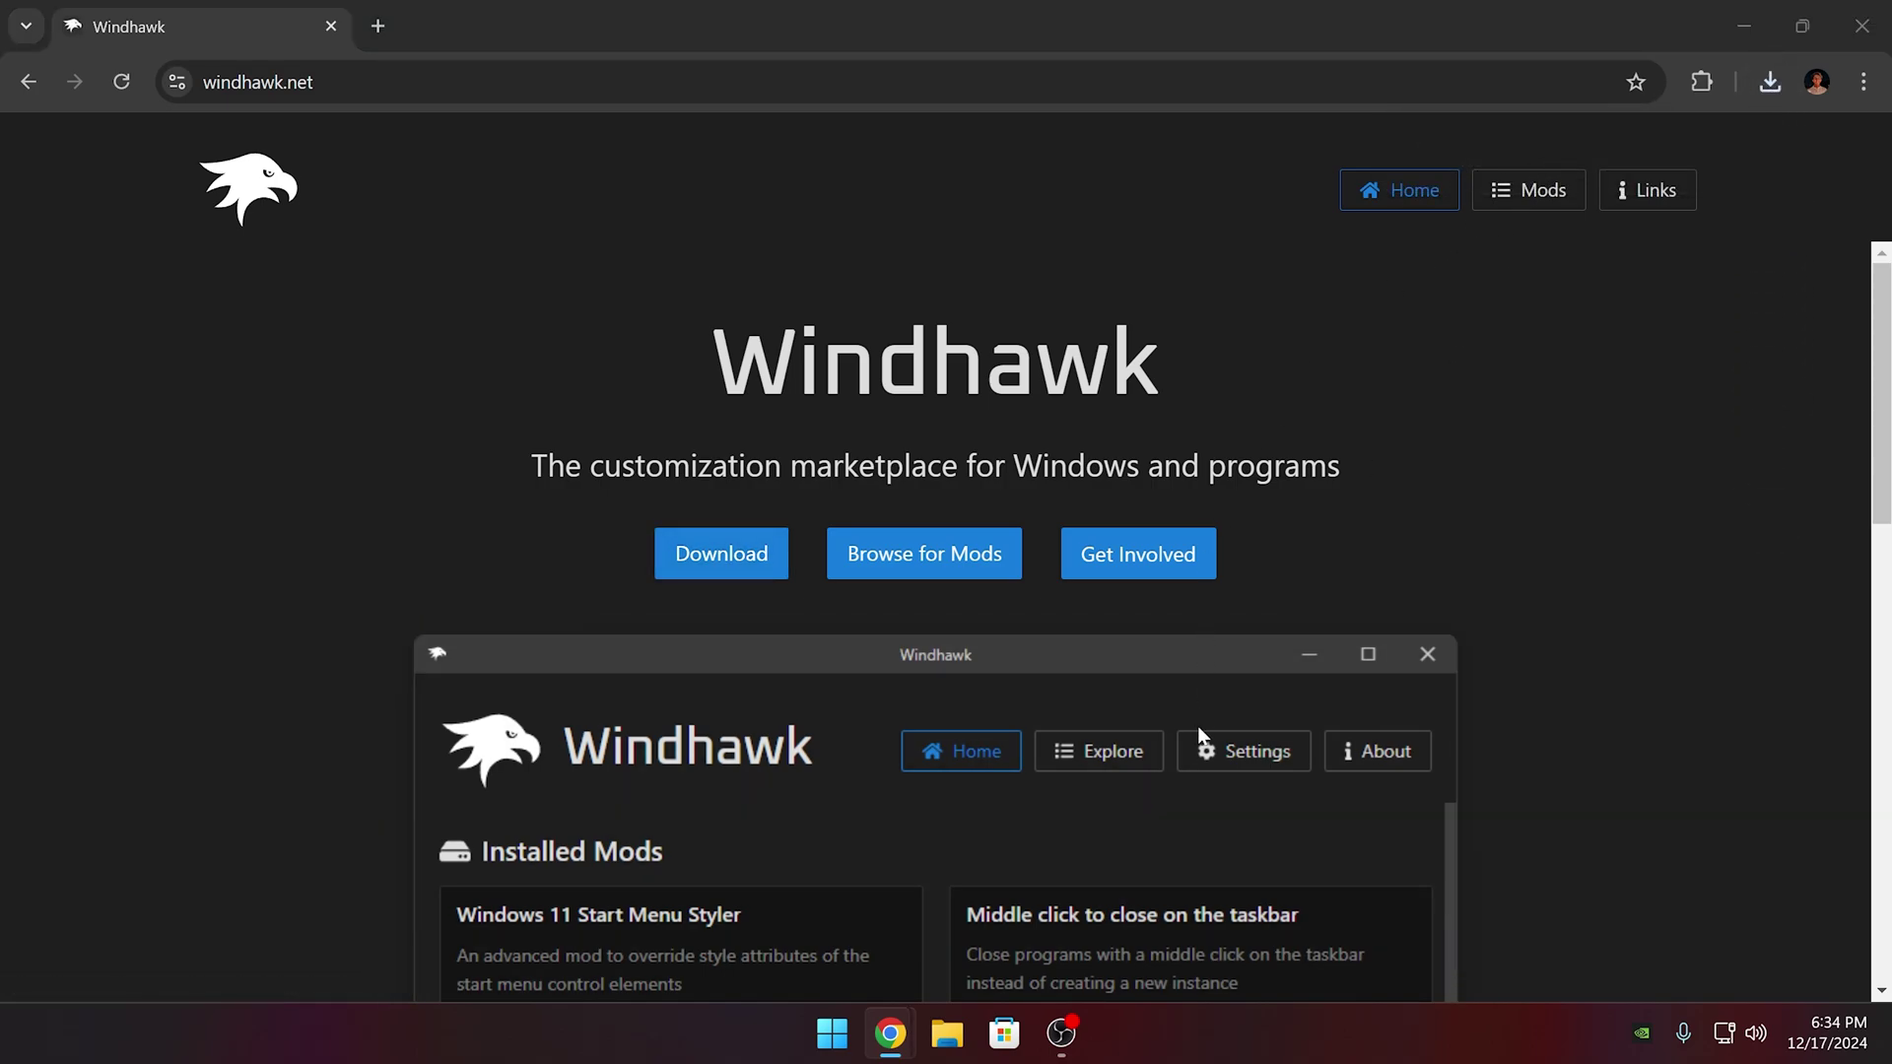
pyautogui.click(934, 577)
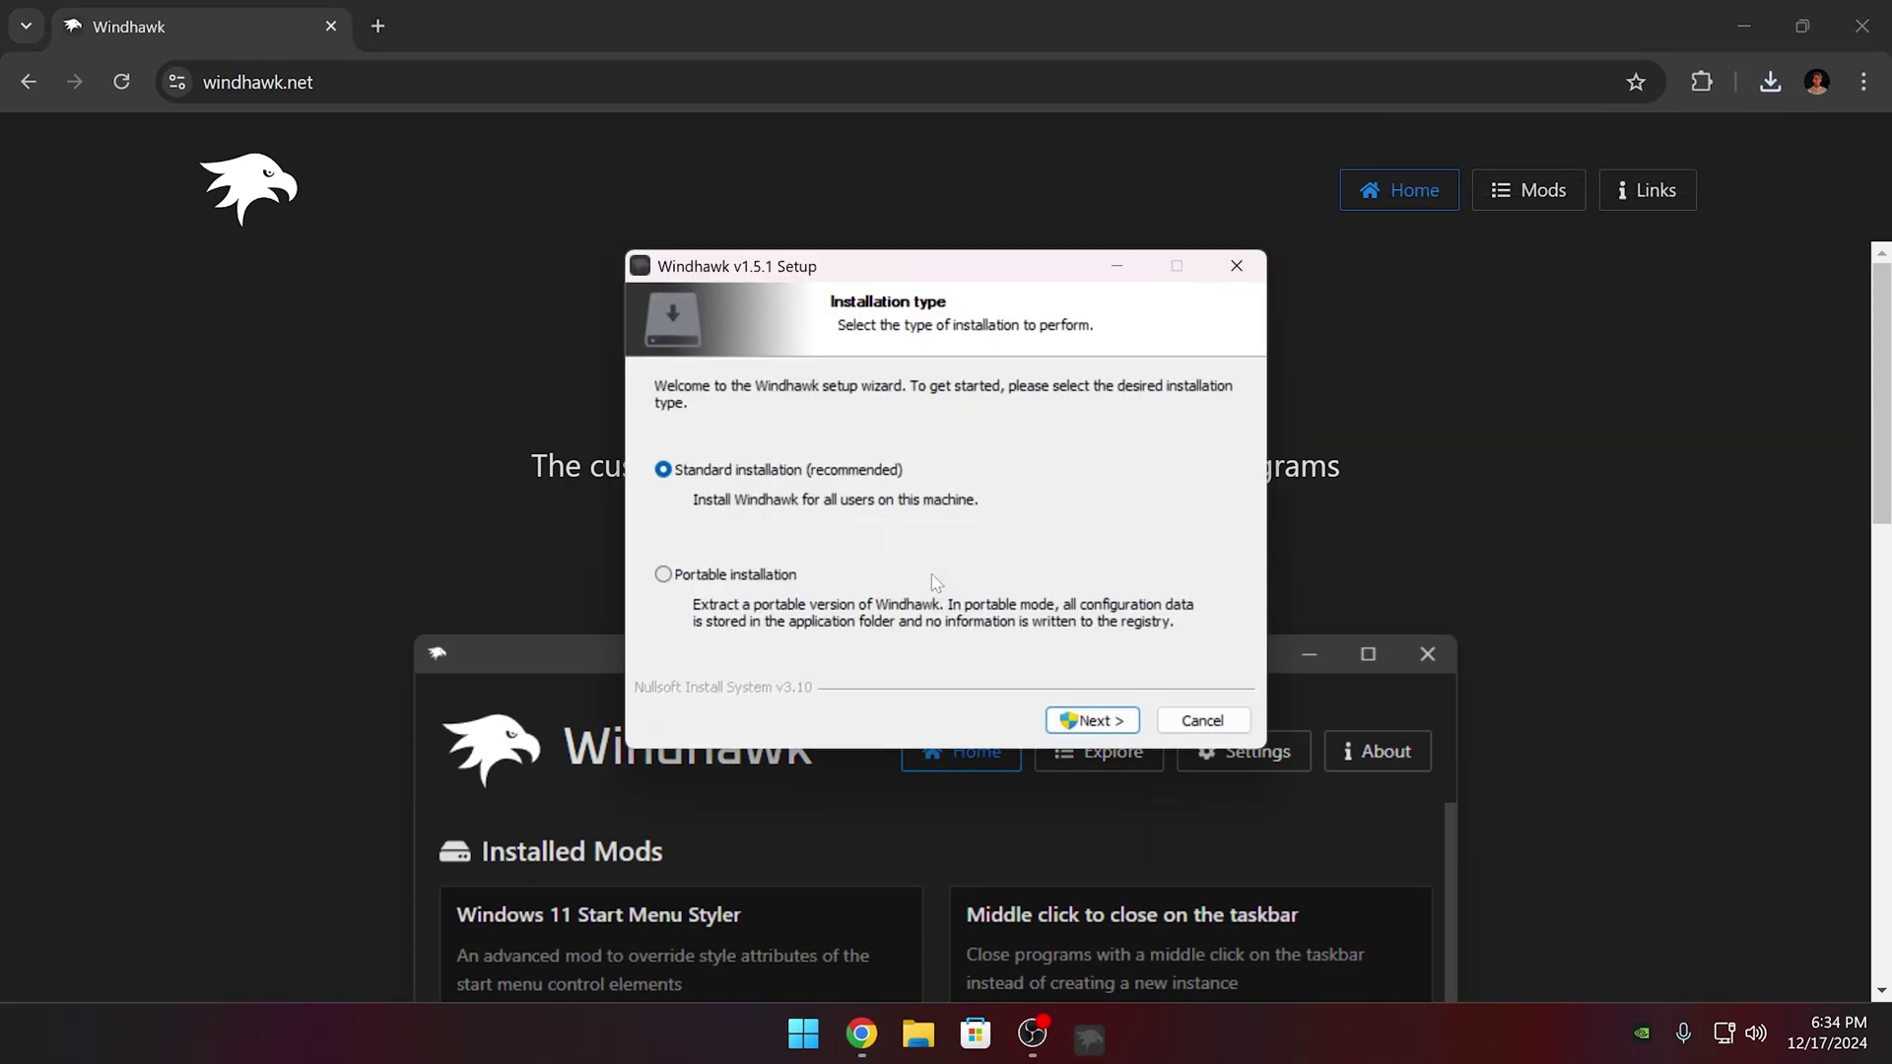
pyautogui.click(1075, 720)
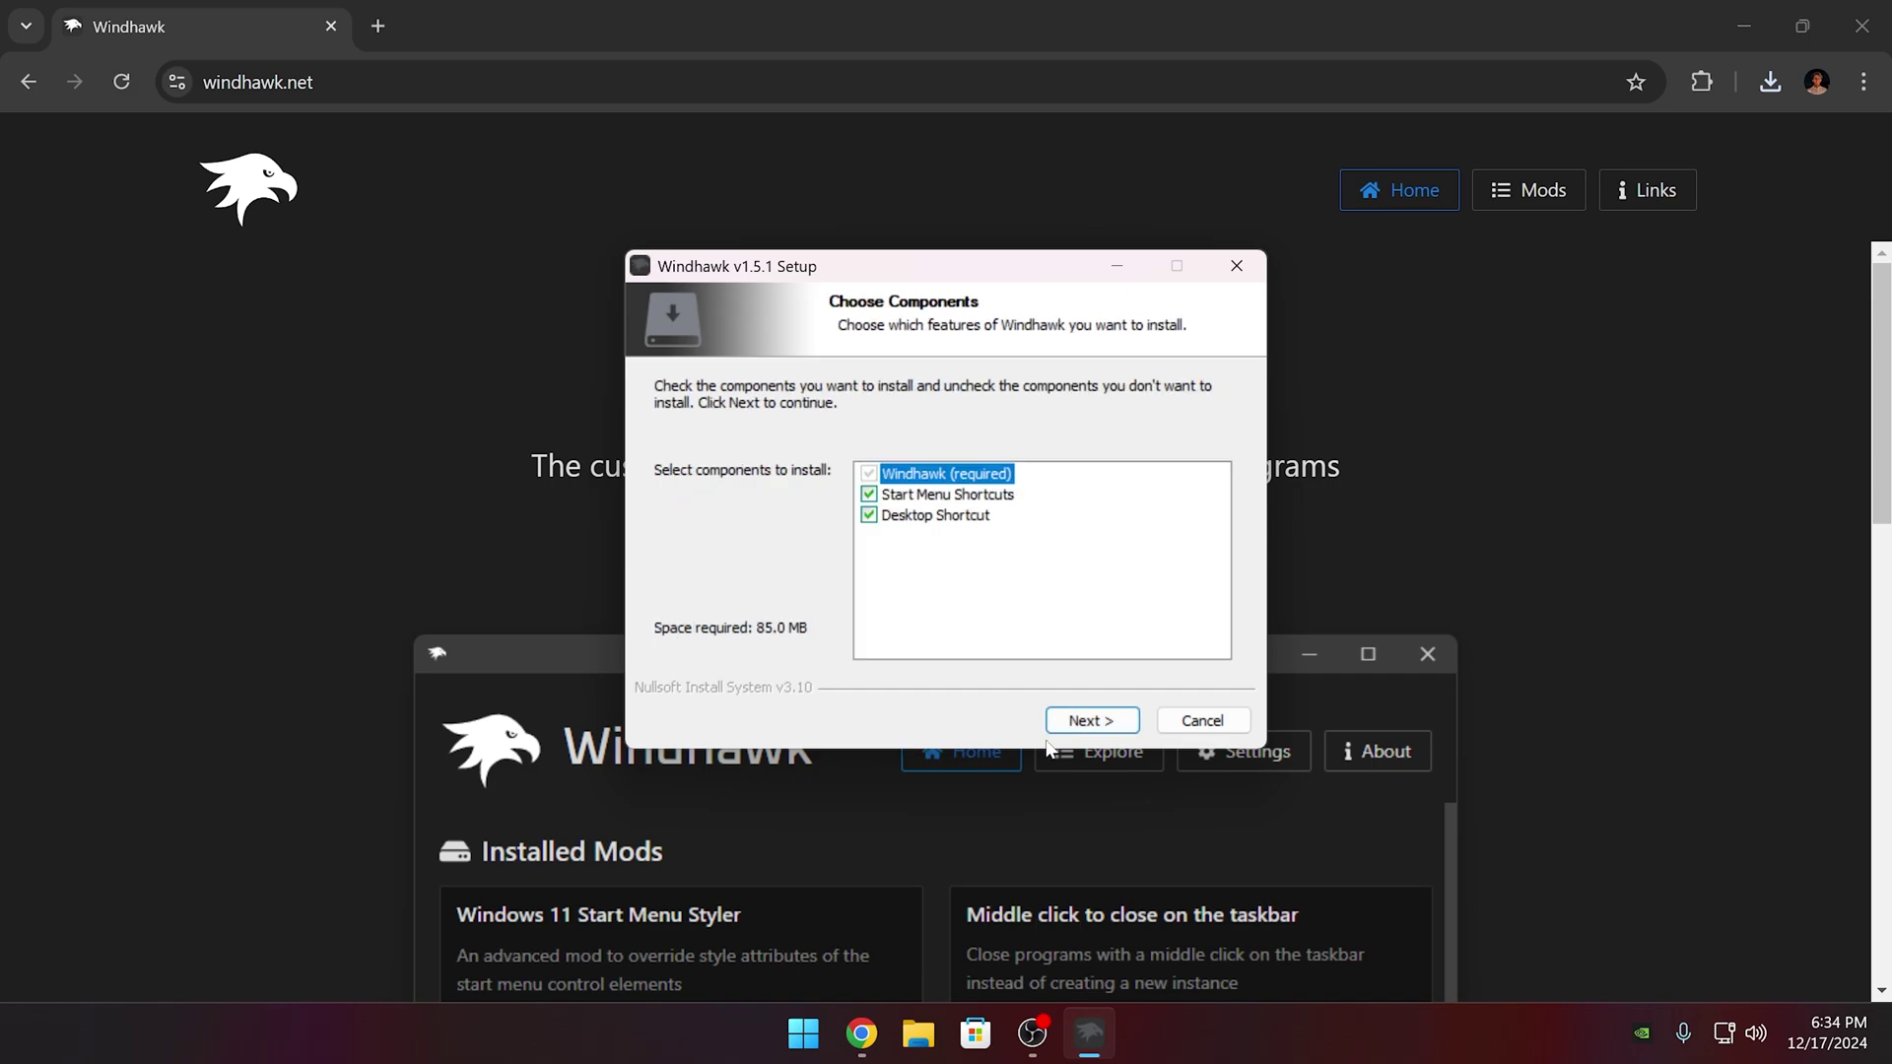
pyautogui.click(1083, 730)
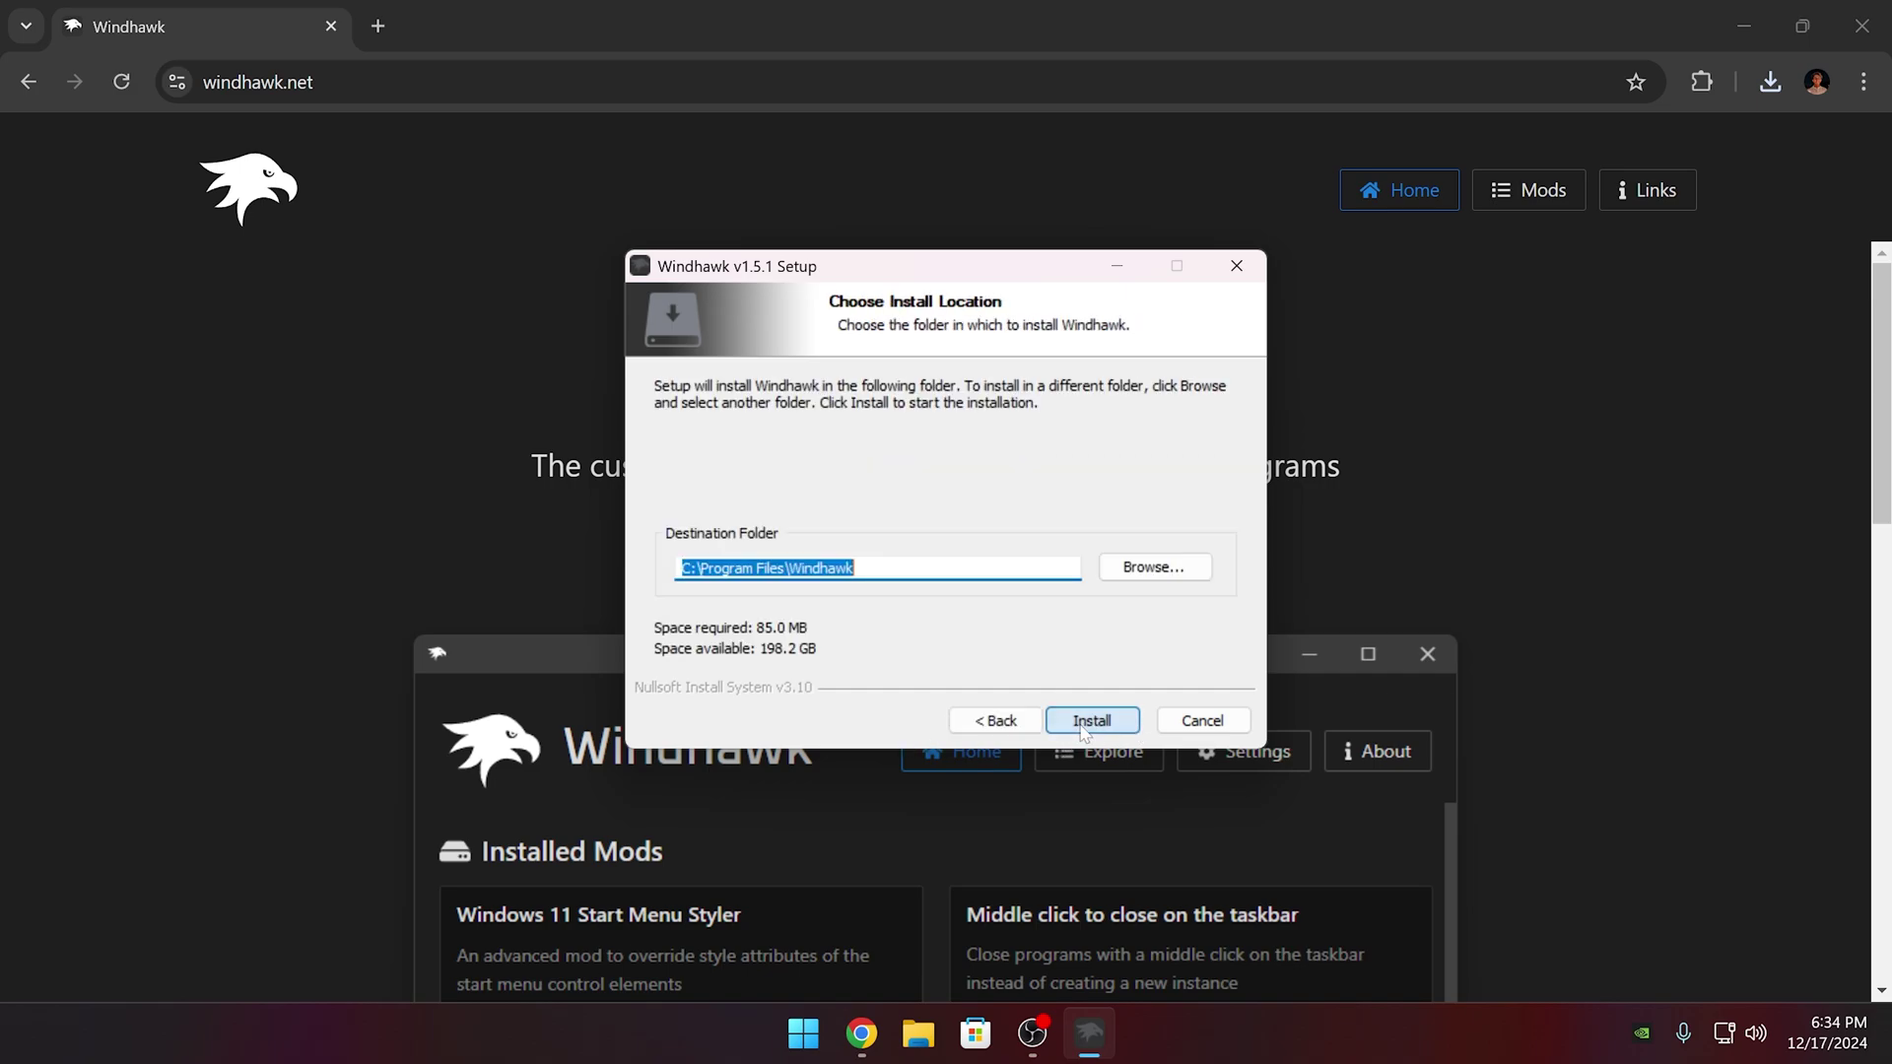
pyautogui.click(1085, 730)
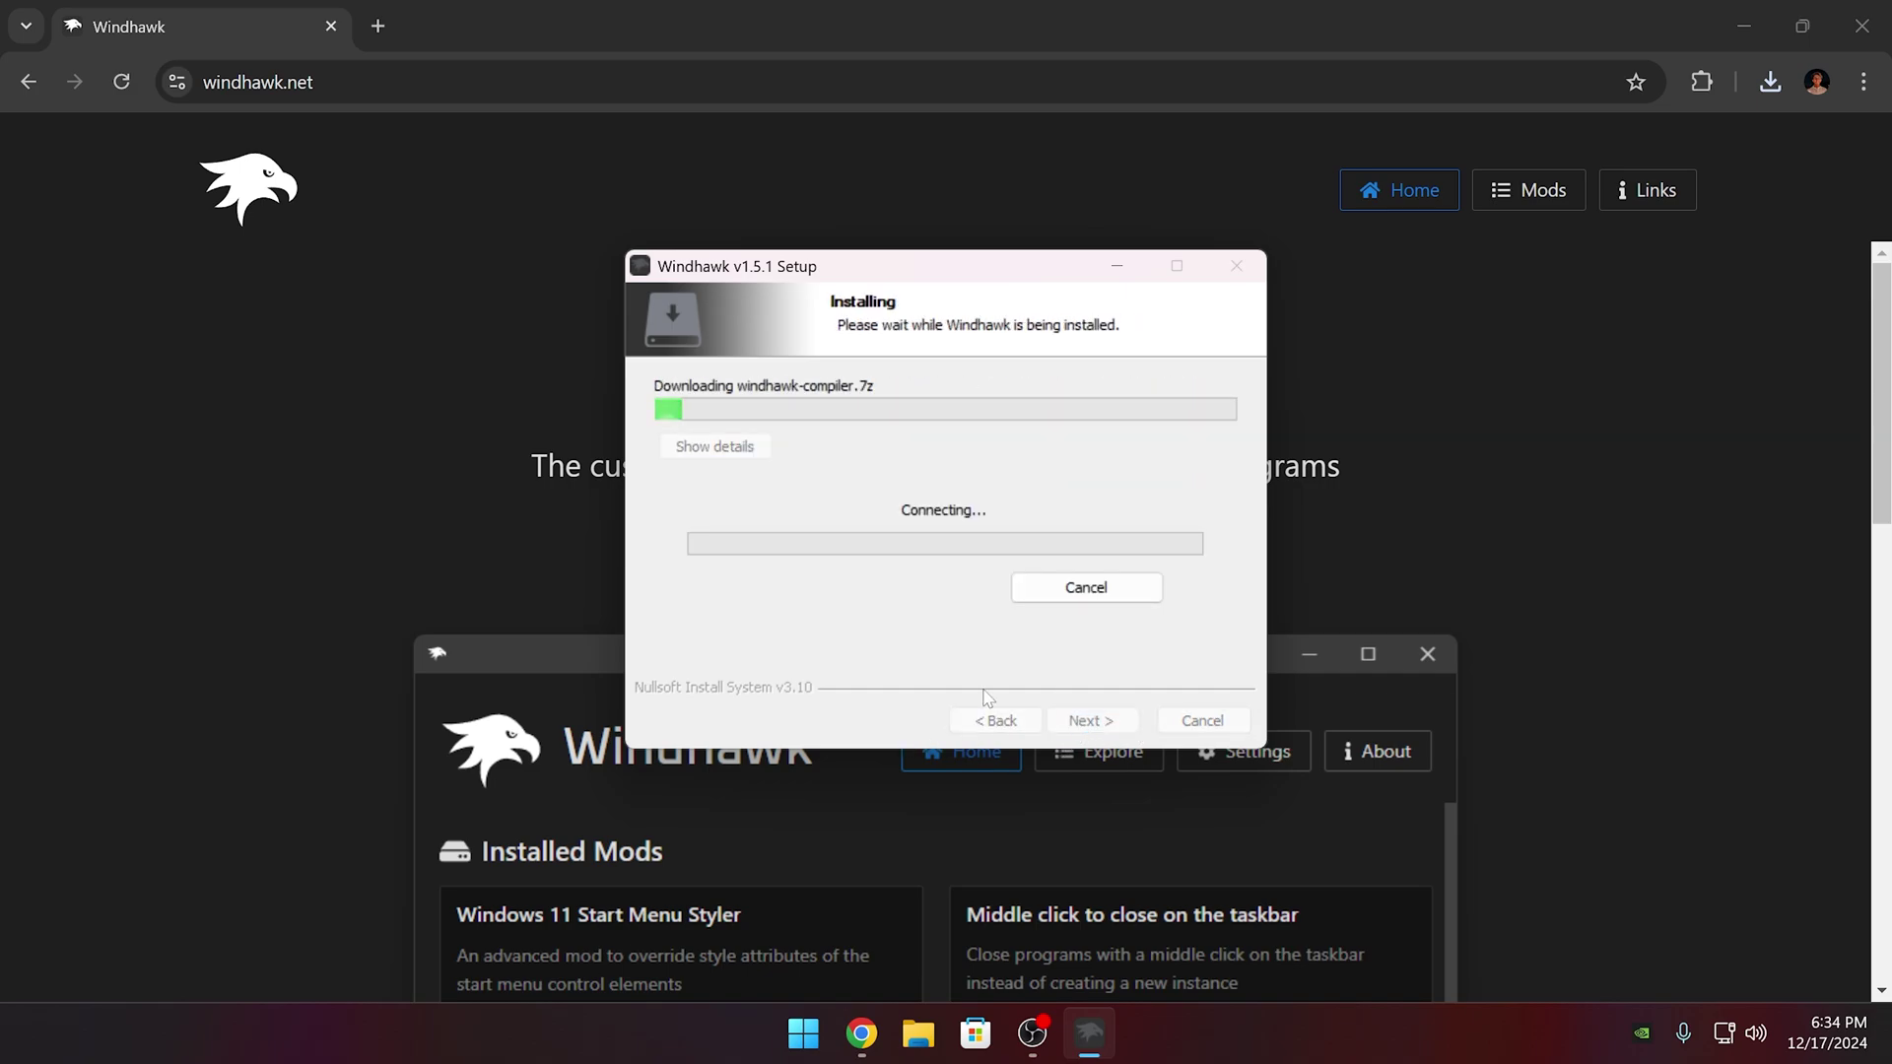
pyautogui.click(333, 28)
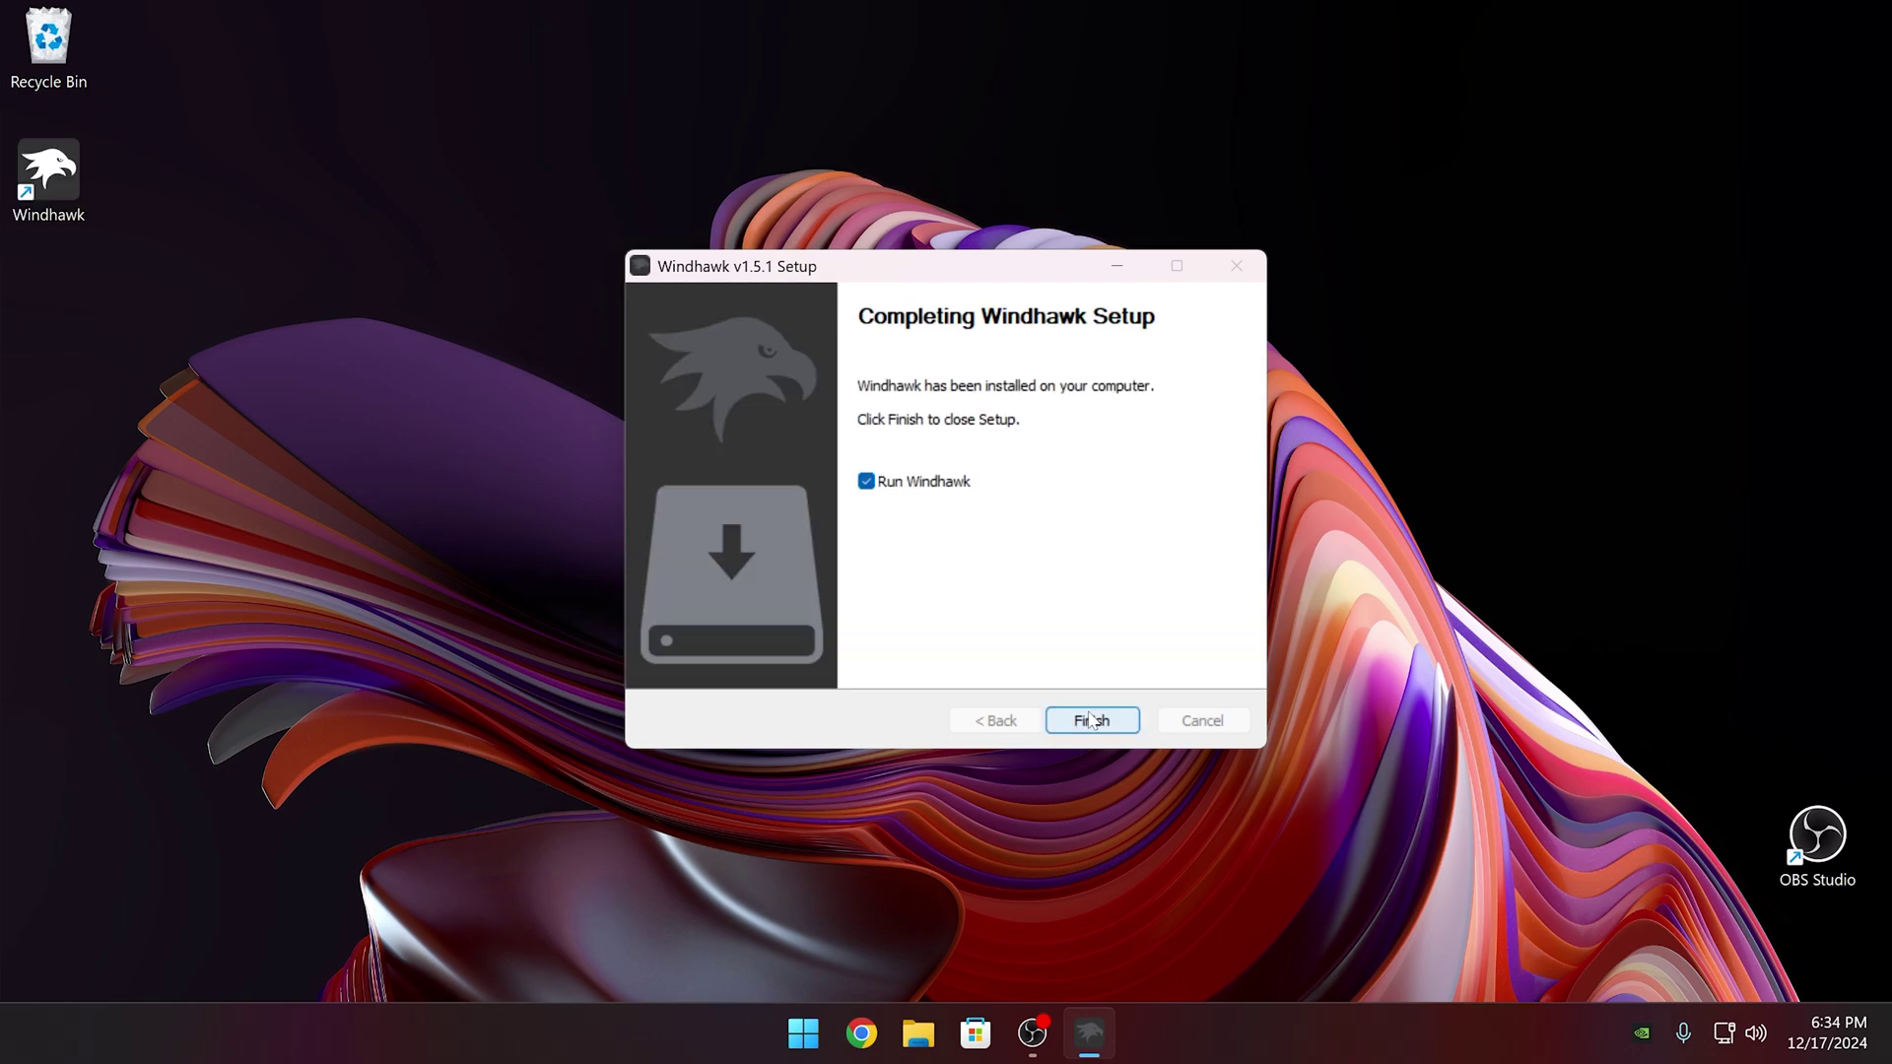
pyautogui.click(1089, 721)
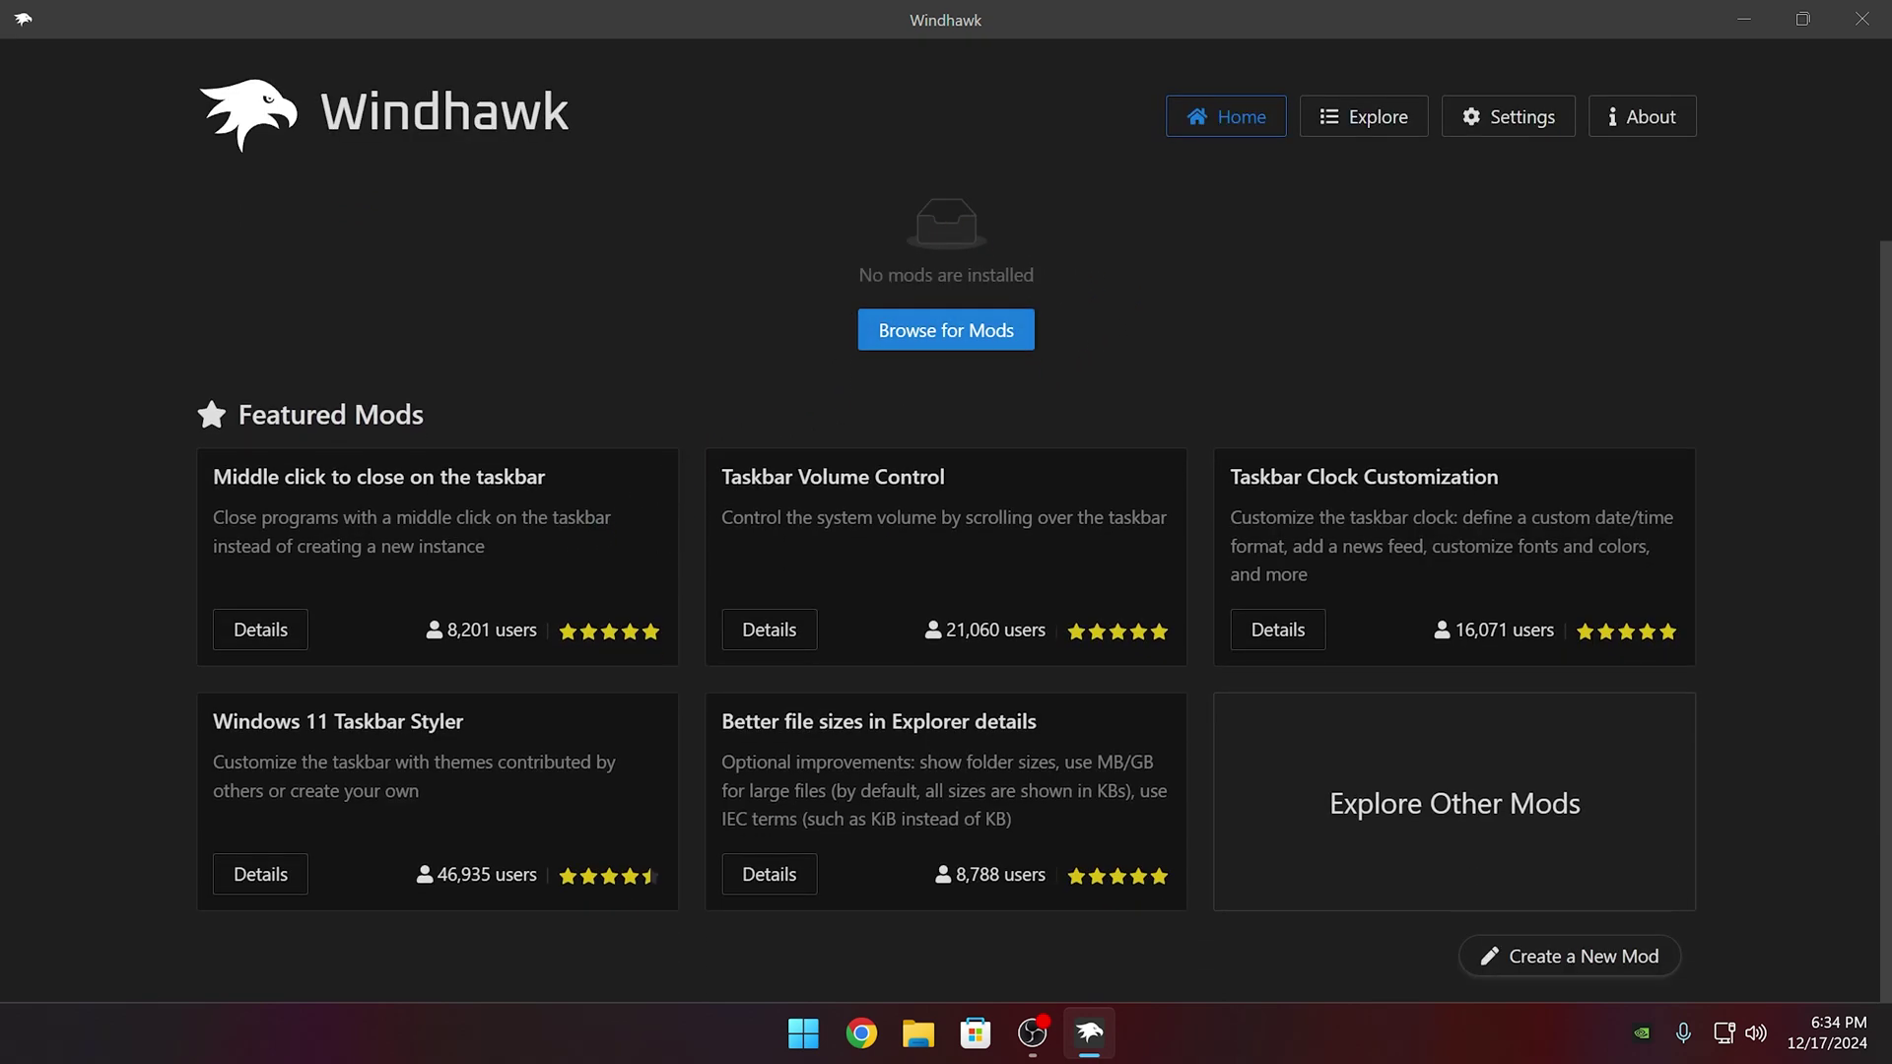
# Step: Scroll through the Explore mod catalogue, then return Home and scroll the featured mods
pyautogui.scroll(-20, 928, 730)
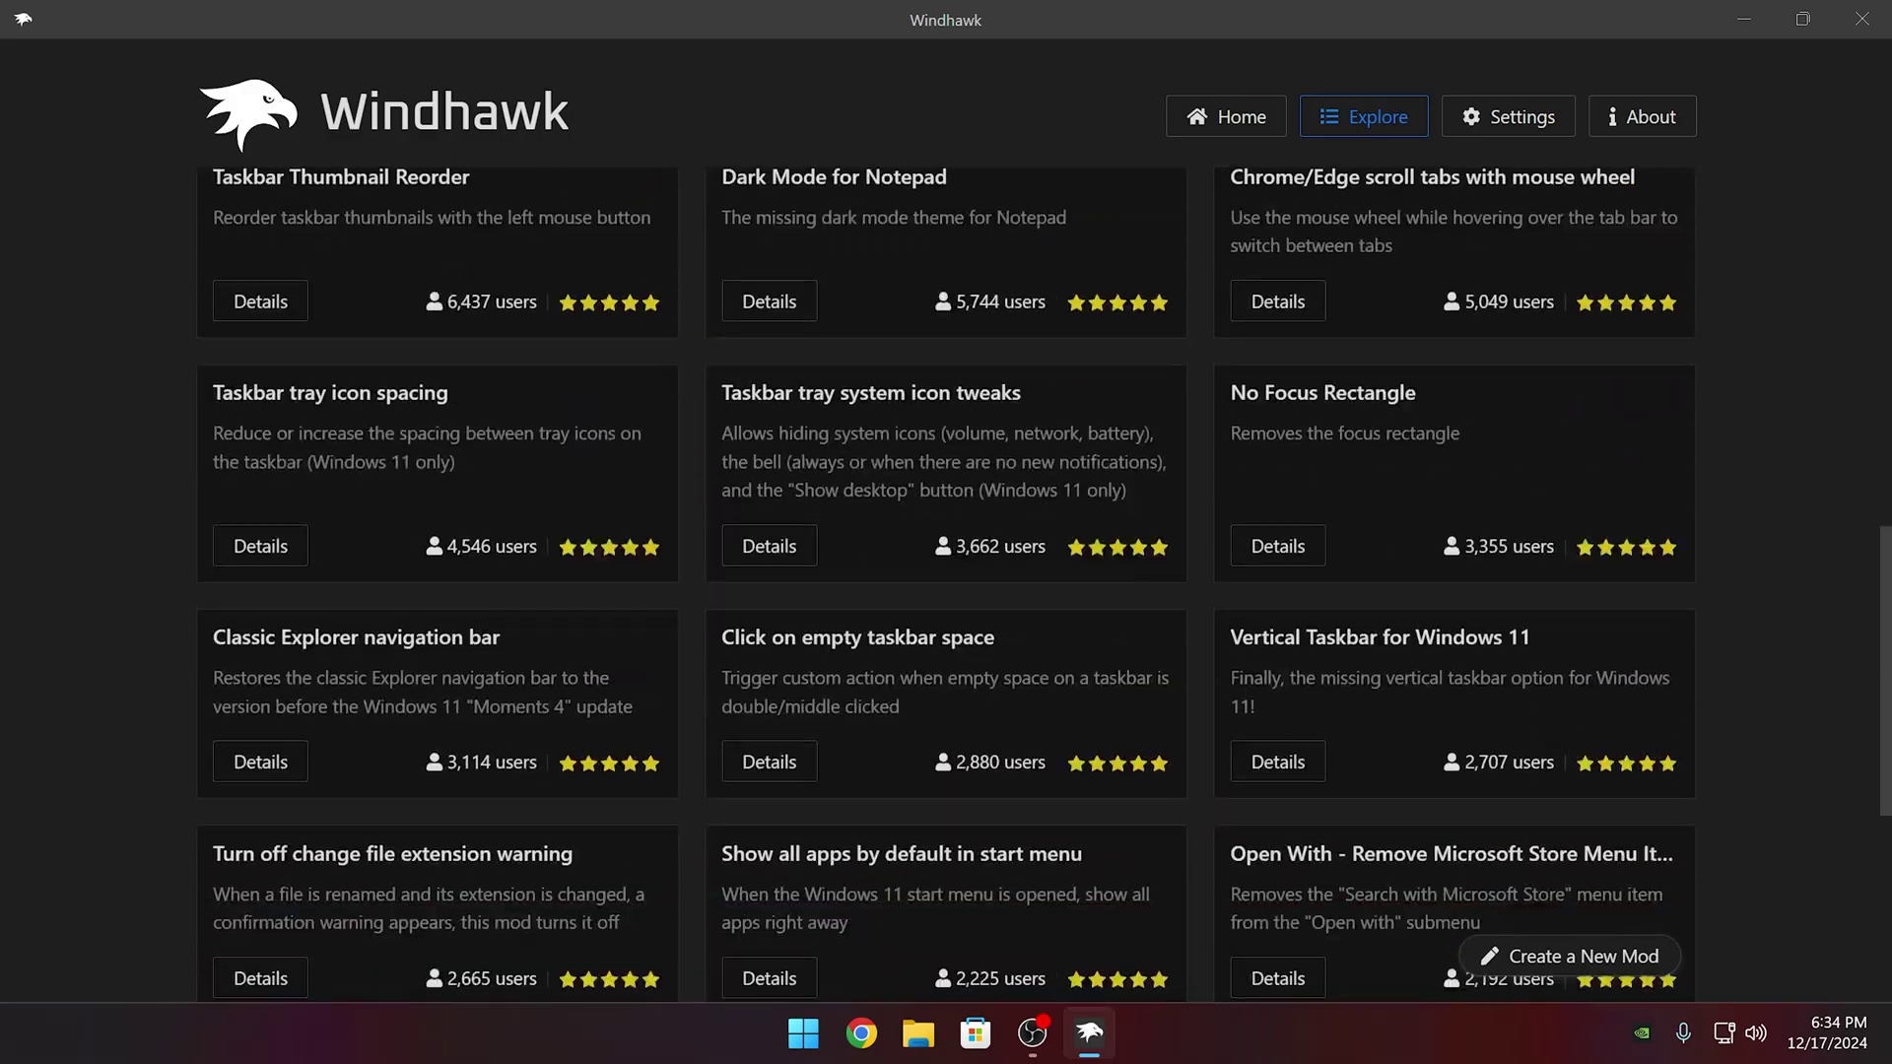
pyautogui.scroll(-20, 937, 677)
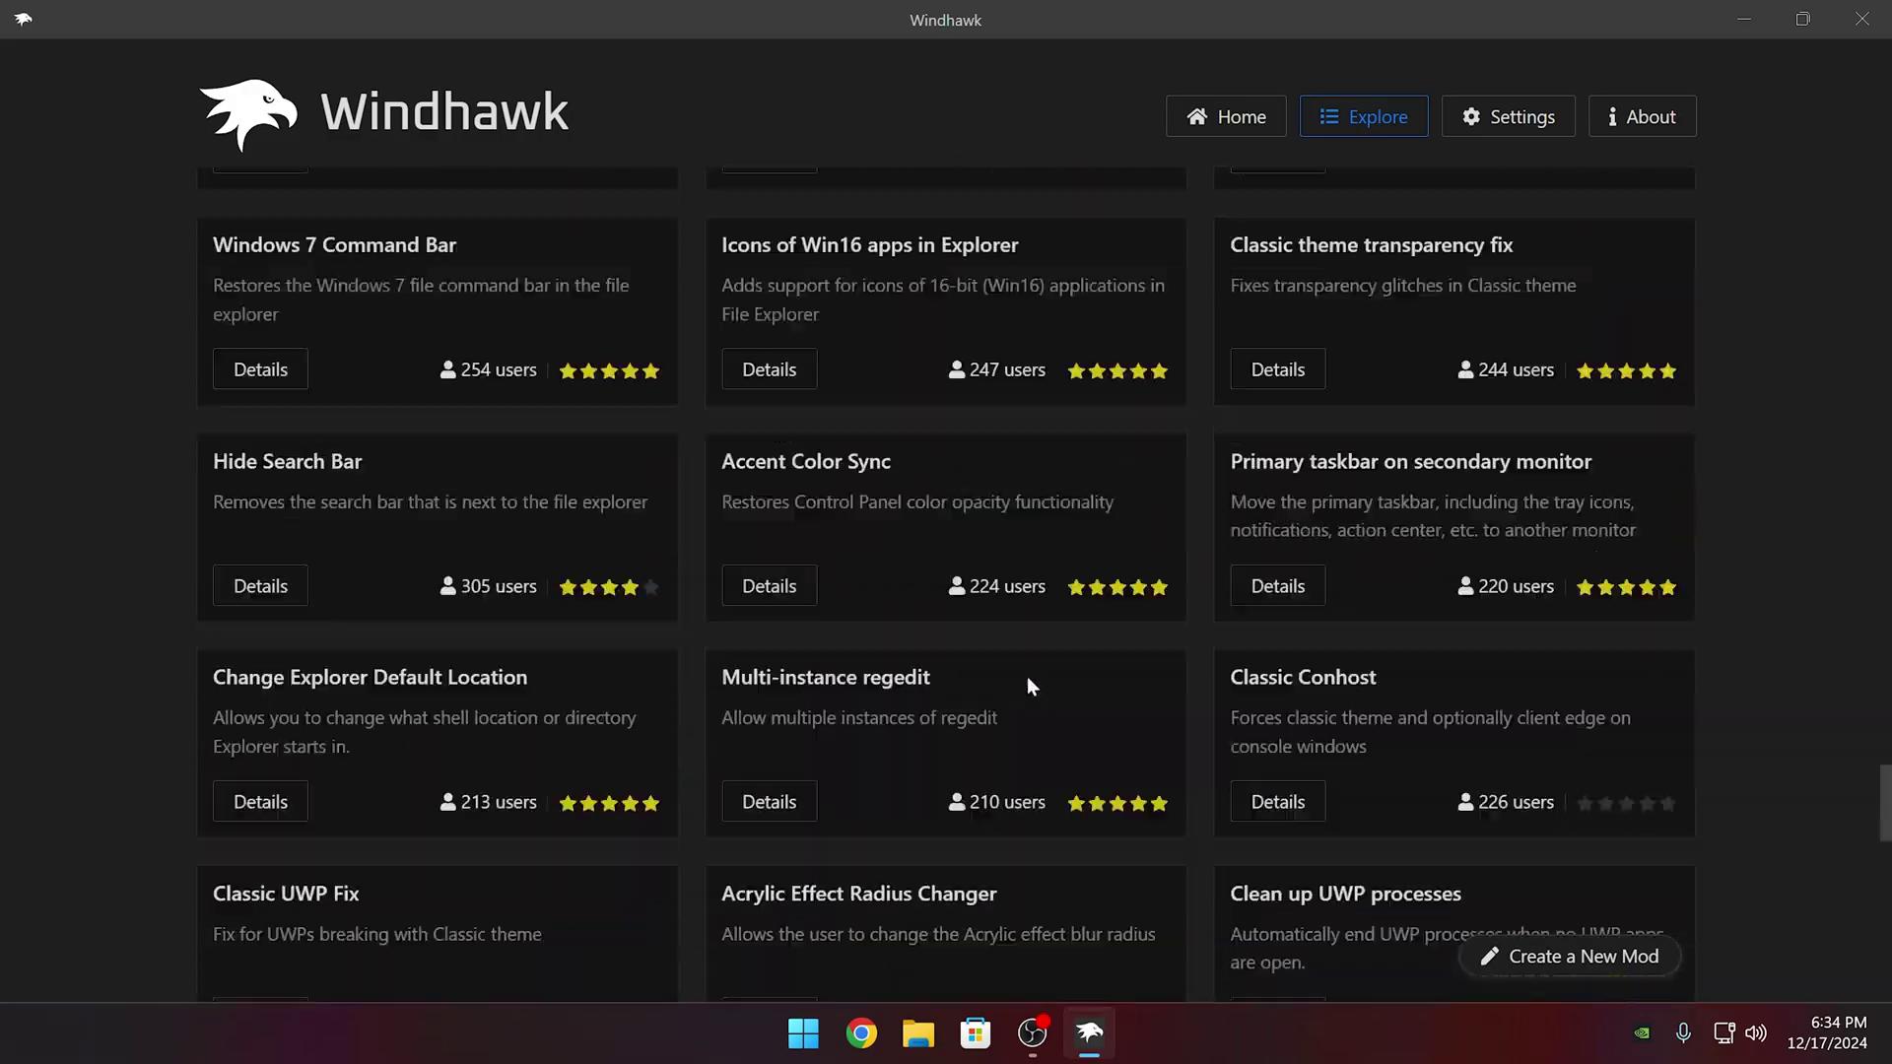
pyautogui.scroll(-10, 1144, 764)
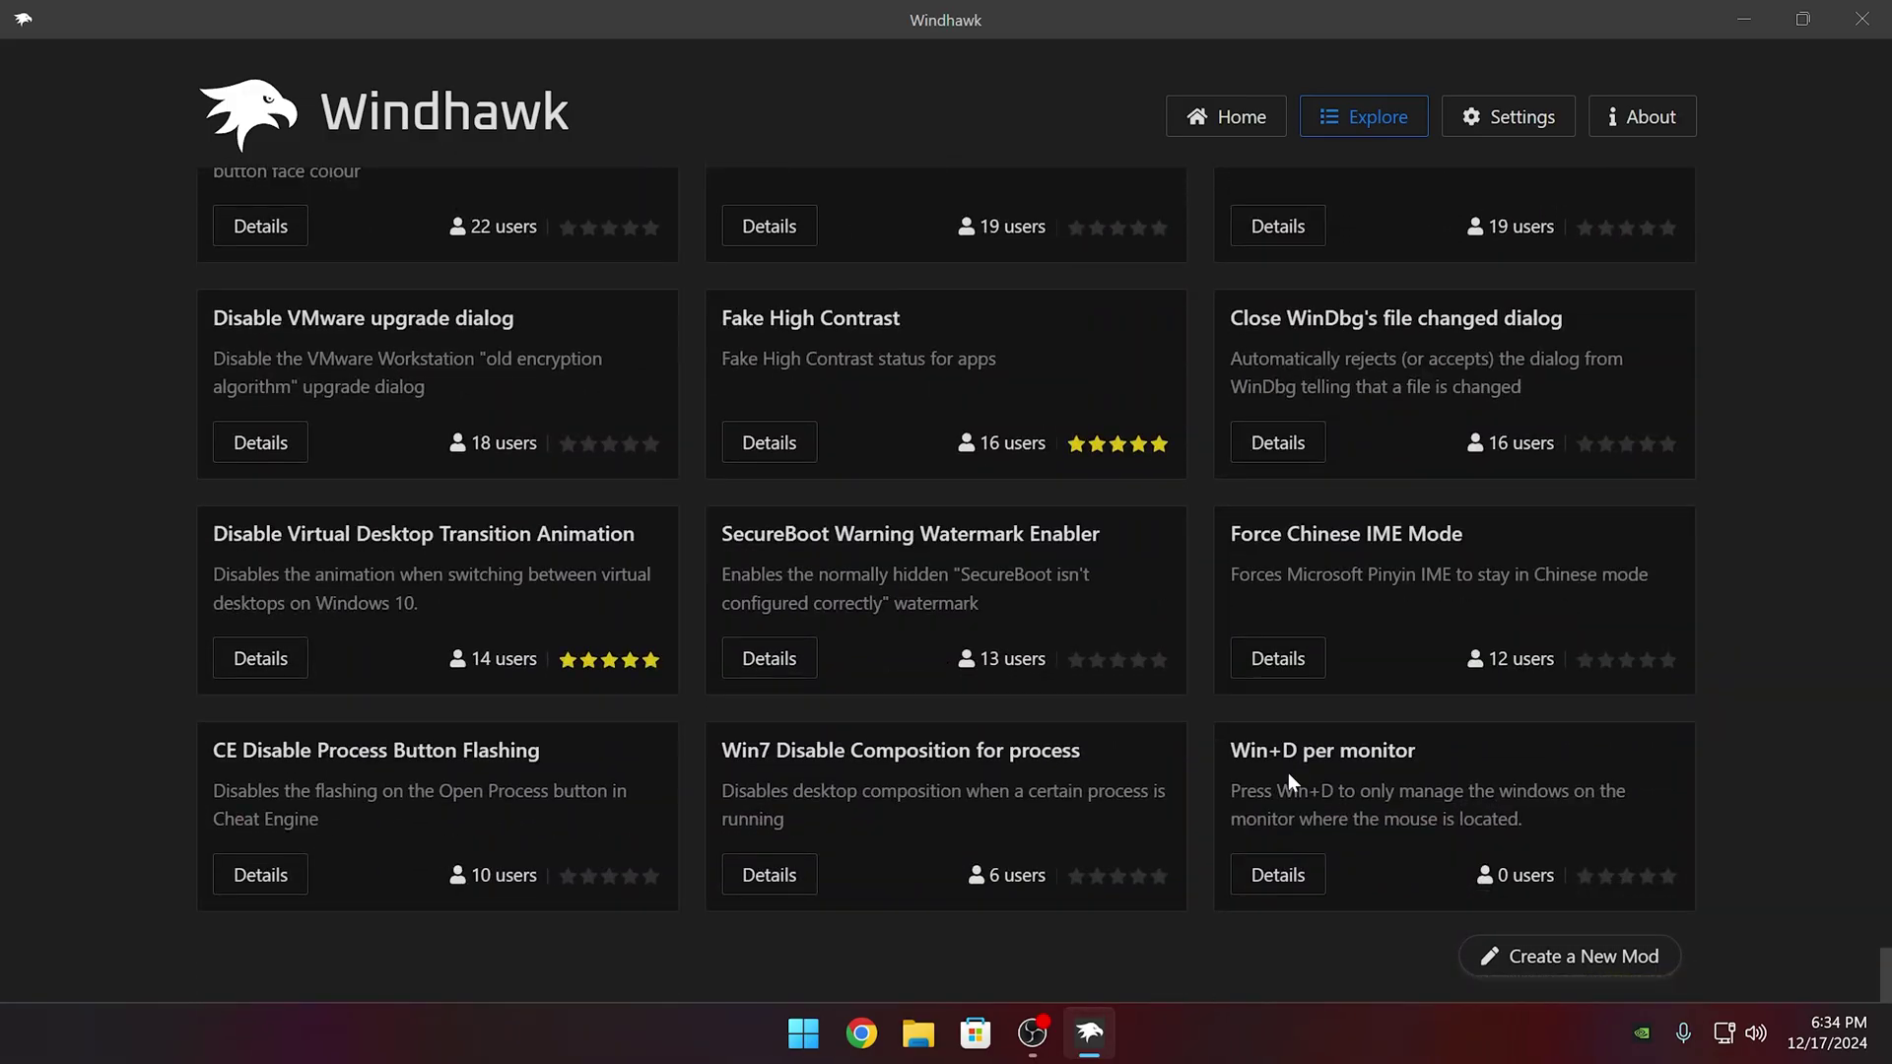
pyautogui.scroll(12, 1292, 778)
pyautogui.scroll(5, 1833, 768)
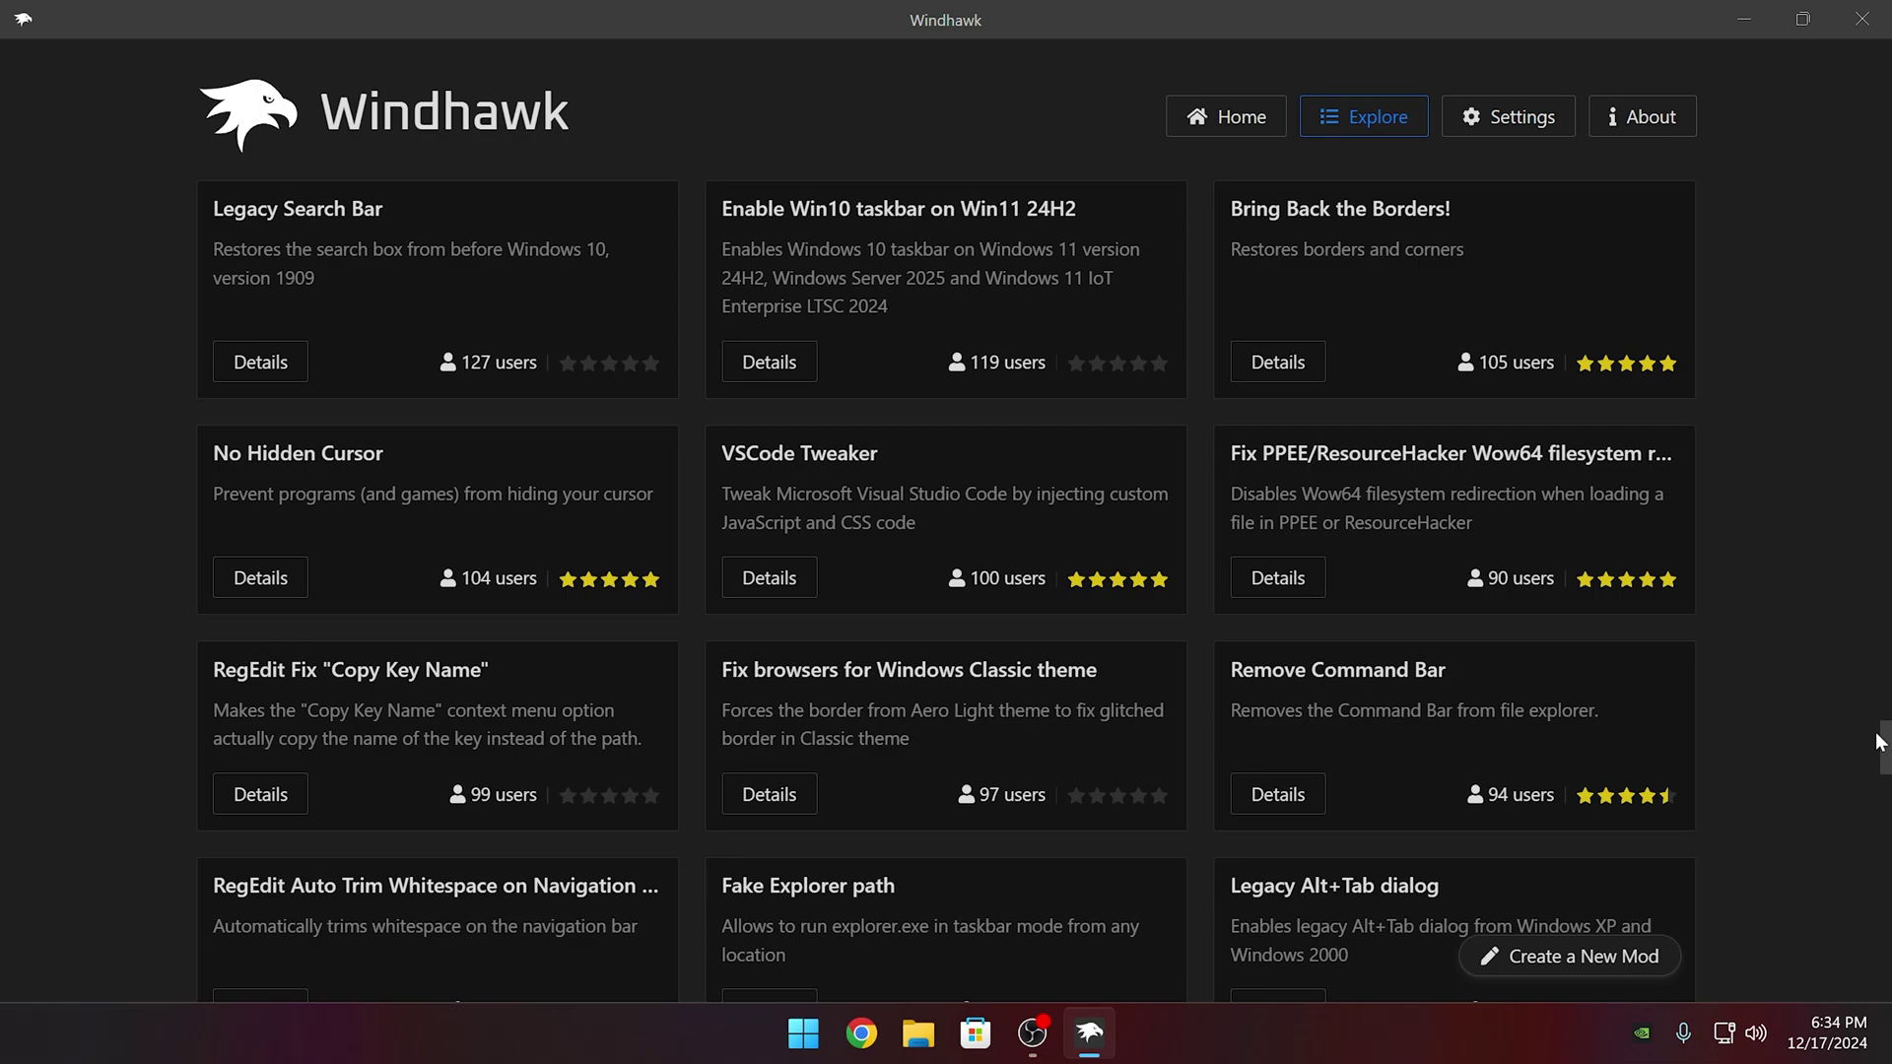
pyautogui.moveTo(1879, 674); pyautogui.dragTo(217, 443)
pyautogui.click(1227, 119)
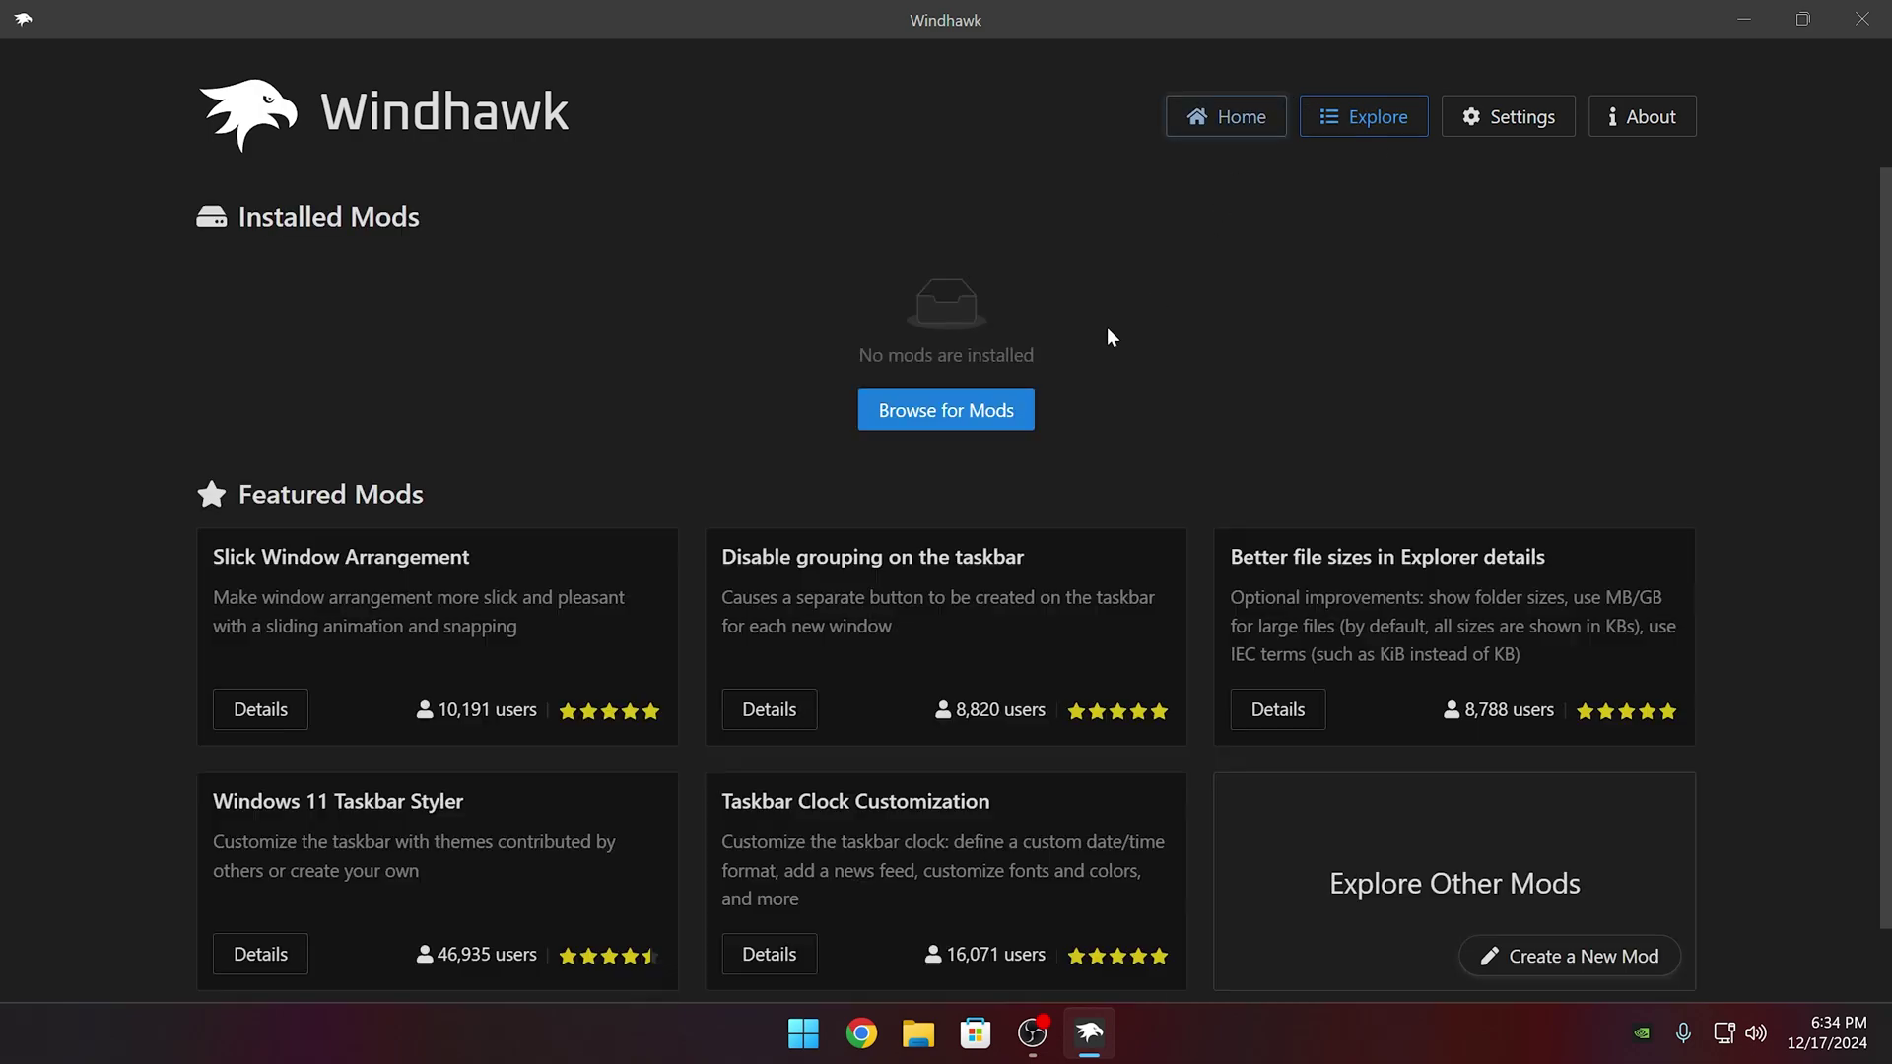
pyautogui.scroll(-2, 759, 523)
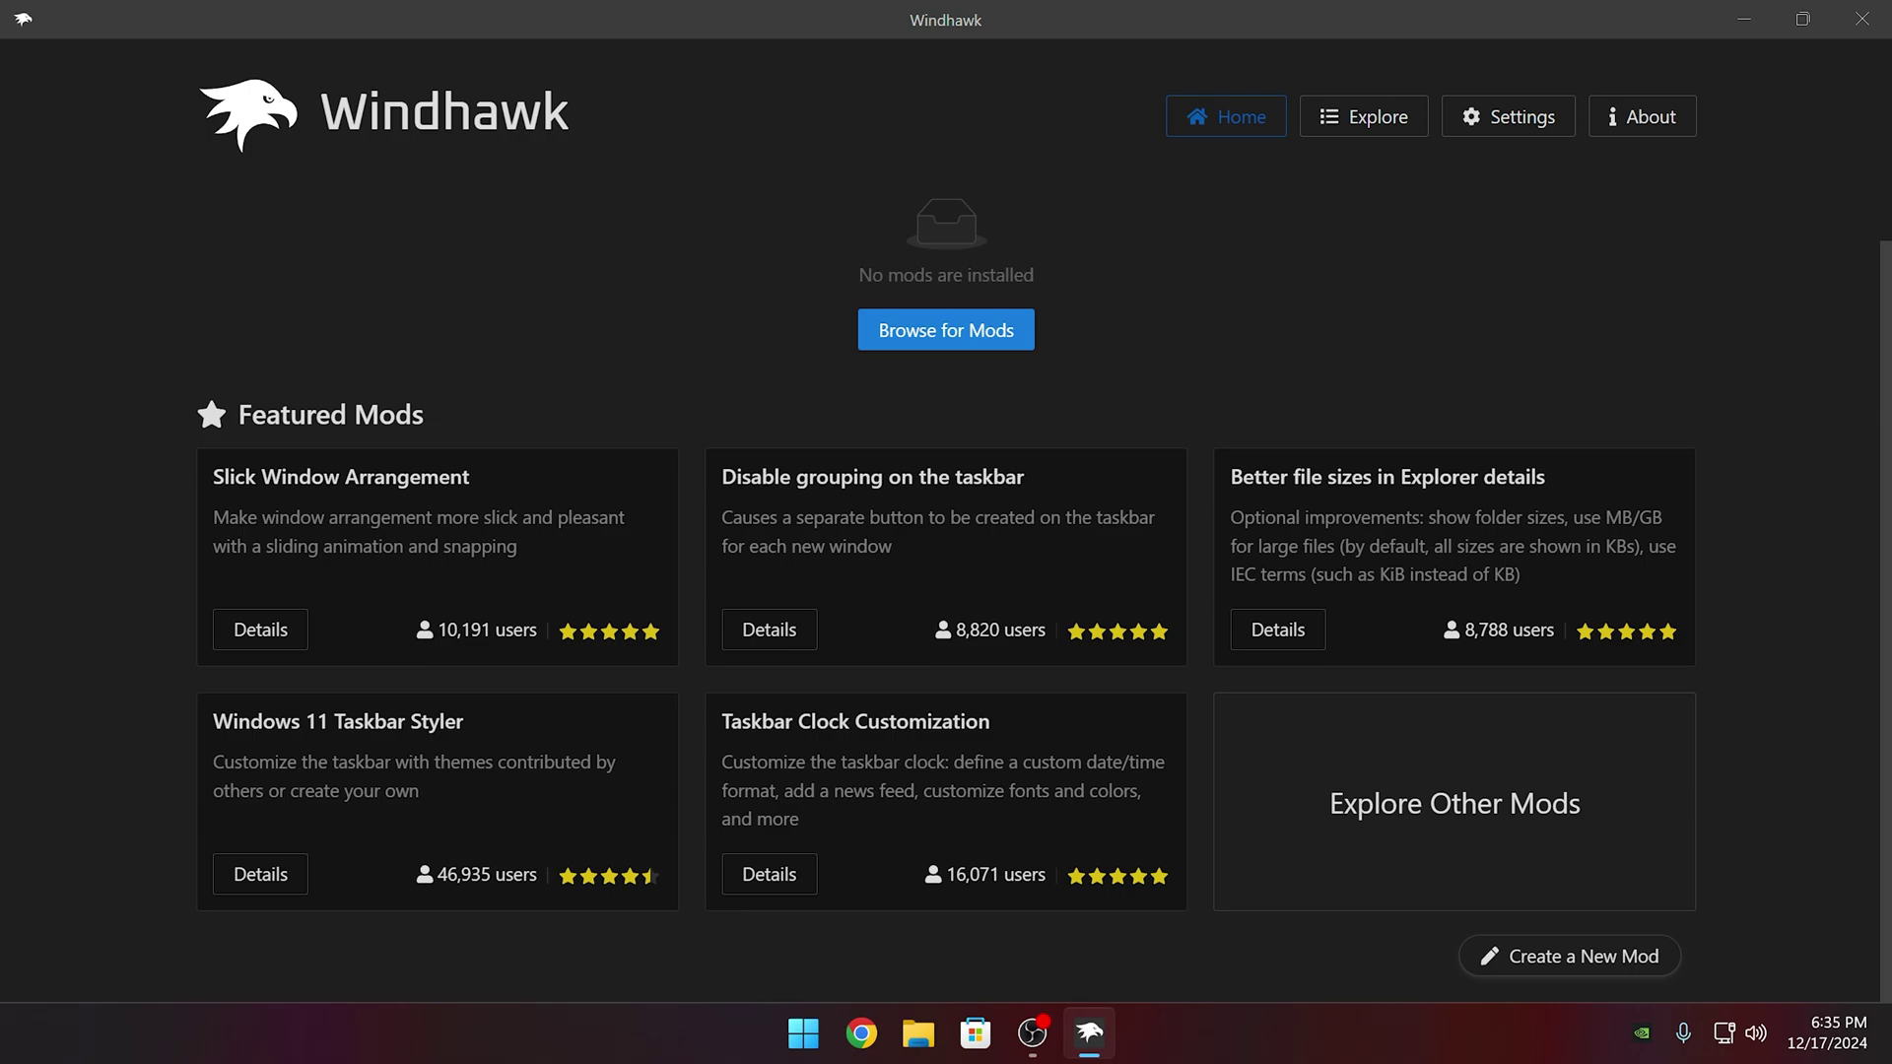
# Step: Install Slick Window Arrangement 1.0.2 from its details page, accepting the risk warning, then return Home
pyautogui.click(259, 630)
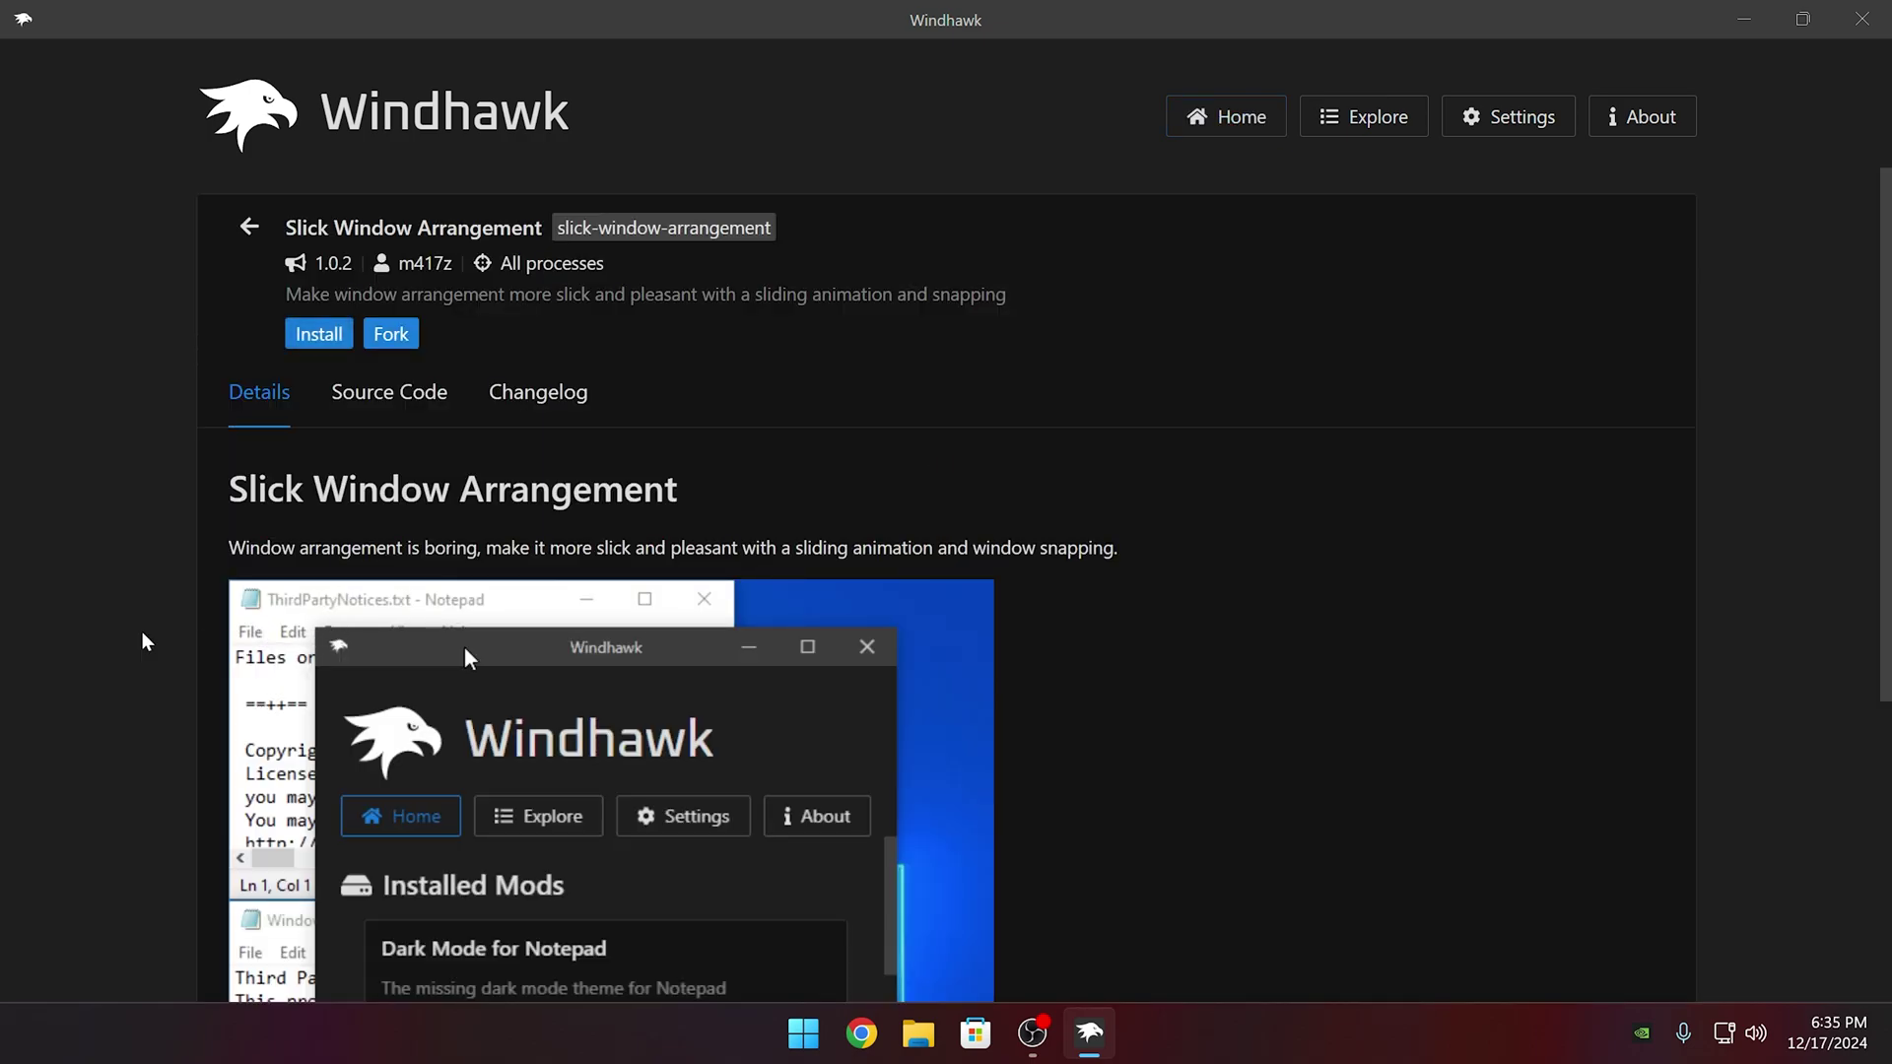
pyautogui.scroll(-3, 144, 640)
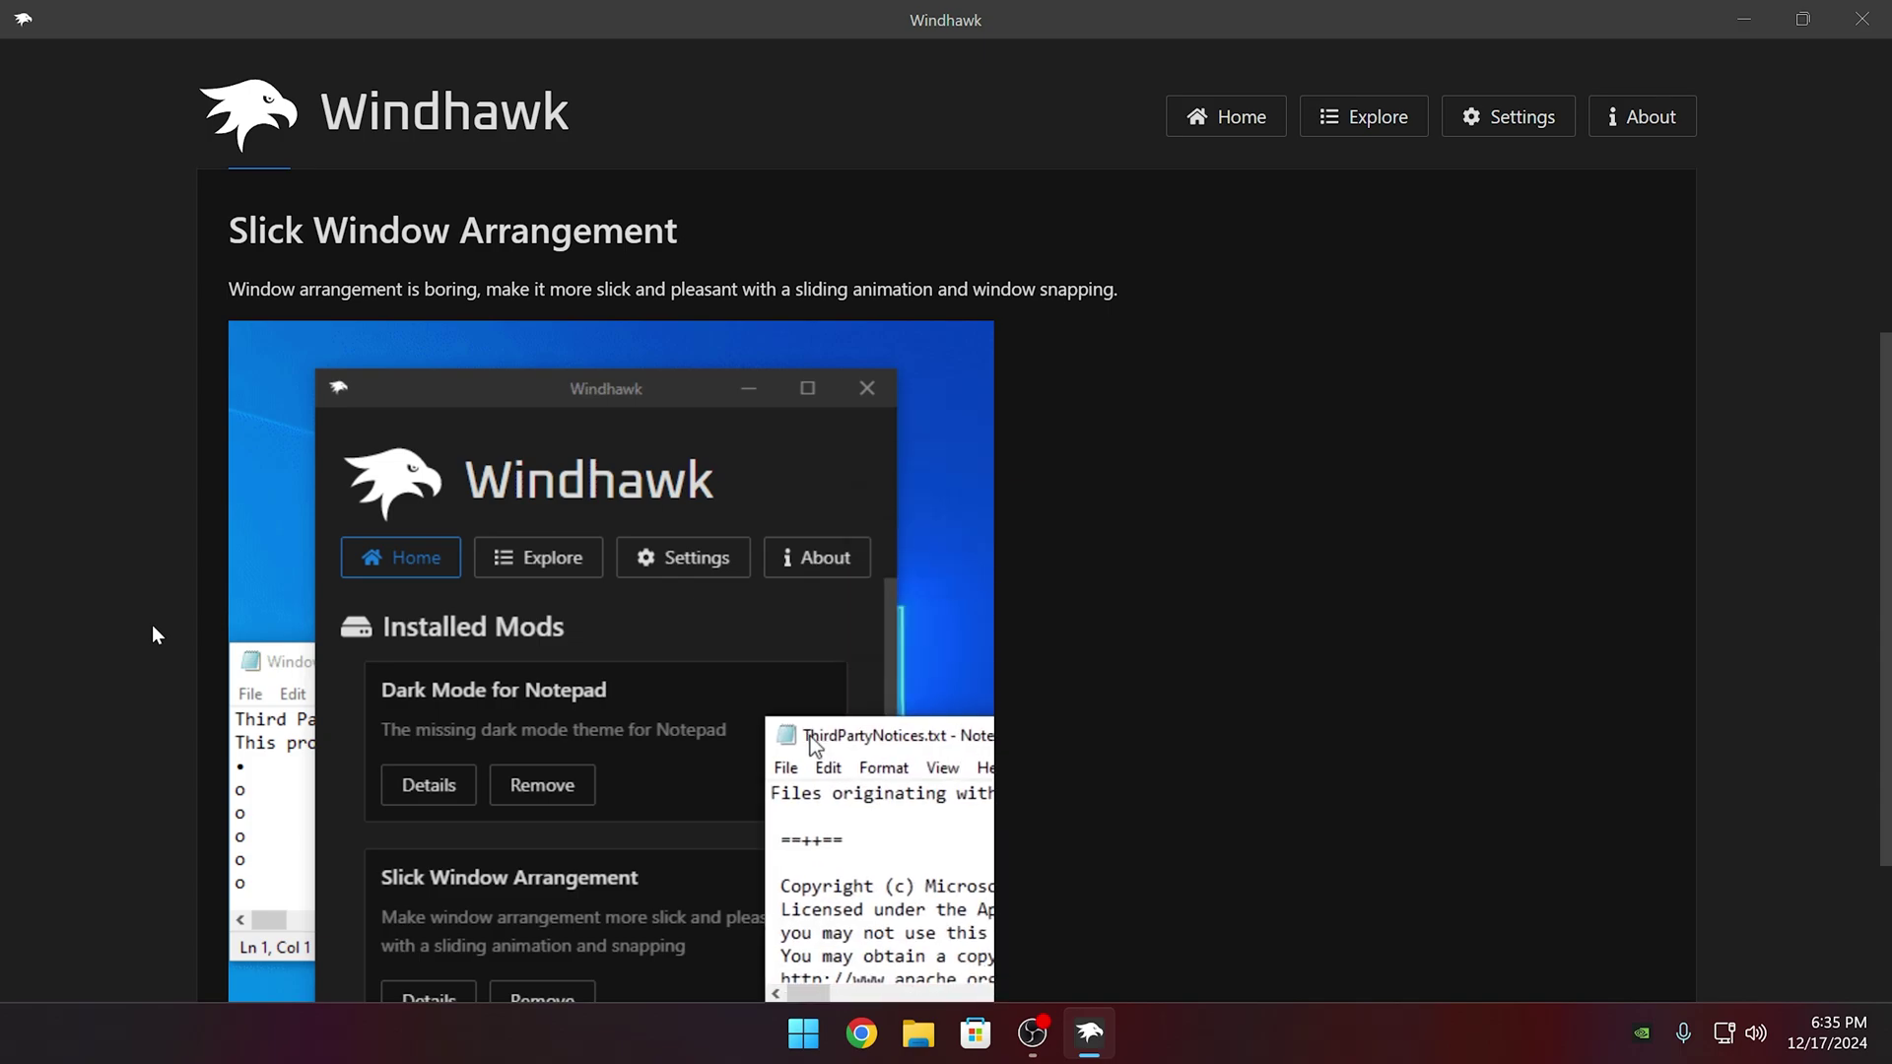
pyautogui.scroll(-2, 152, 624)
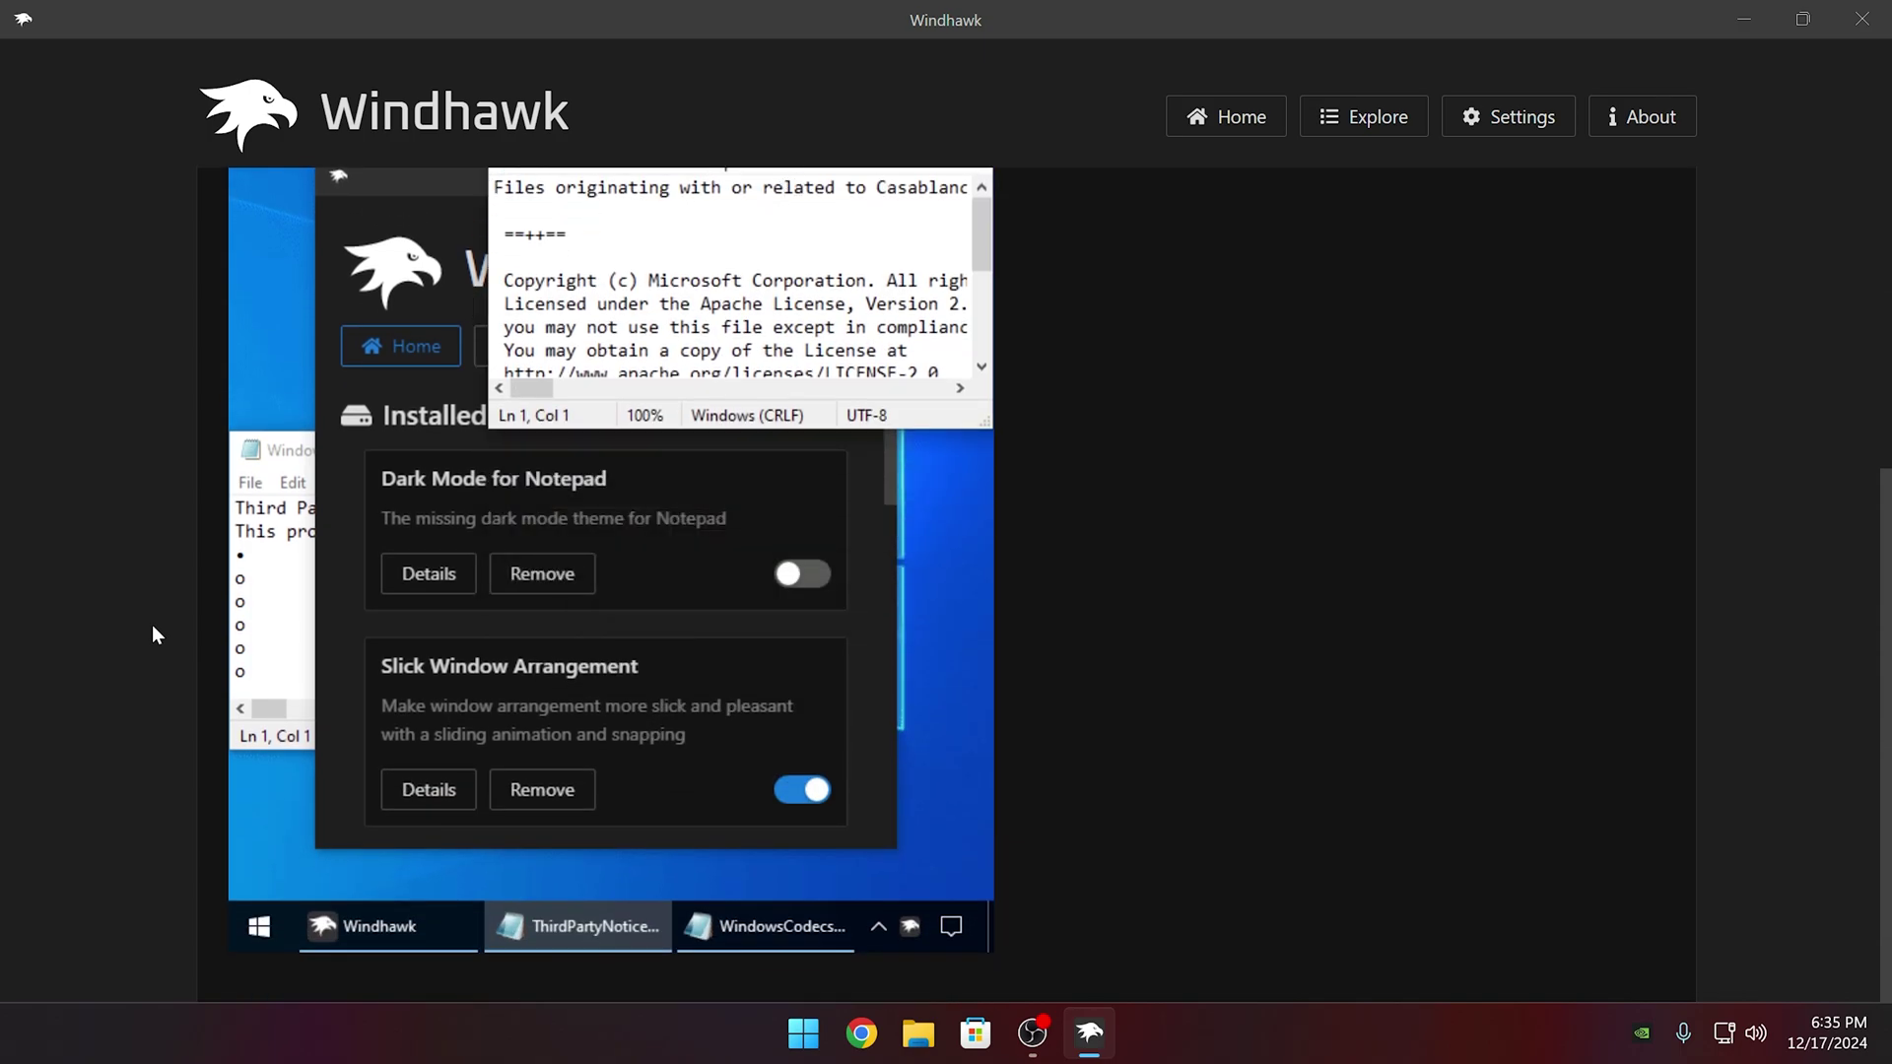
pyautogui.scroll(1, 152, 625)
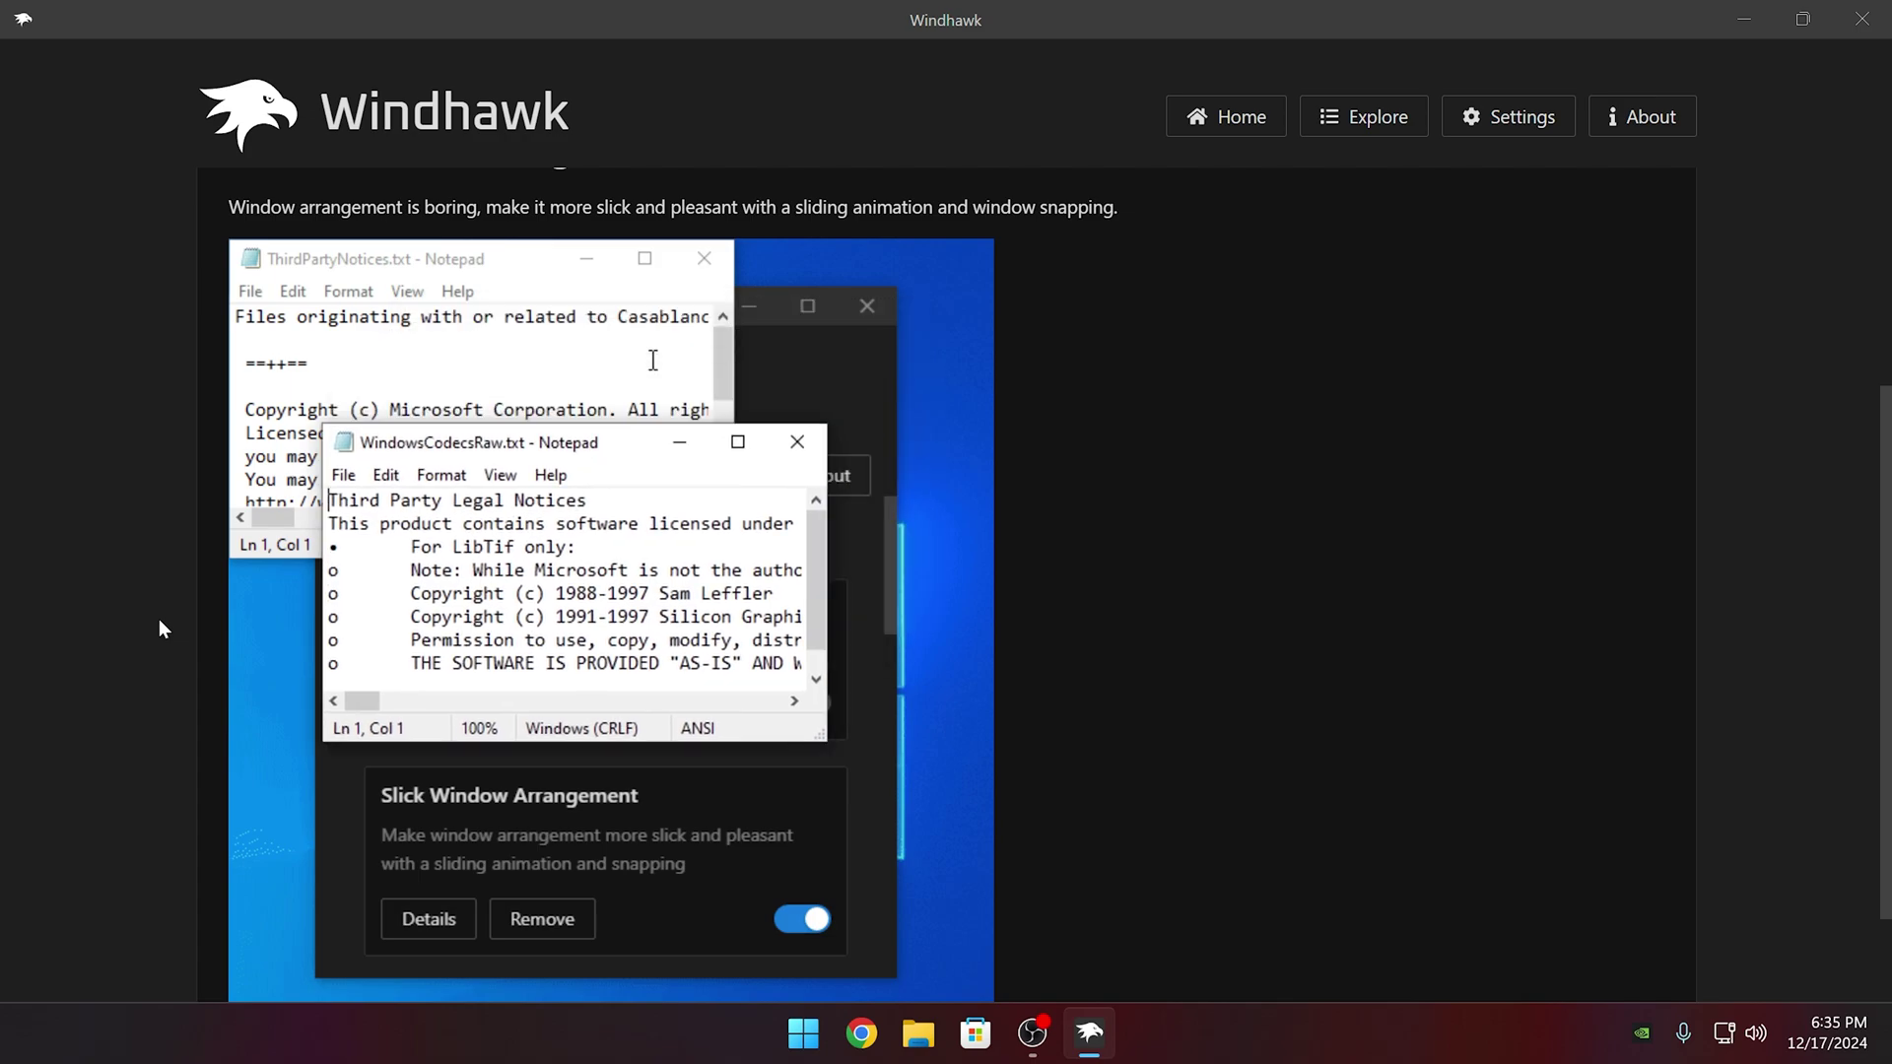
pyautogui.scroll(3, 158, 619)
pyautogui.click(334, 340)
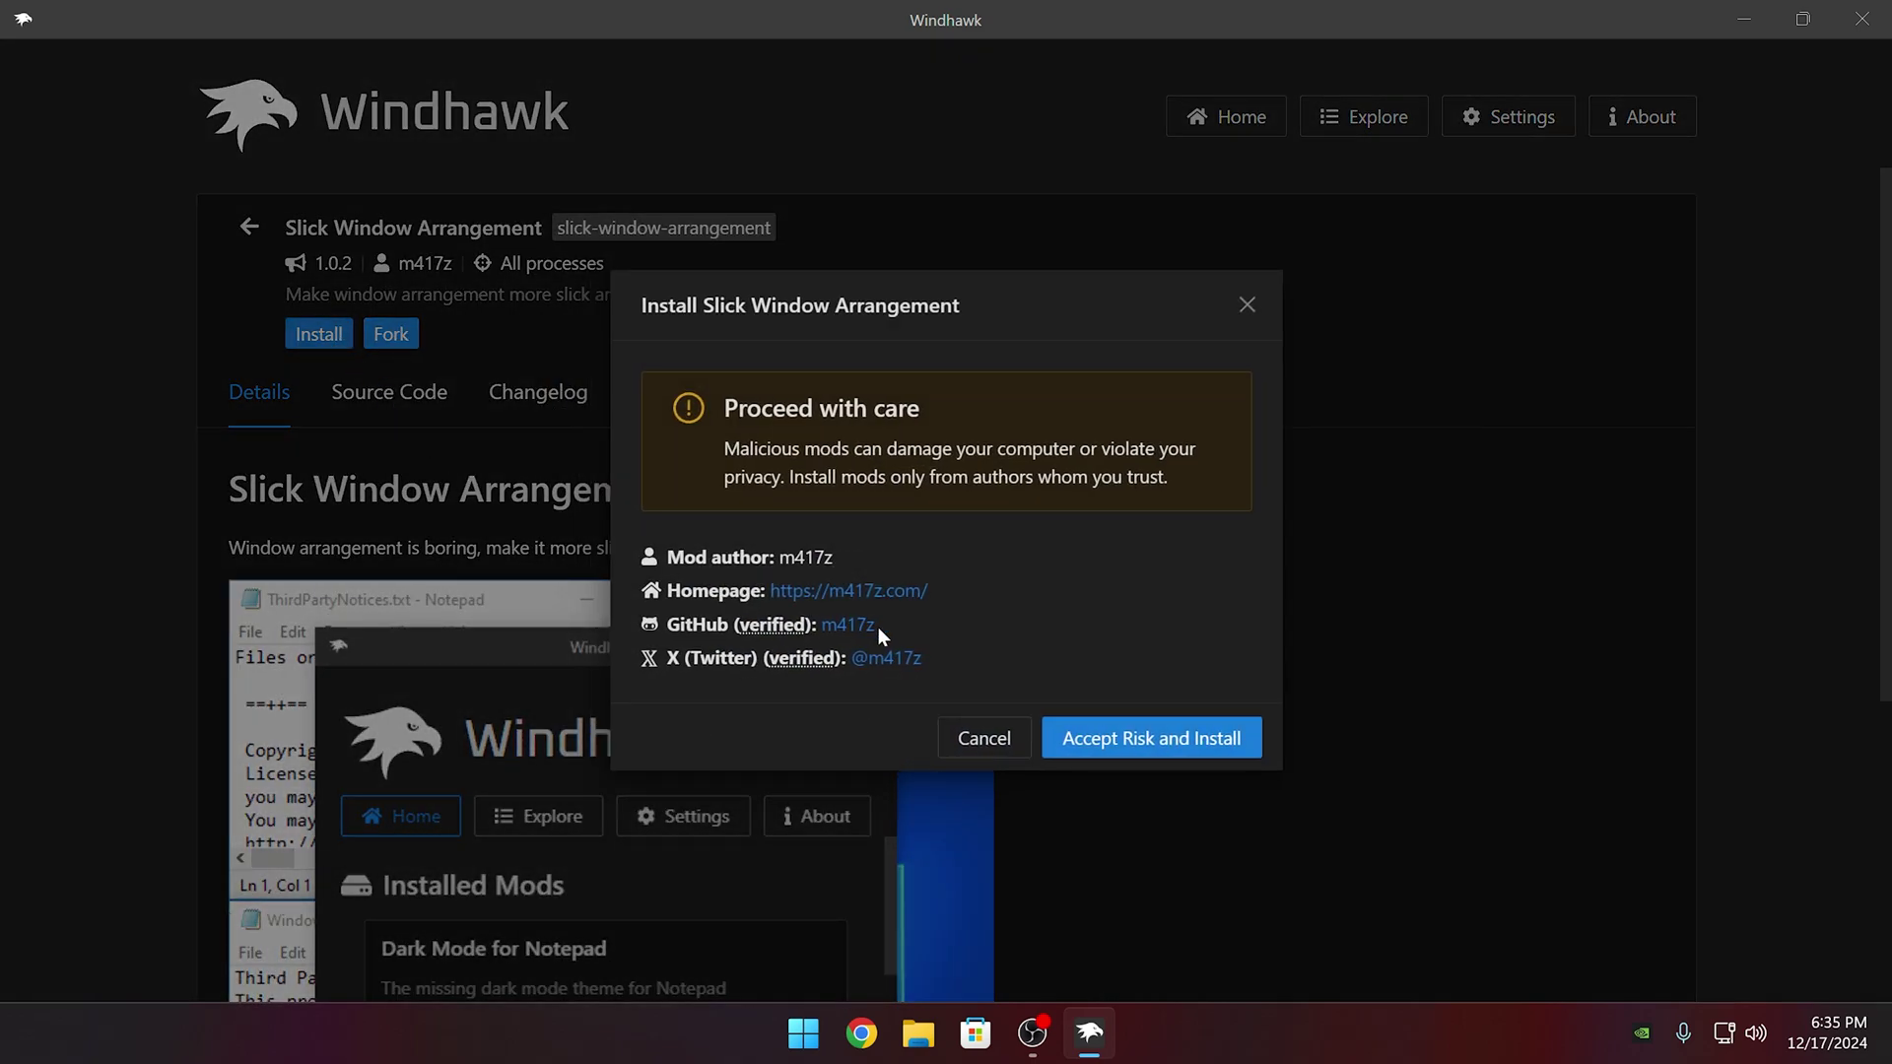
pyautogui.click(1208, 746)
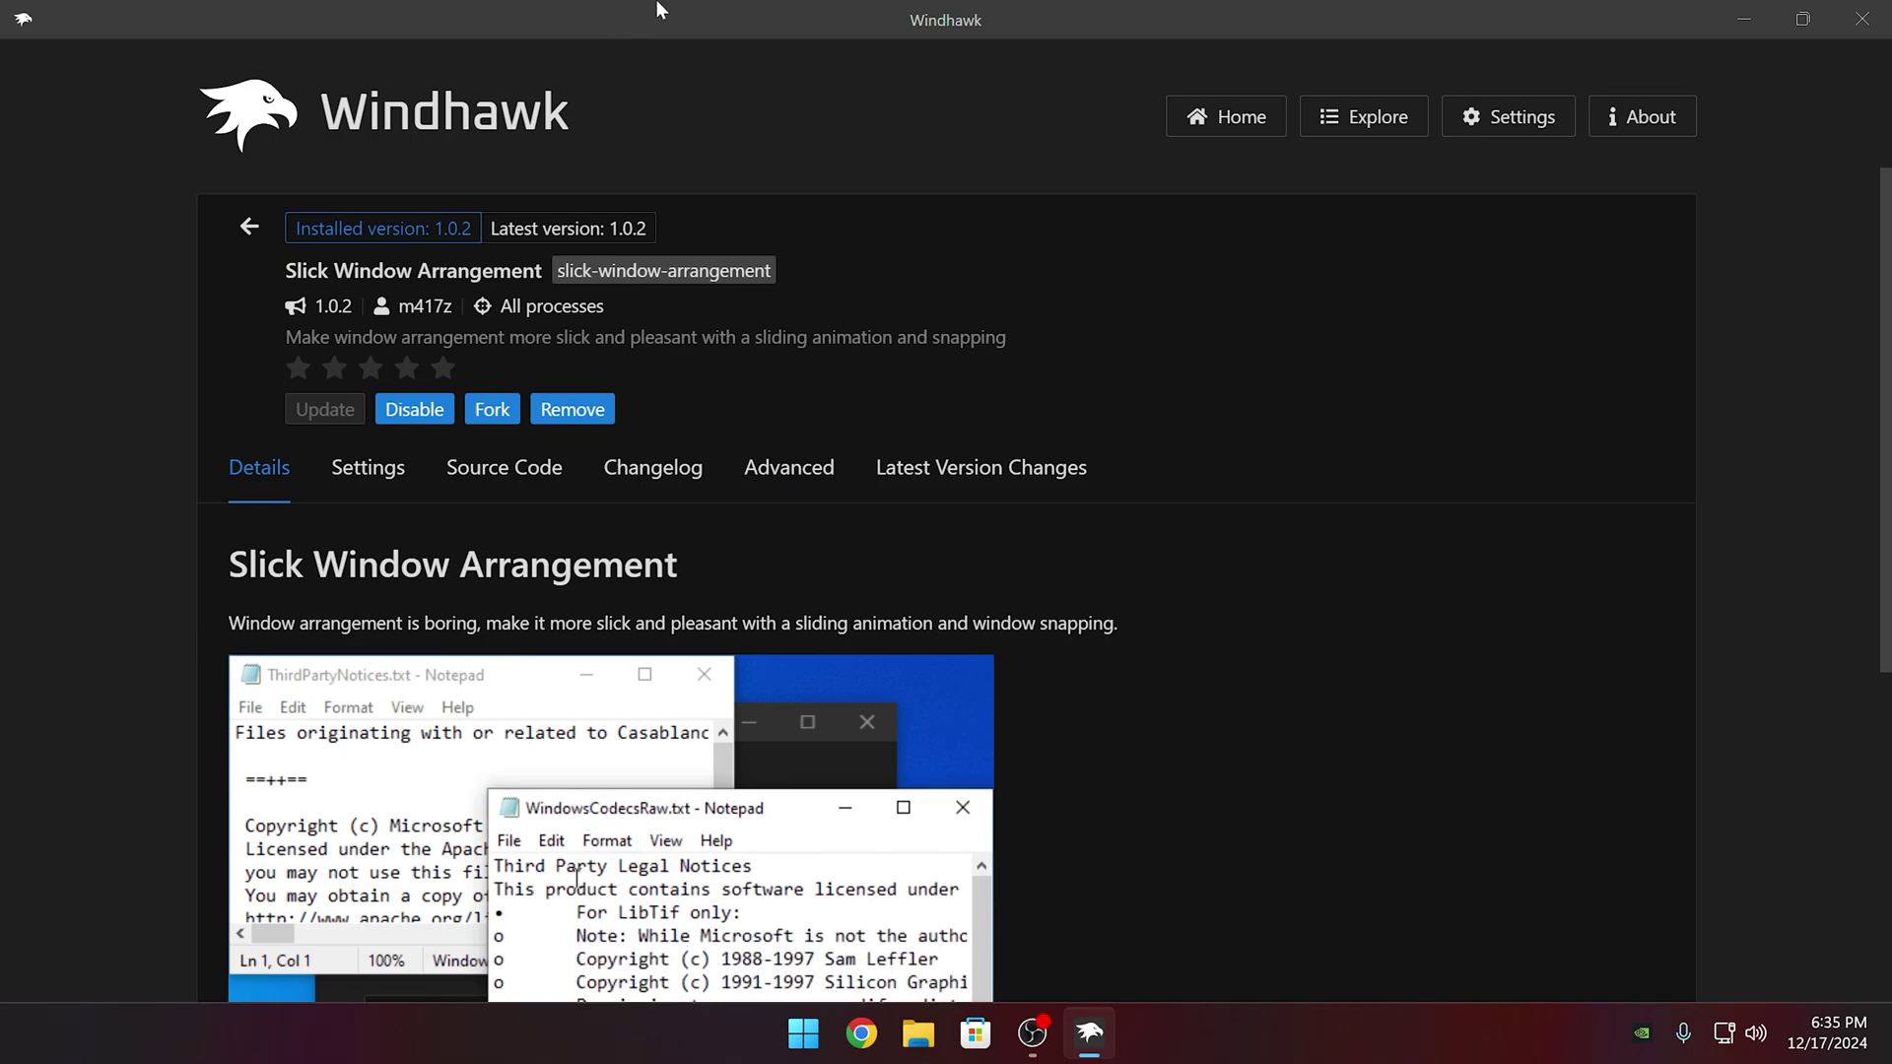
pyautogui.moveTo(659, 19); pyautogui.dragTo(735, 3)
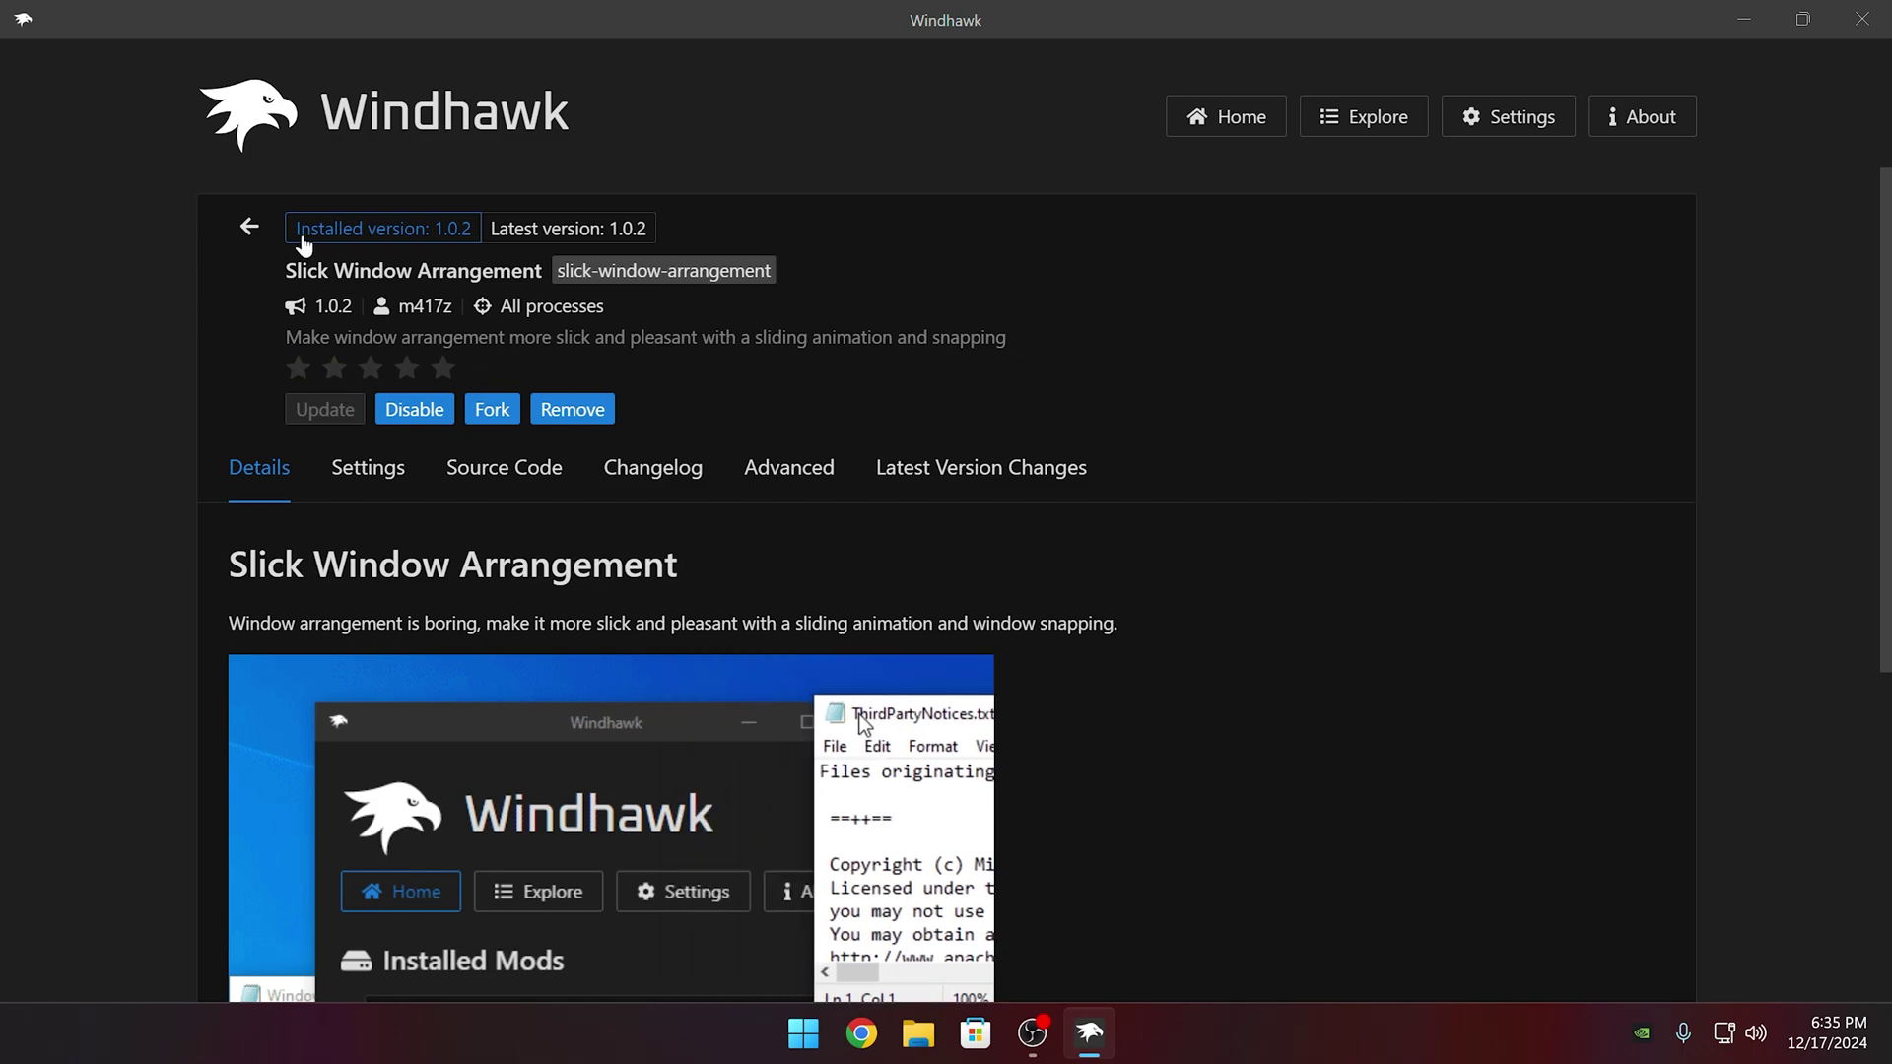
pyautogui.click(249, 226)
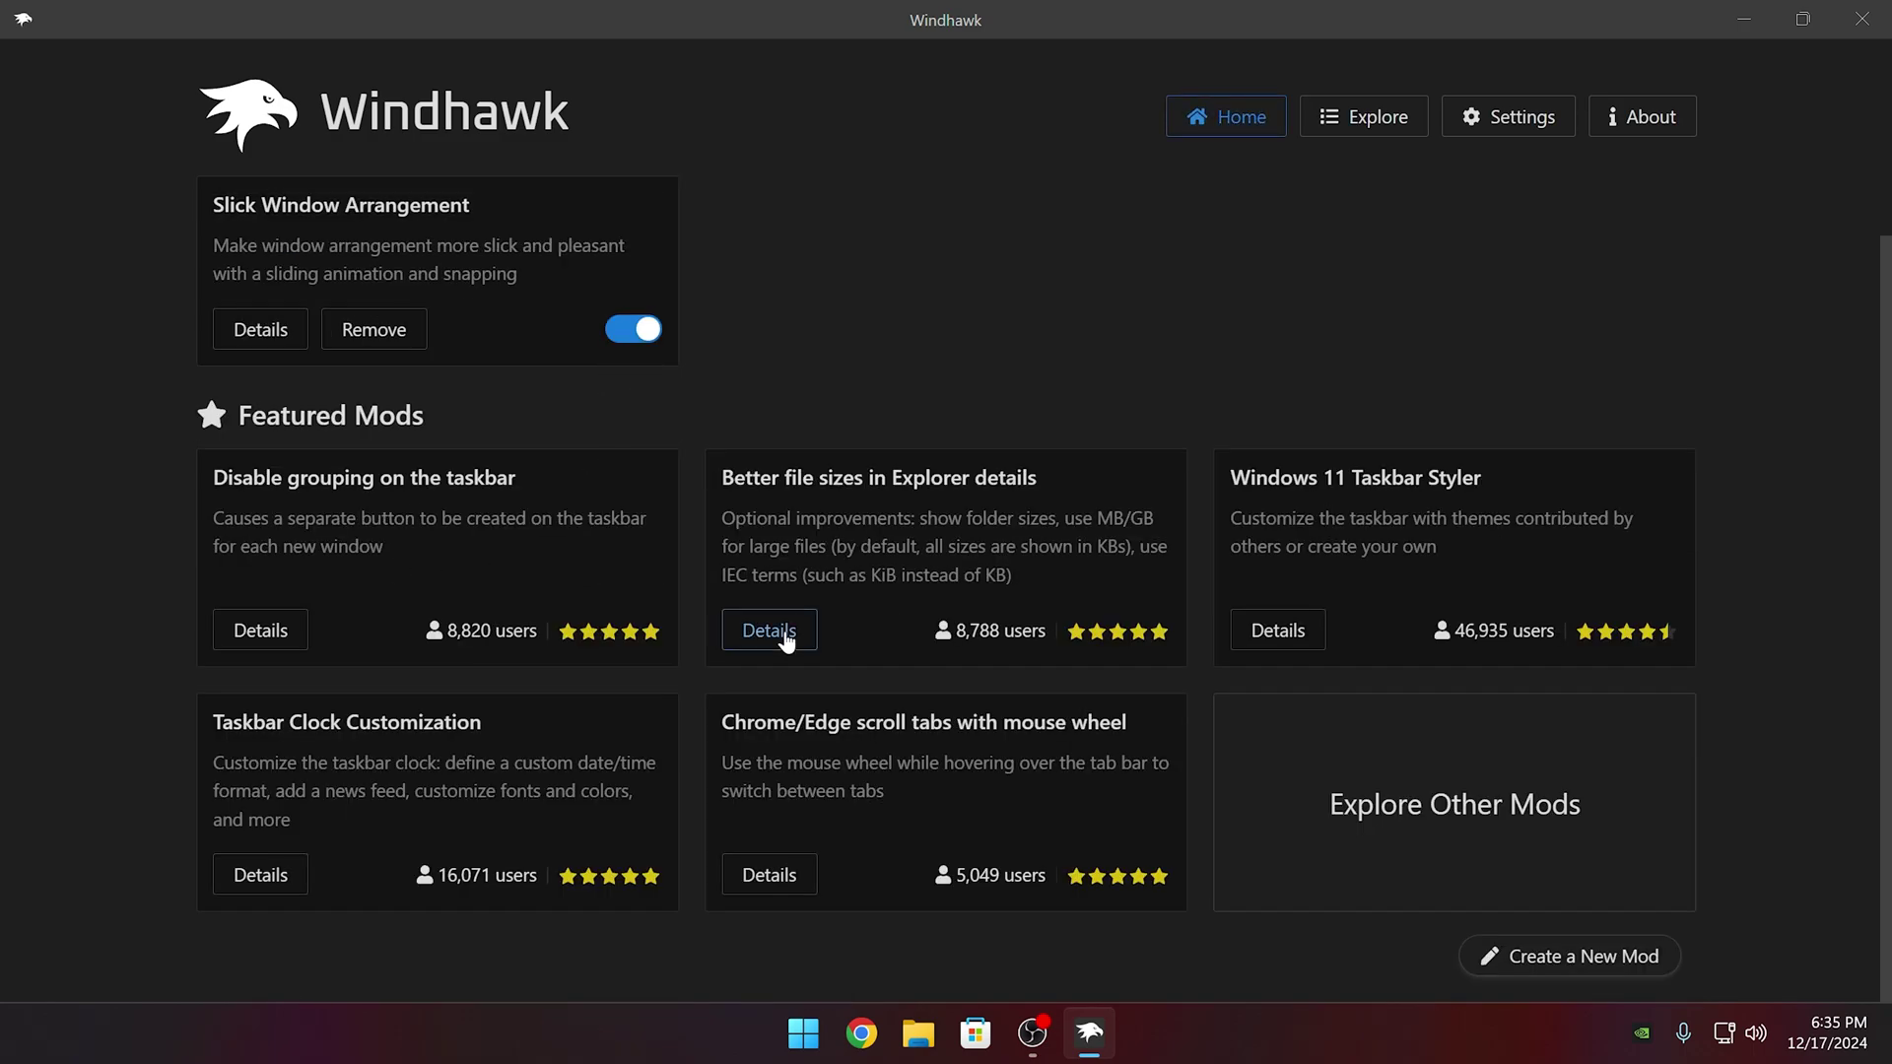
# Step: Review Windows 11 Taskbar Styler's details, install it accepting the risk, then return Home
pyautogui.click(1278, 631)
pyautogui.scroll(-1, 860, 624)
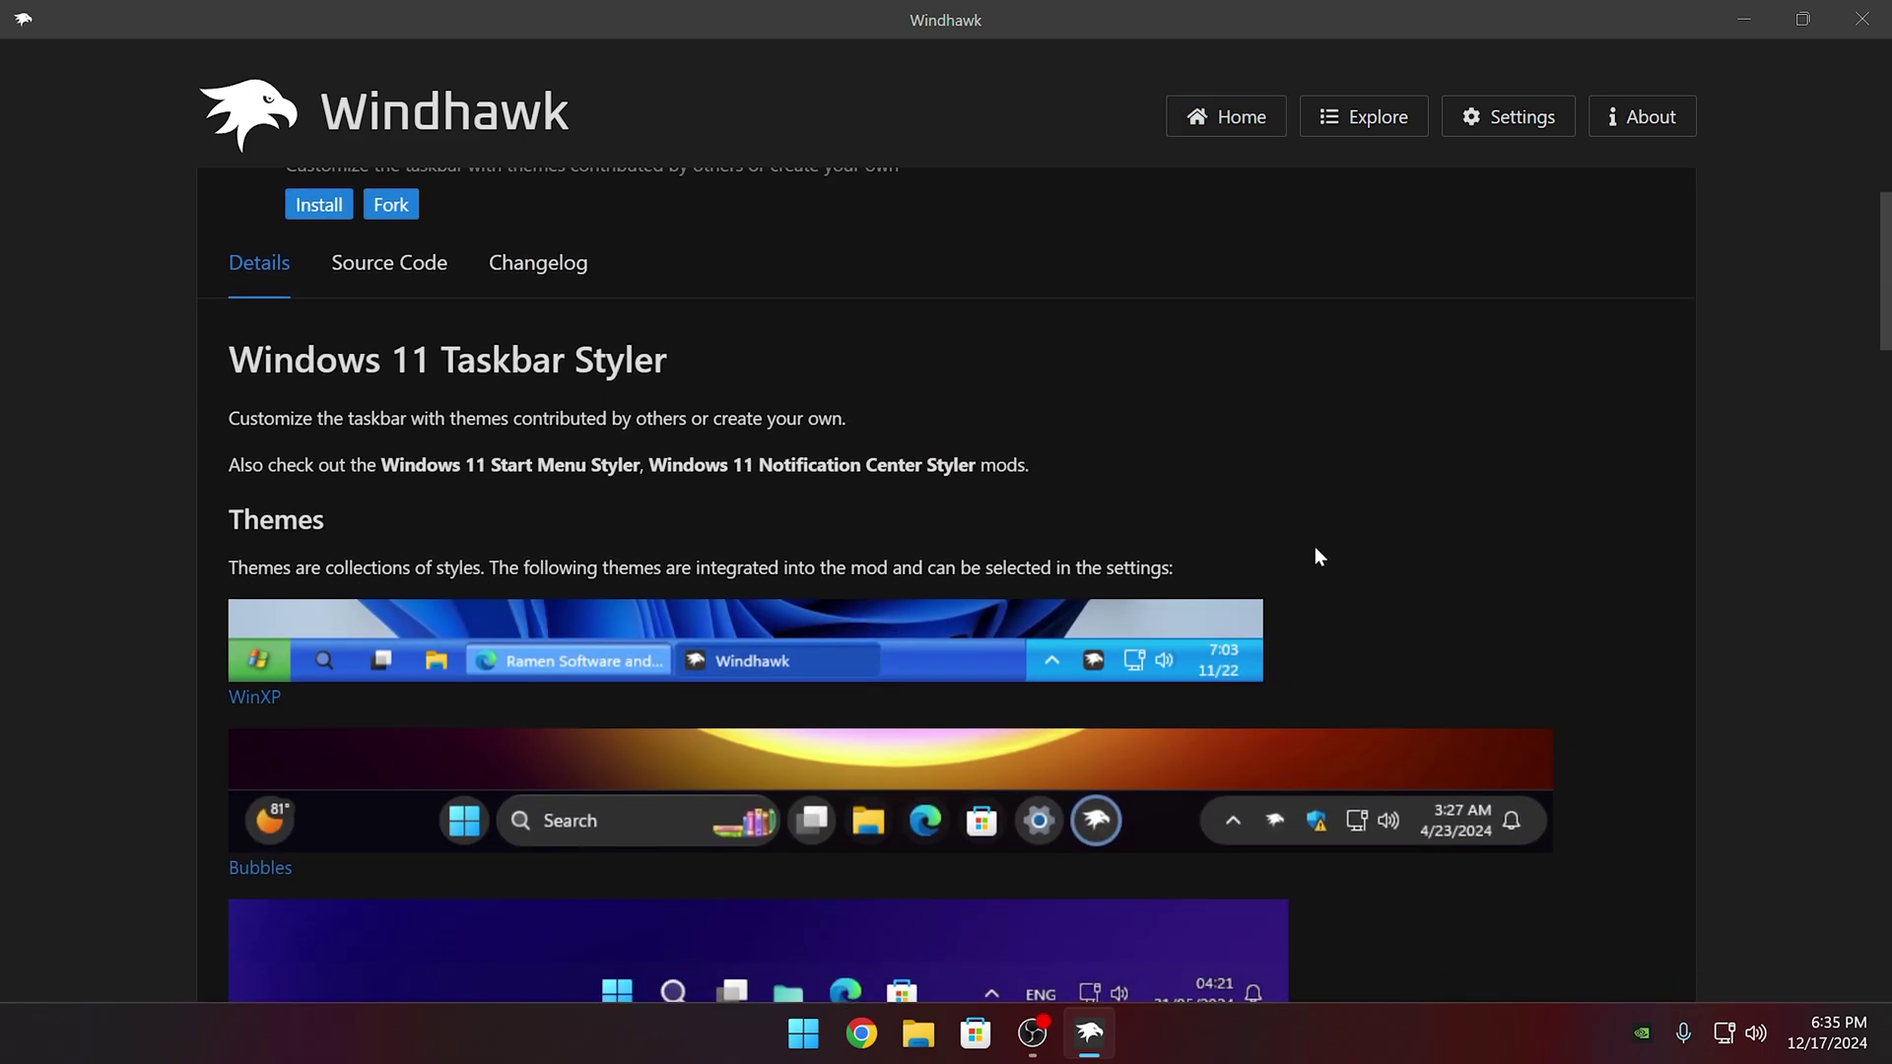
pyautogui.scroll(-2, 1314, 548)
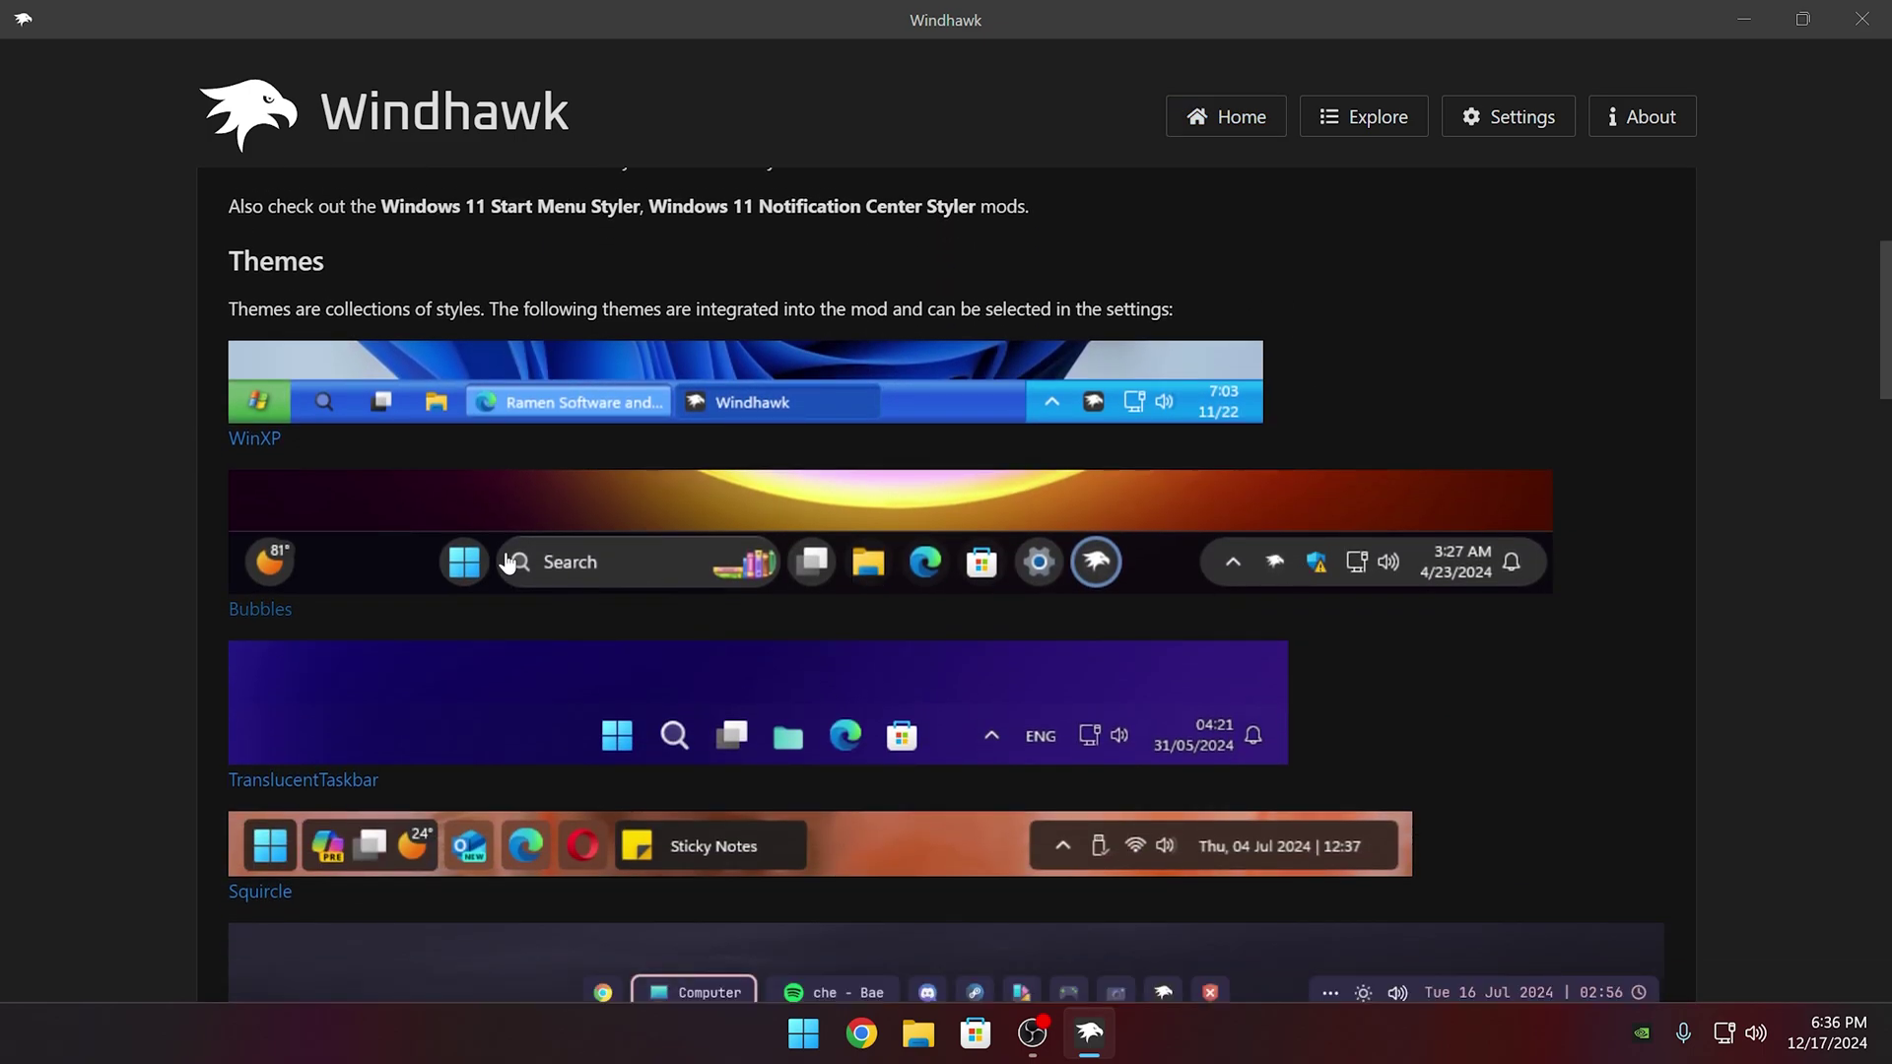
pyautogui.scroll(-2, 441, 583)
pyautogui.scroll(-3, 690, 394)
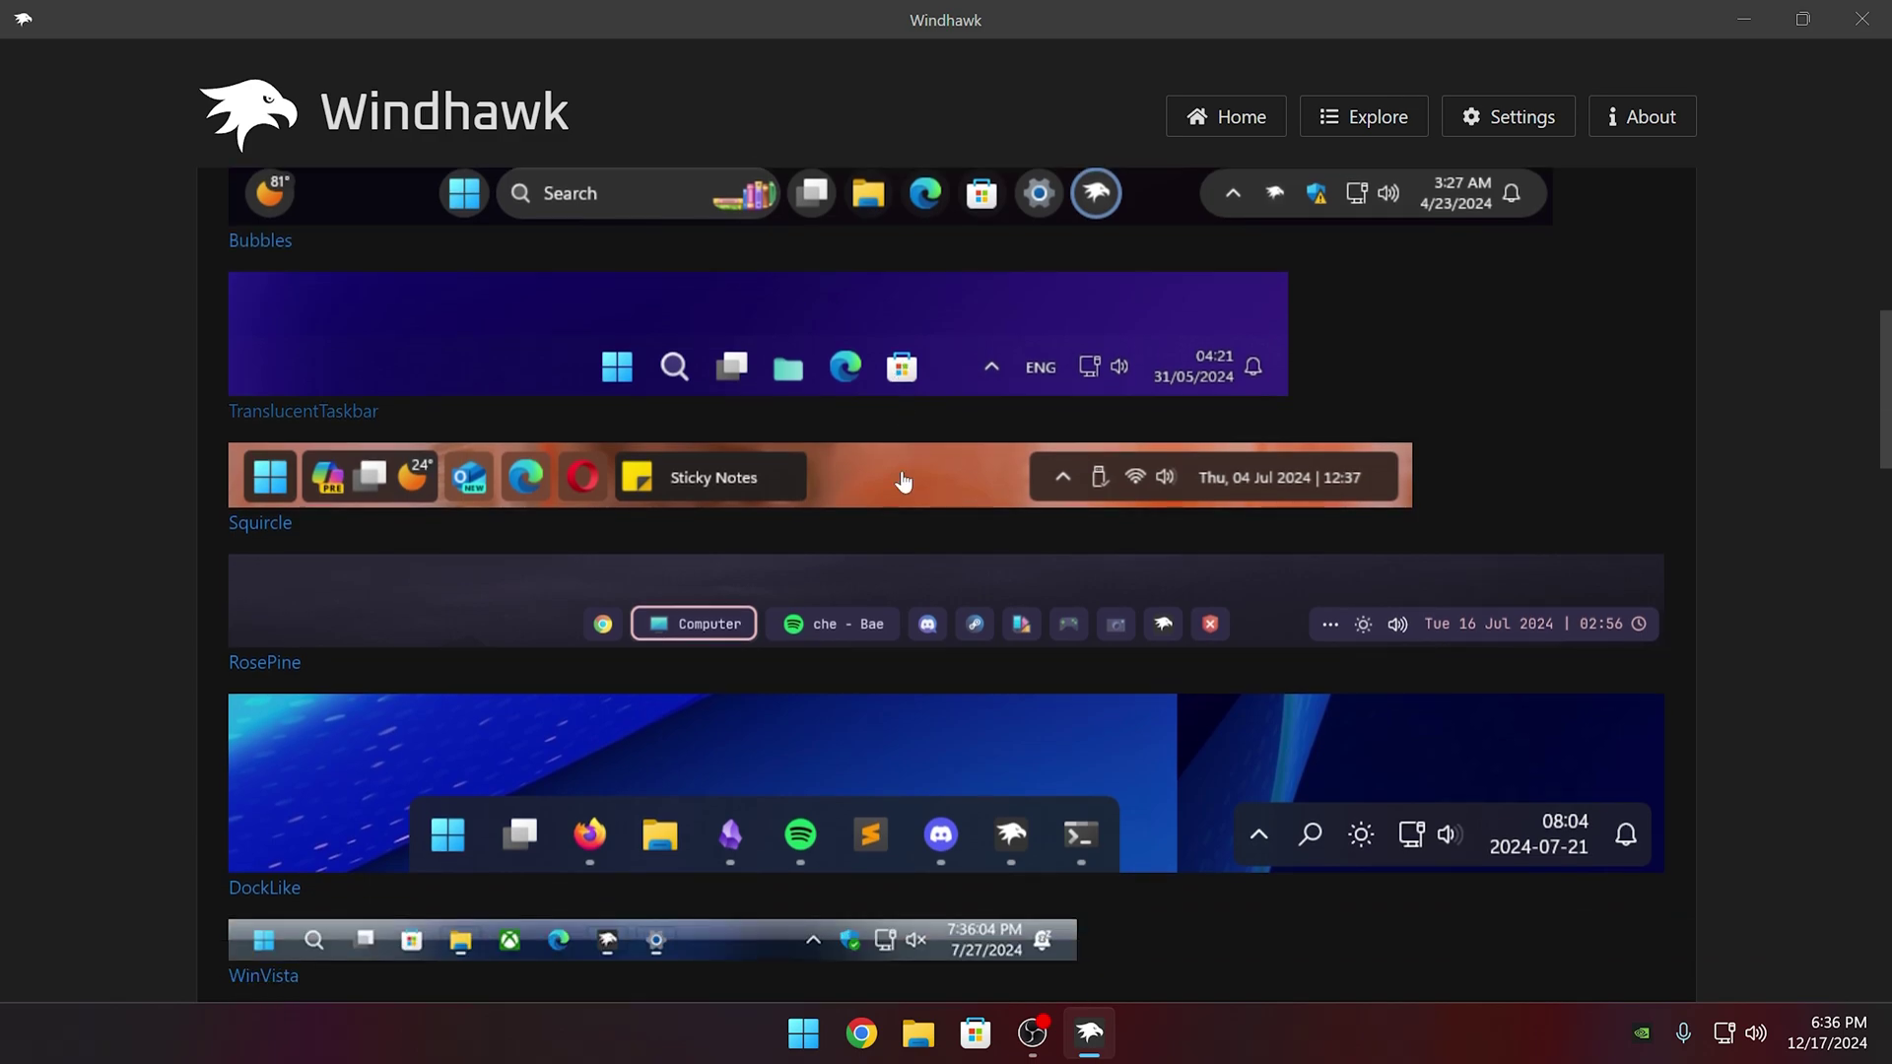
pyautogui.scroll(8, 542, 499)
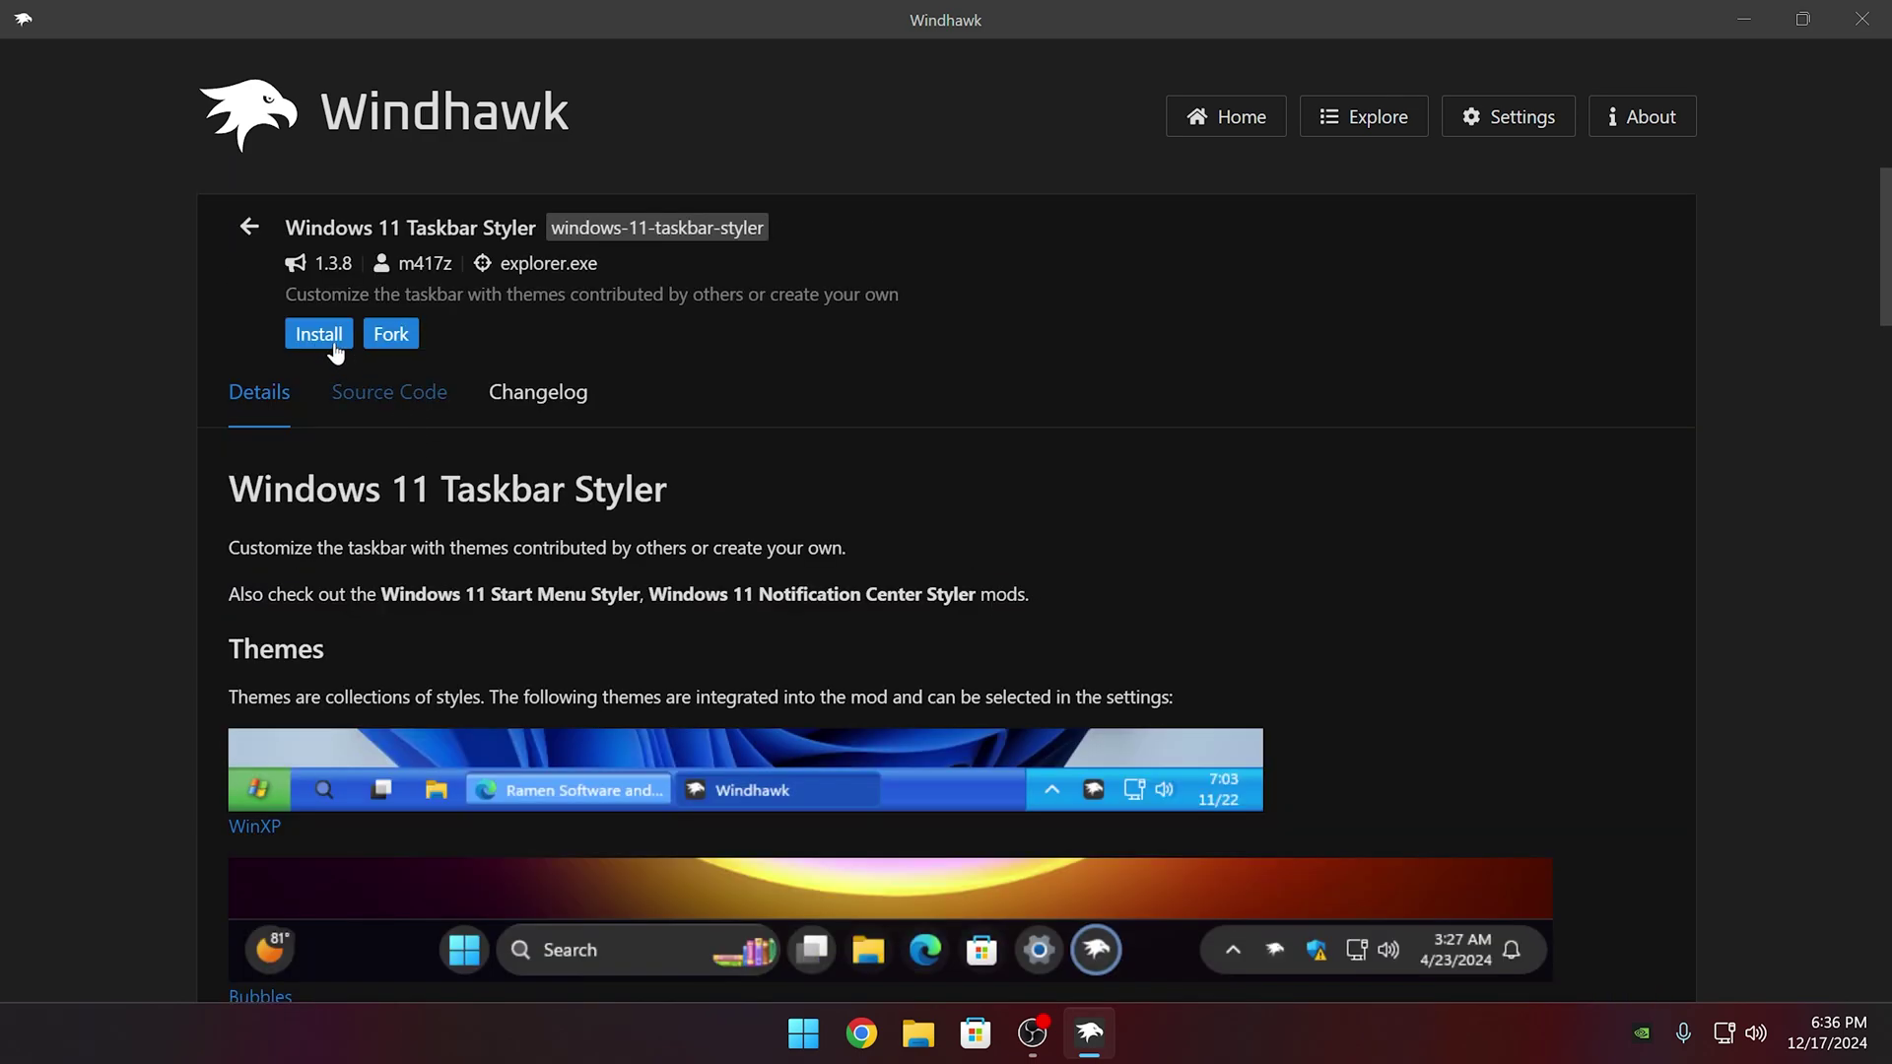
pyautogui.click(335, 351)
pyautogui.click(1227, 732)
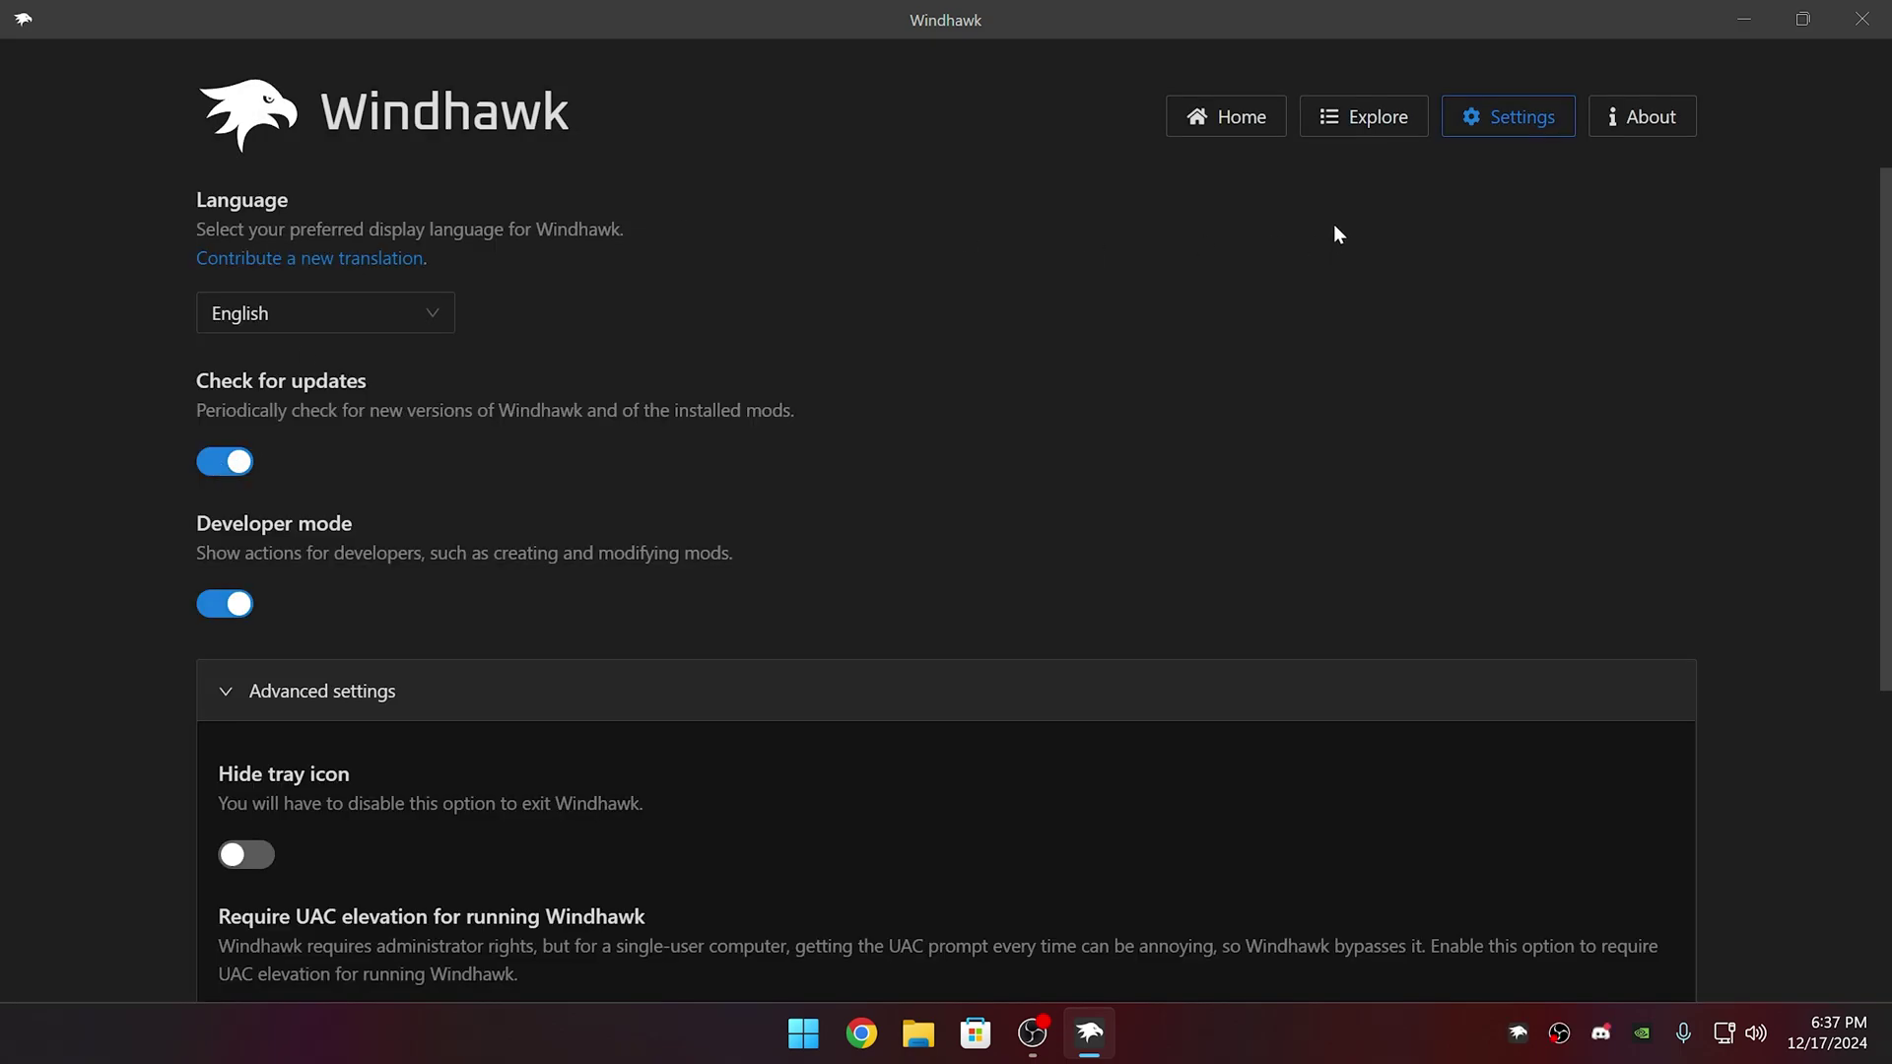
pyautogui.click(1275, 130)
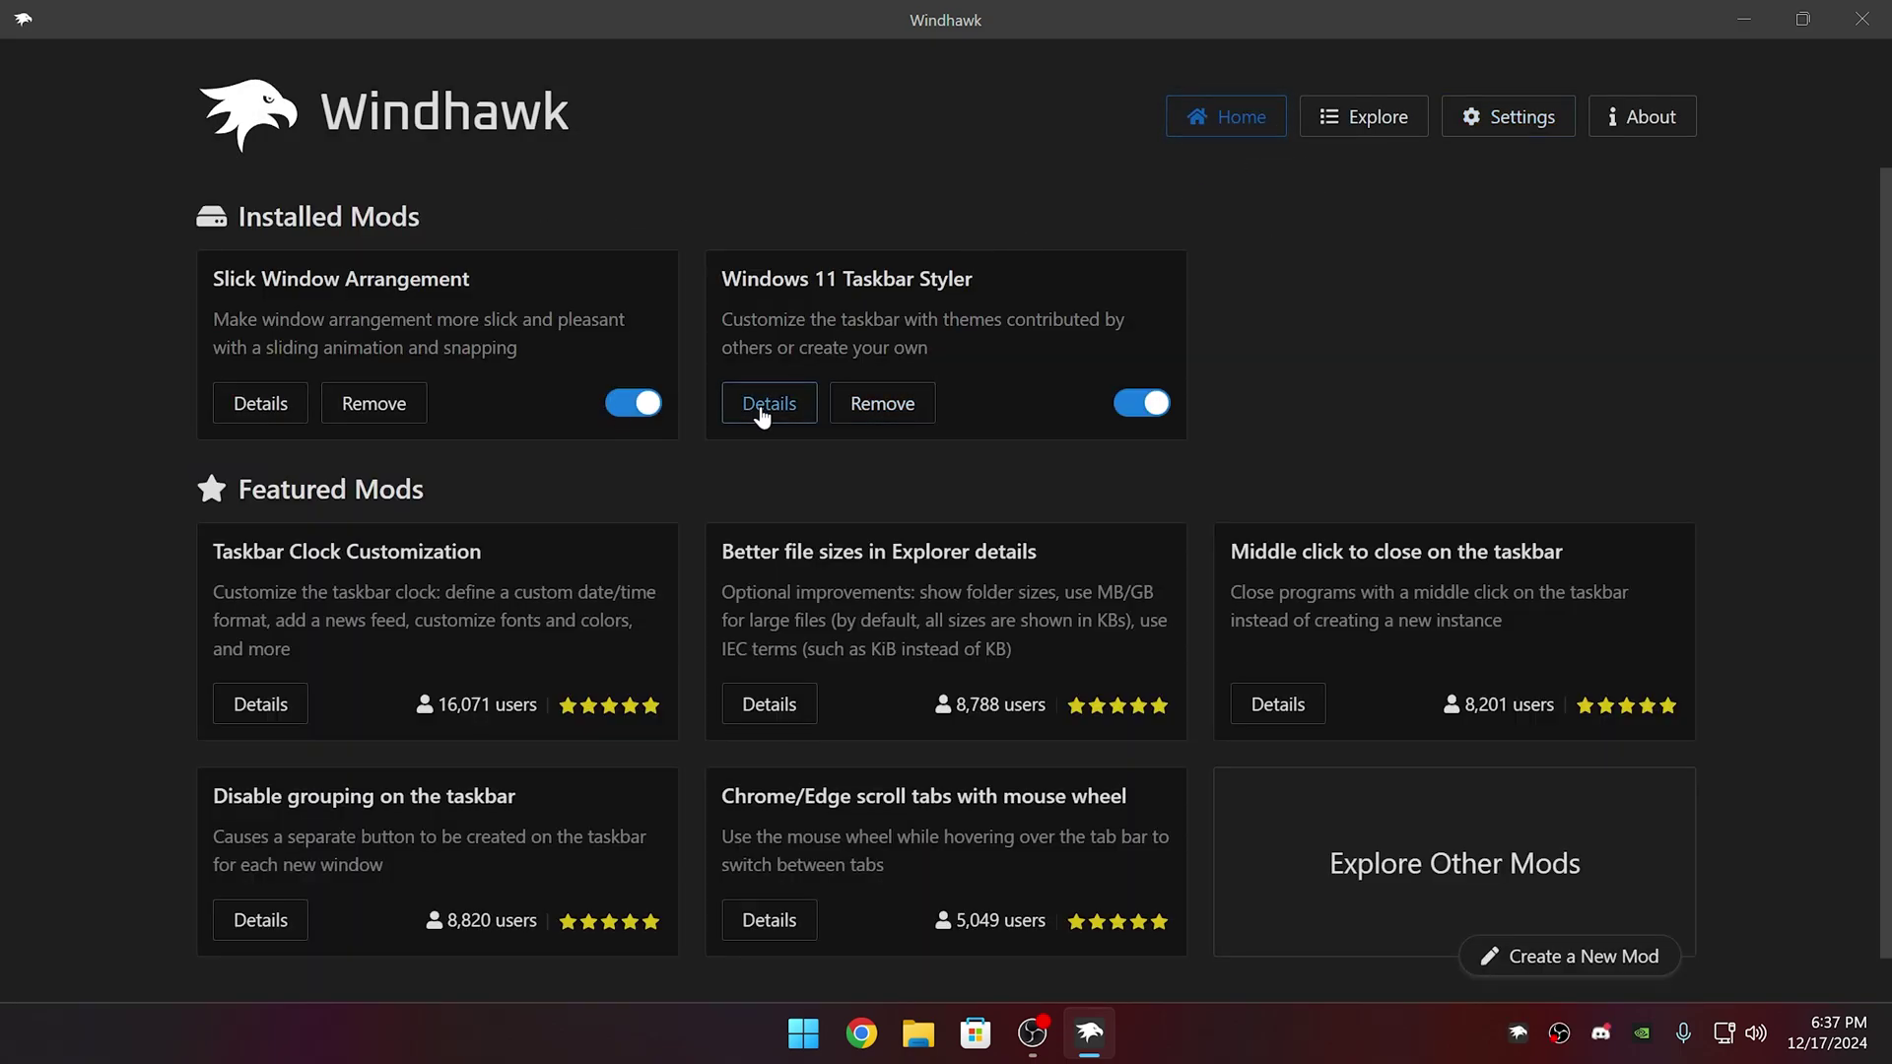
# Step: In Windows 11 Taskbar Styler's settings, choose the Bubbles theme and save it
pyautogui.click(766, 404)
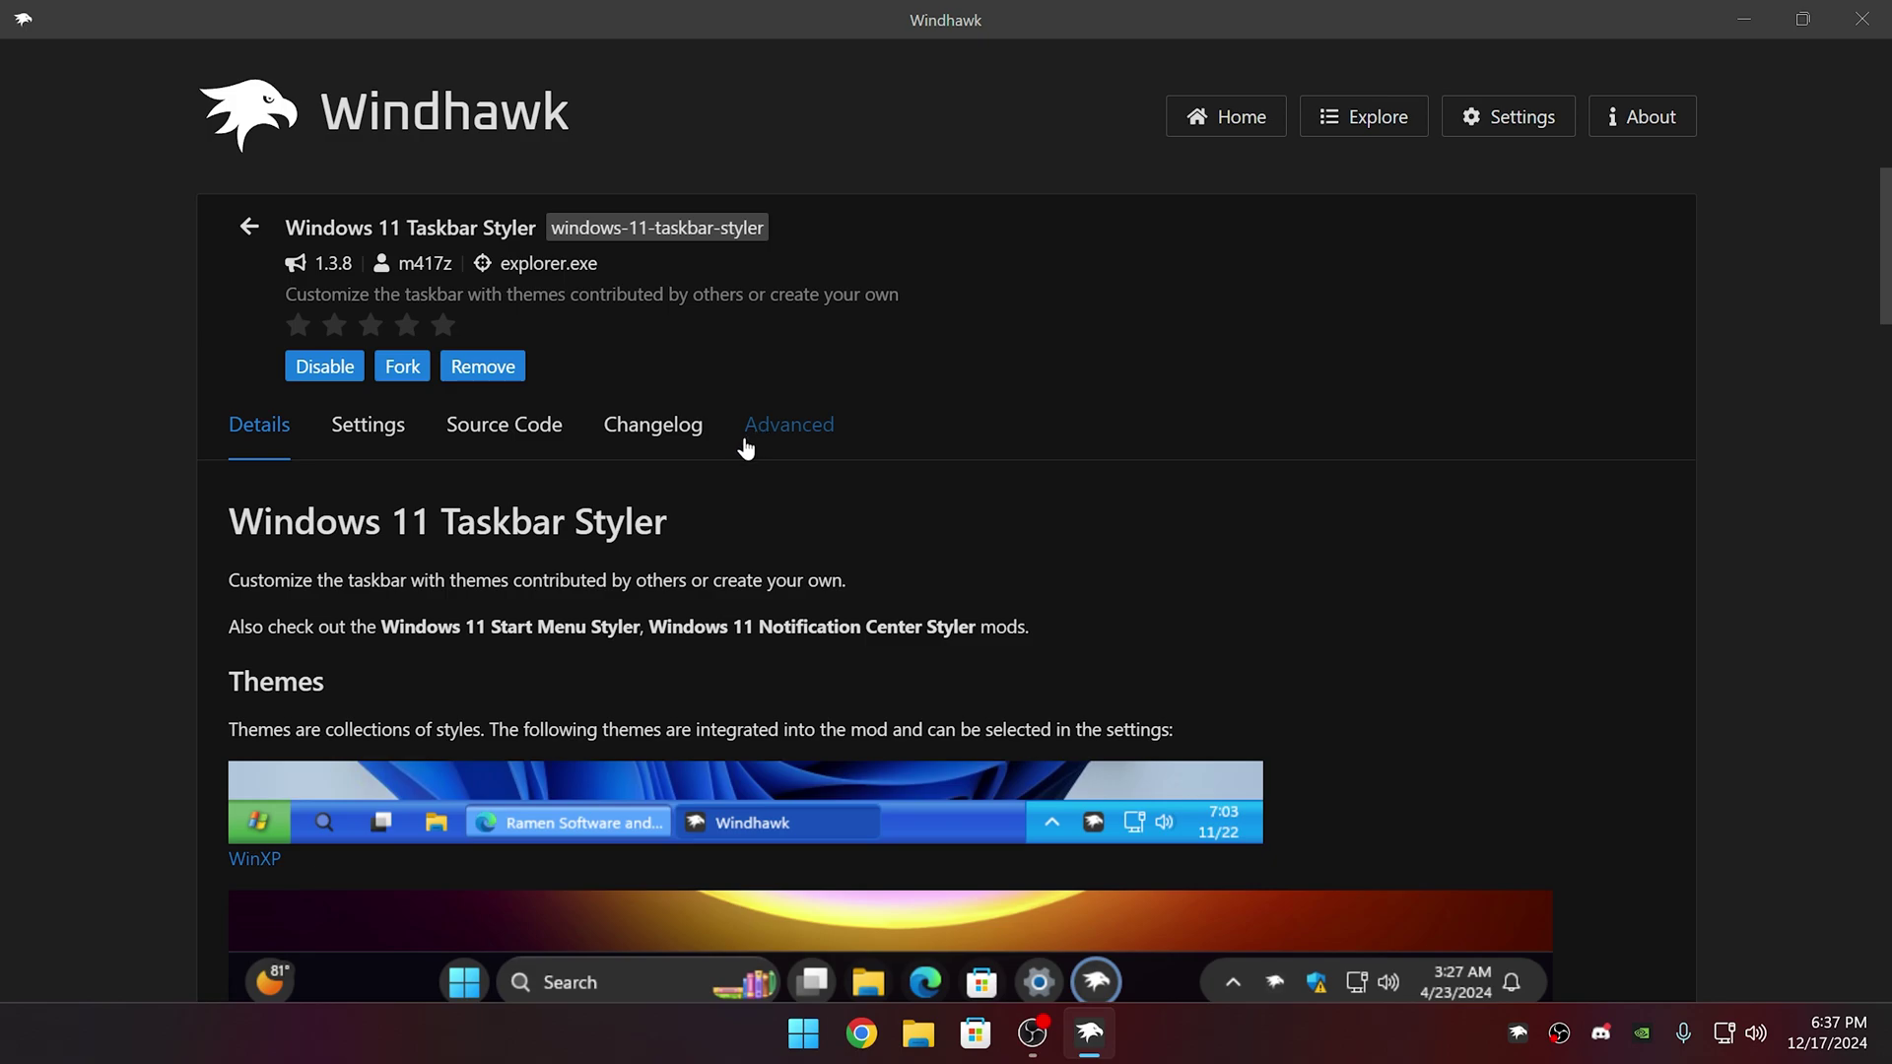
pyautogui.click(746, 445)
pyautogui.click(368, 425)
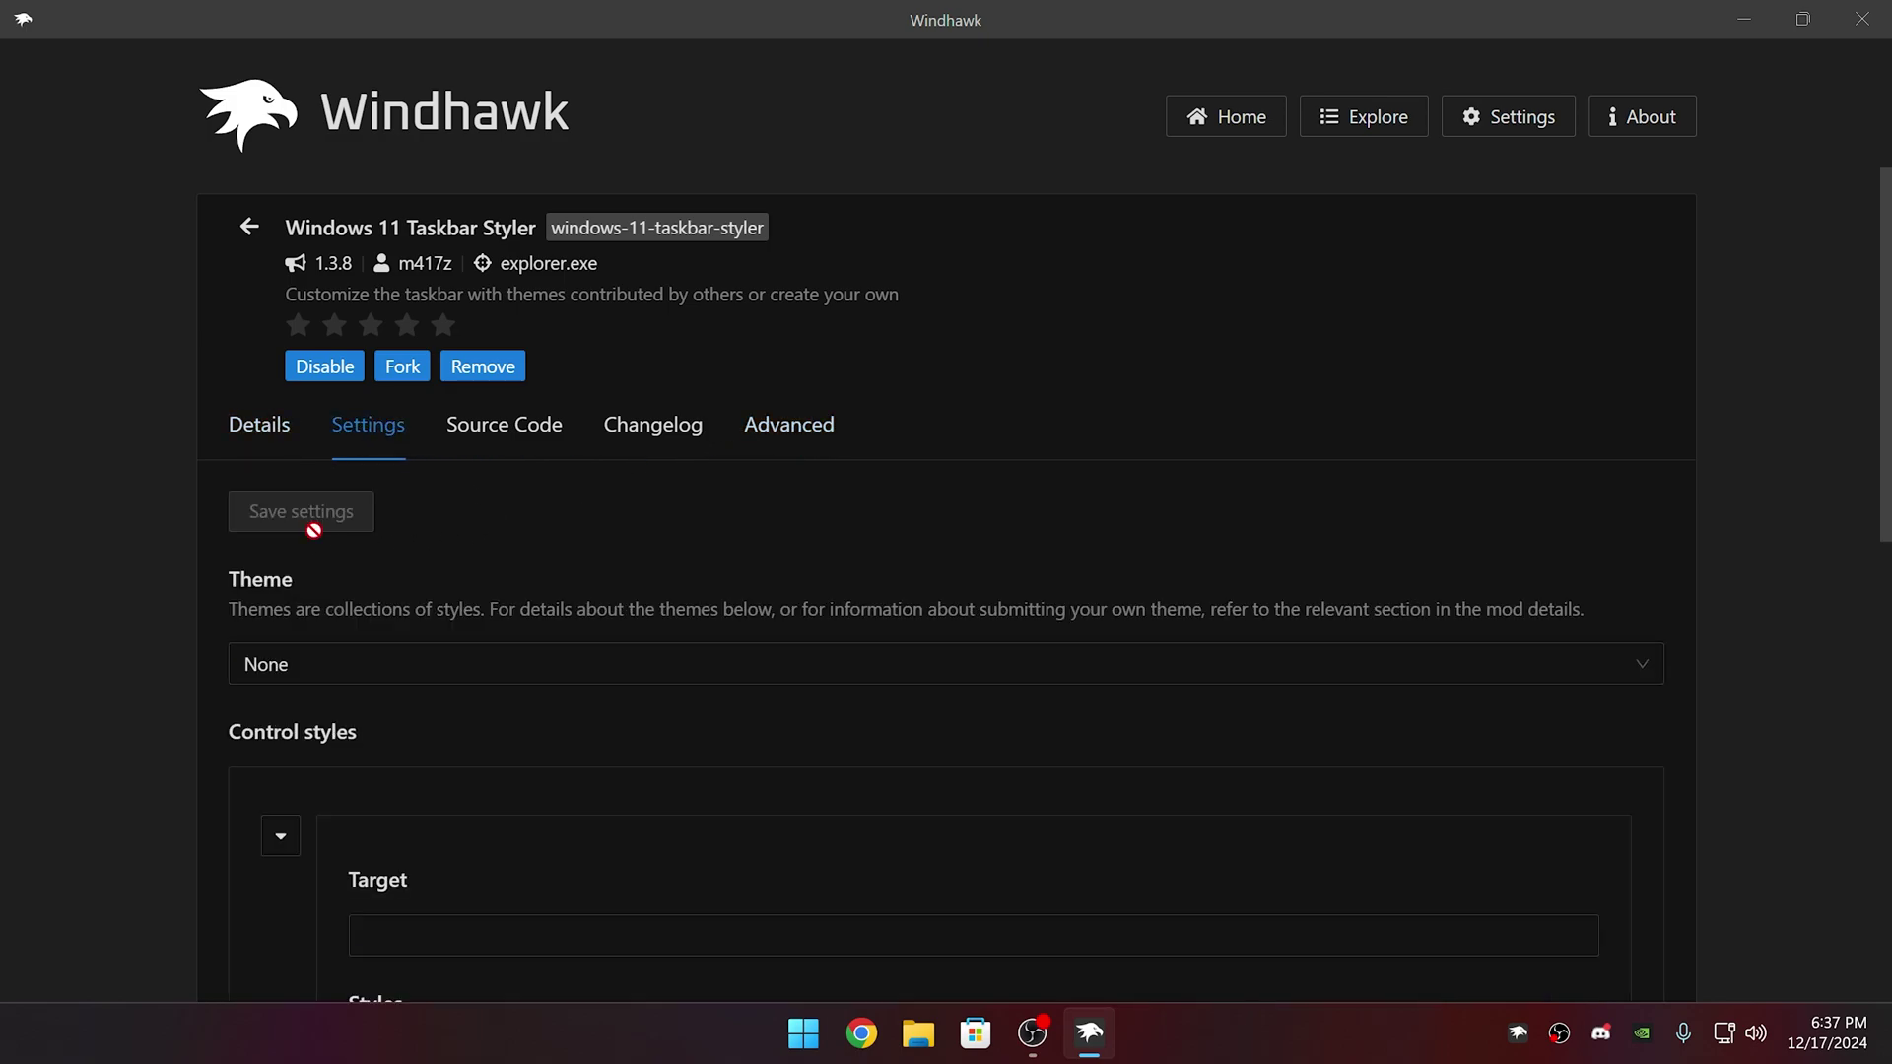
pyautogui.scroll(-3, 467, 542)
pyautogui.click(379, 410)
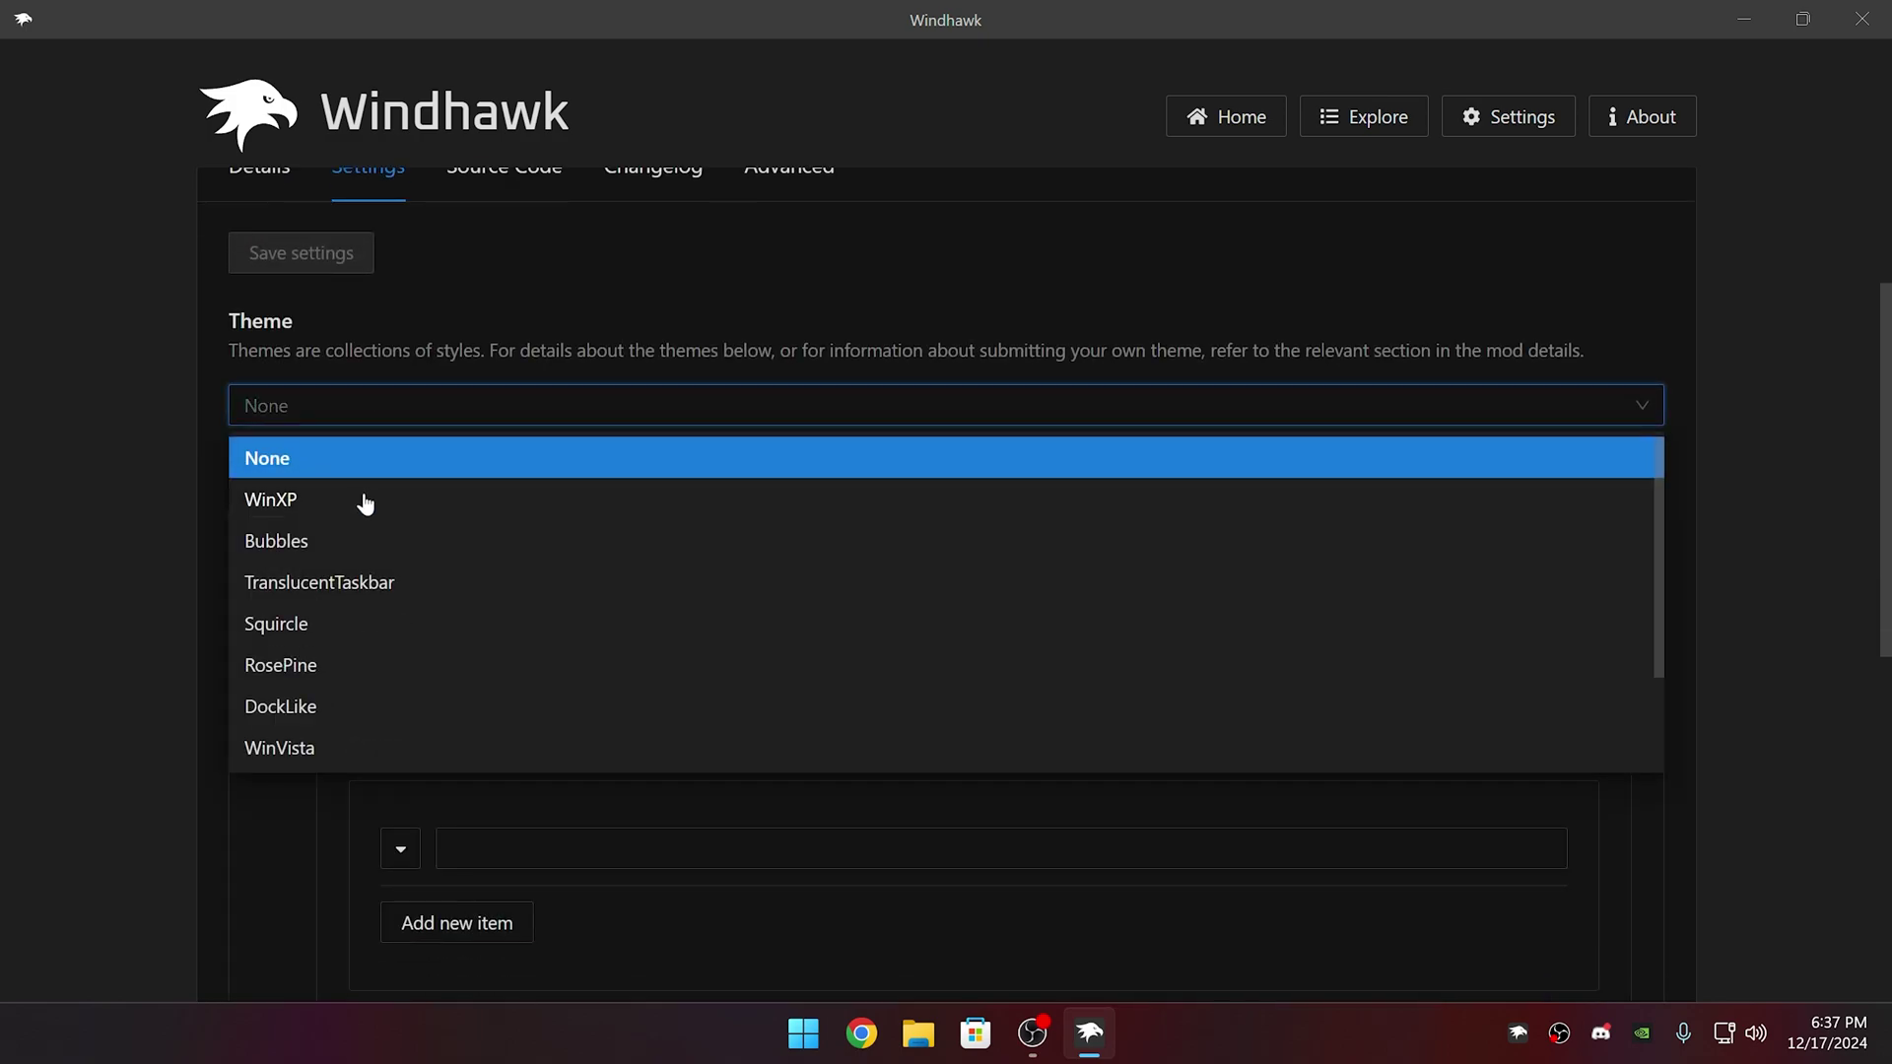
pyautogui.click(360, 548)
pyautogui.click(360, 252)
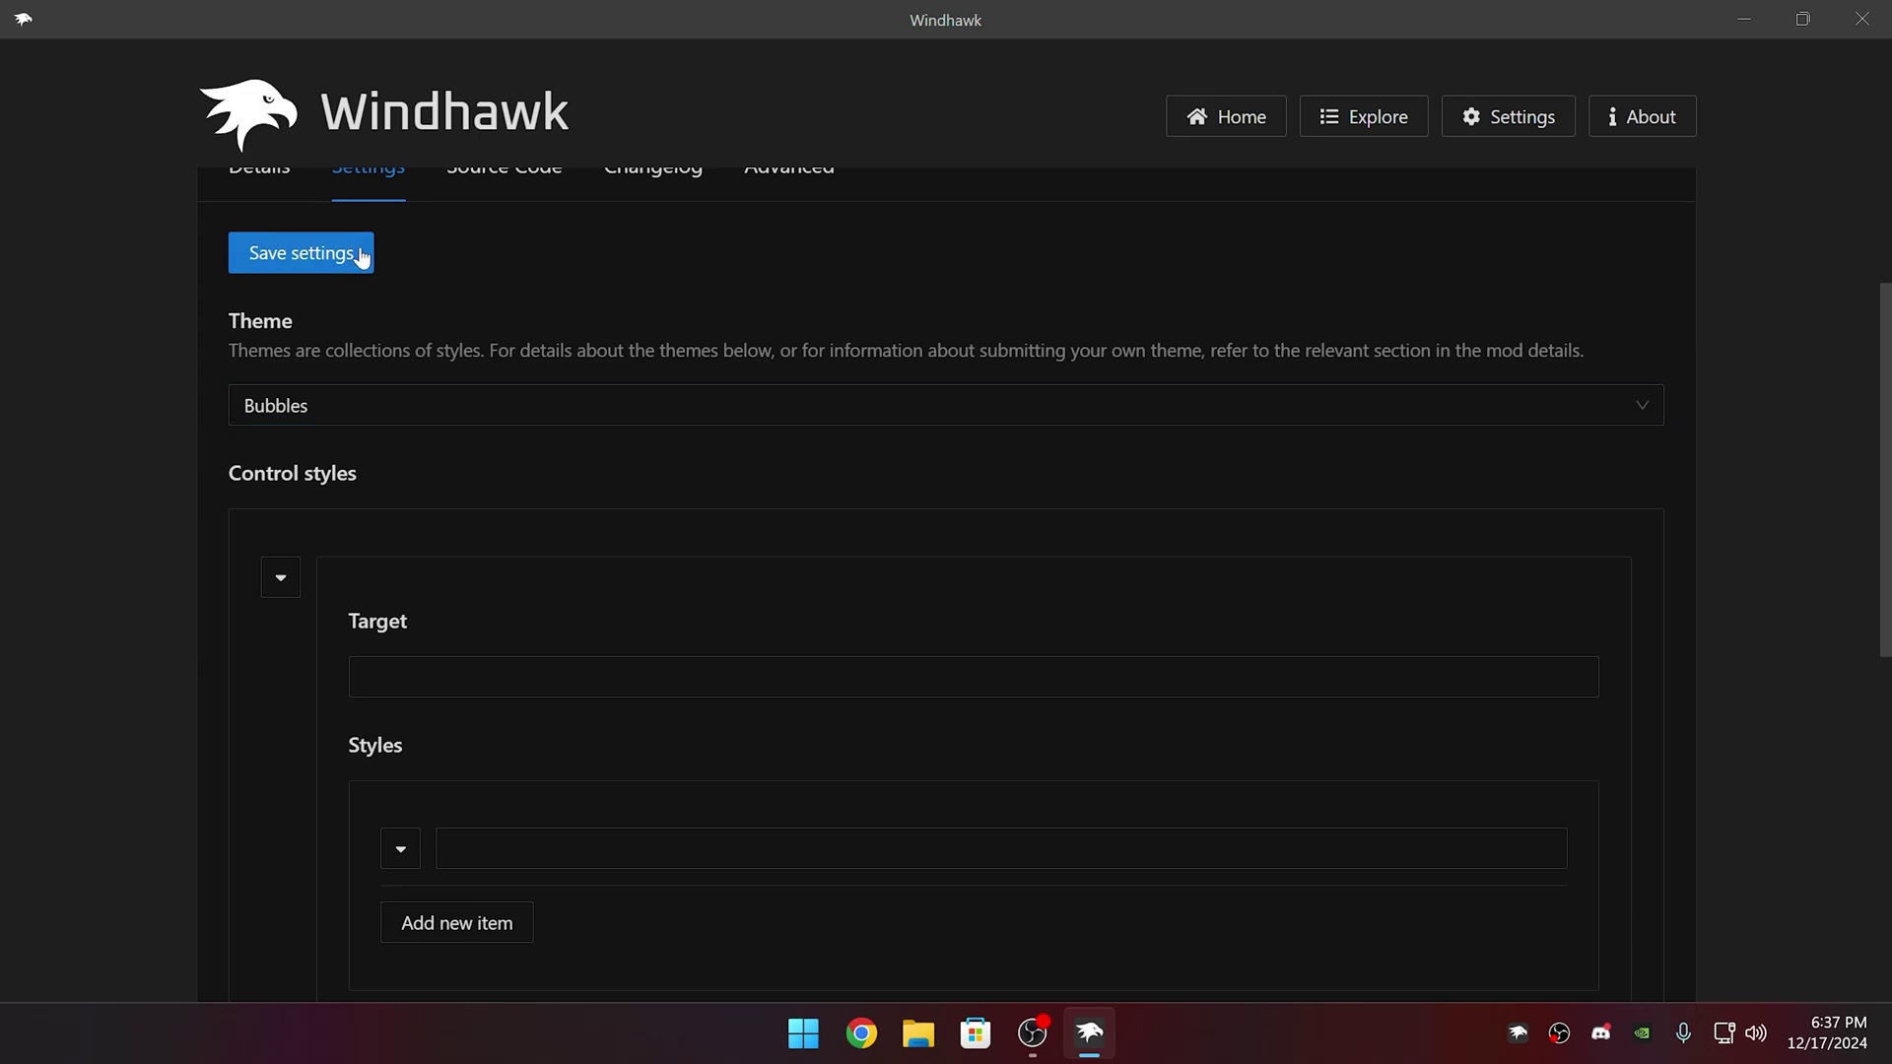
# Step: Check the Start menu and calendar flyout on the restyled taskbar, then select TranslucentTaskbar
pyautogui.click(804, 1043)
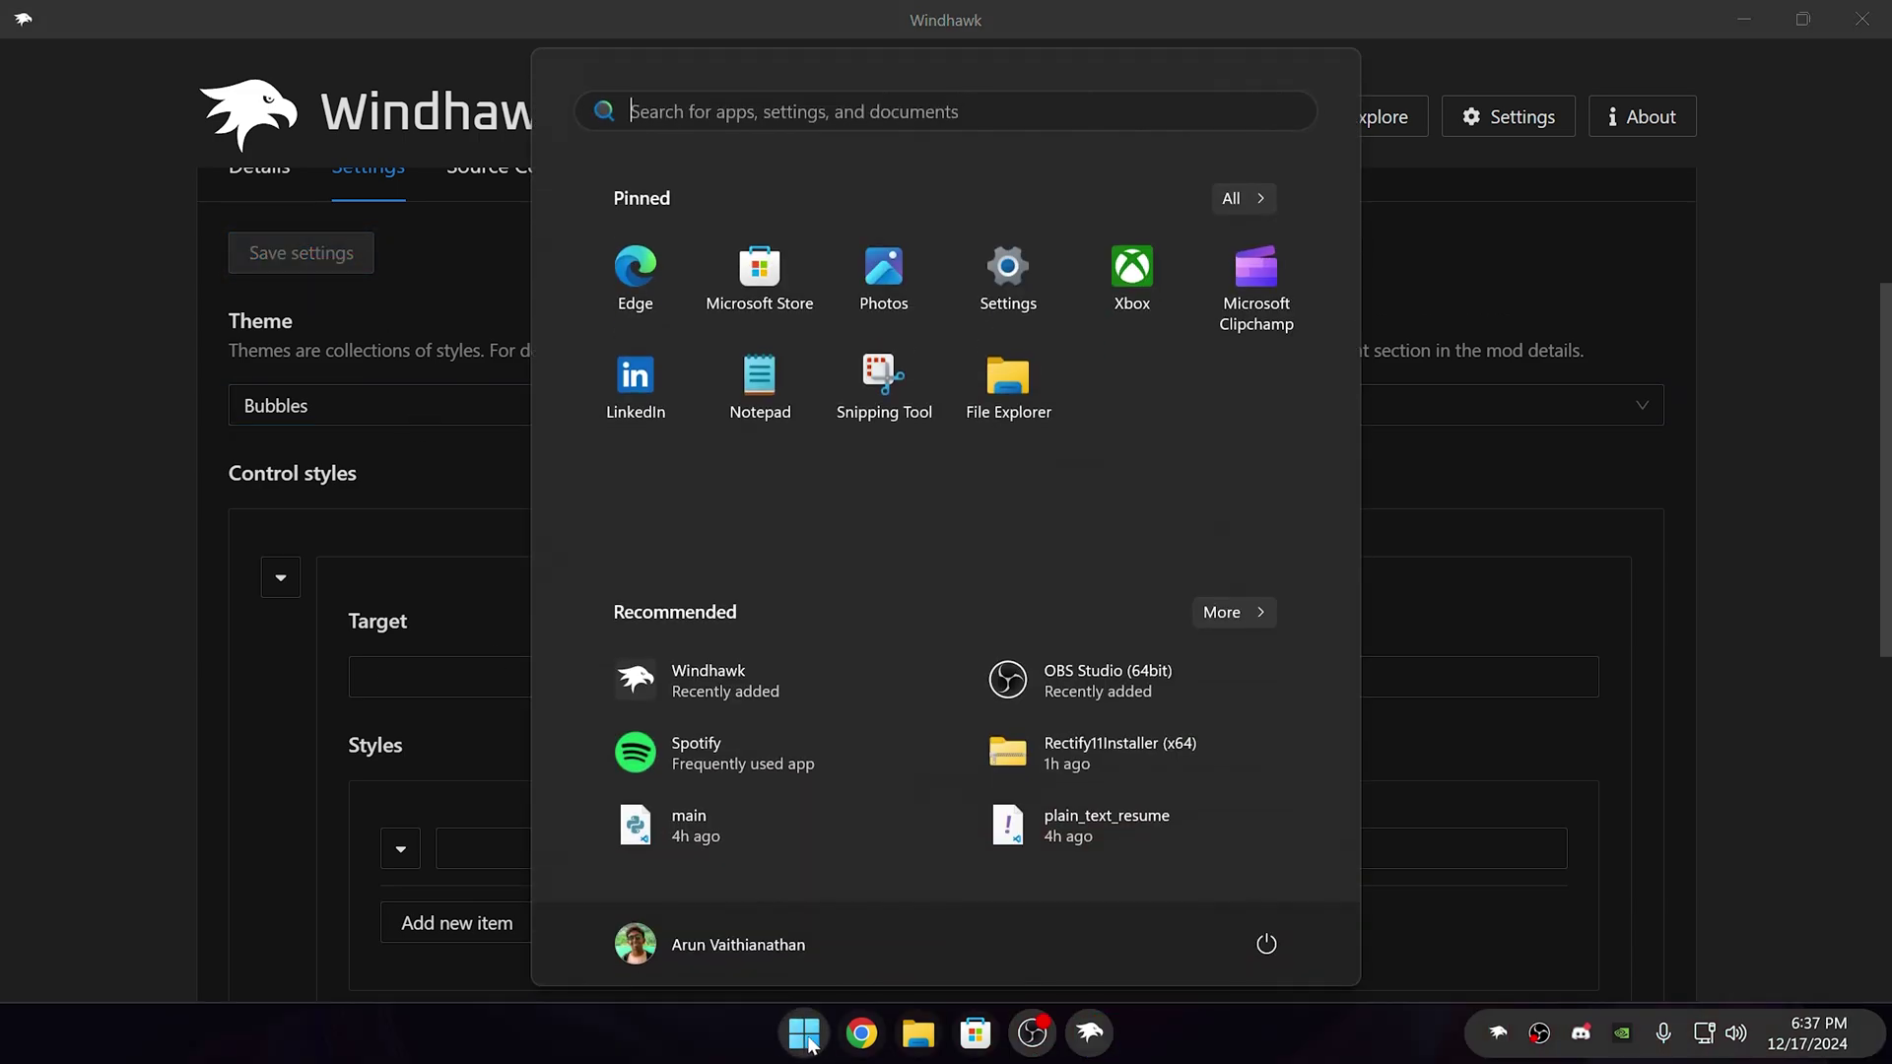
pyautogui.click(814, 1041)
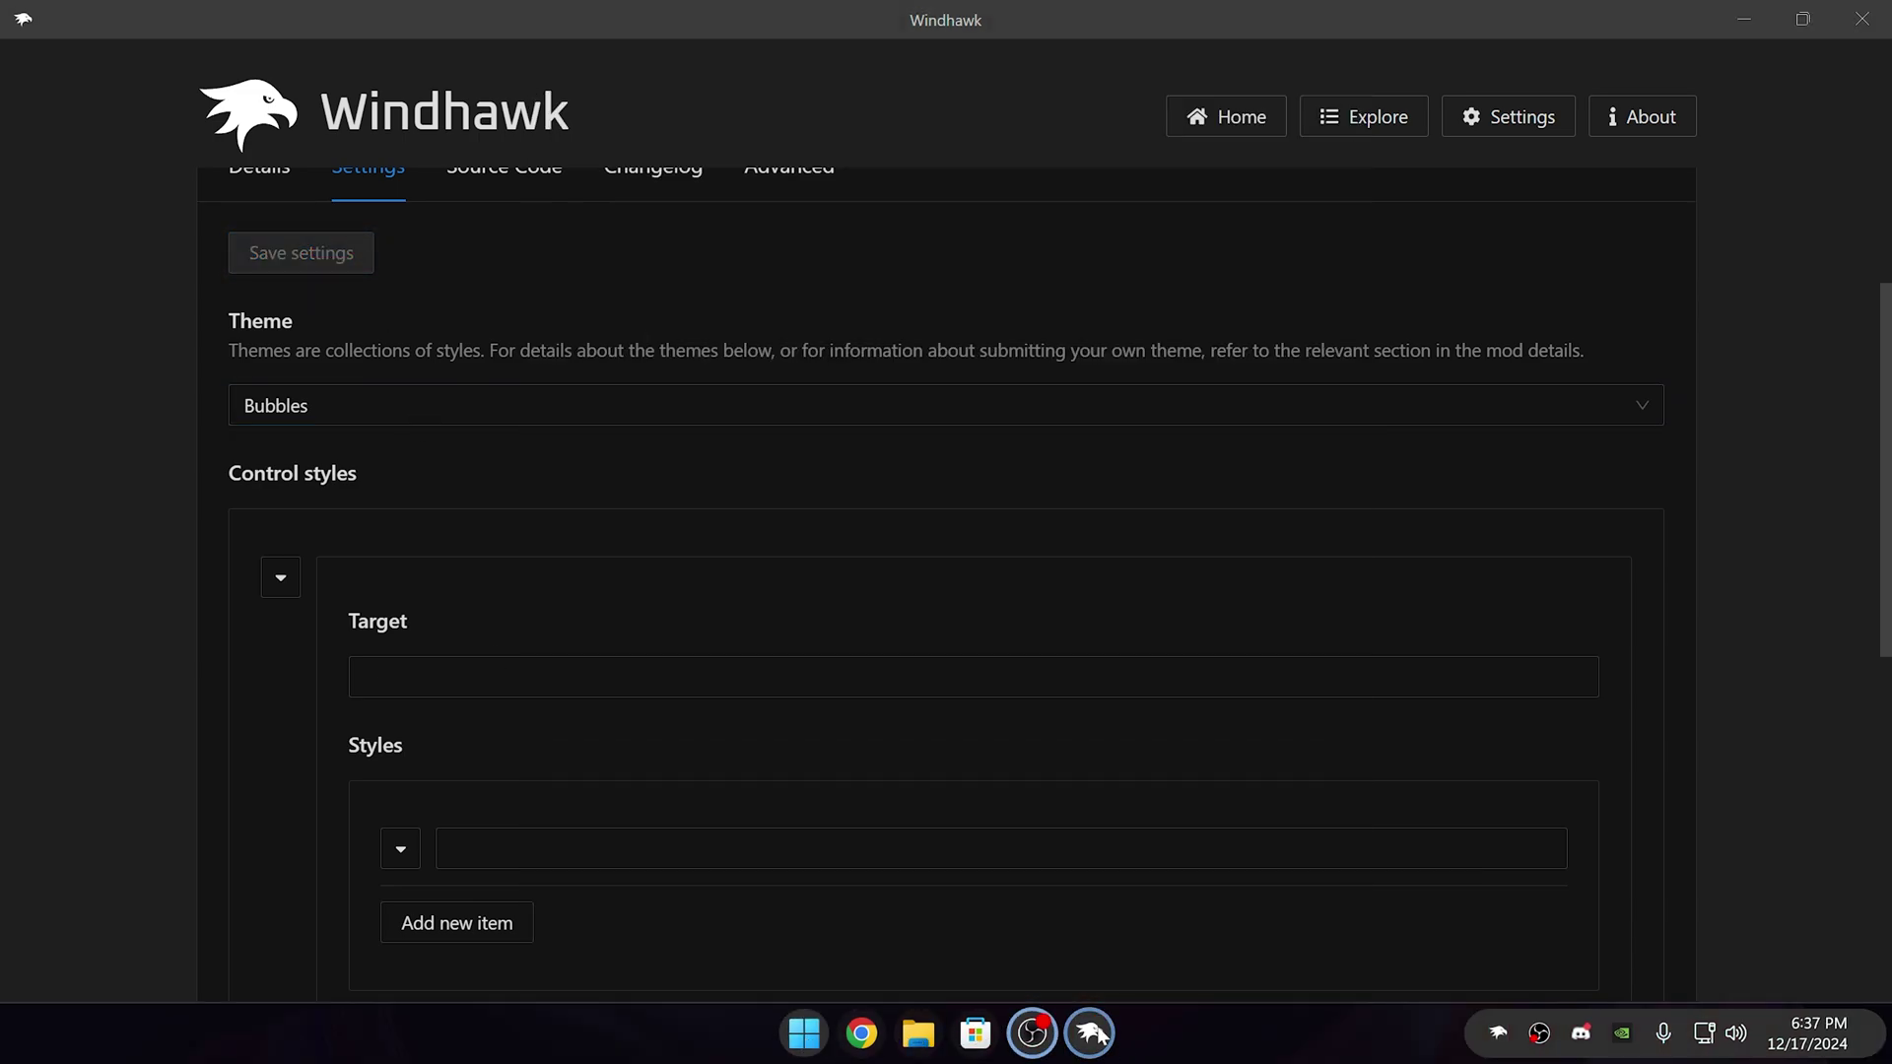
pyautogui.click(1785, 1035)
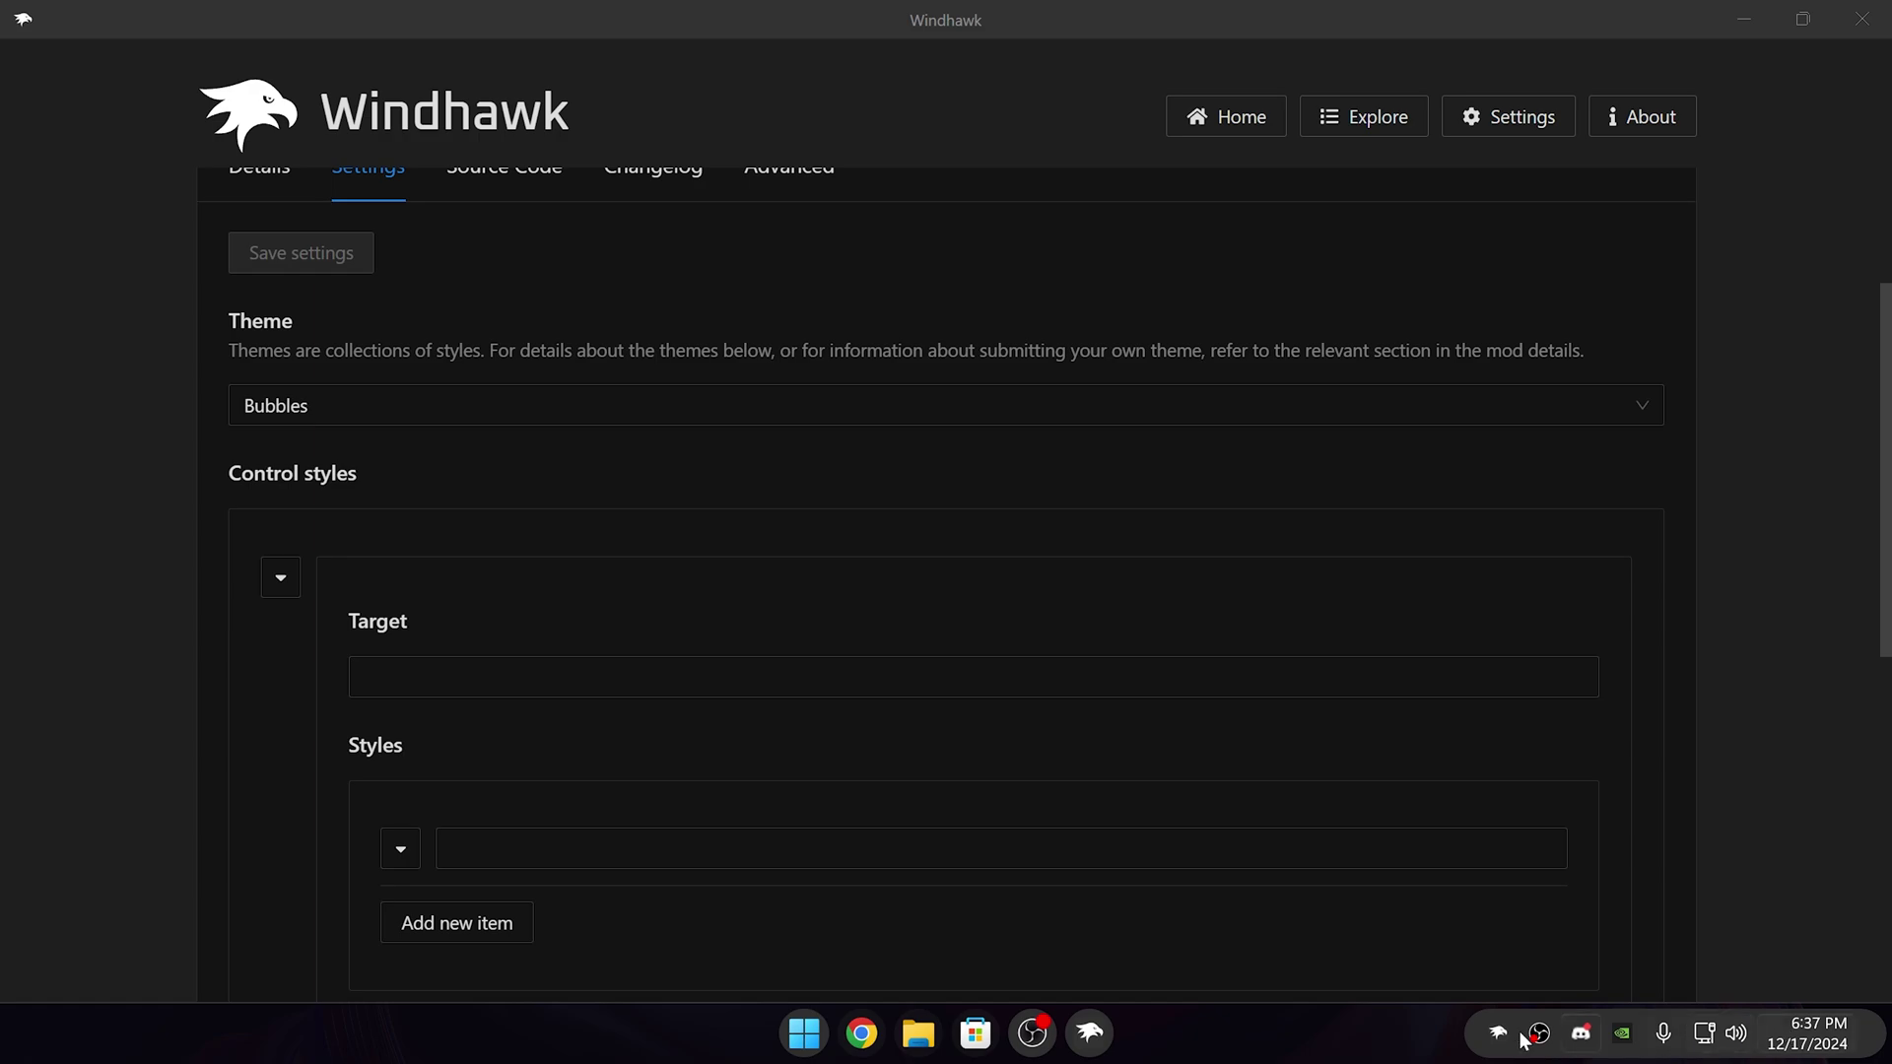
pyautogui.click(1345, 1043)
pyautogui.click(333, 409)
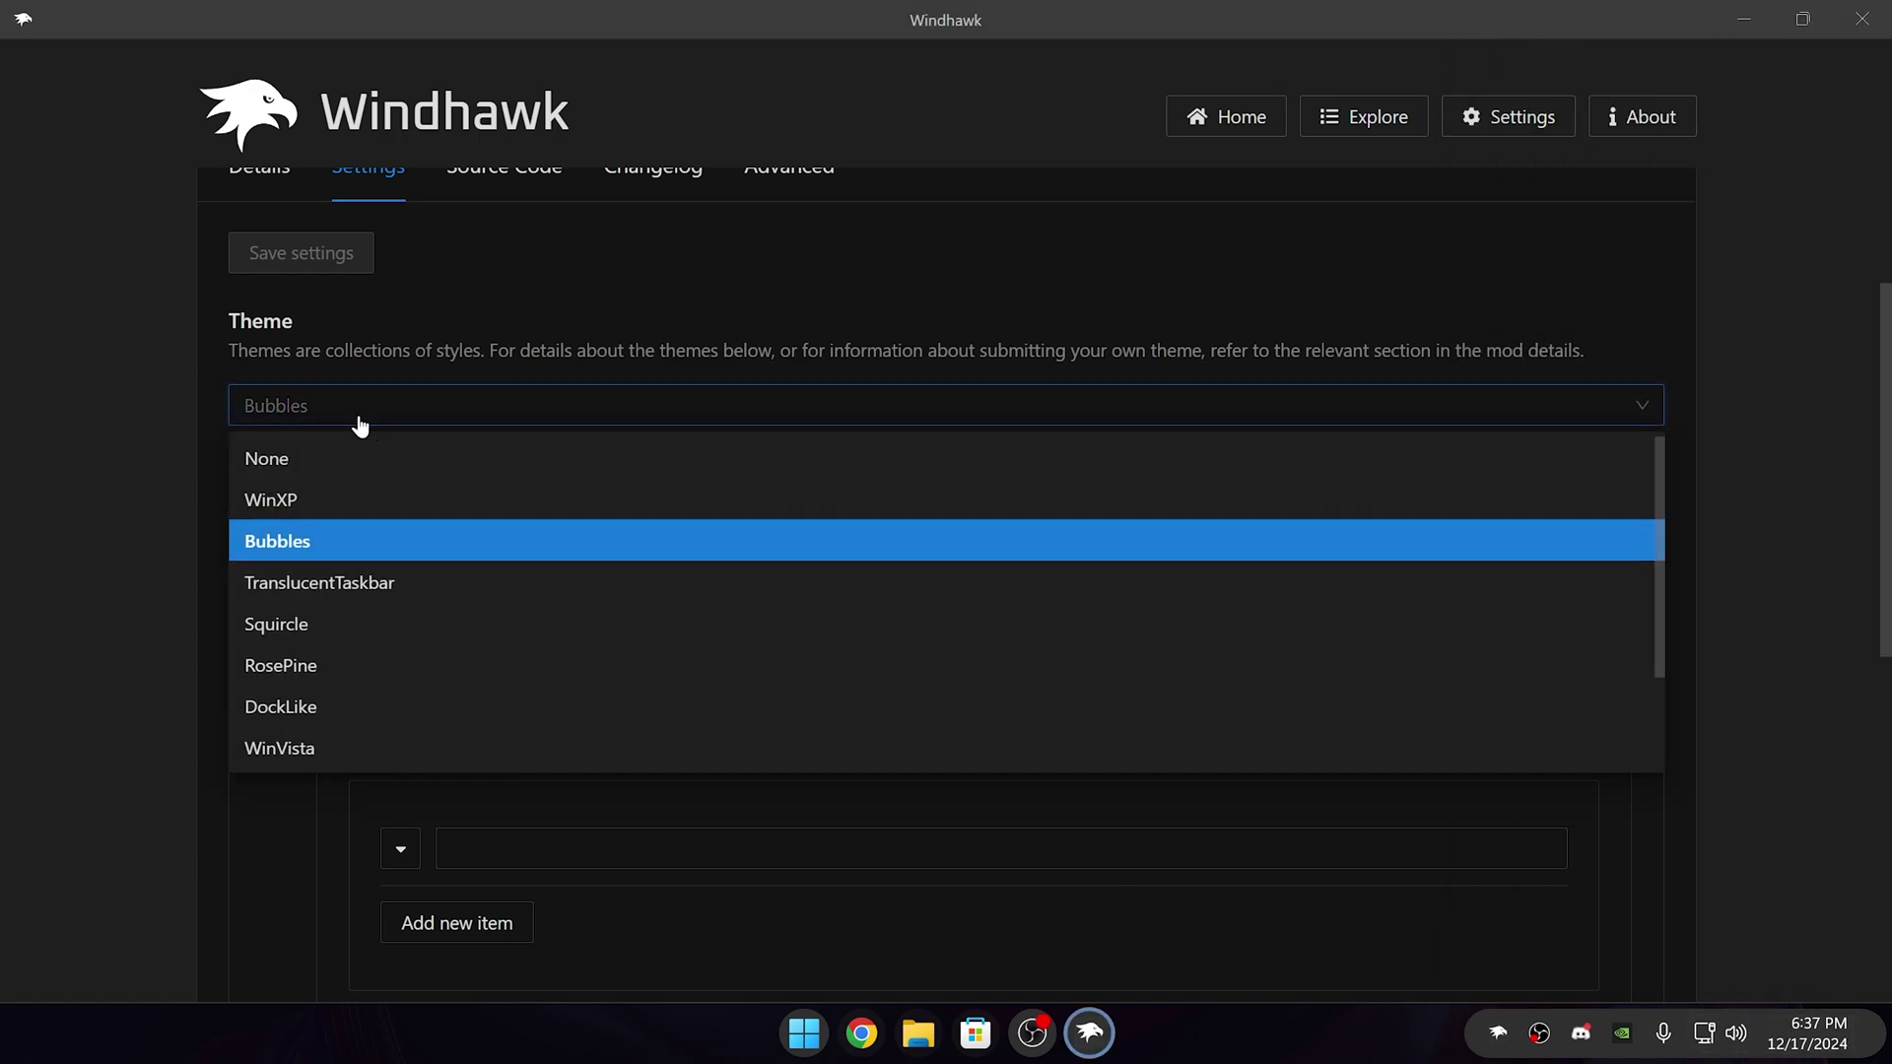
pyautogui.click(372, 579)
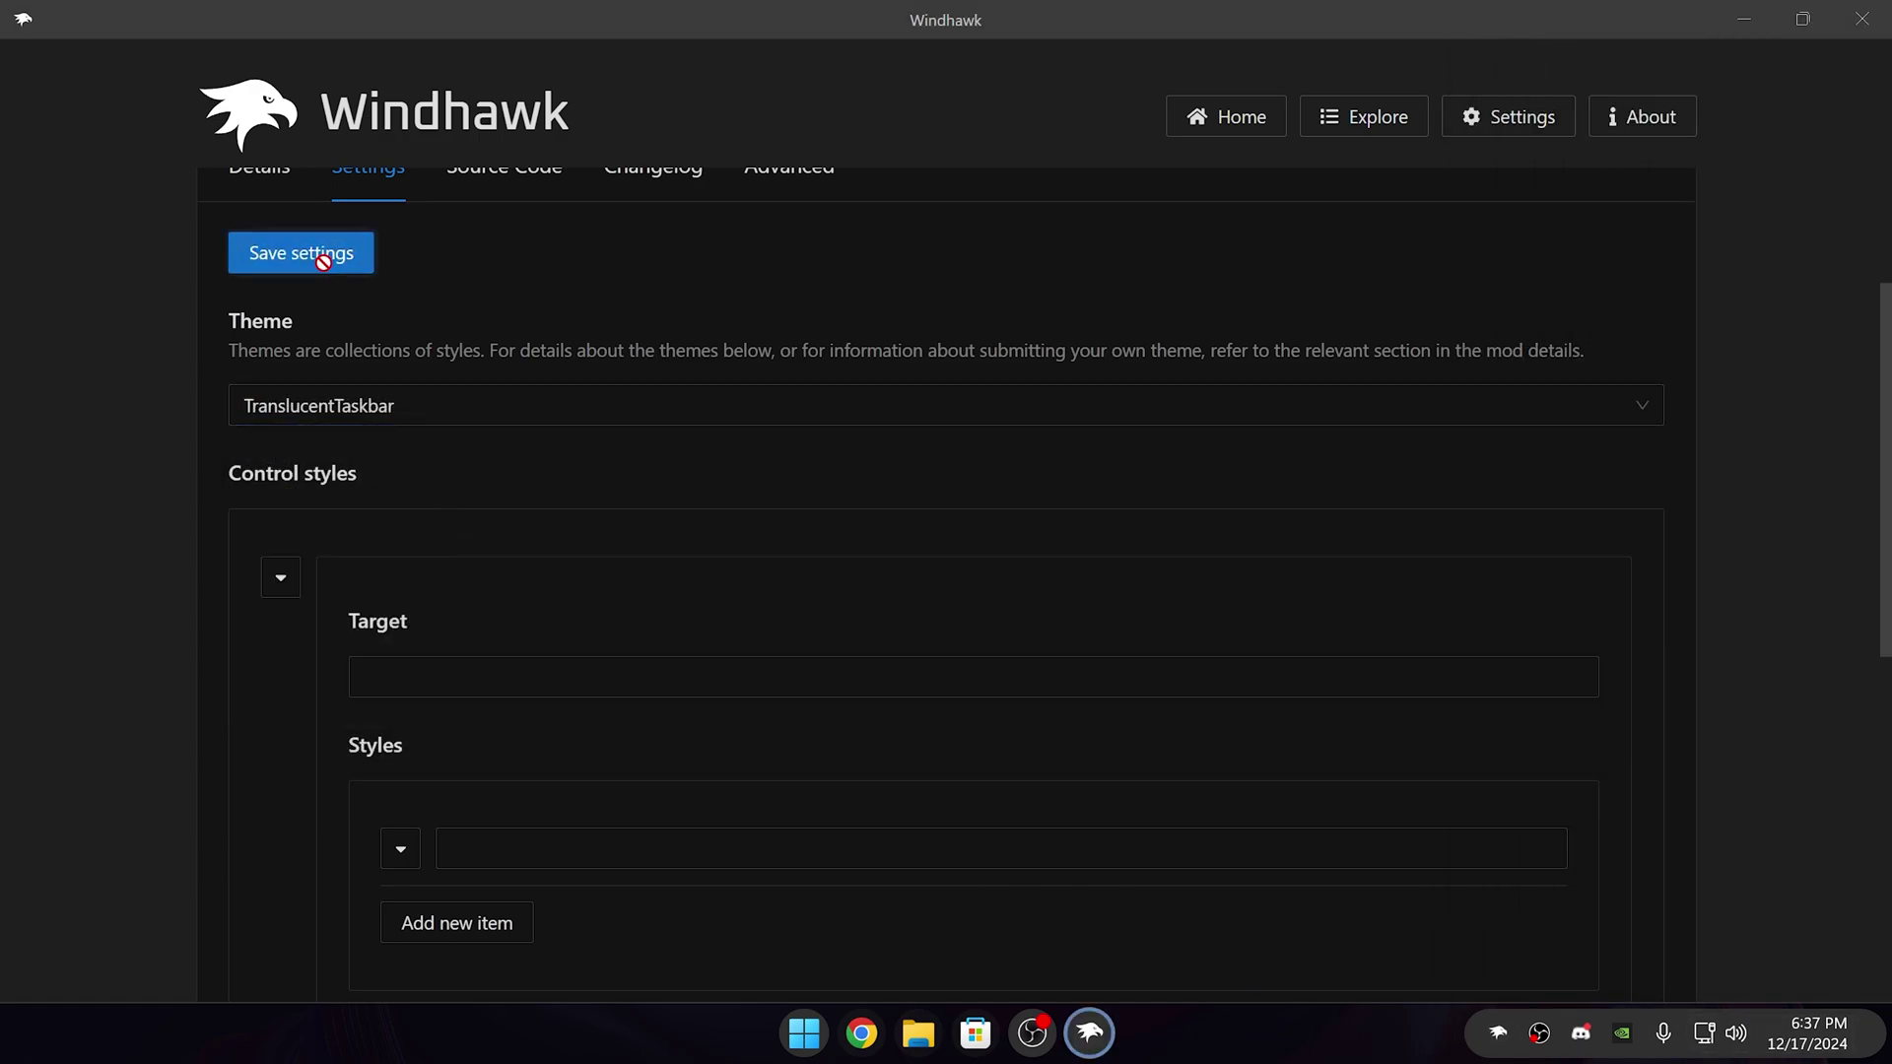
# Step: Apply and save the Squircle taskbar theme, then the RosePine theme
pyautogui.click(362, 404)
pyautogui.click(363, 635)
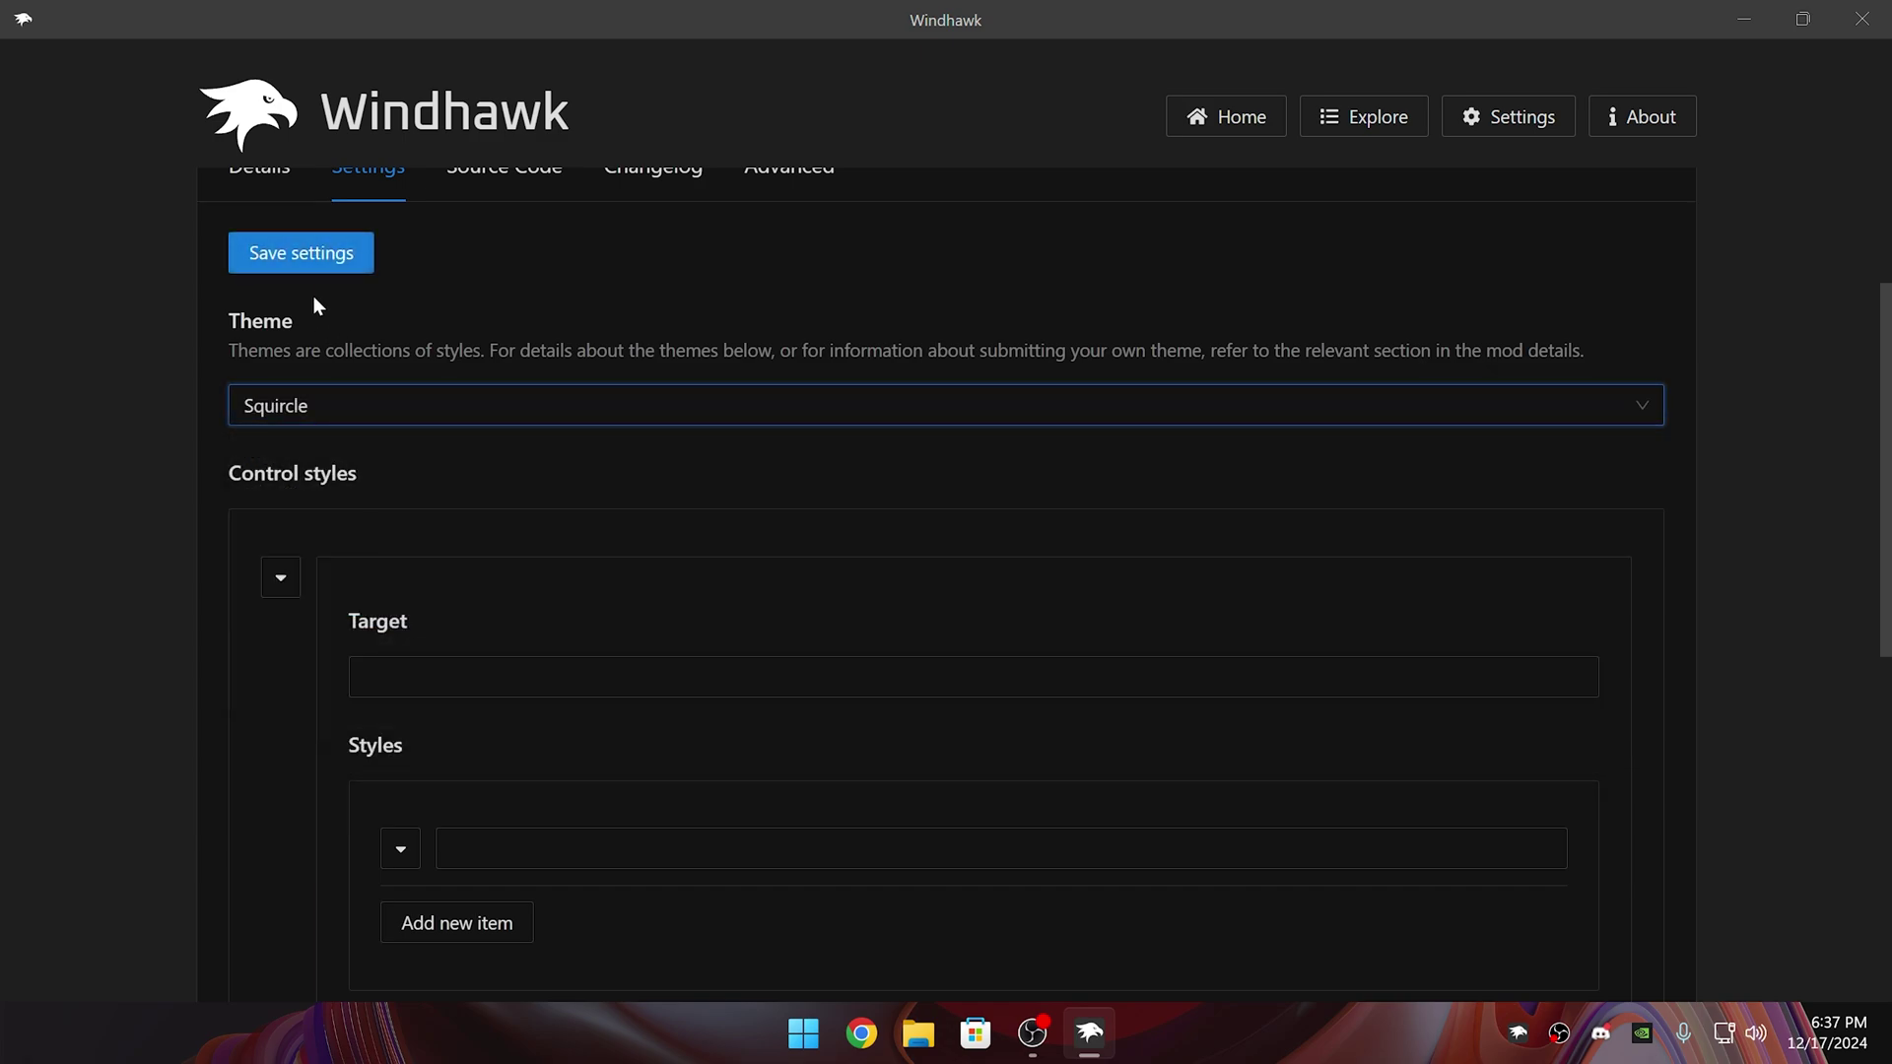
pyautogui.click(335, 253)
pyautogui.click(460, 406)
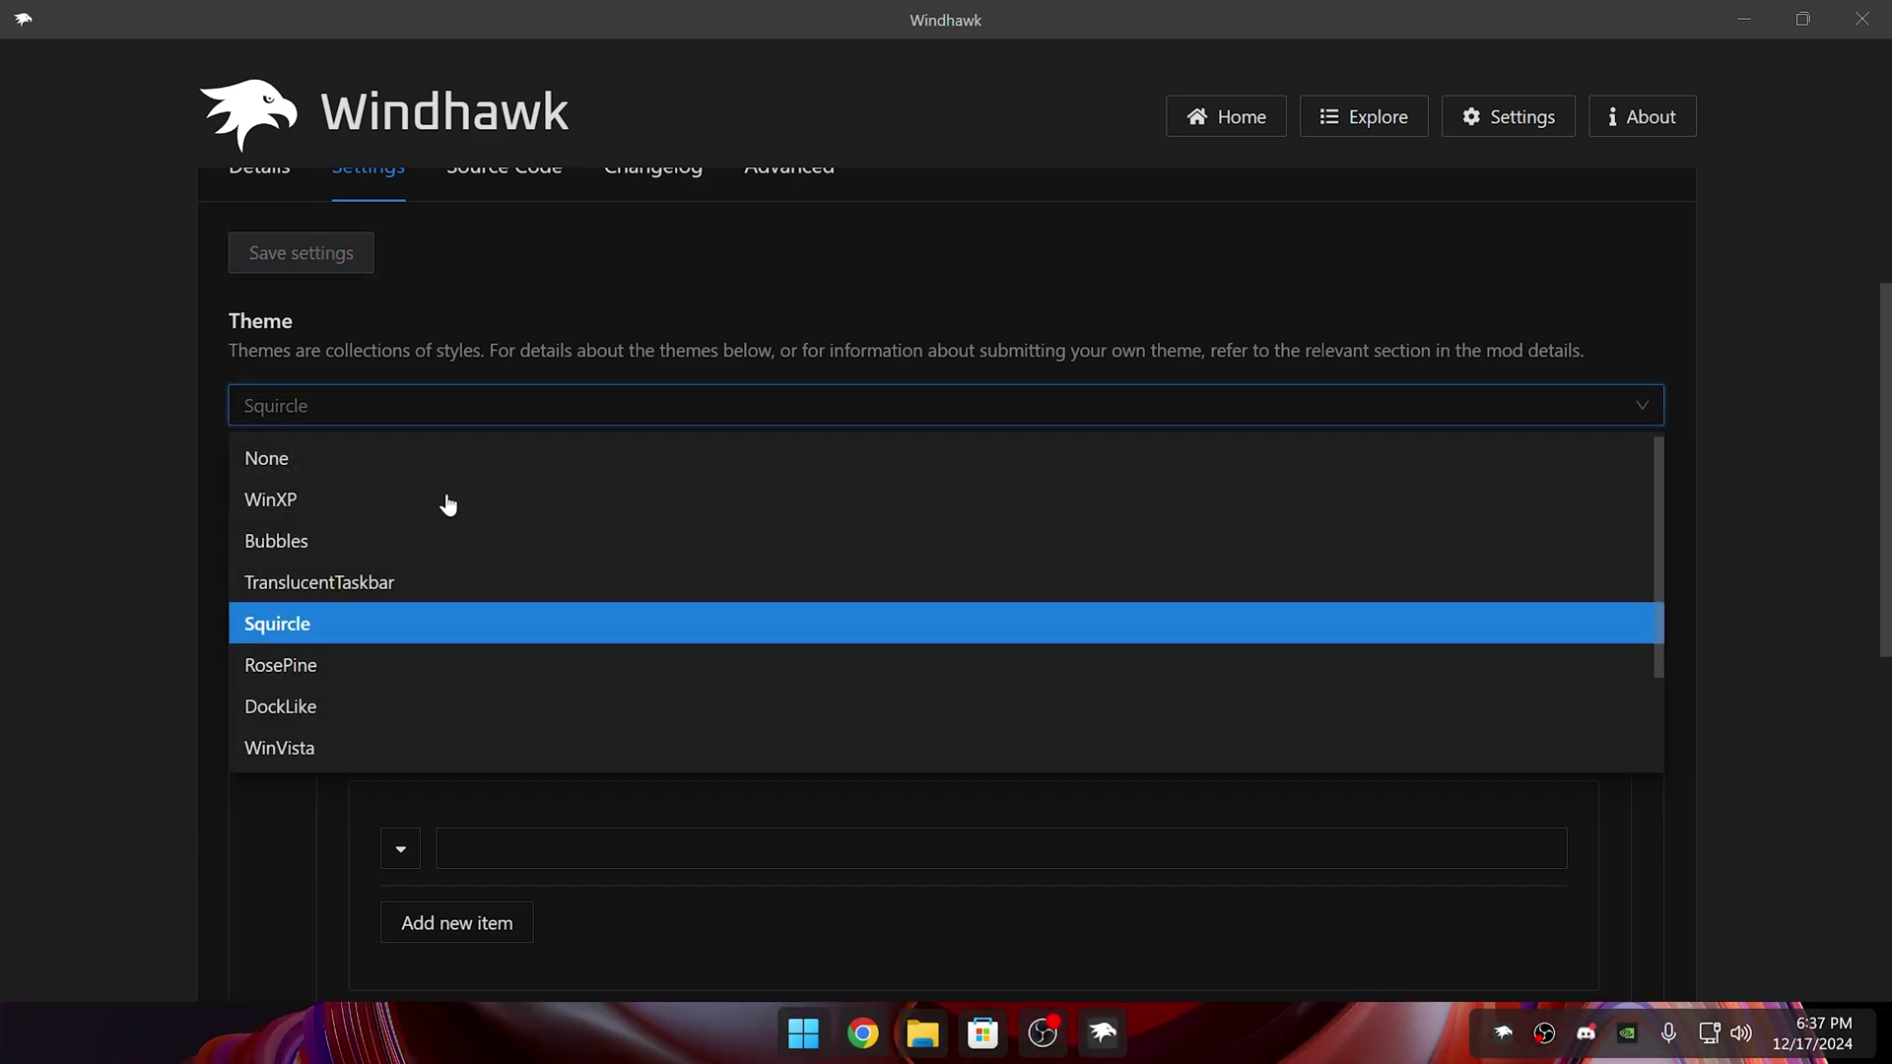
pyautogui.click(366, 666)
pyautogui.click(336, 276)
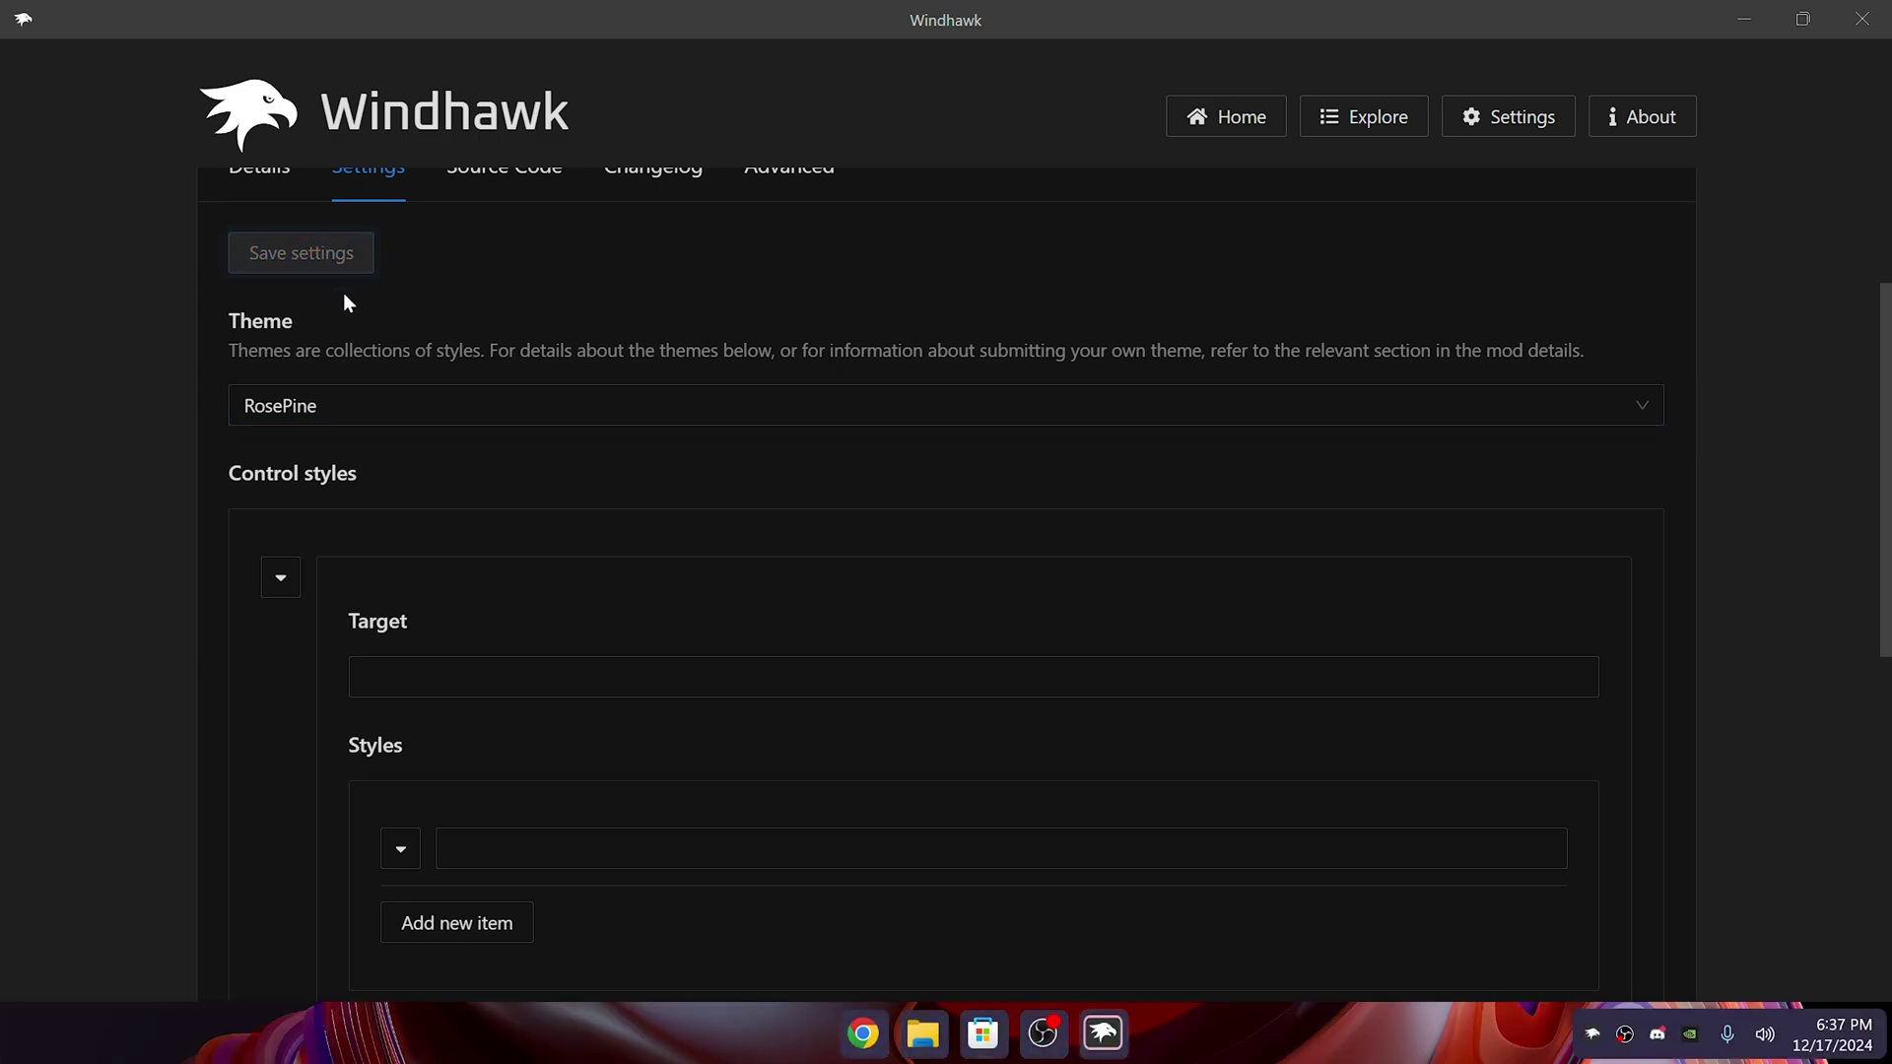
# Step: Apply and save the DockLike theme, then finish on the saved WinVista theme
pyautogui.click(464, 427)
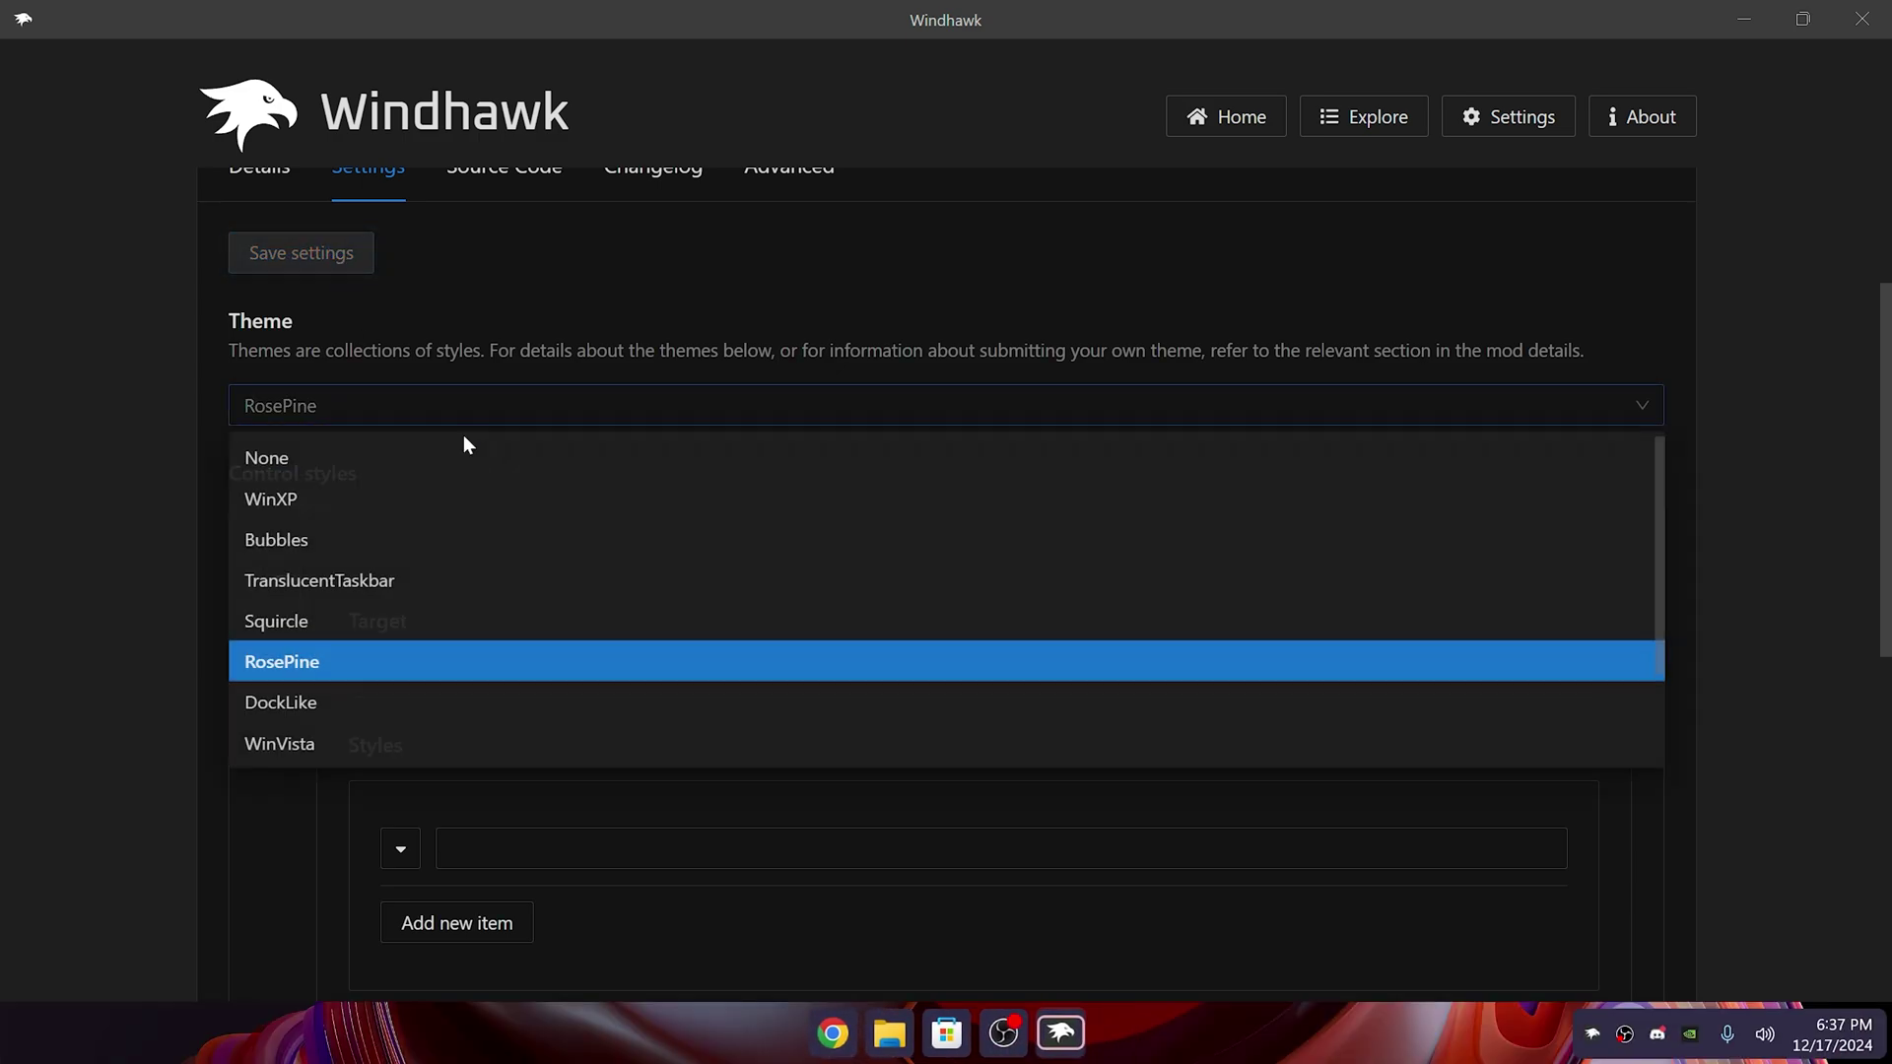
pyautogui.click(408, 705)
pyautogui.click(320, 280)
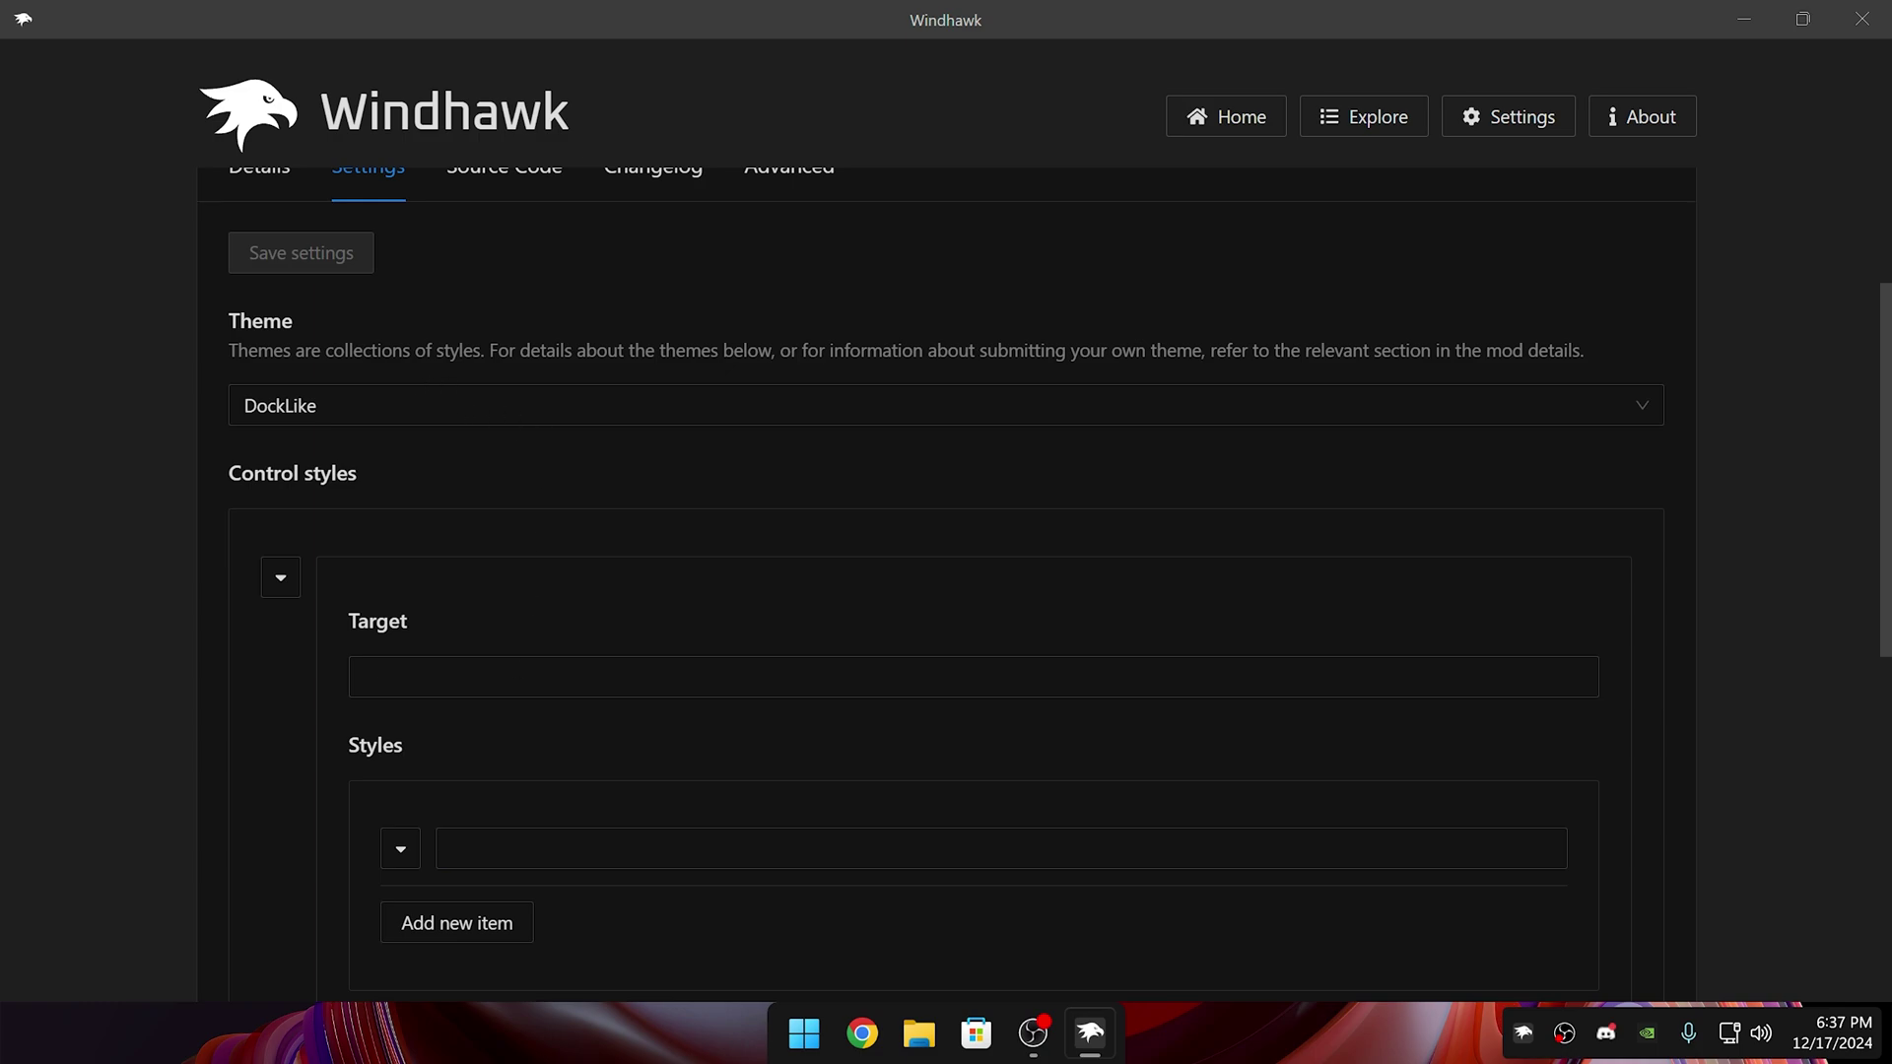
pyautogui.click(338, 409)
pyautogui.click(329, 748)
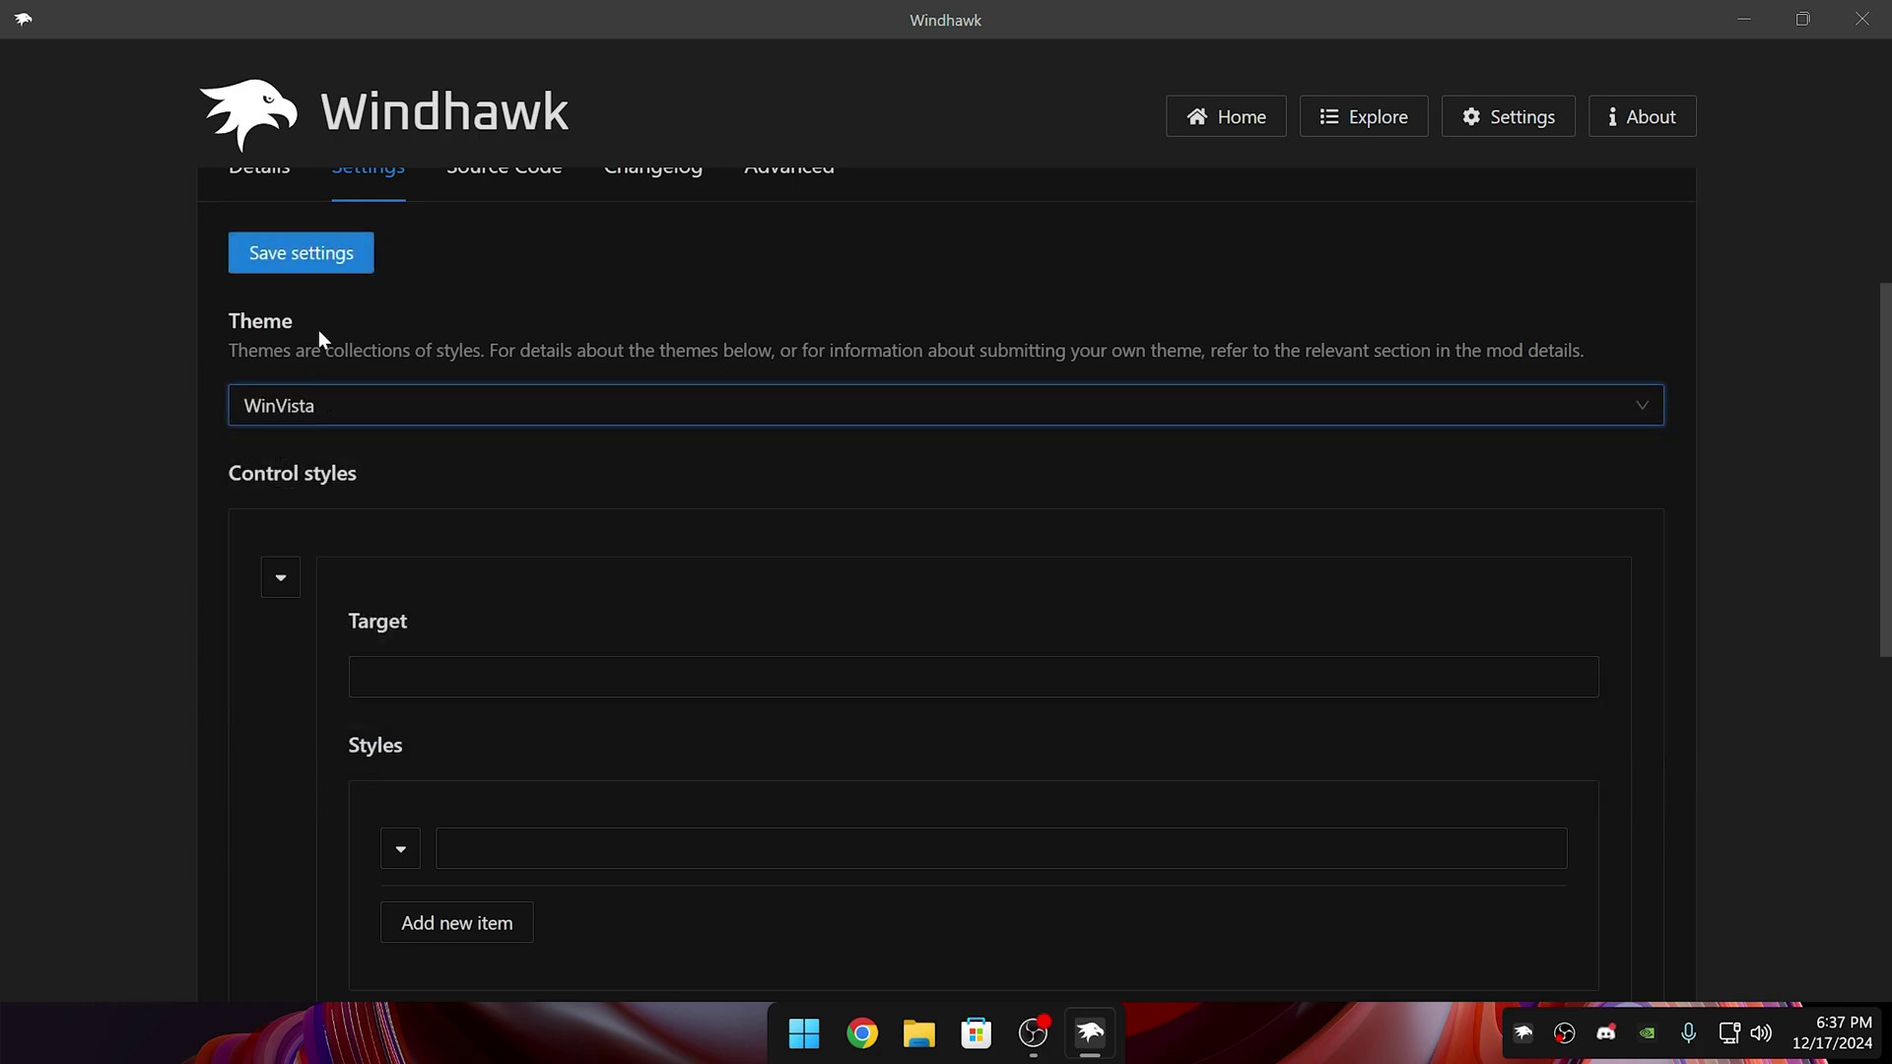
pyautogui.click(320, 280)
pyautogui.click(507, 414)
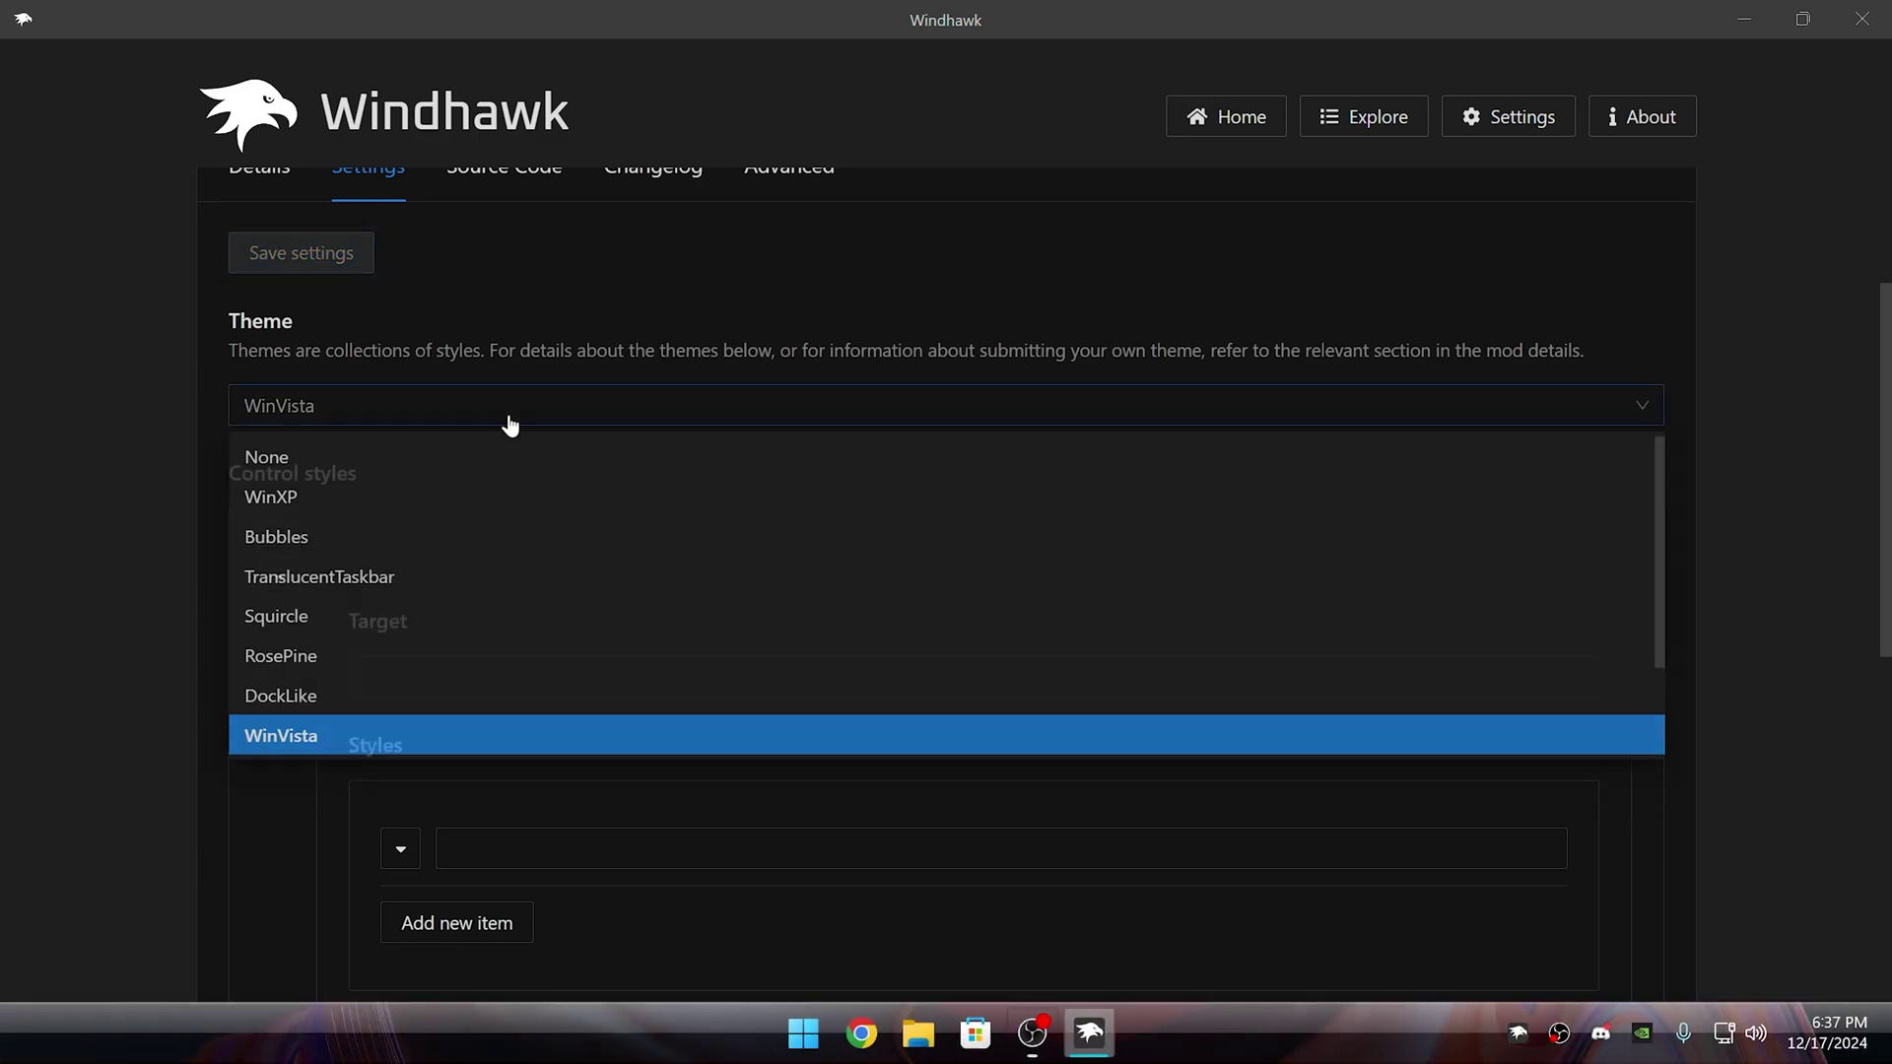